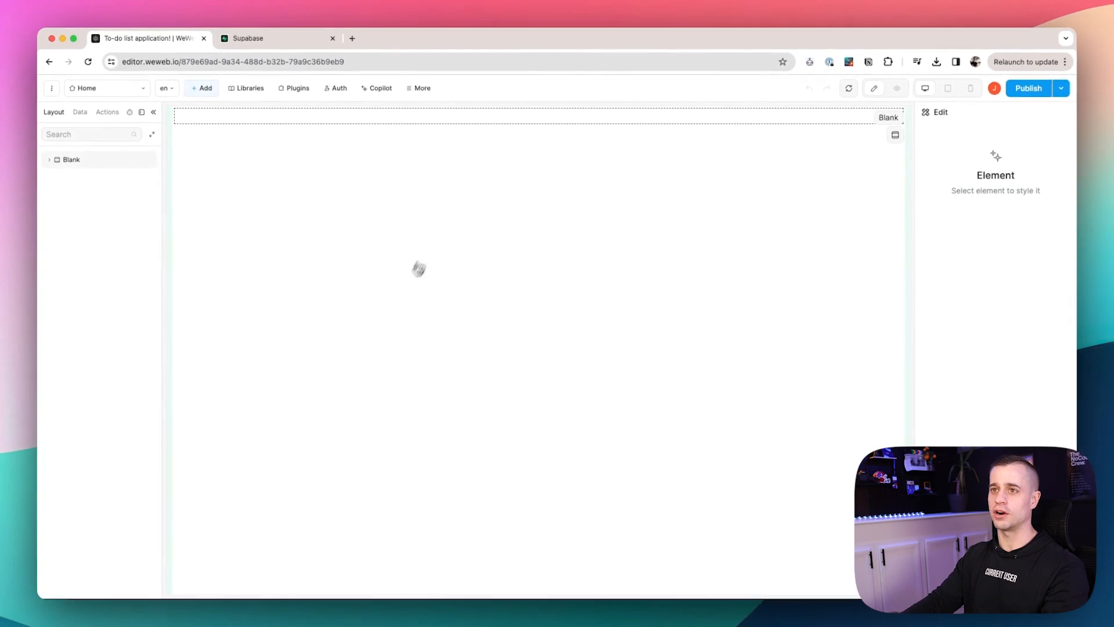
Name the new Supabase project 'To-do list application' with region East US (North Virginia).
click(249, 38)
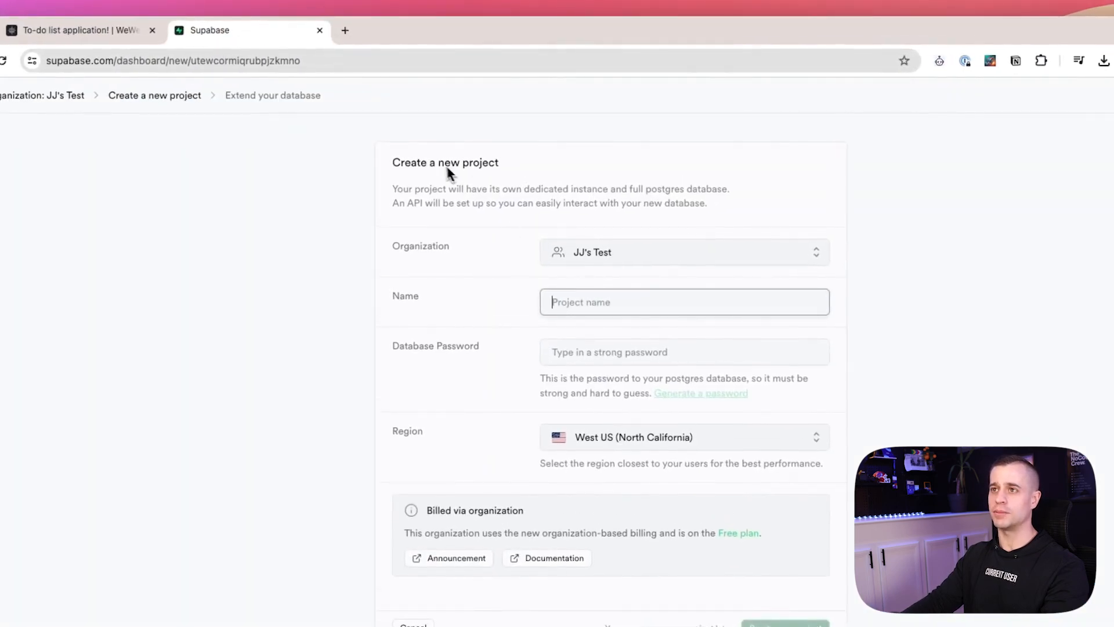
text(To-d)
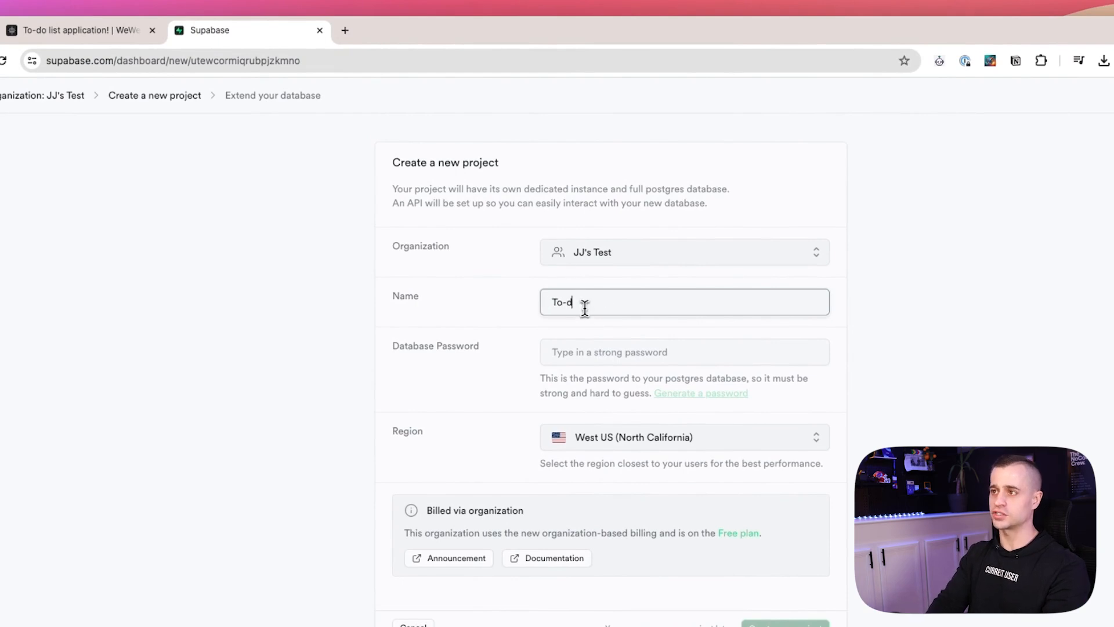
text(o list application)
click(699, 447)
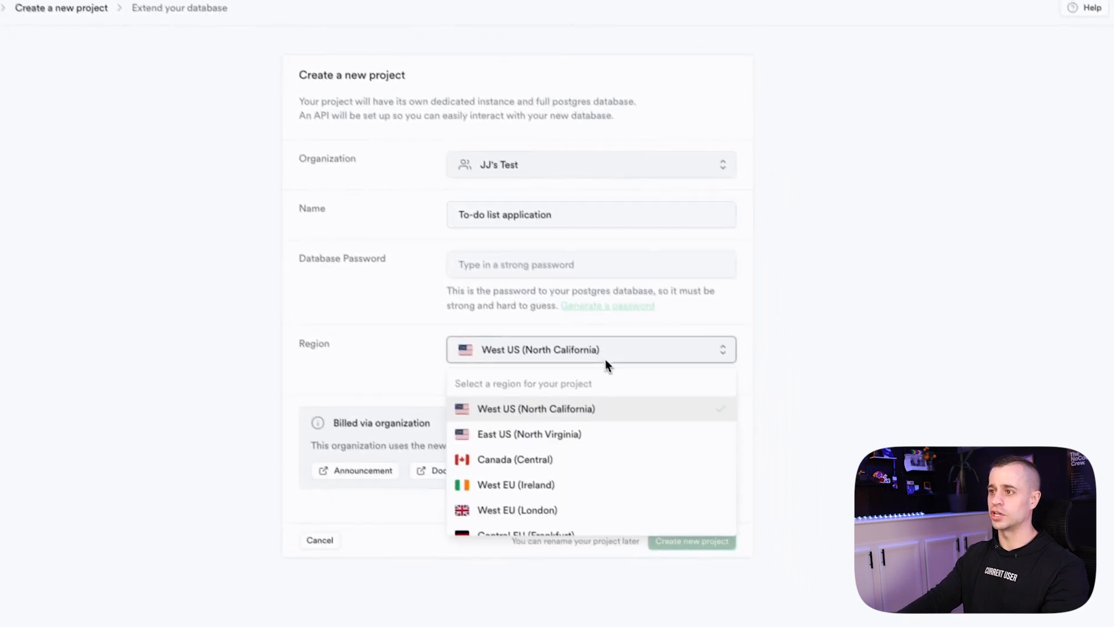
click(543, 439)
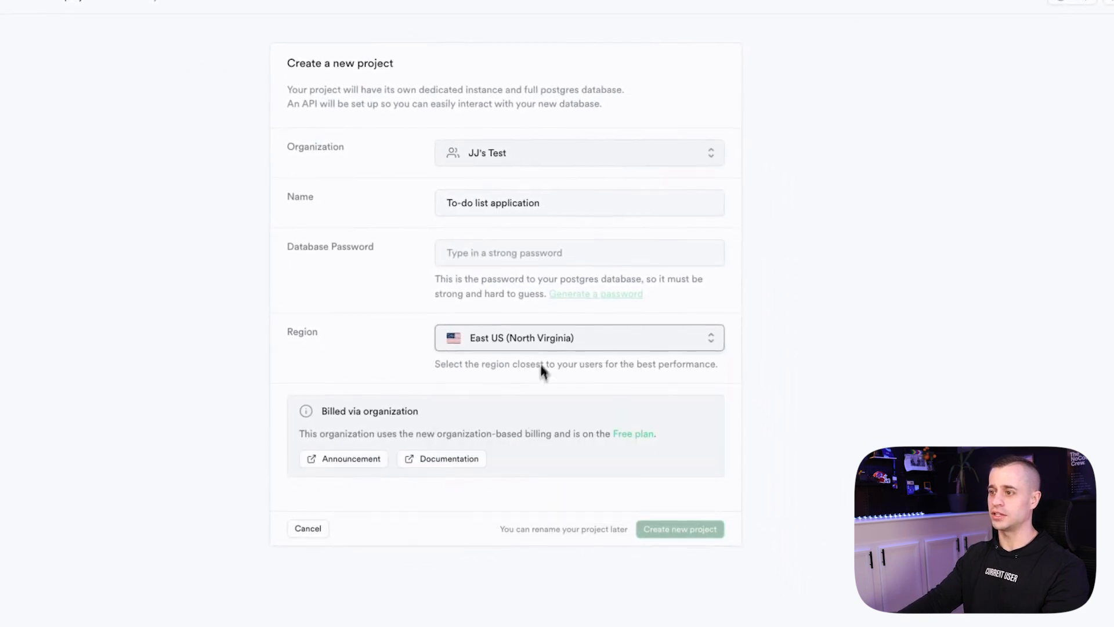
click(589, 506)
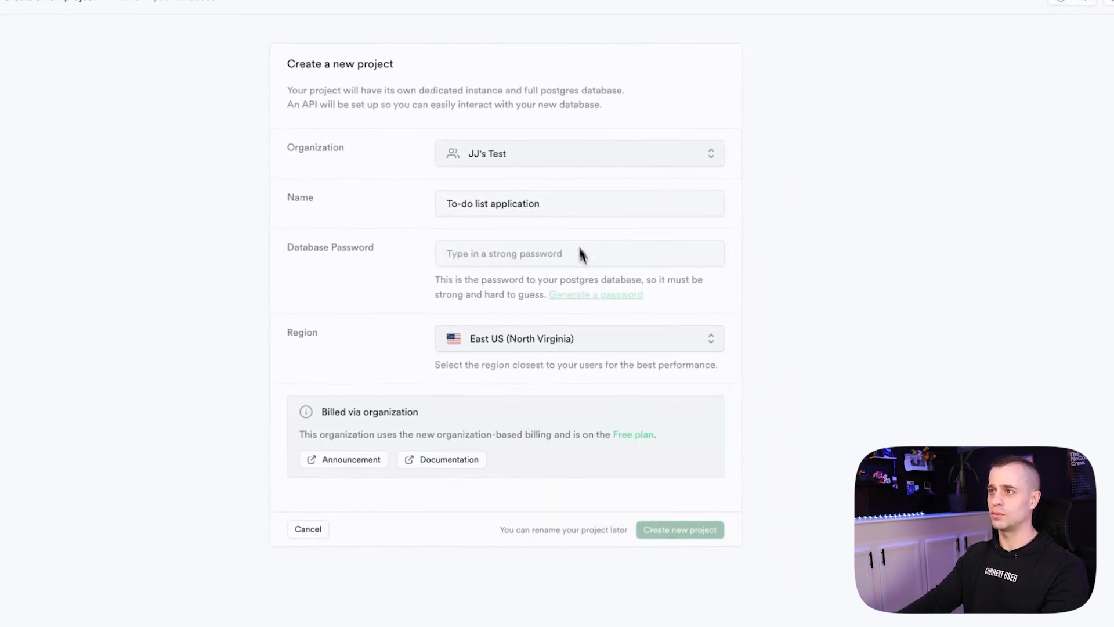
click(546, 258)
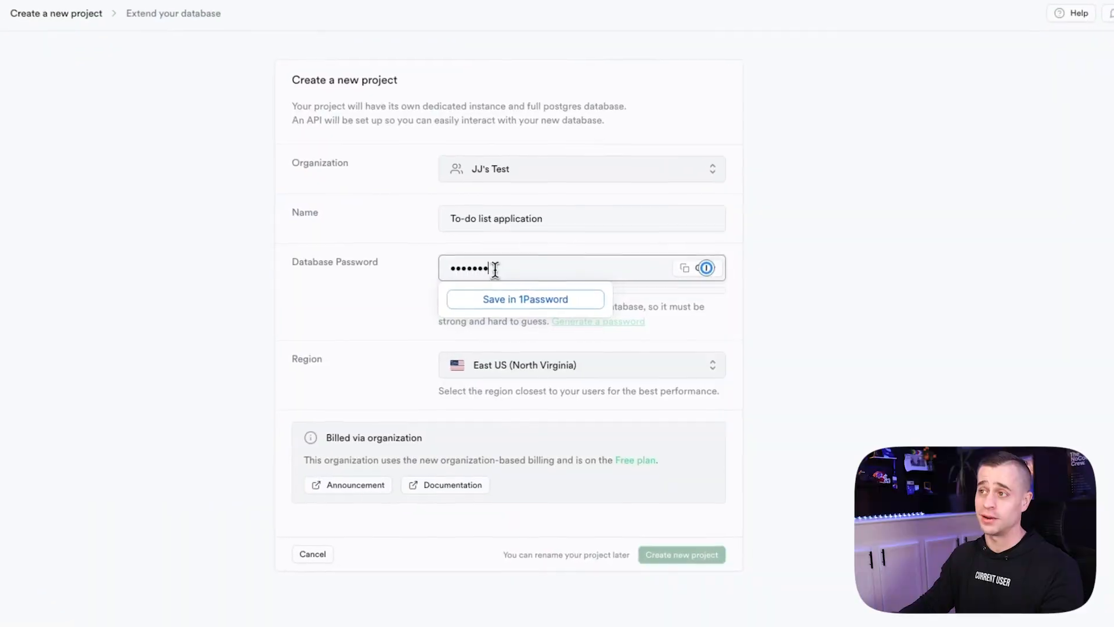
Enter a generated strong database password and save it in 1Password as 'Todo list application' with the account username.
text(••••••••••••••••••••••)
click(565, 299)
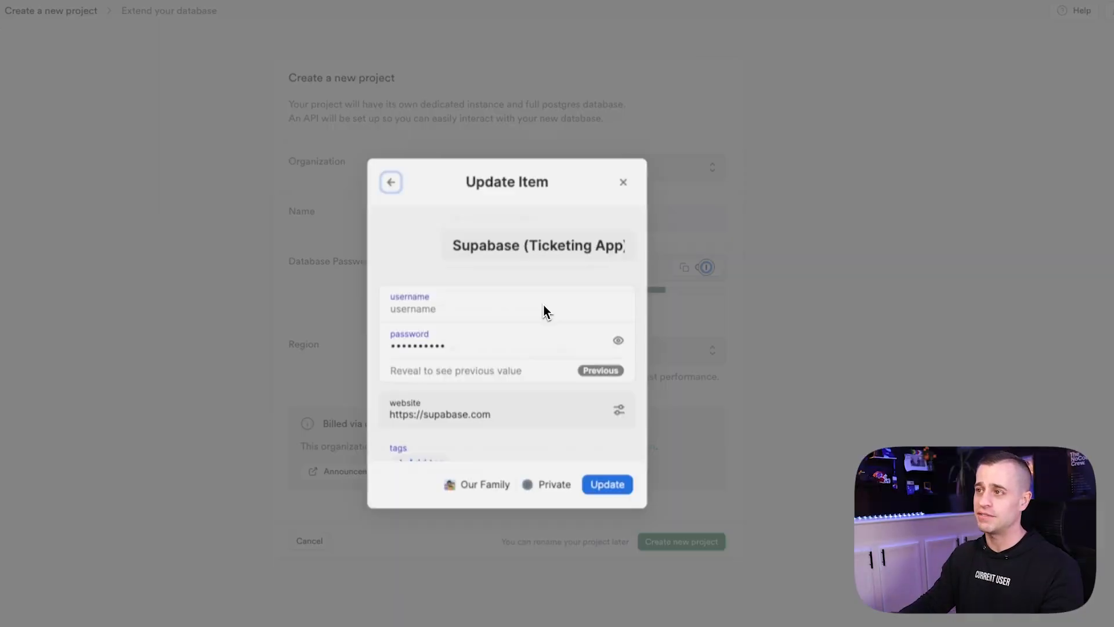
click(441, 307)
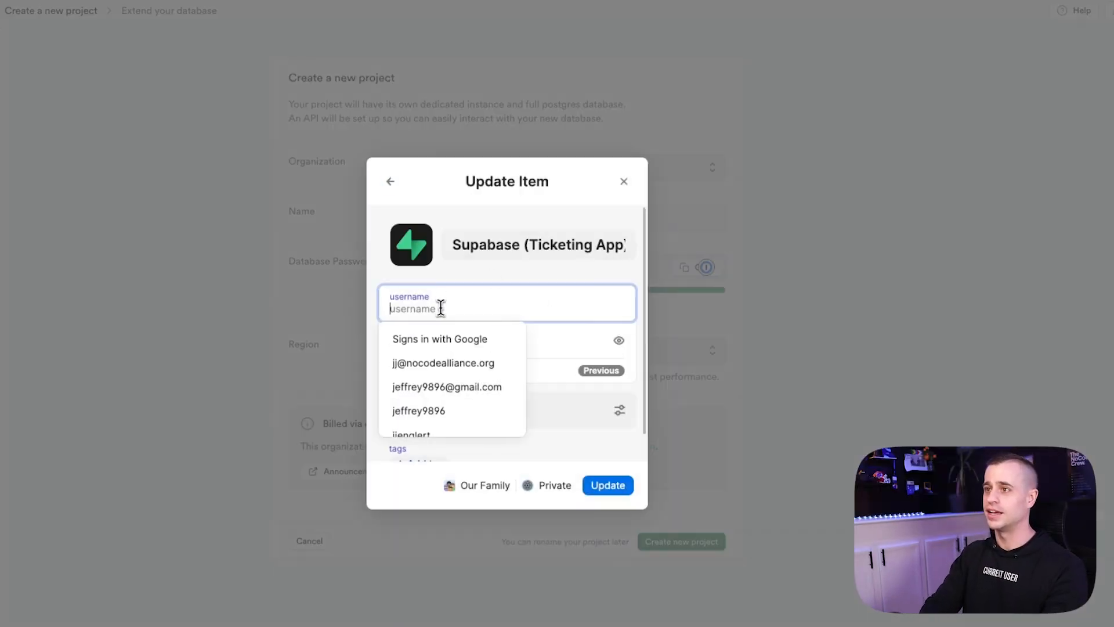
text(toda)
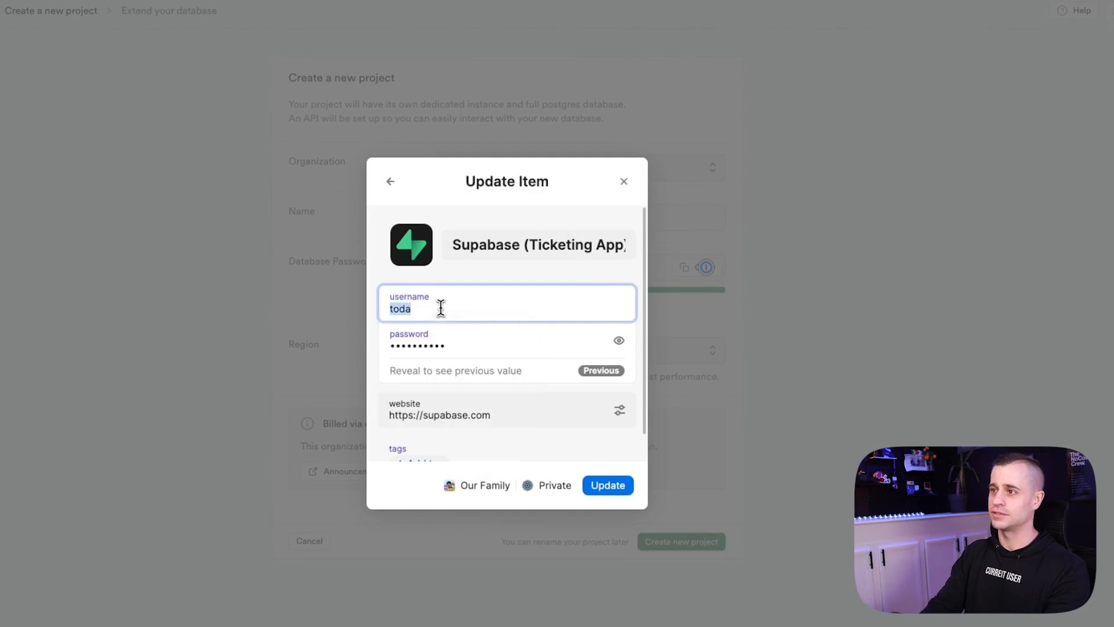
click(510, 247)
text(Todo list application)
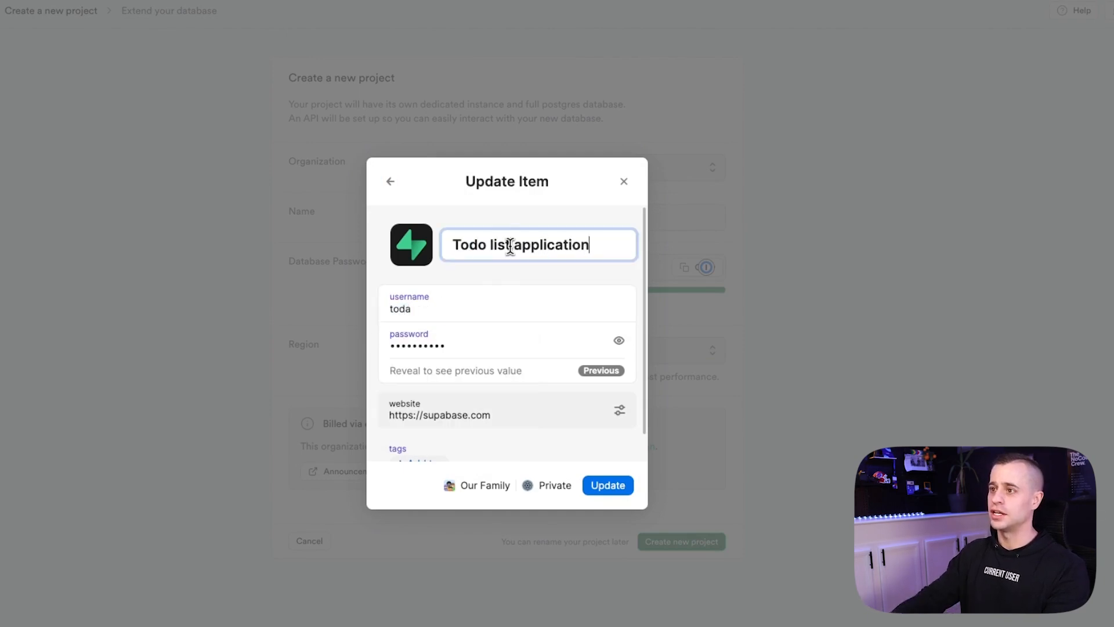
click(441, 302)
text(jeffrey)
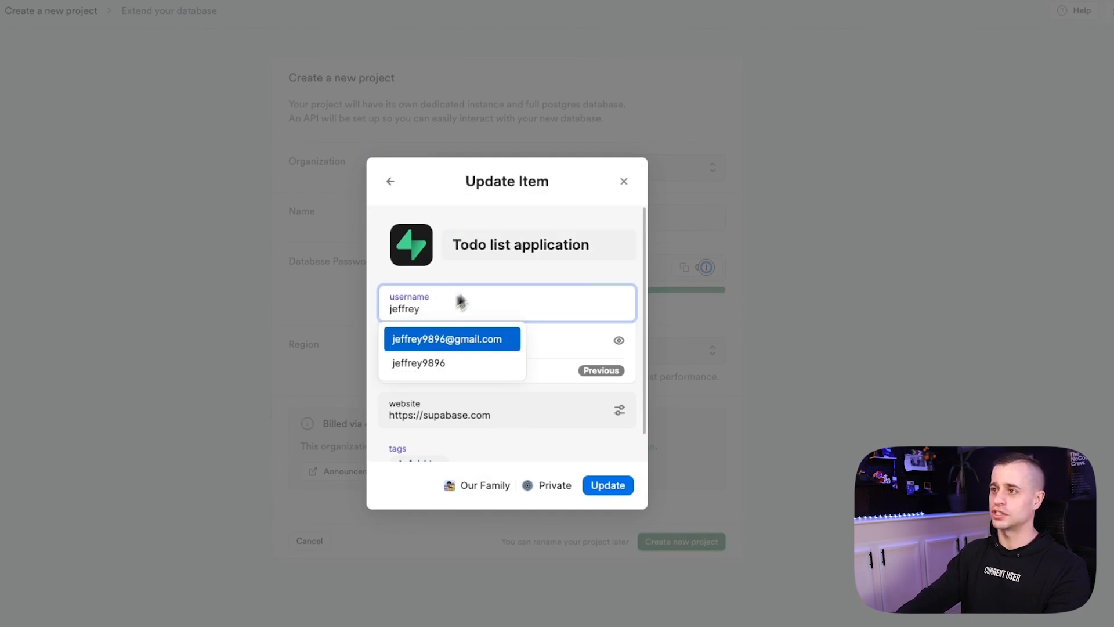
click(479, 281)
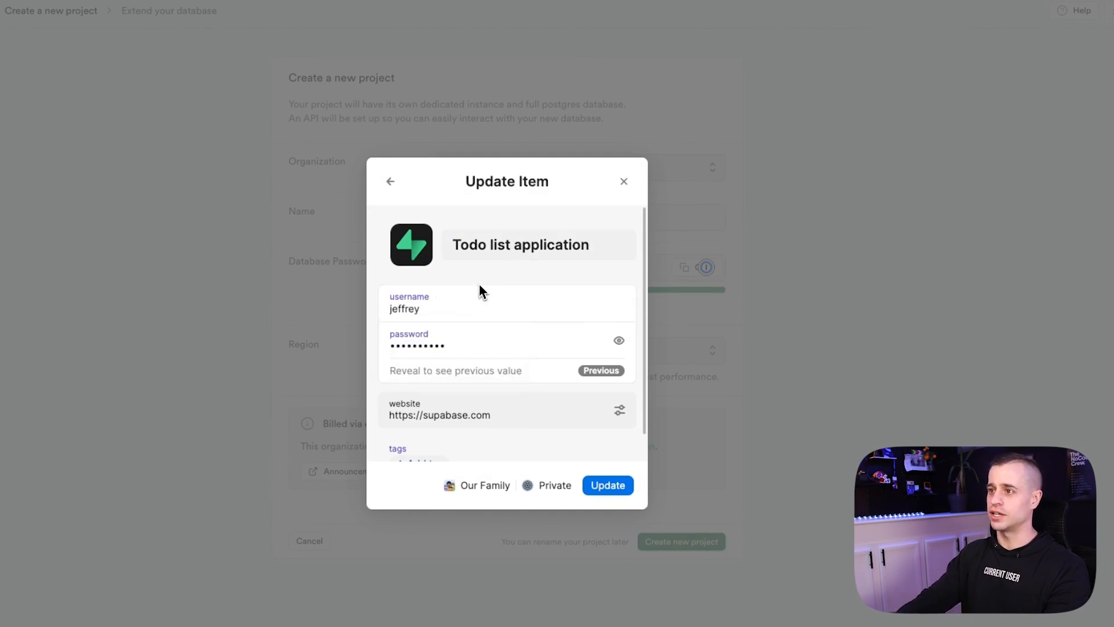
click(605, 486)
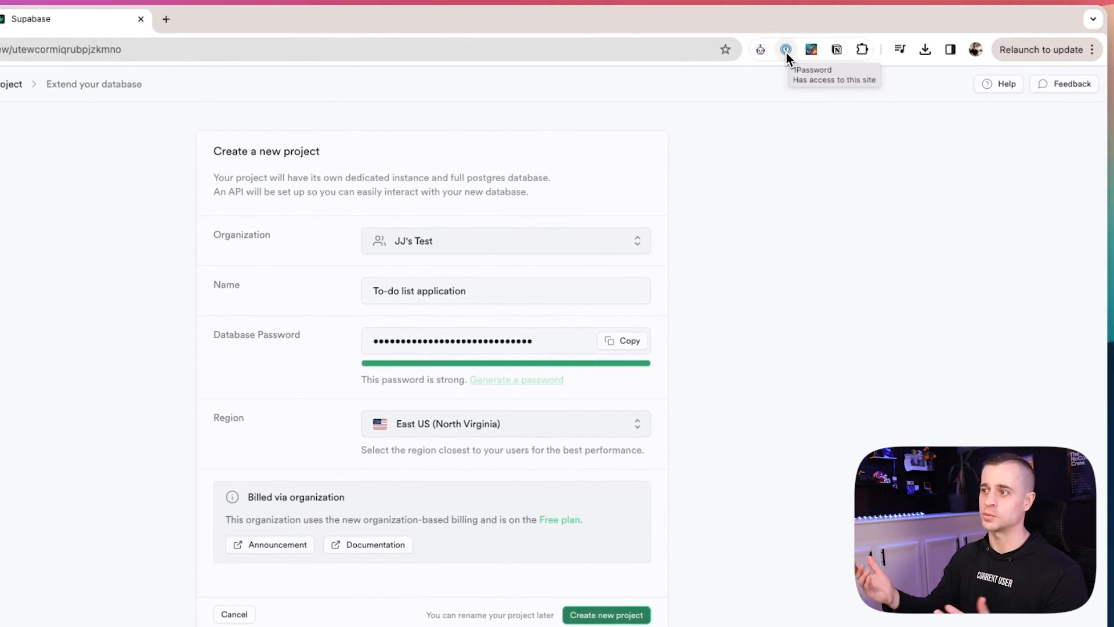
Create the project and open its Settings > API page showing the project URL and keys.
click(650, 511)
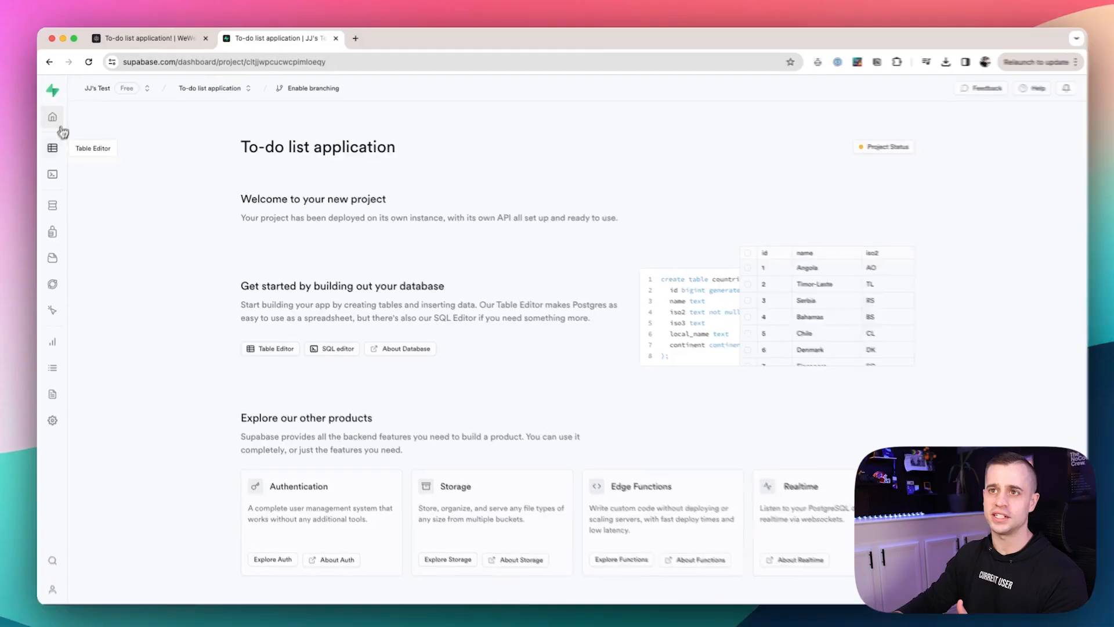
click(59, 129)
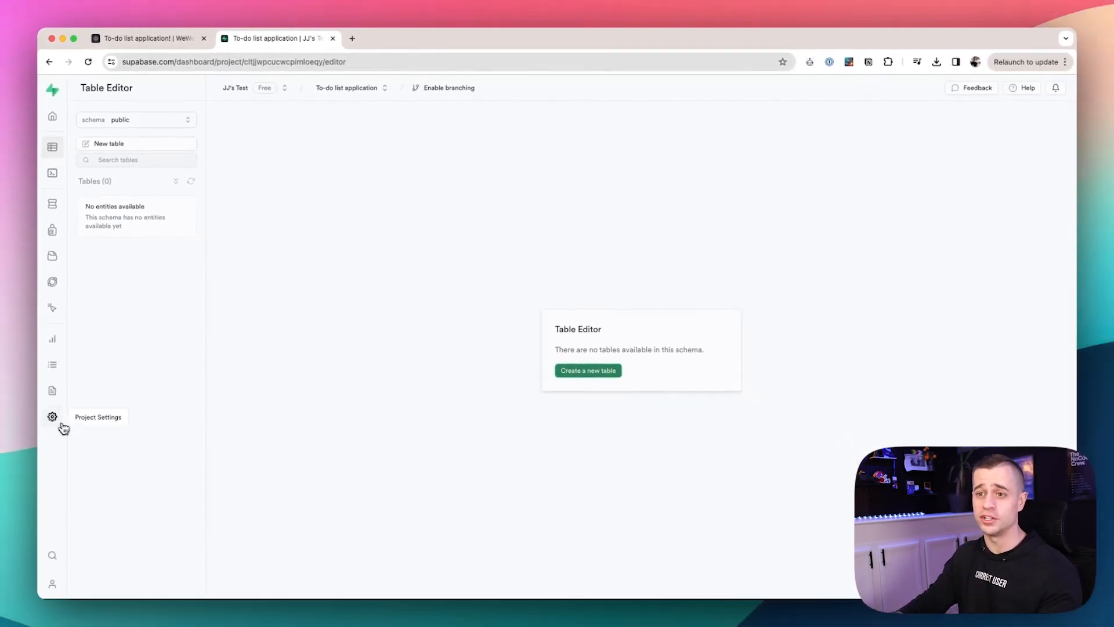
click(61, 425)
click(97, 264)
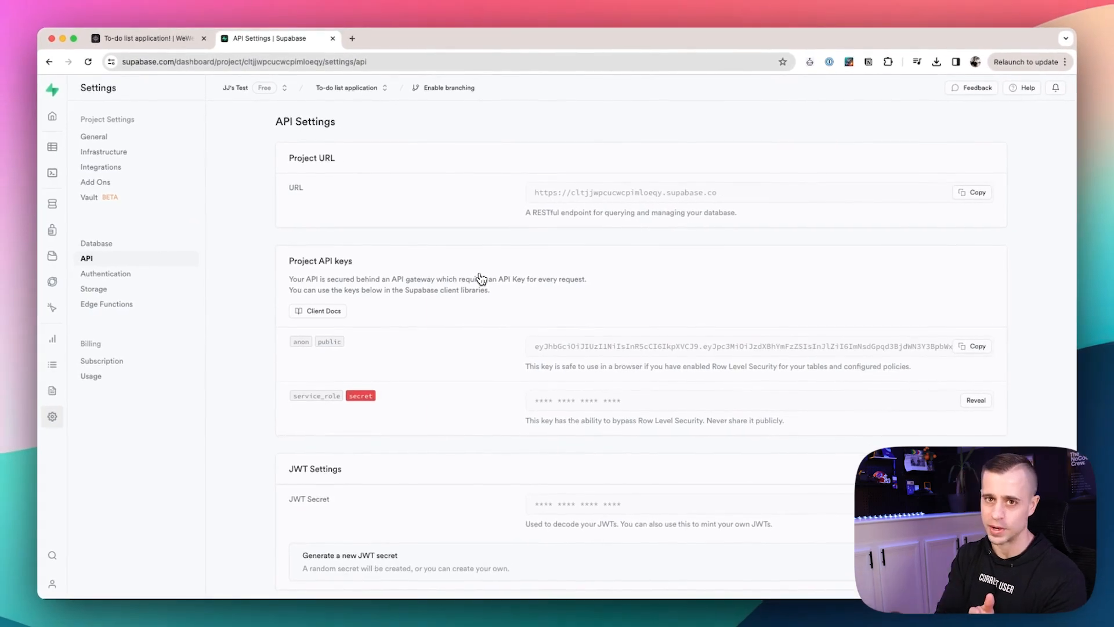
Add the Supabase data source plugin to the WeWeb project.
click(174, 39)
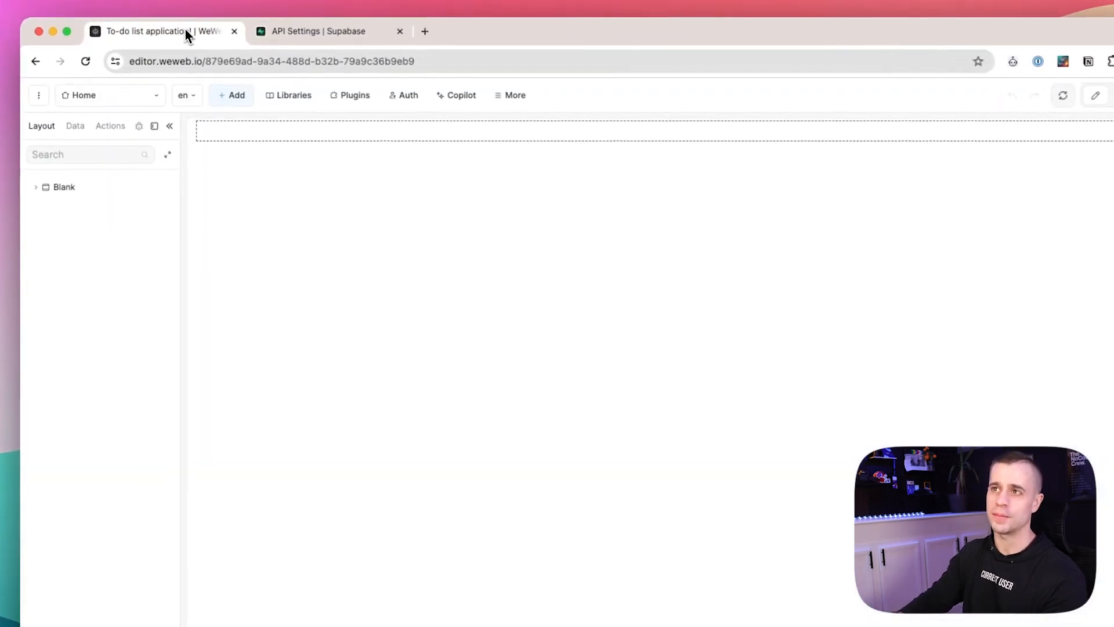
click(358, 98)
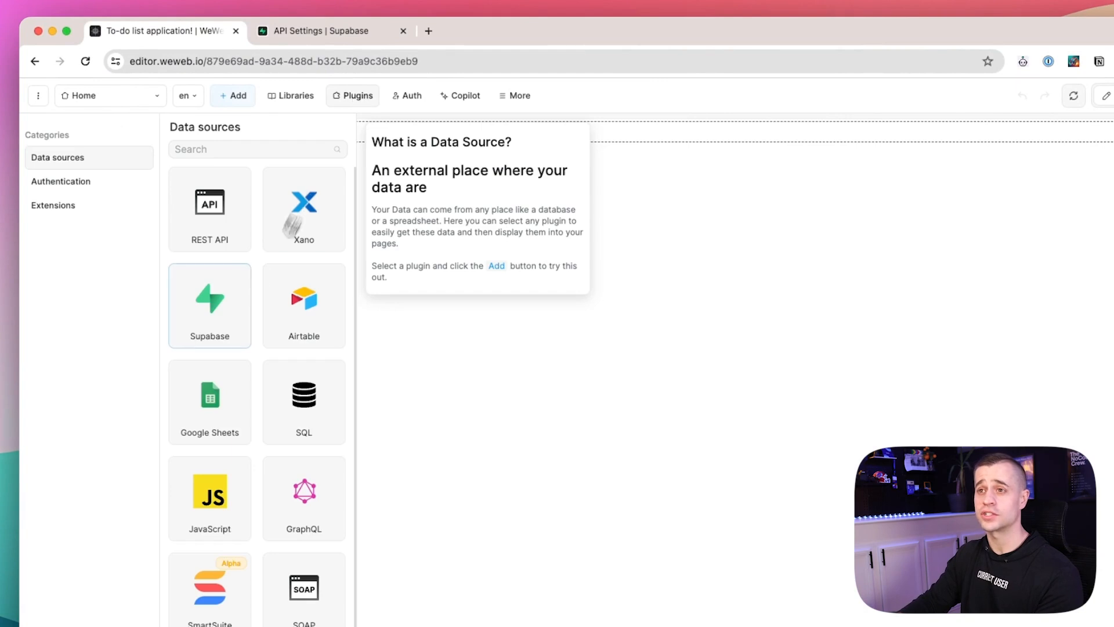
click(231, 318)
click(456, 252)
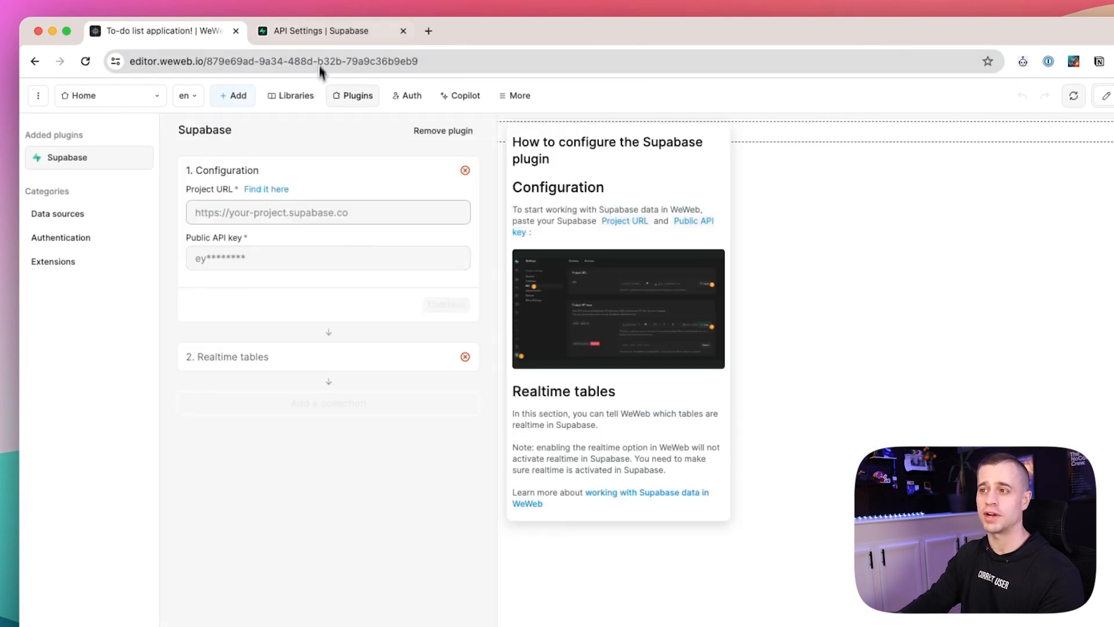
Copy the Supabase project URL into the plugin's Project URL field.
click(319, 32)
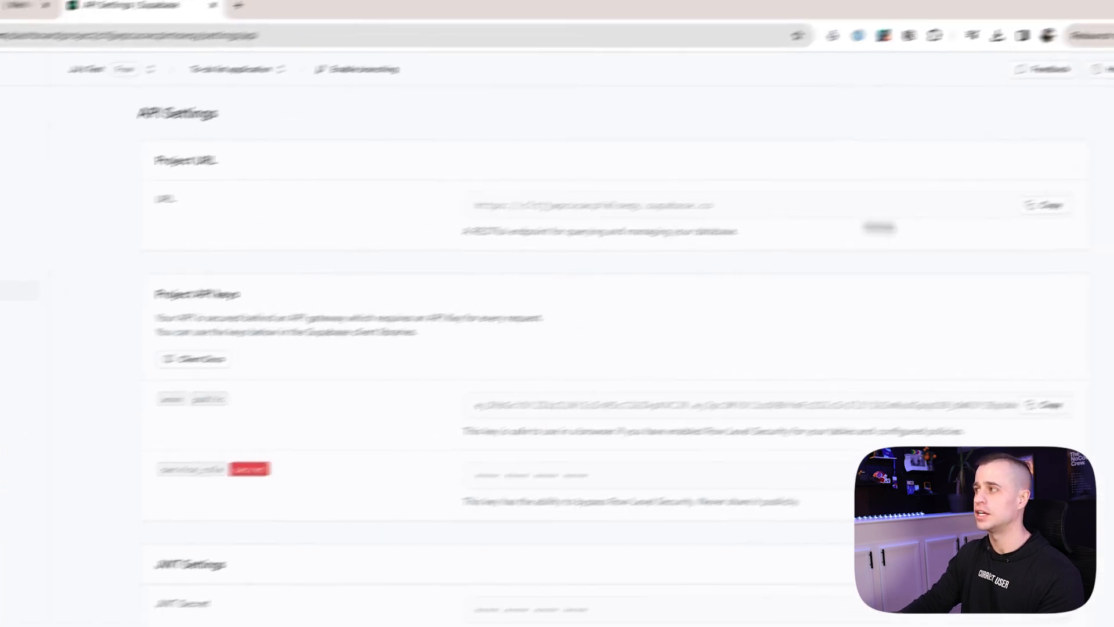
click(1047, 206)
click(29, 5)
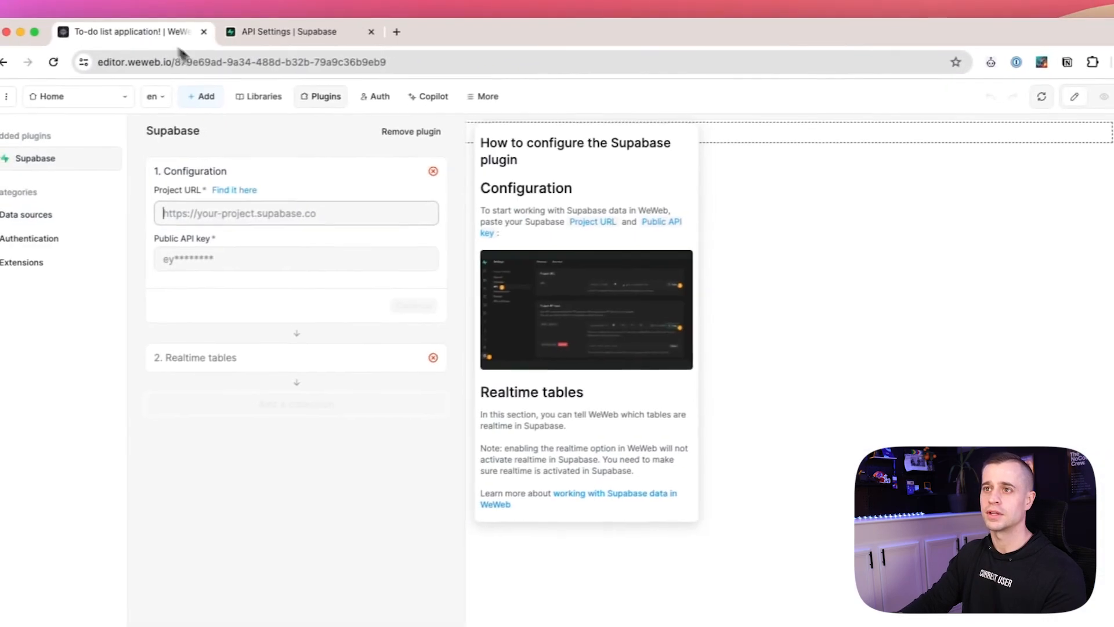
click(214, 212)
text(https://cltjjwpcucwcpimloeqy.supabase.co)
Paste the anon public key as the Public API key and confirm with no realtime tables.
click(271, 36)
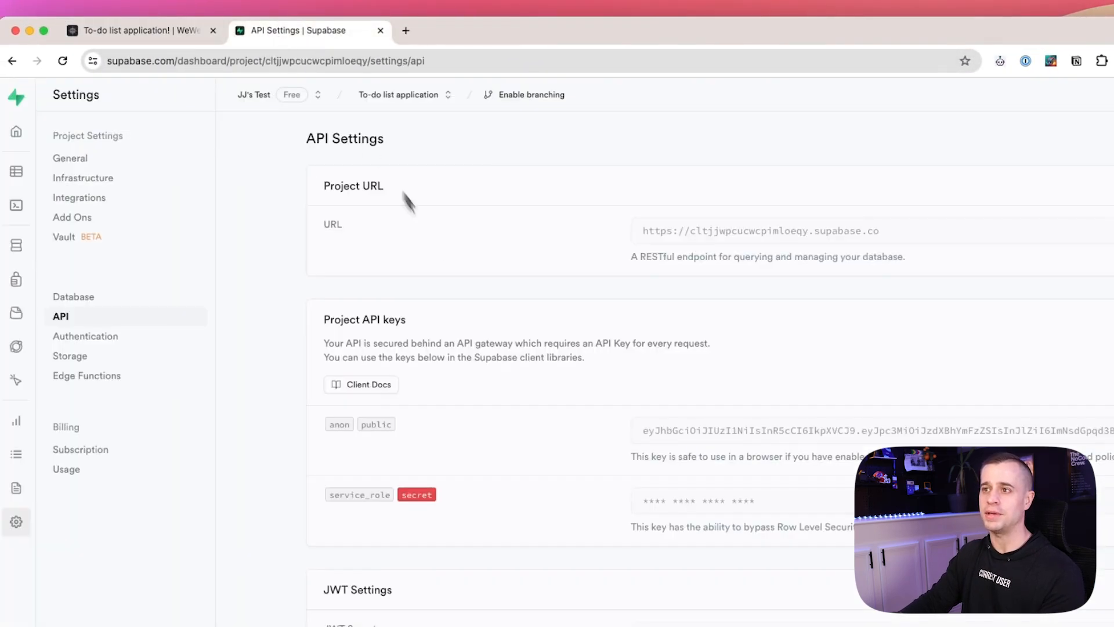
drag(406, 319, 315, 323)
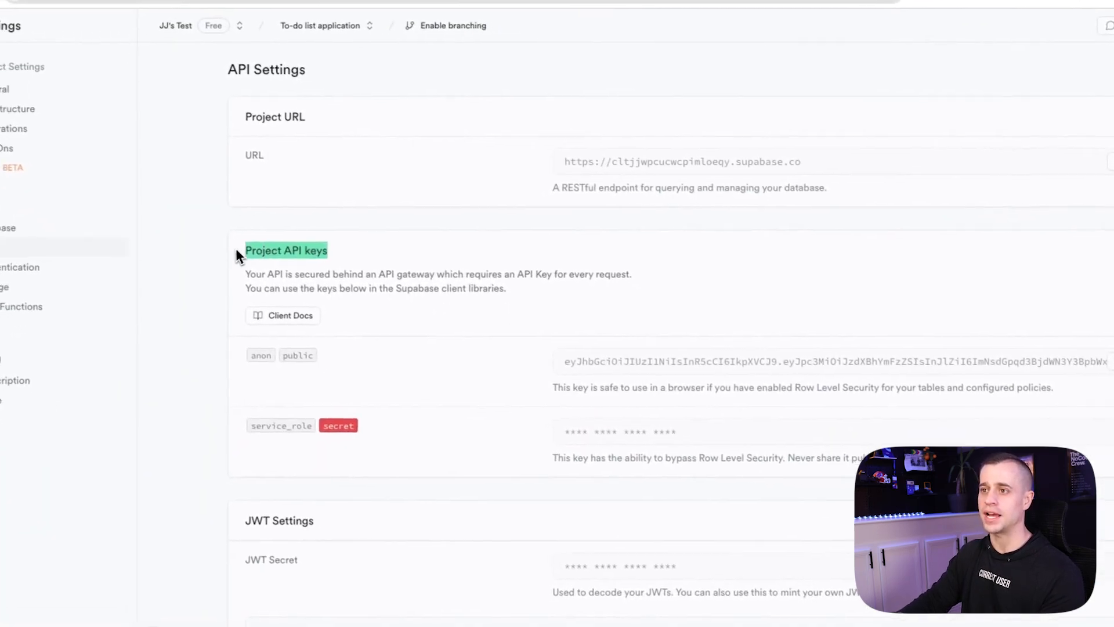
click(952, 347)
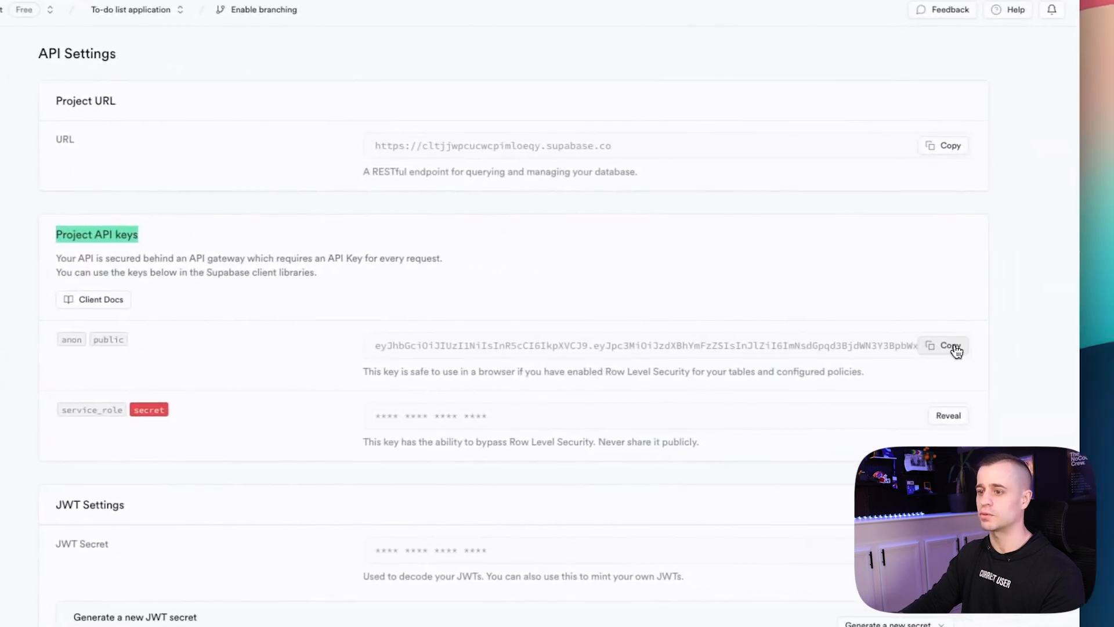
click(112, 20)
click(254, 241)
key(super+v)
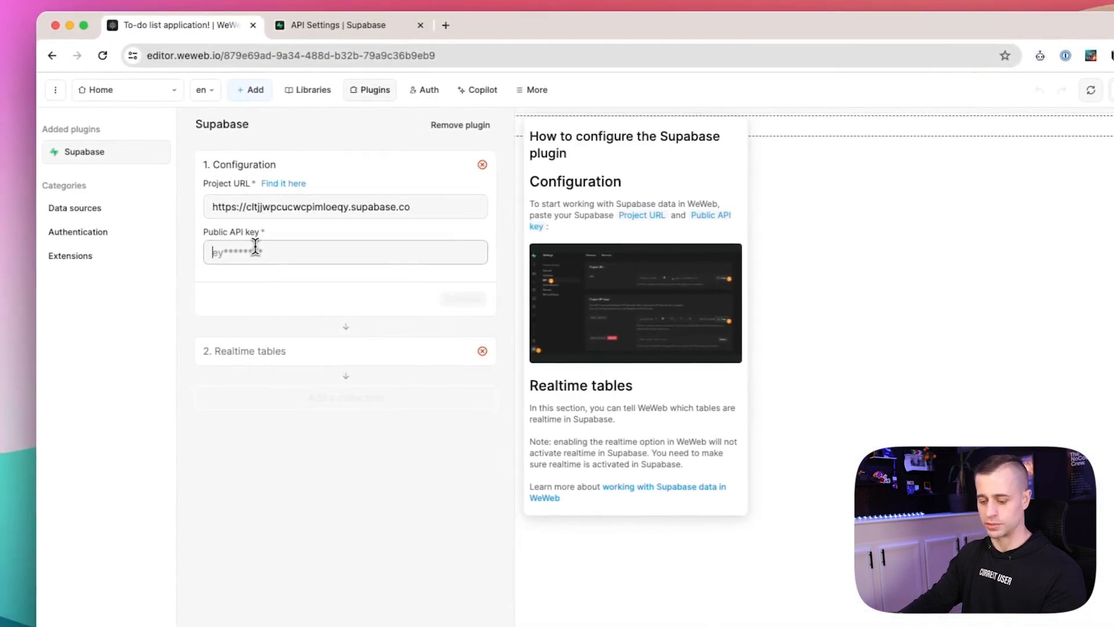
click(458, 302)
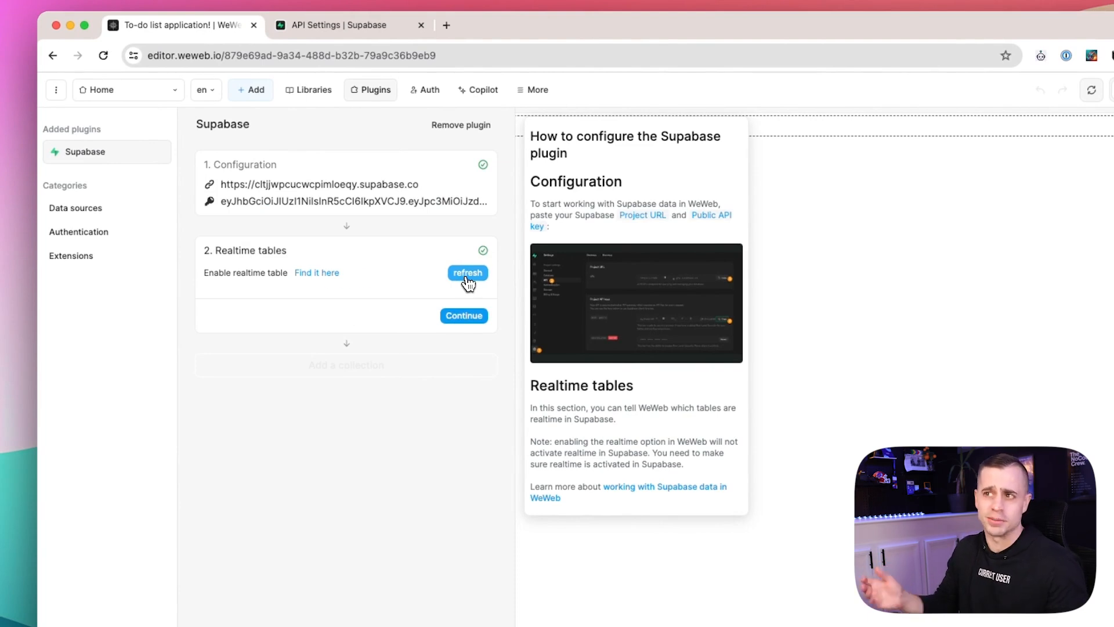
click(471, 317)
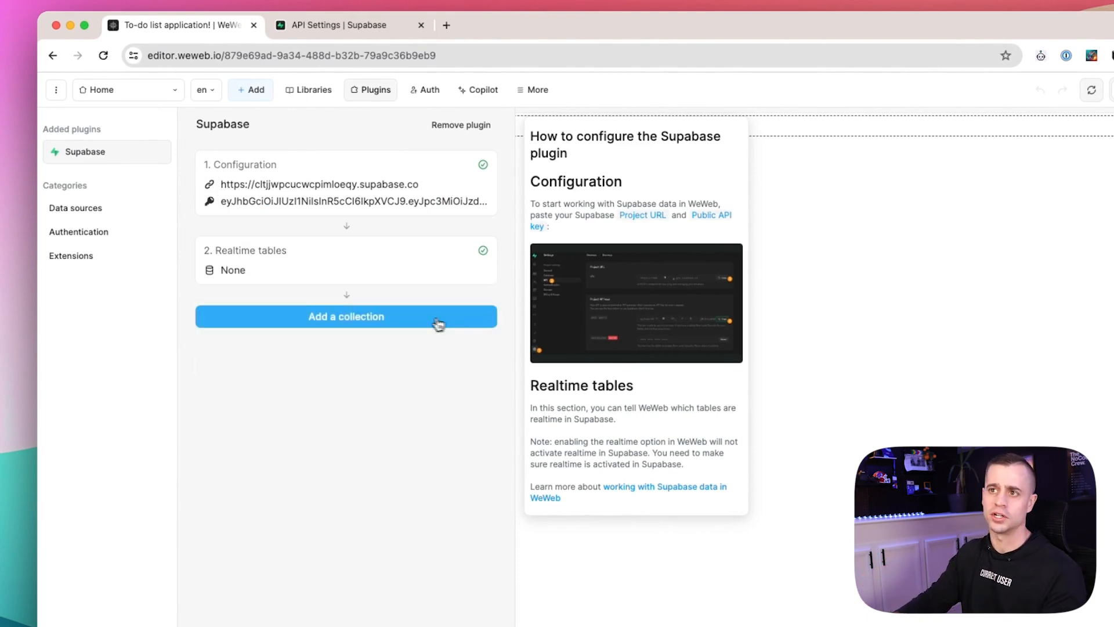
click(445, 320)
Name a new collection 'Todo List Application' using Supabase as its dynamic source.
click(285, 195)
text(Todo List Application)
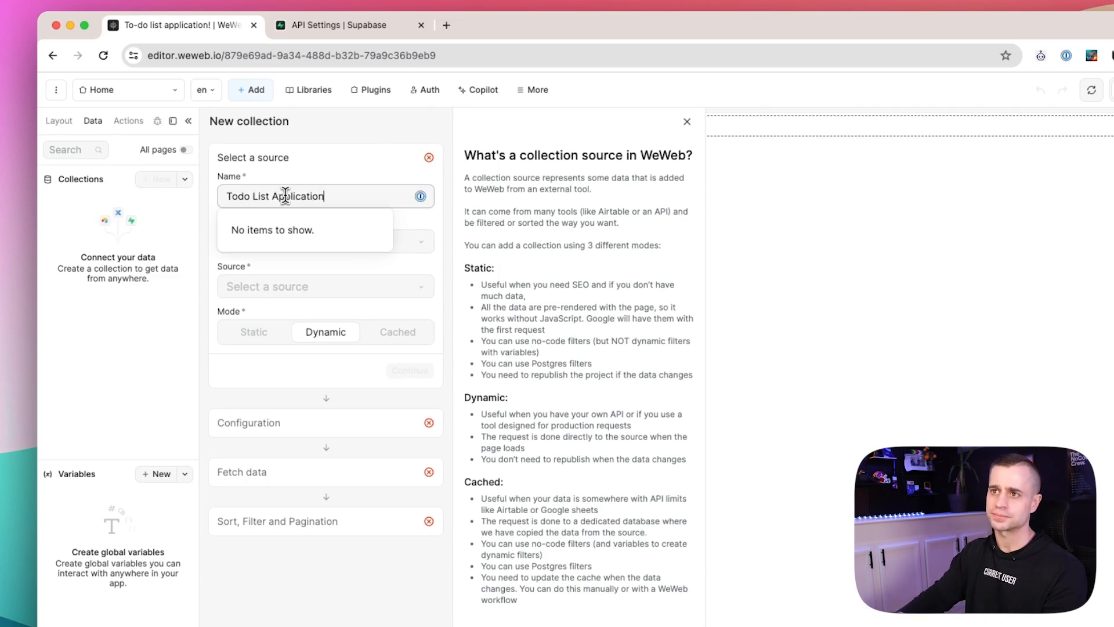
click(334, 164)
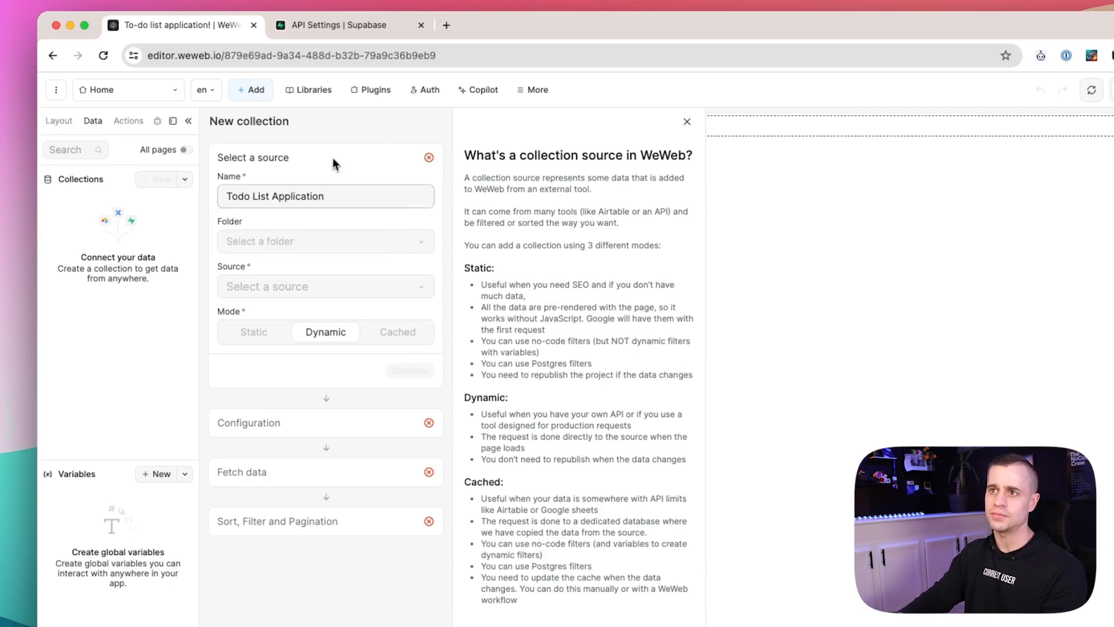
click(275, 248)
click(313, 170)
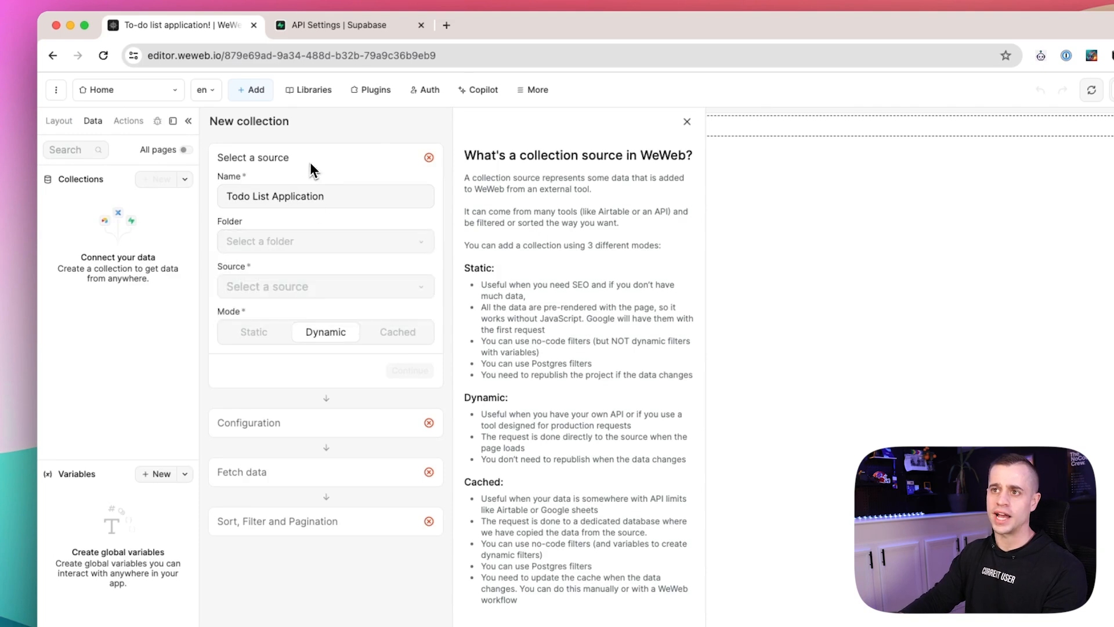
click(319, 285)
click(308, 313)
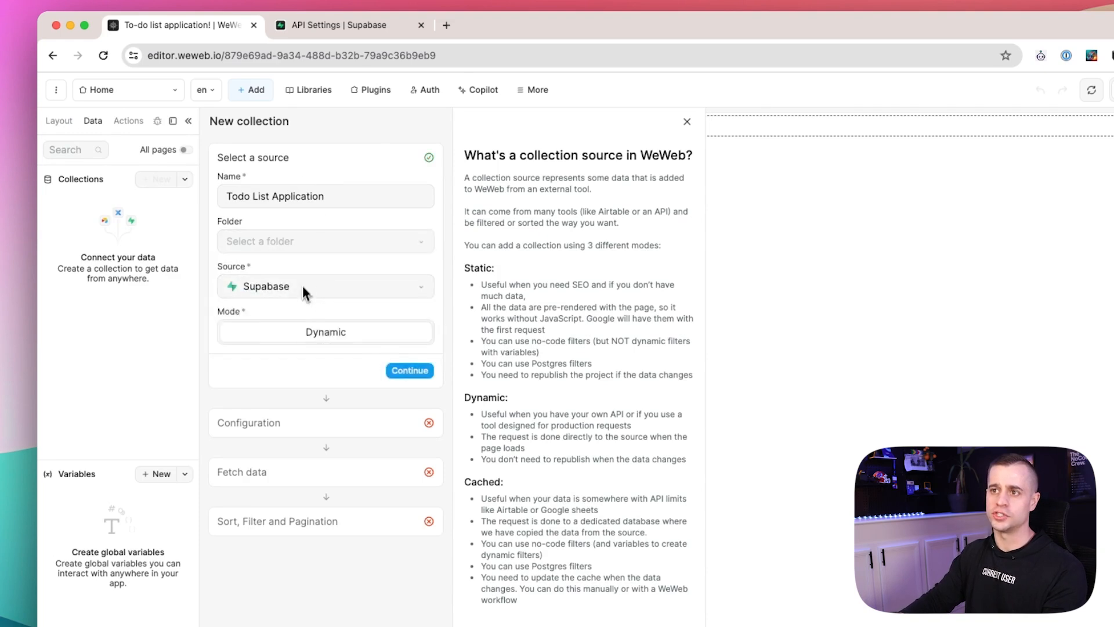
click(421, 374)
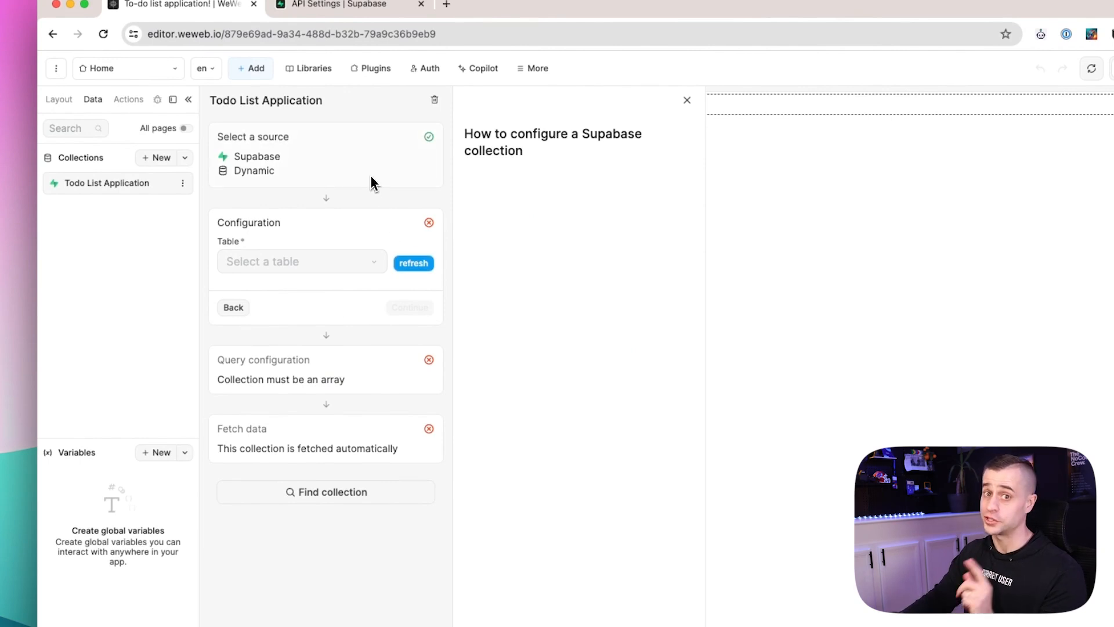
click(363, 5)
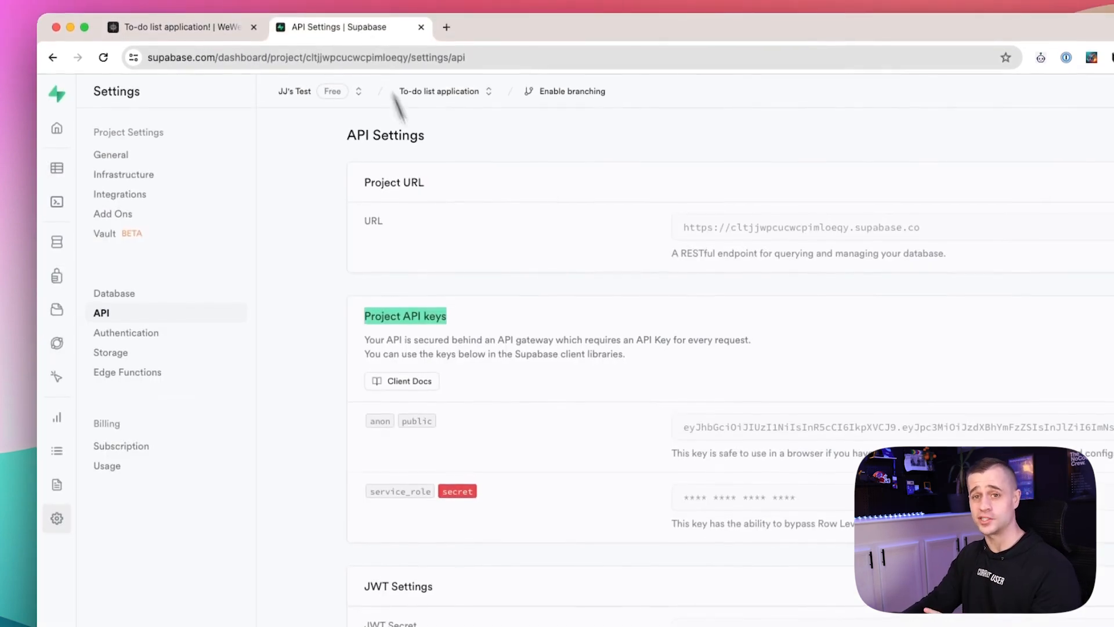
Load and run the Todo List quickstart script from the SQL Editor's Quickstarts templates.
click(56, 168)
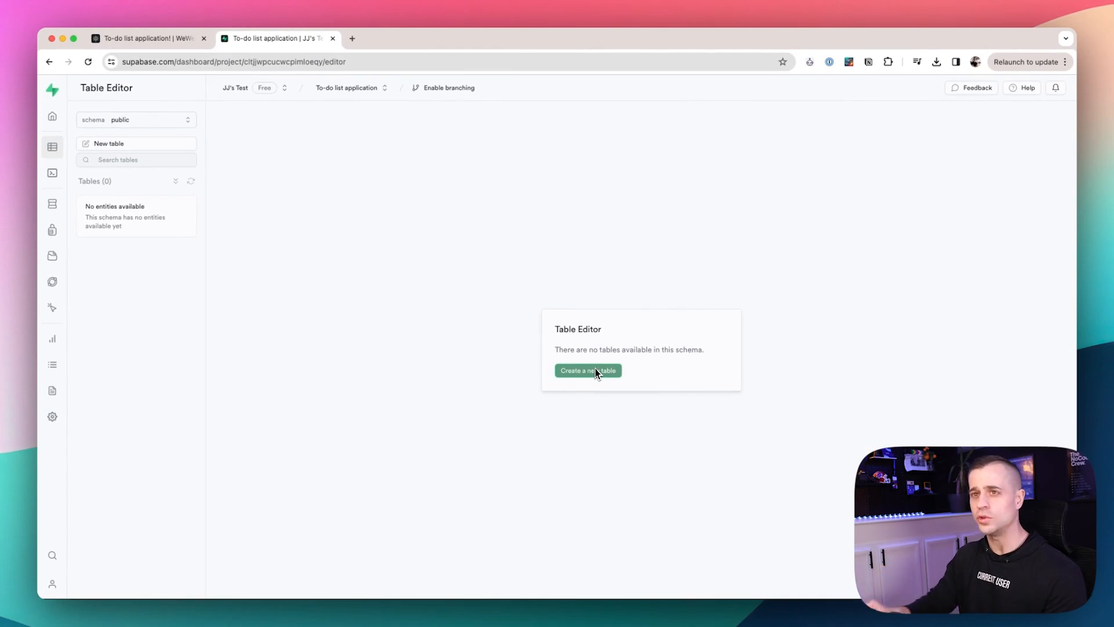
click(52, 173)
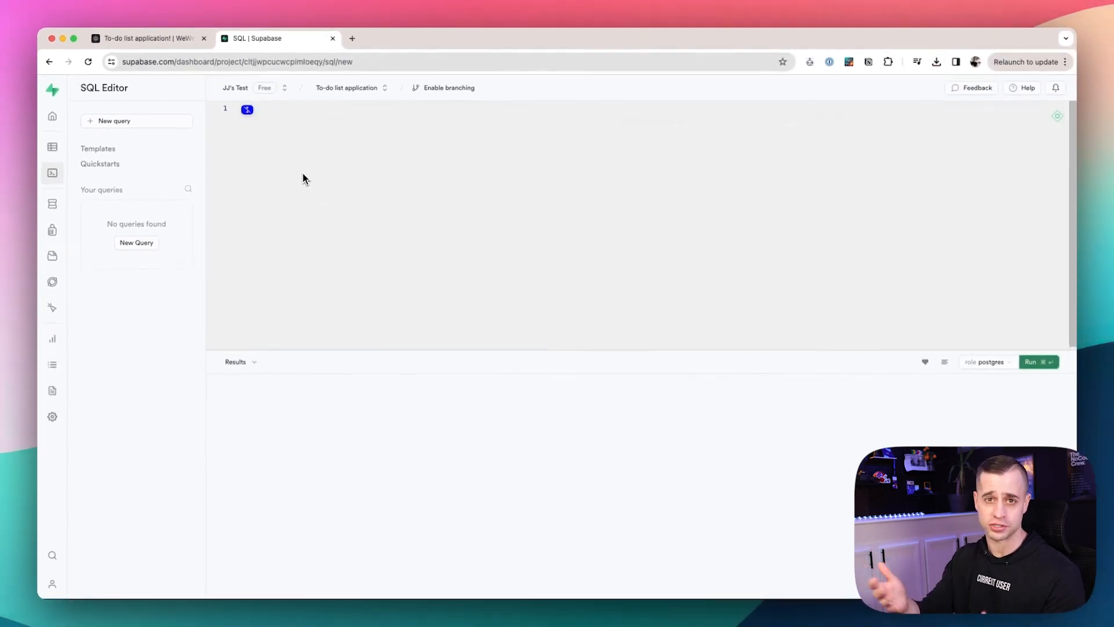
click(108, 152)
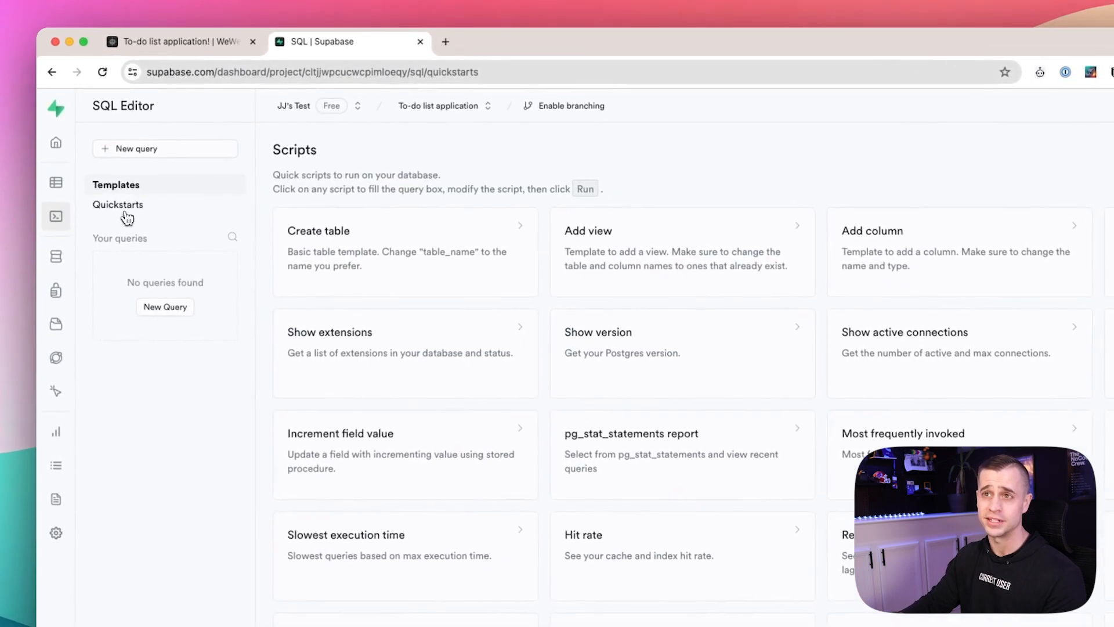
click(126, 217)
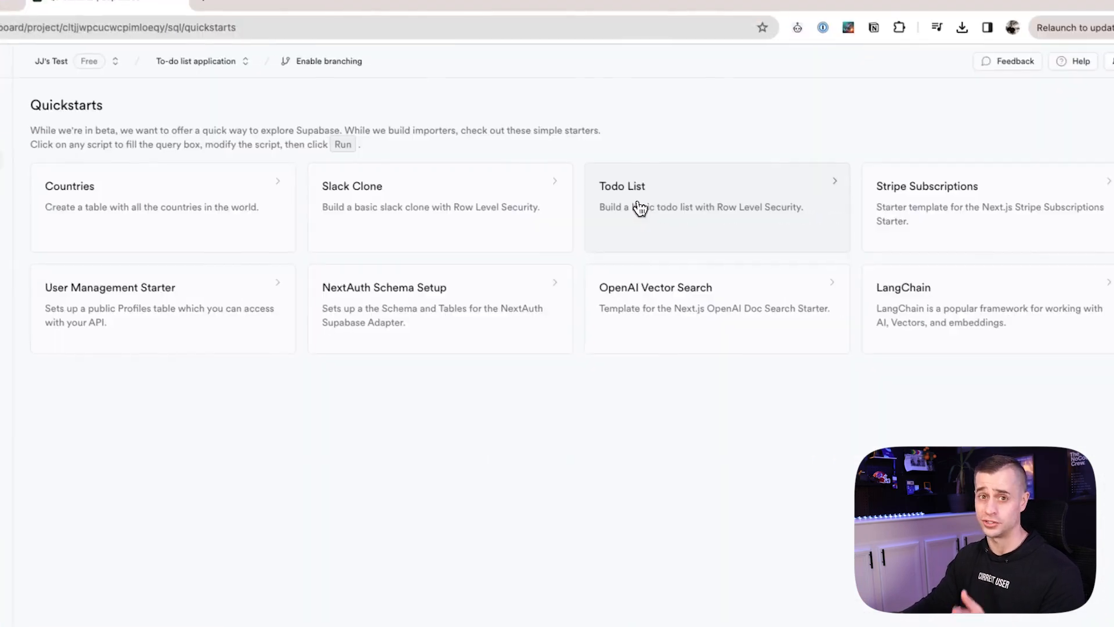
click(882, 252)
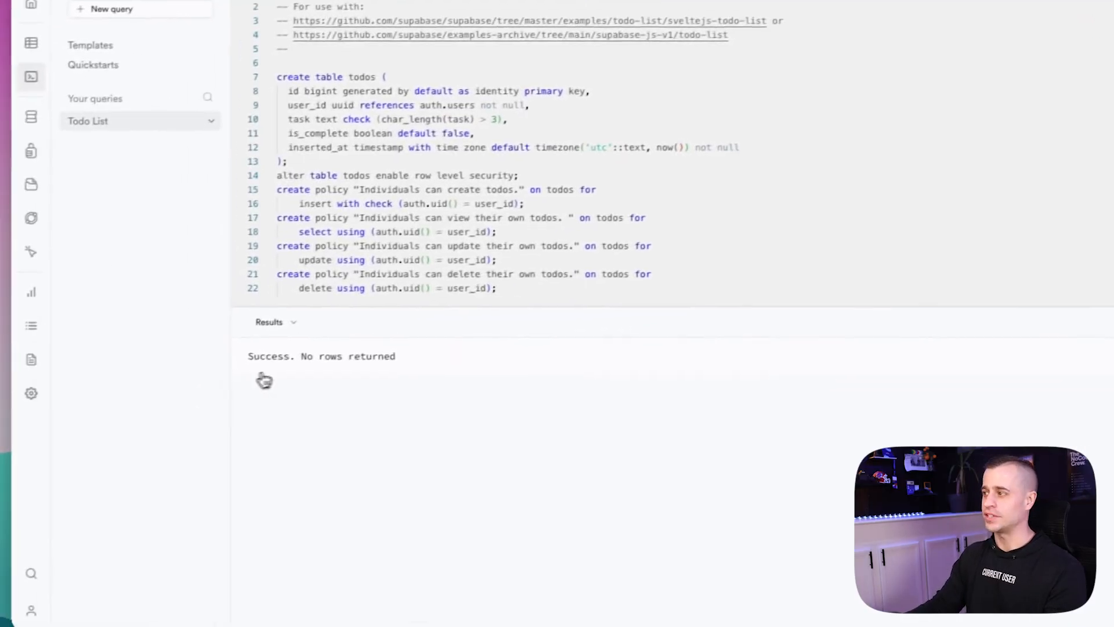
Open the empty todos table in Table Editor and view its 4 active RLS policies.
click(32, 47)
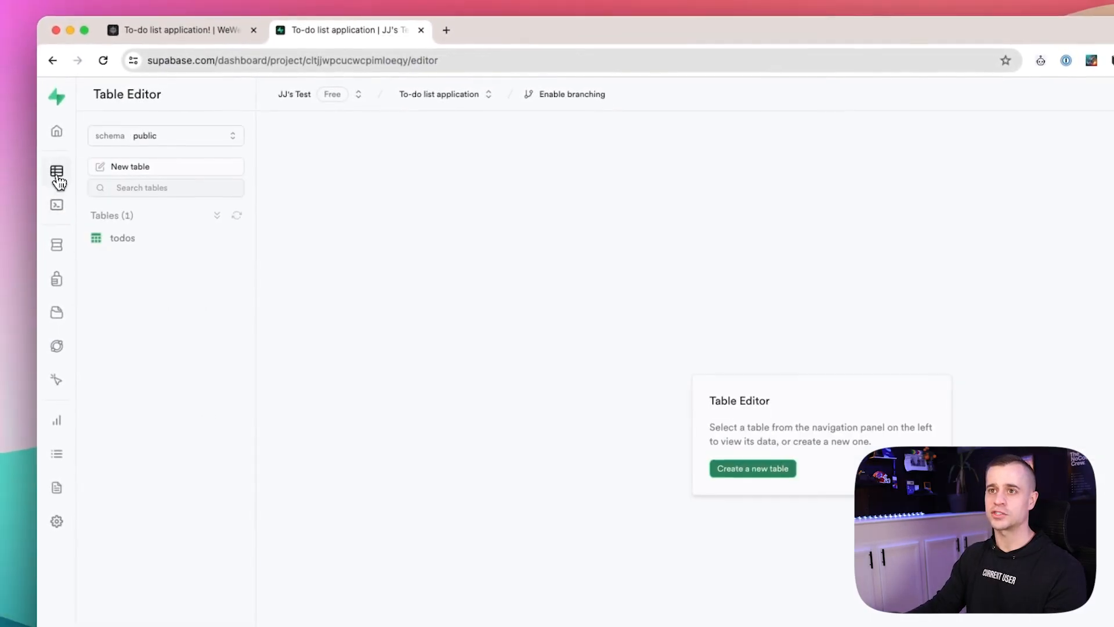
click(141, 249)
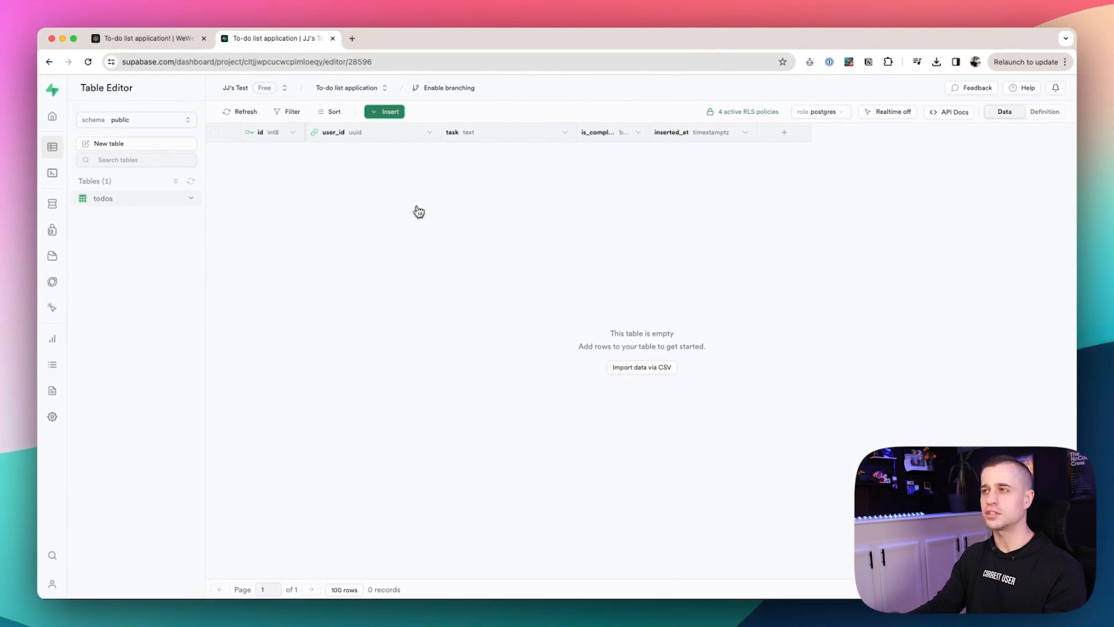
click(749, 112)
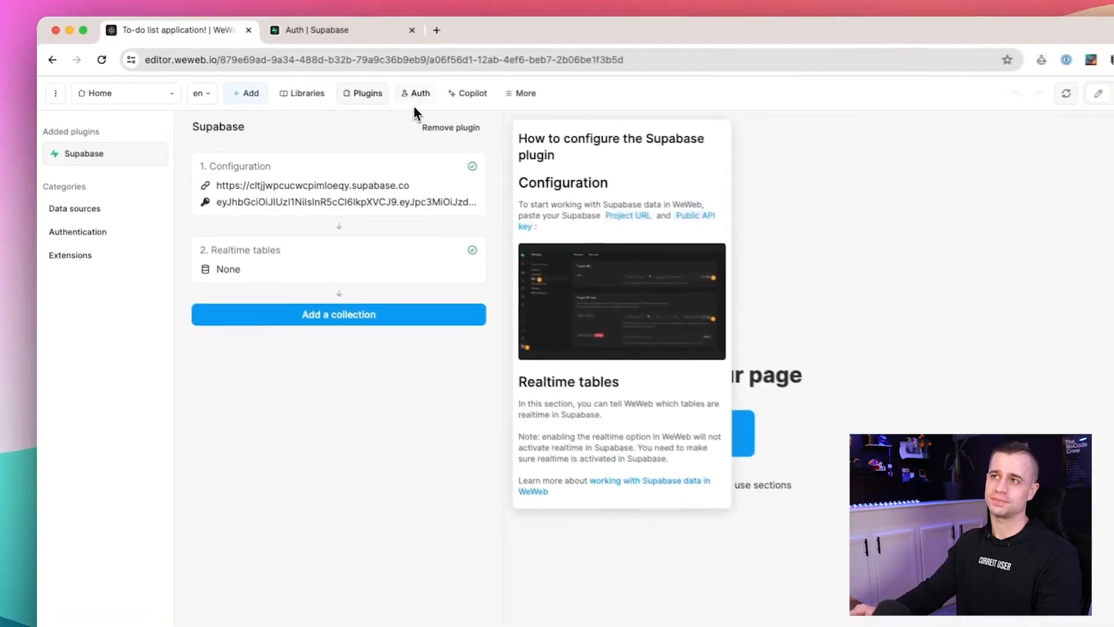
Add the Supabase Auth plugin, with project URL and public API key prefilled.
click(416, 93)
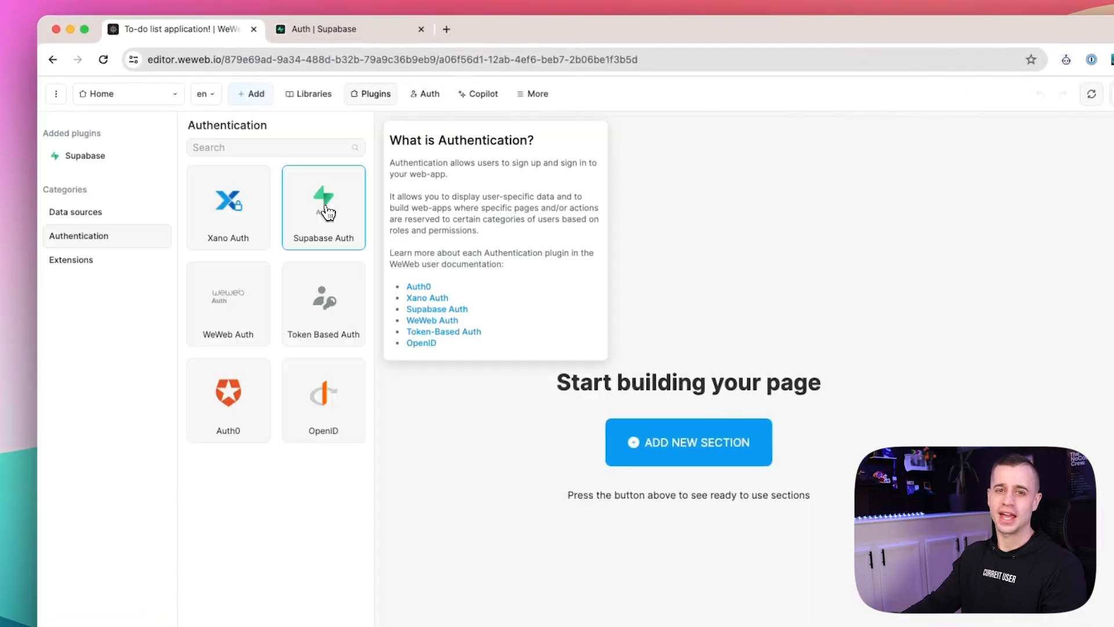
click(328, 212)
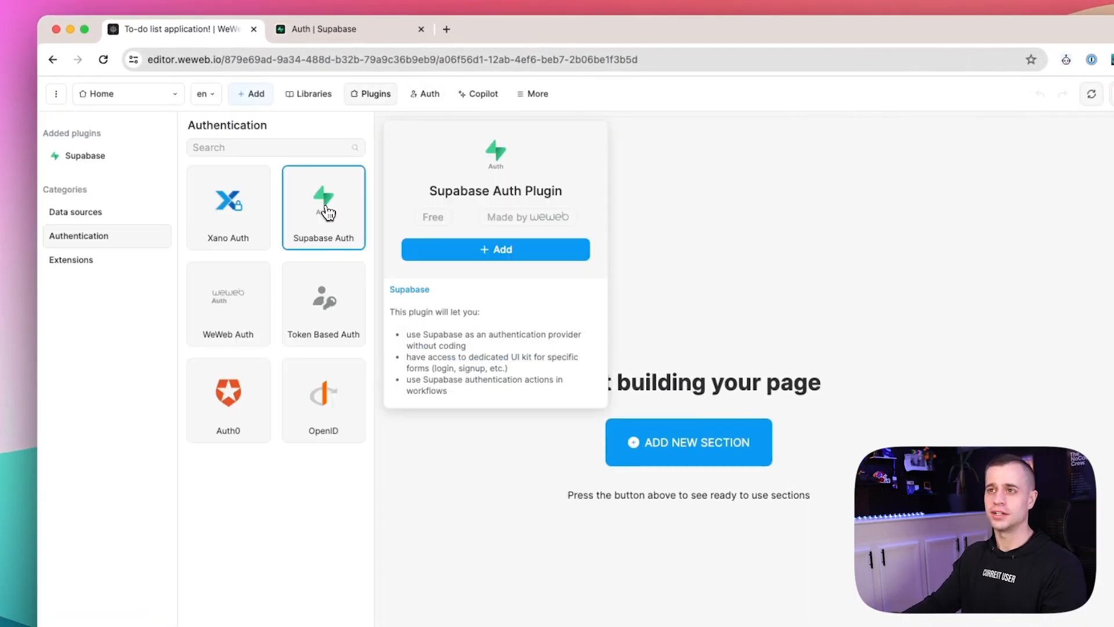
click(485, 254)
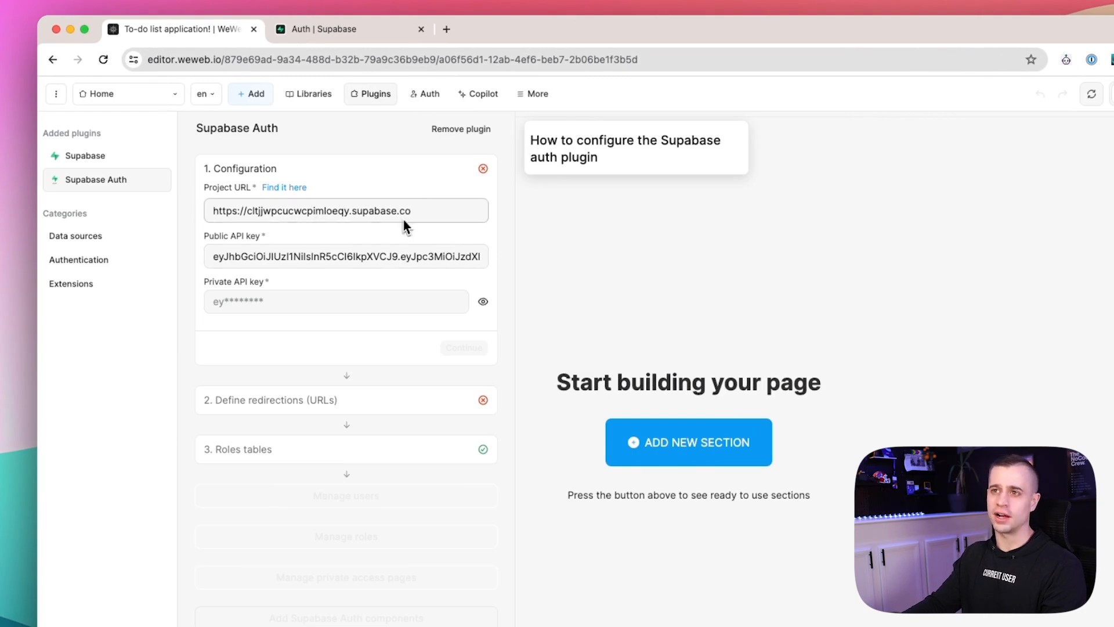
drag(374, 257, 288, 262)
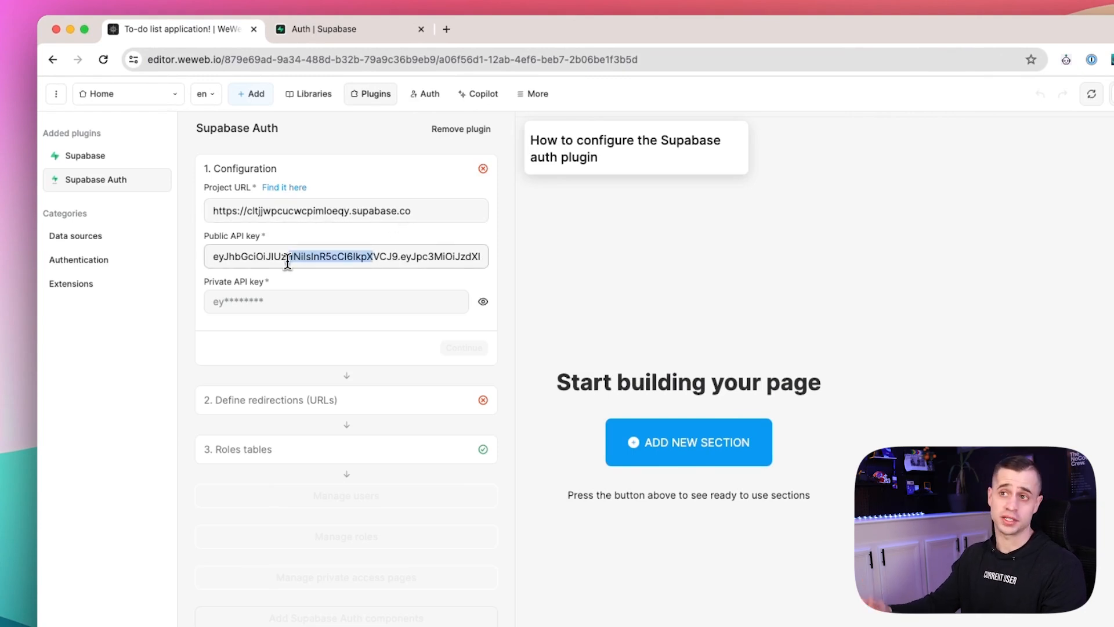
click(257, 302)
Copy the service_role key from Supabase API settings into the Private API key field and continue.
click(321, 36)
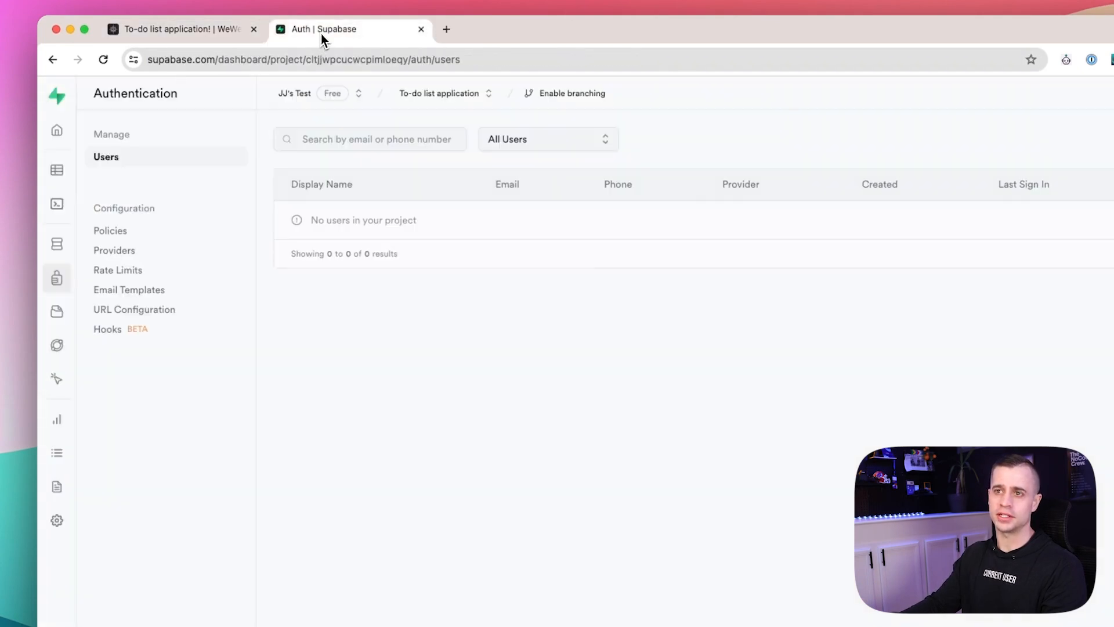
click(57, 520)
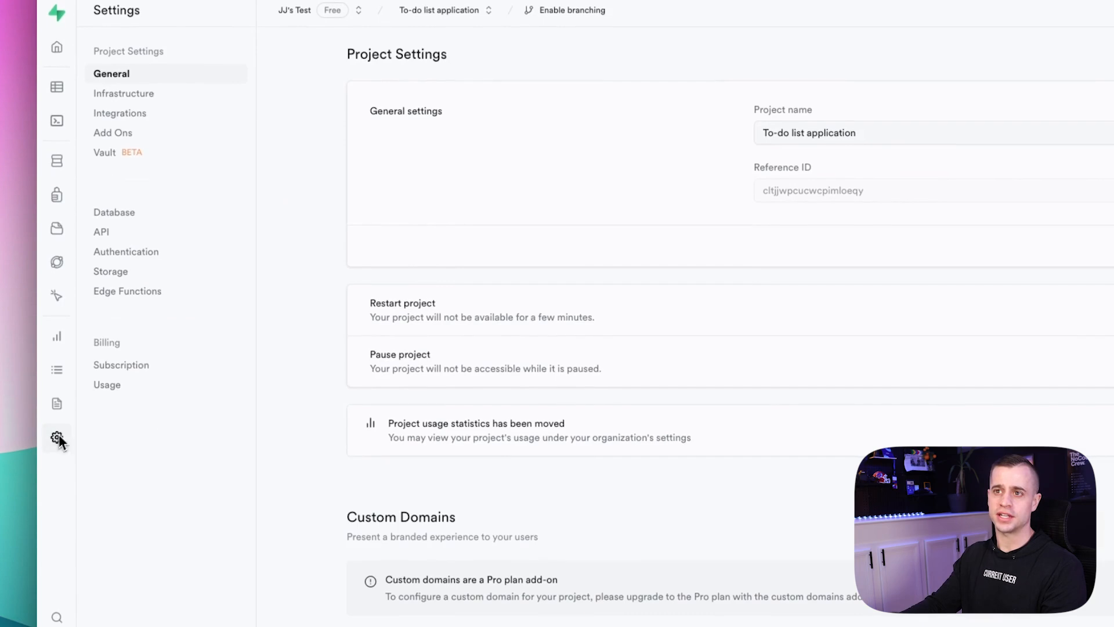
click(120, 233)
scroll(731, 371, down, 3)
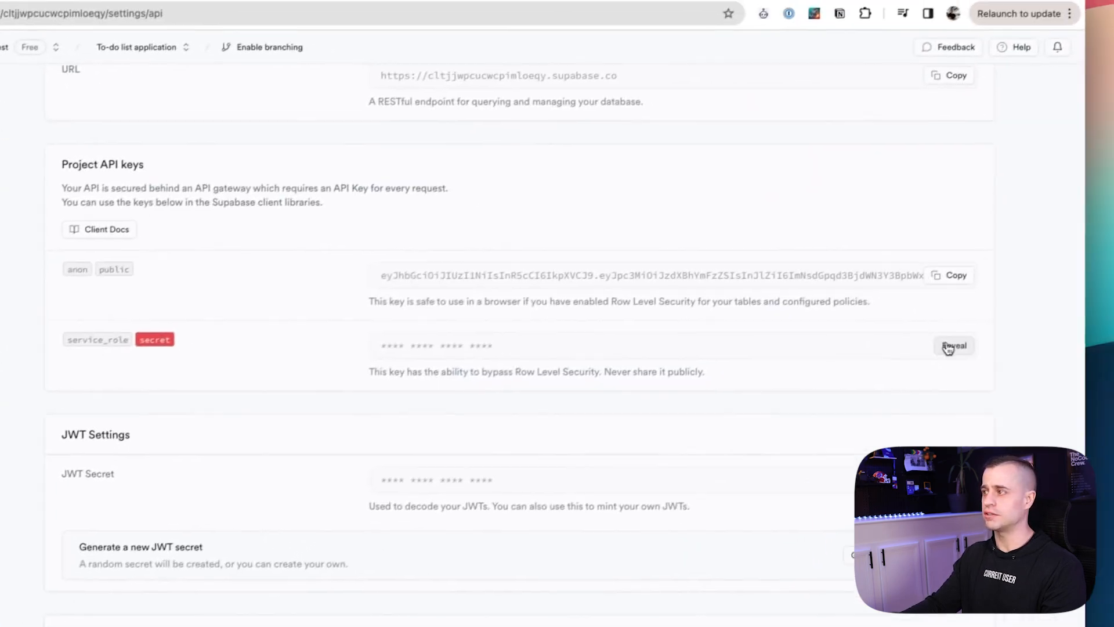
click(948, 347)
click(948, 348)
click(87, 20)
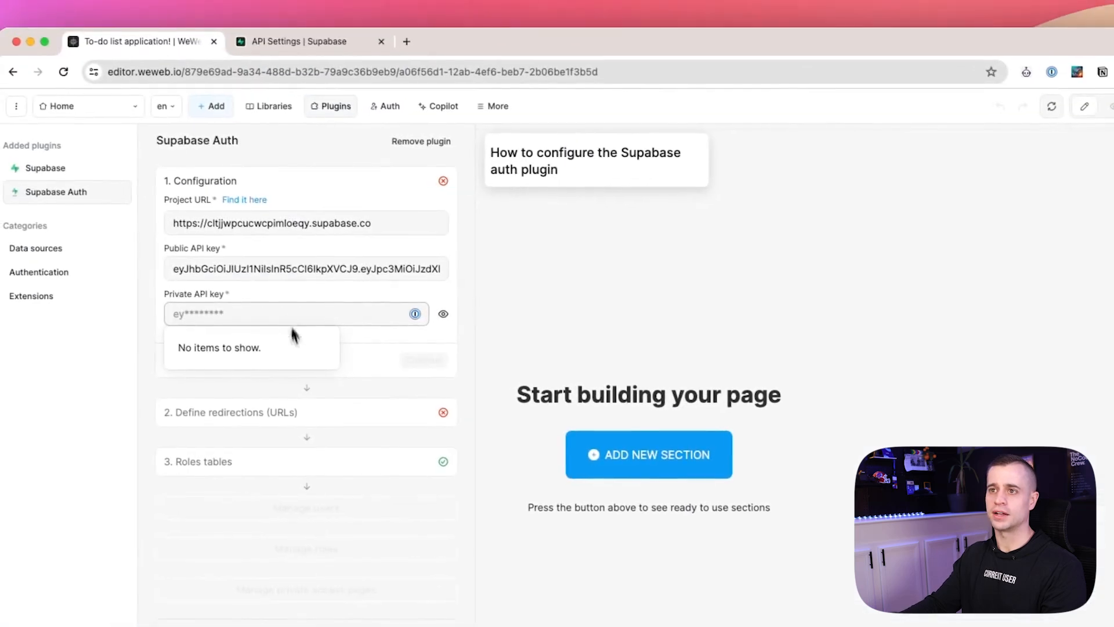
key(super+v)
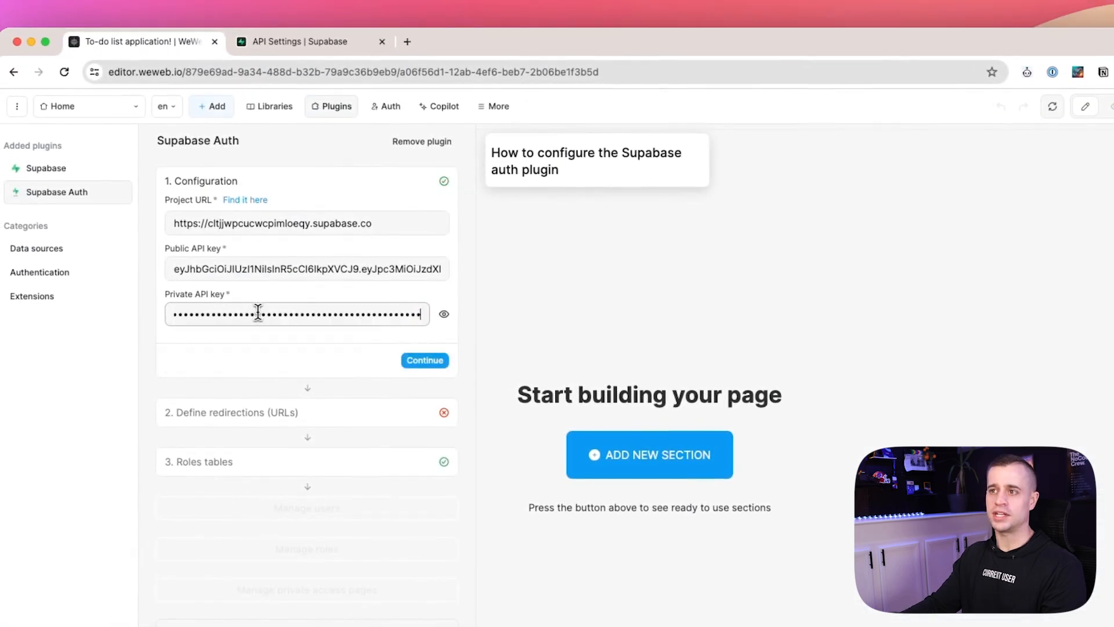
click(437, 363)
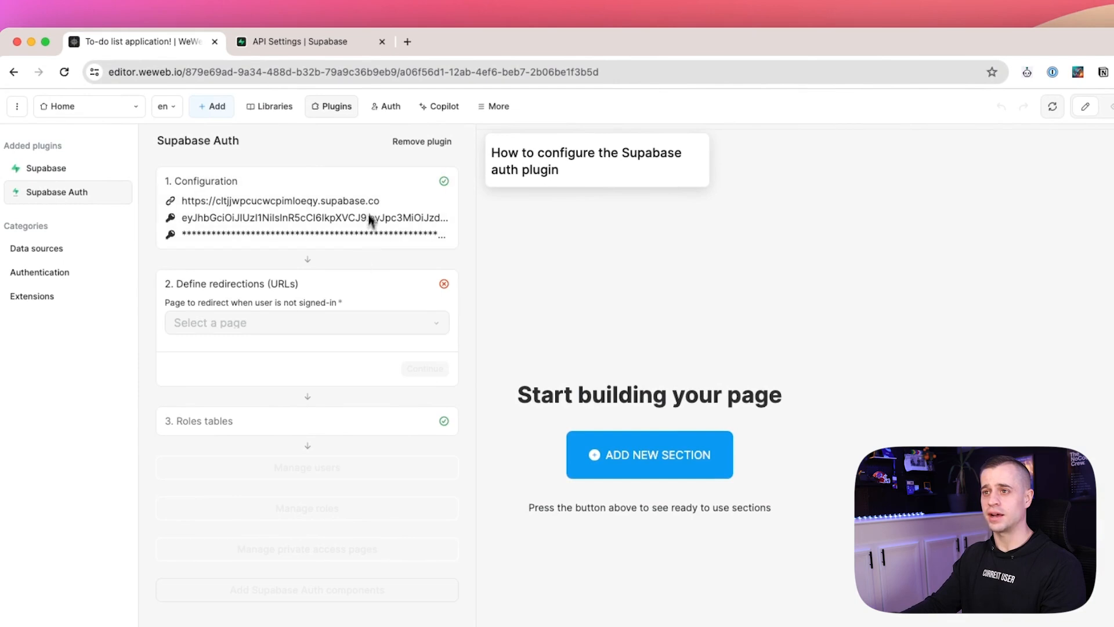
Create a new page named 'Login' from the page selector.
click(340, 331)
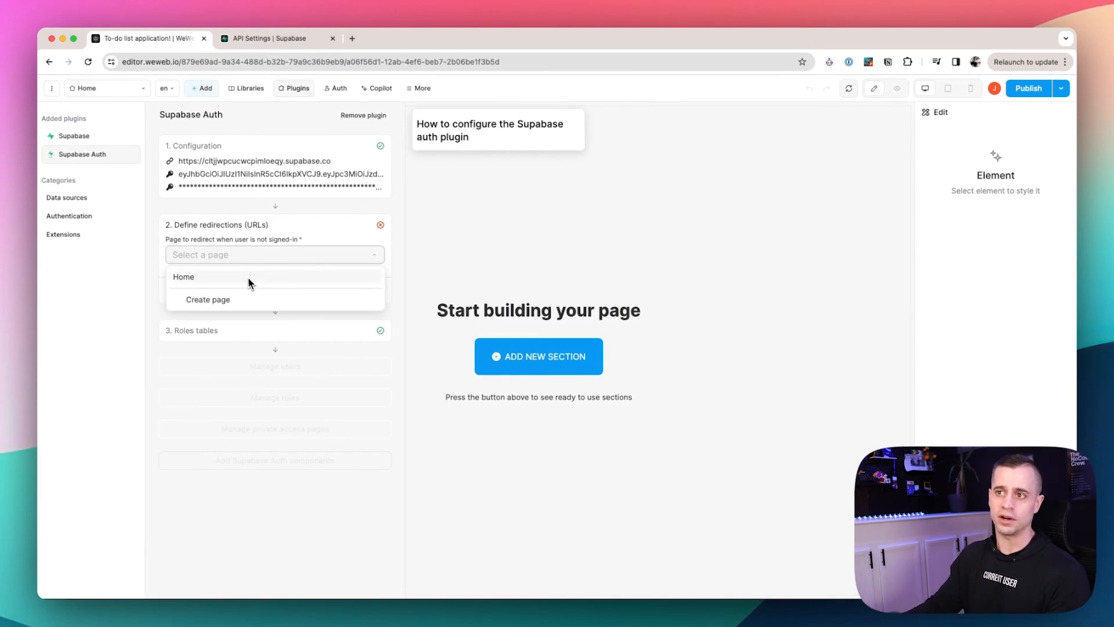
click(230, 306)
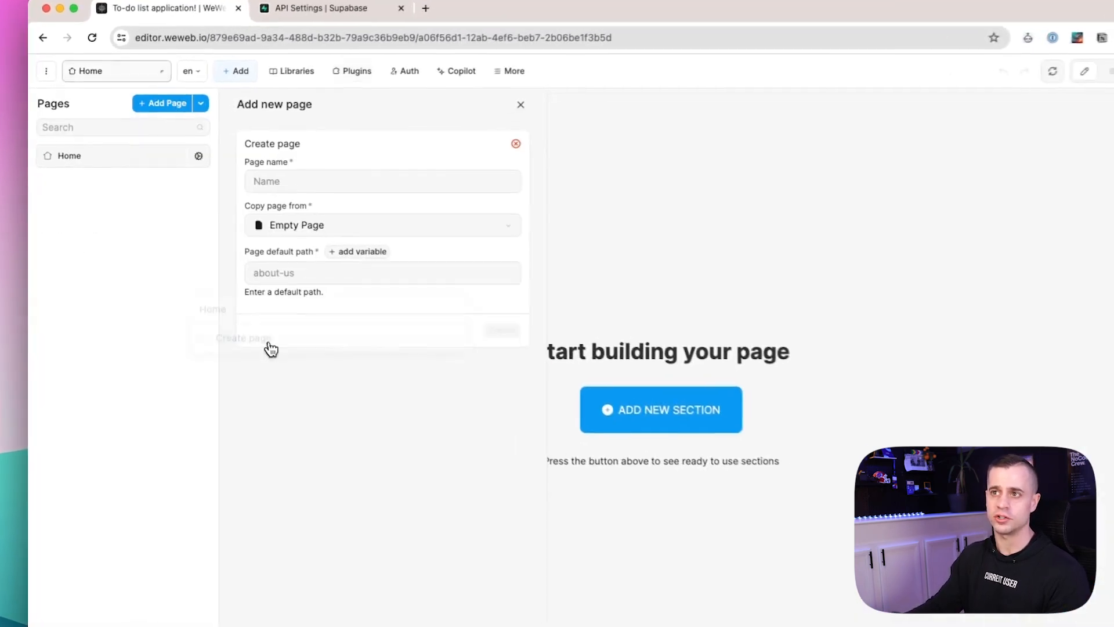
click(313, 181)
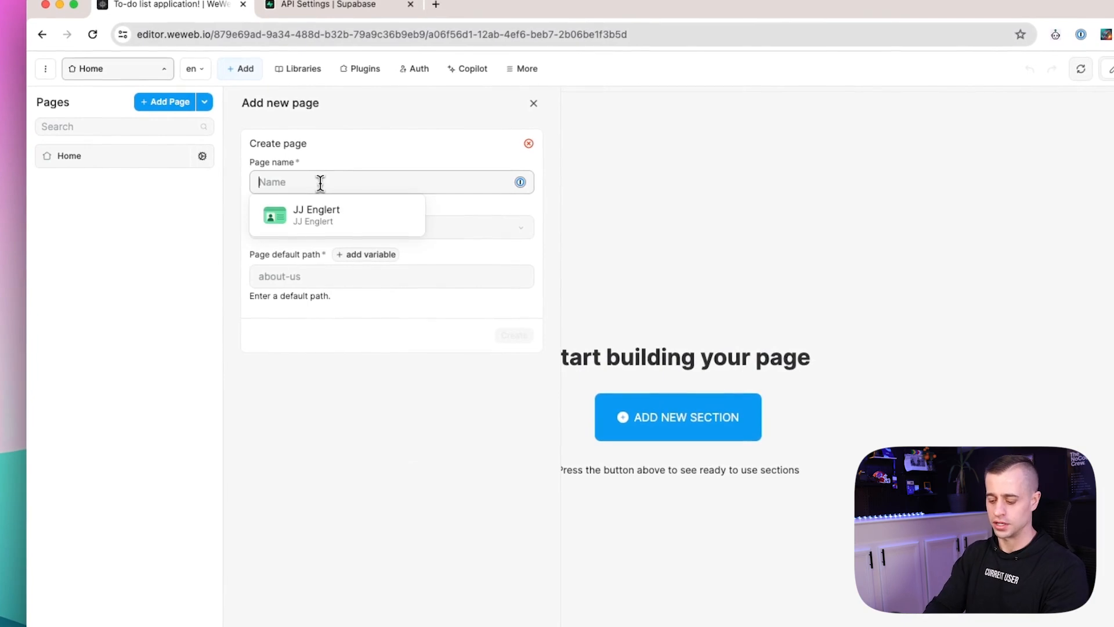
text(Login)
click(508, 337)
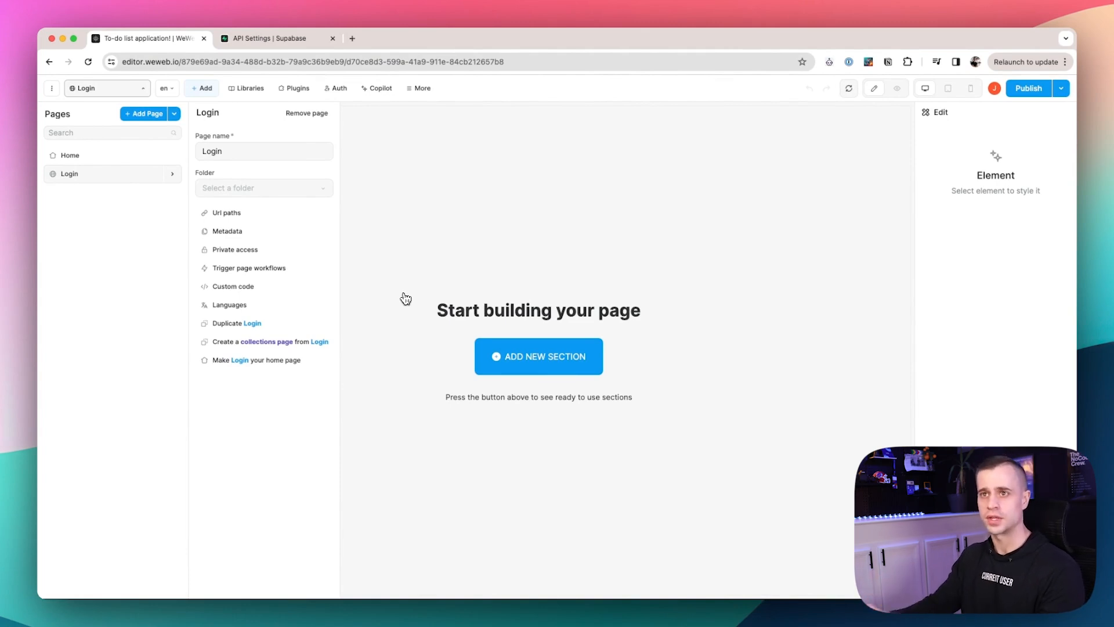
Drag the Supabase Auth Login component onto the Login page canvas and select the card.
click(203, 88)
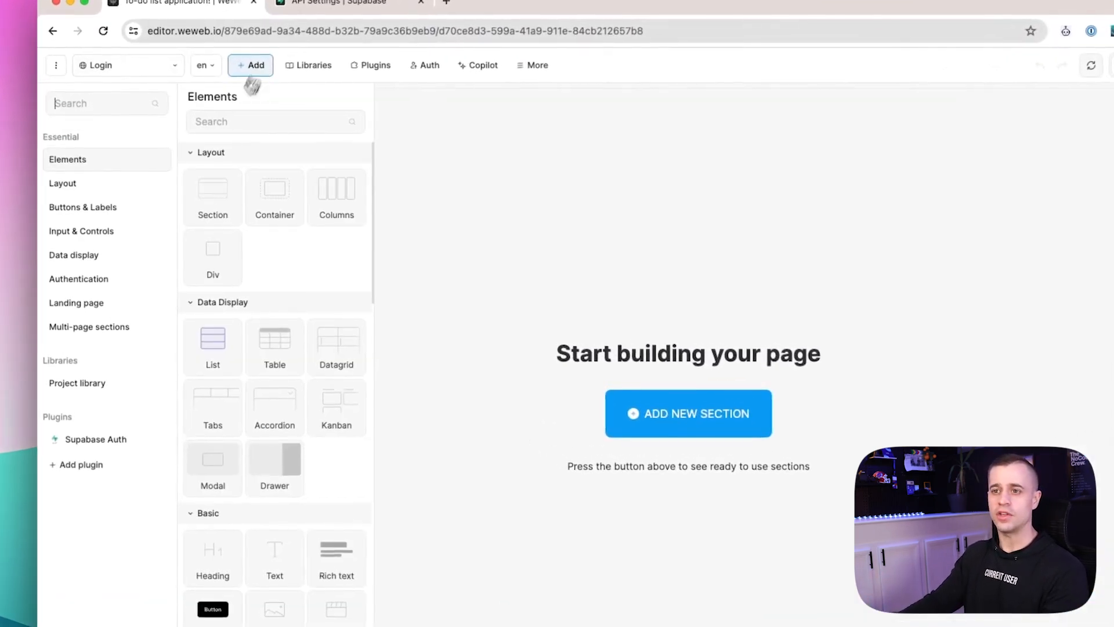
click(110, 445)
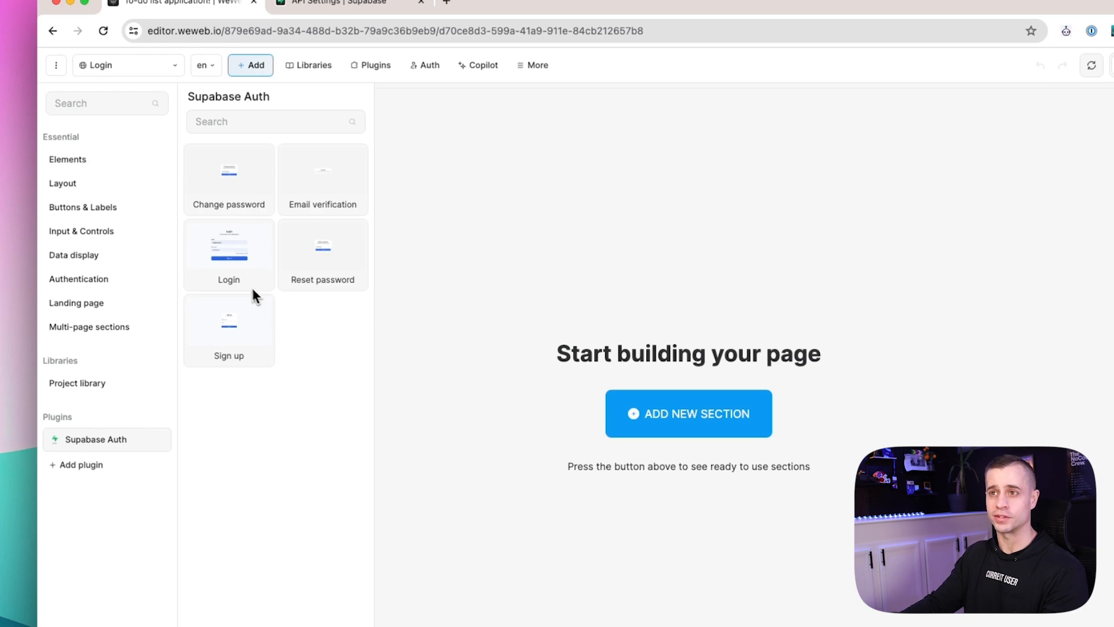
drag(231, 266, 661, 283)
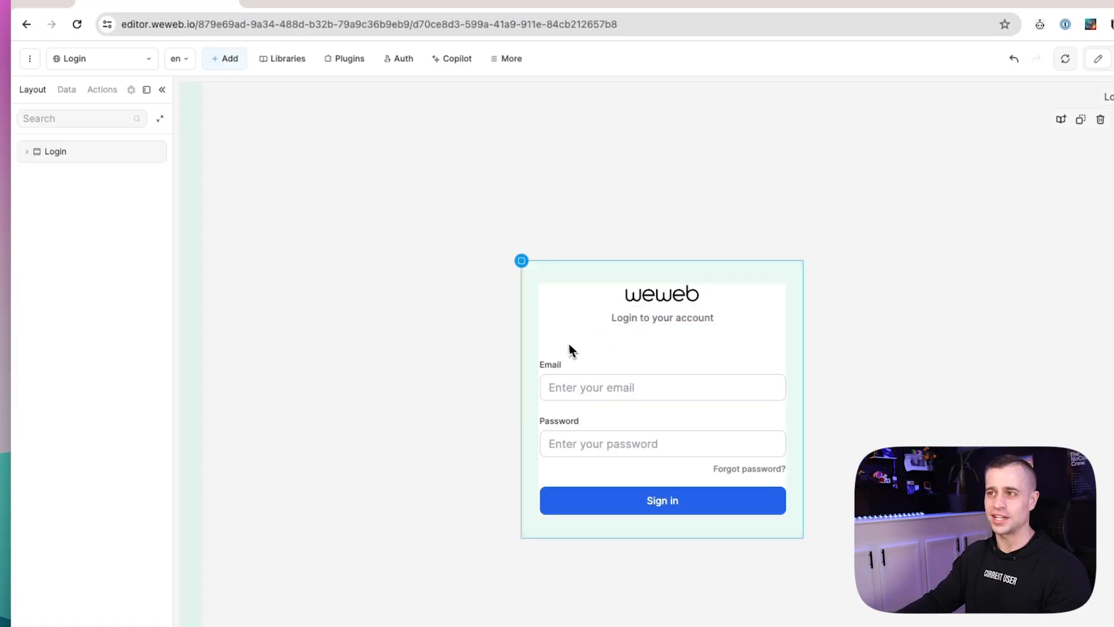
click(566, 336)
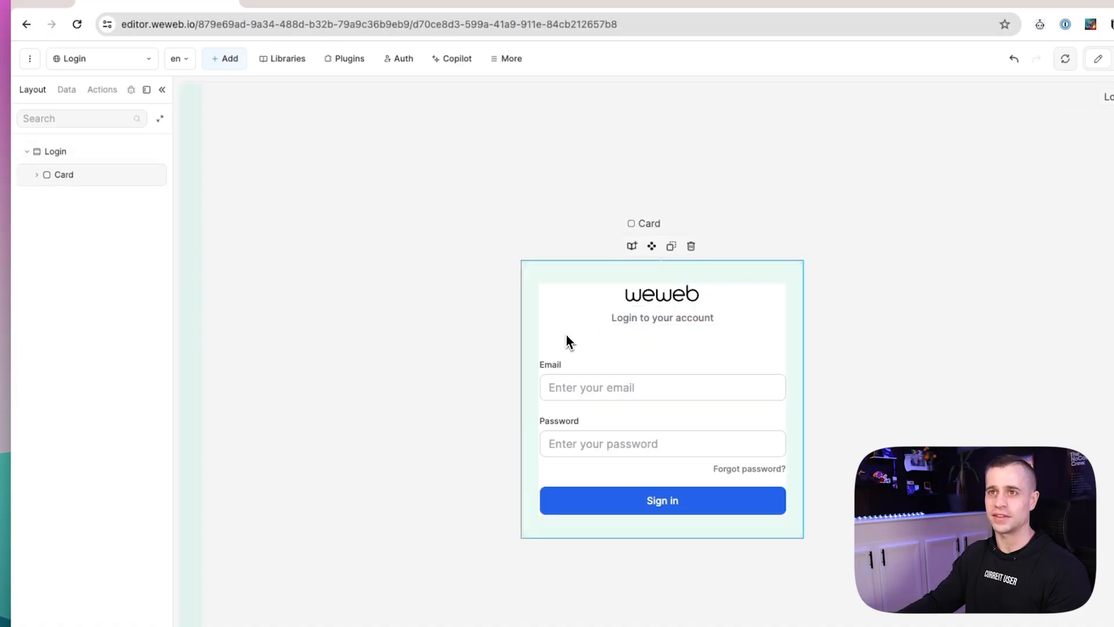
Open the Form Container's Login on-submit workflow and review its email/password sign-in step.
click(37, 174)
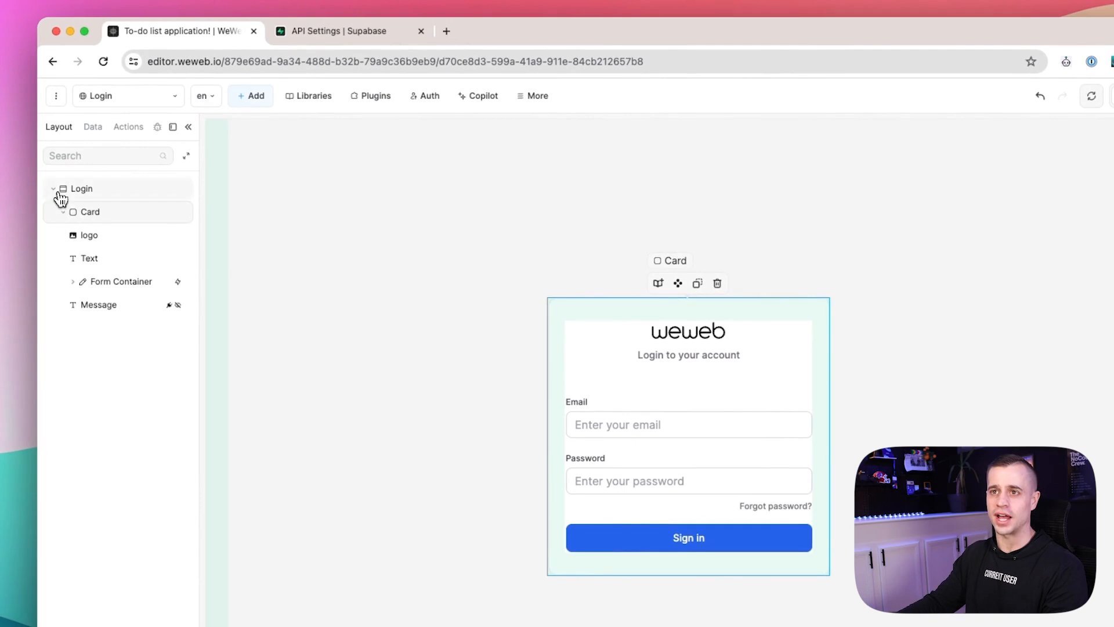
click(114, 293)
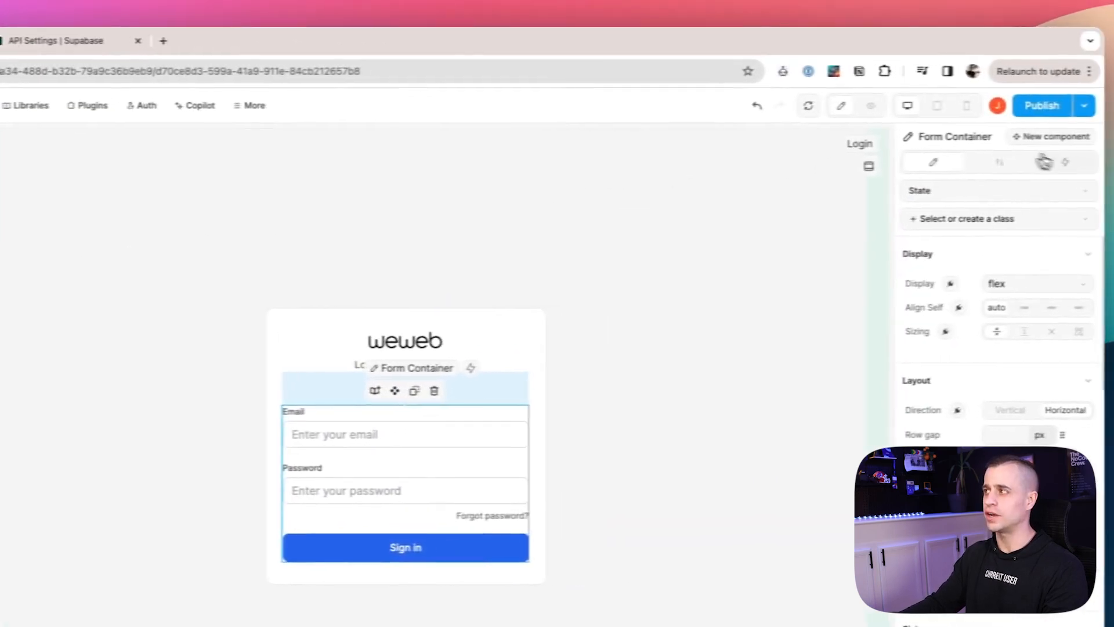
click(1039, 163)
click(931, 228)
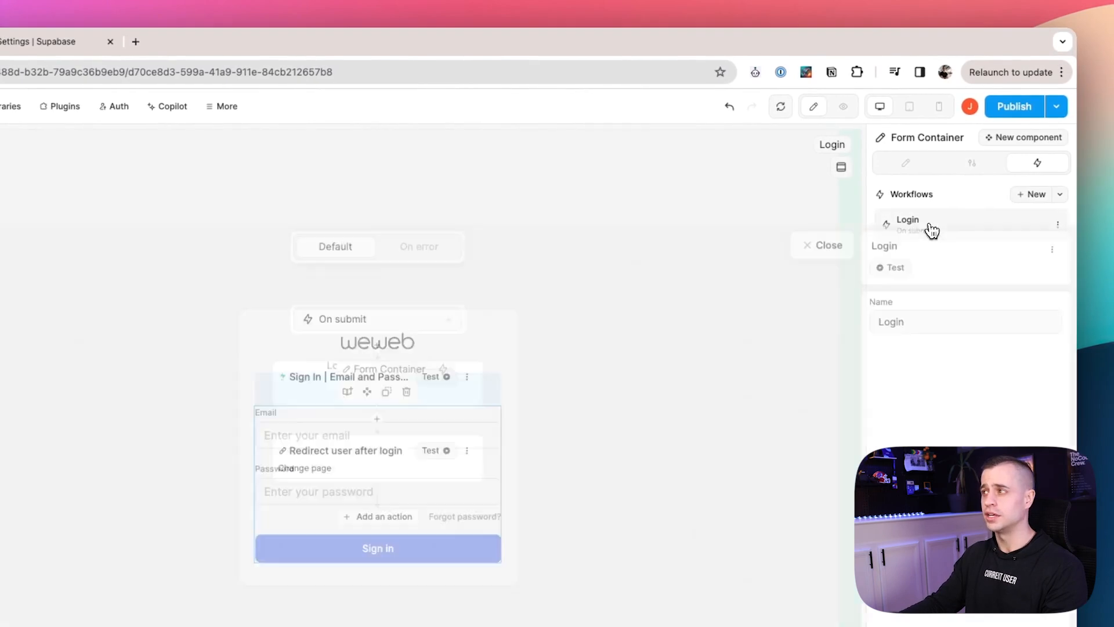
click(365, 298)
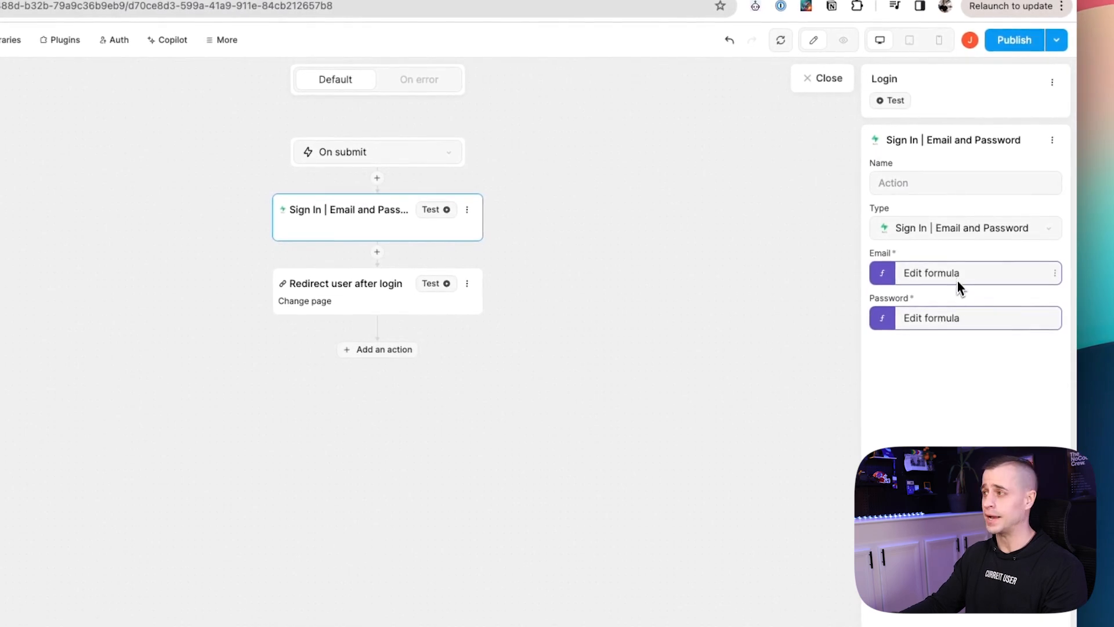
Set the redirect-after-login step's page to Home, then preview the app.
click(314, 303)
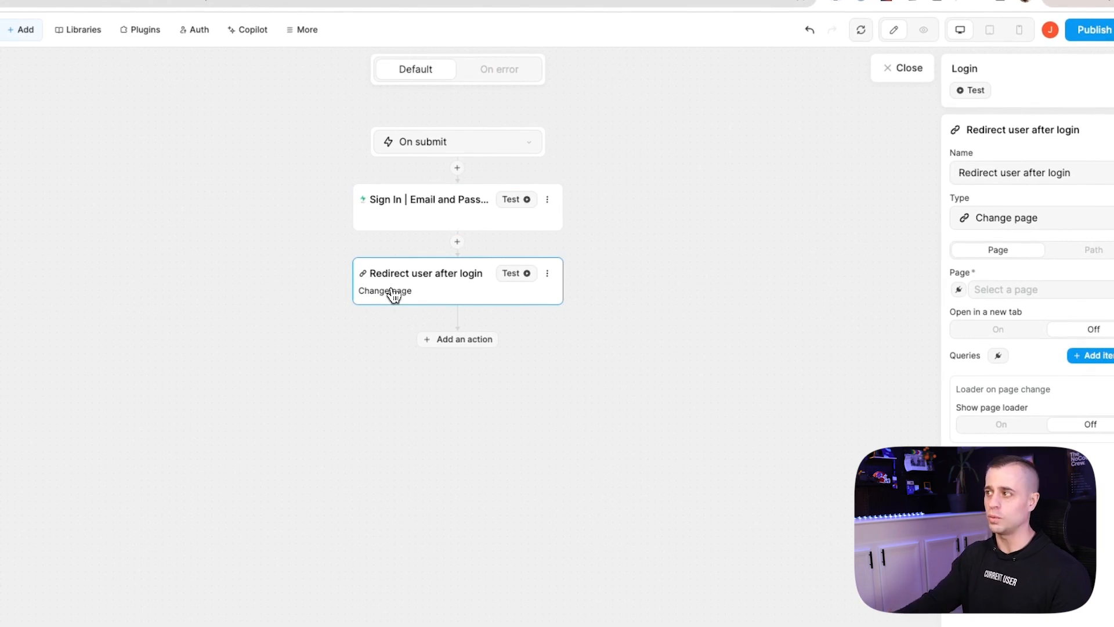
click(997, 293)
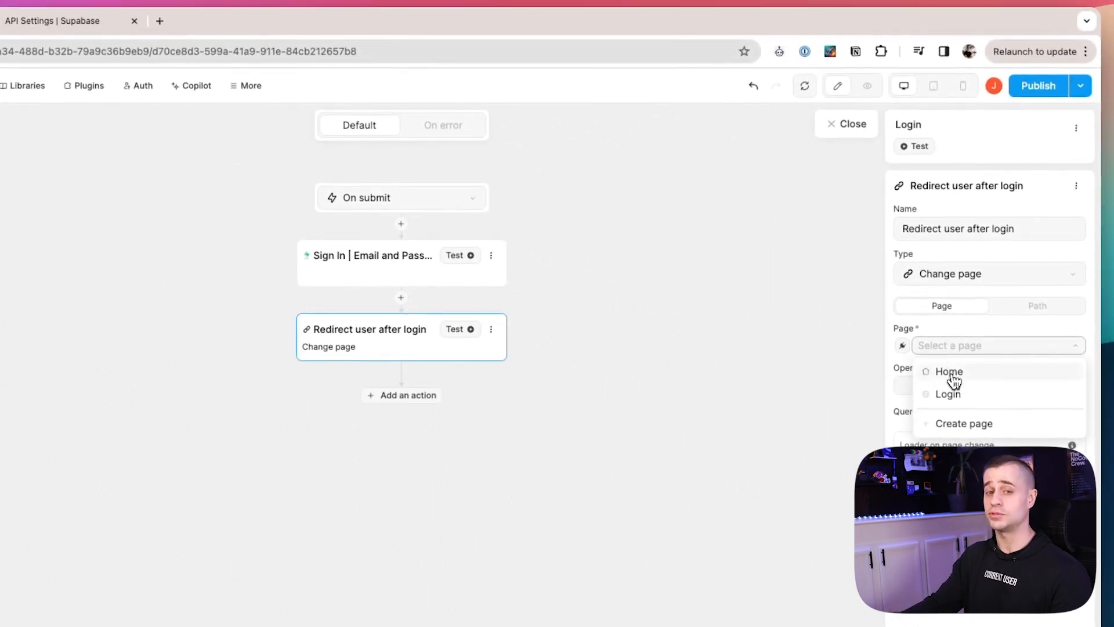
click(950, 372)
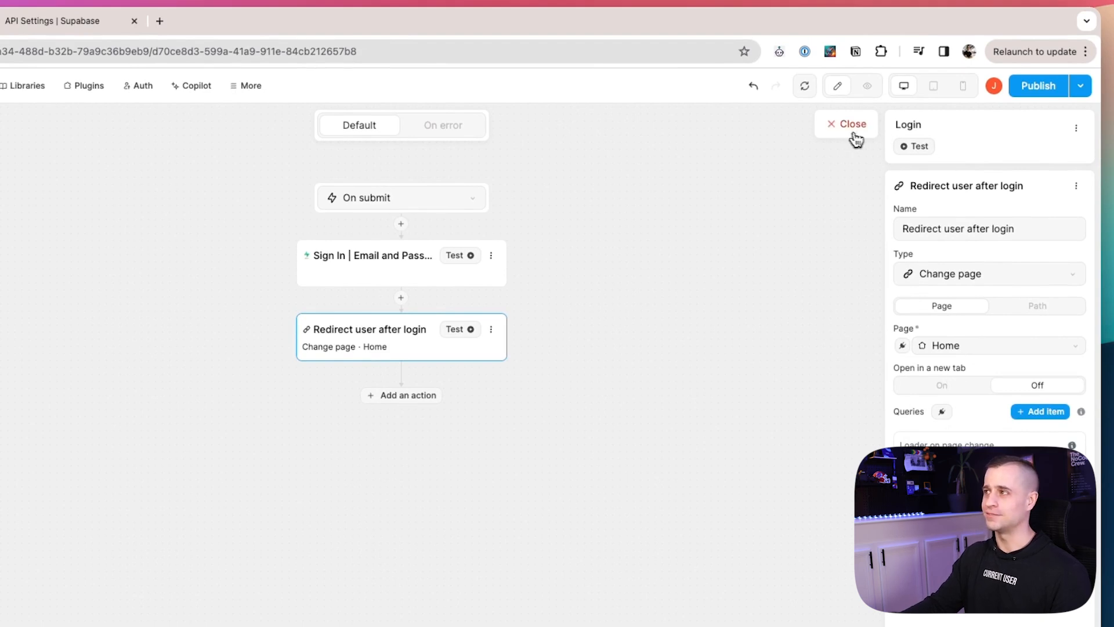
click(866, 93)
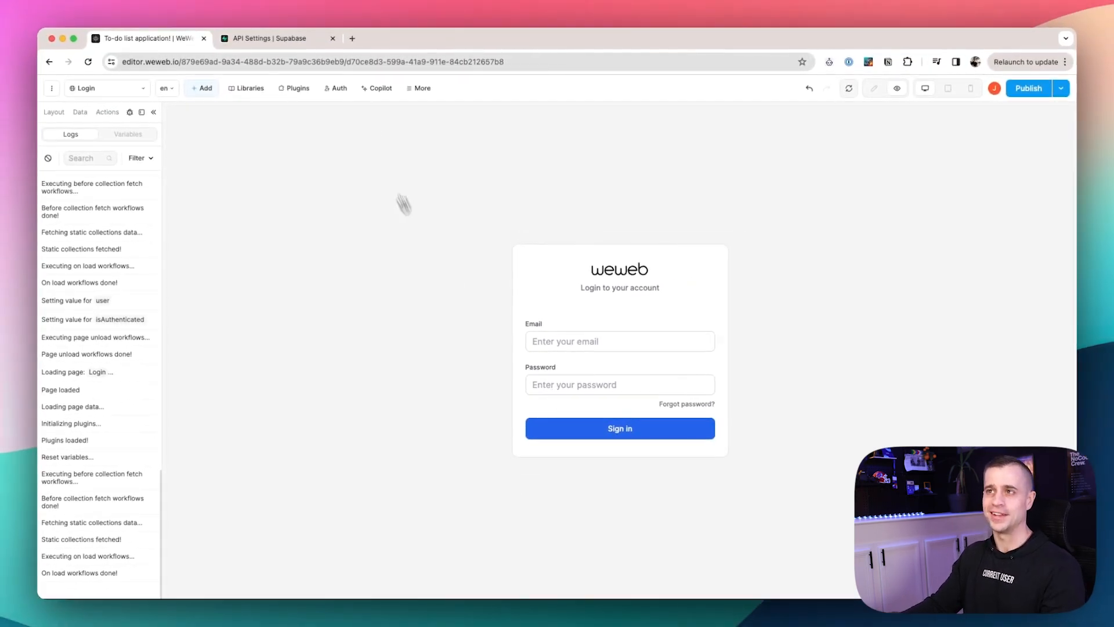
Check the existing users in the Supabase project's Authentication list from WeWeb's Auth settings.
click(340, 90)
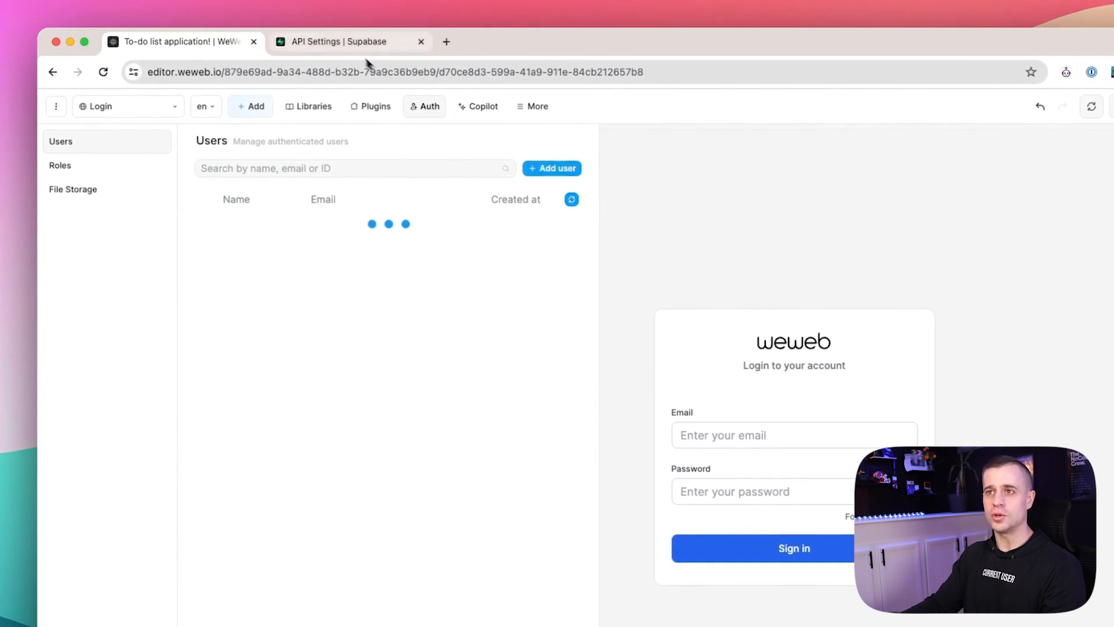
click(350, 46)
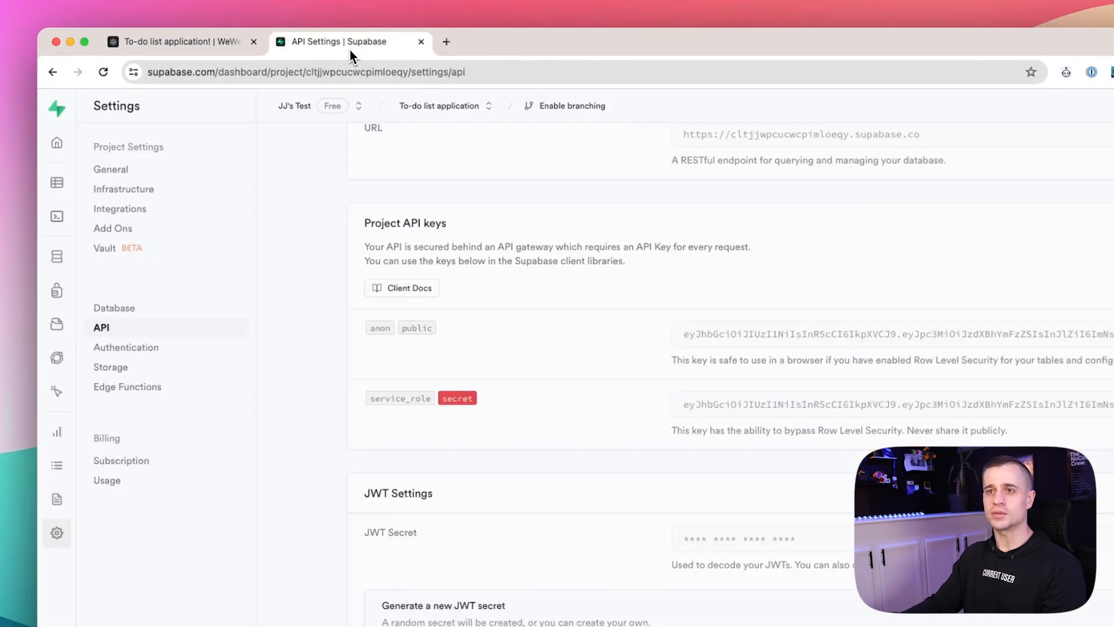
click(57, 293)
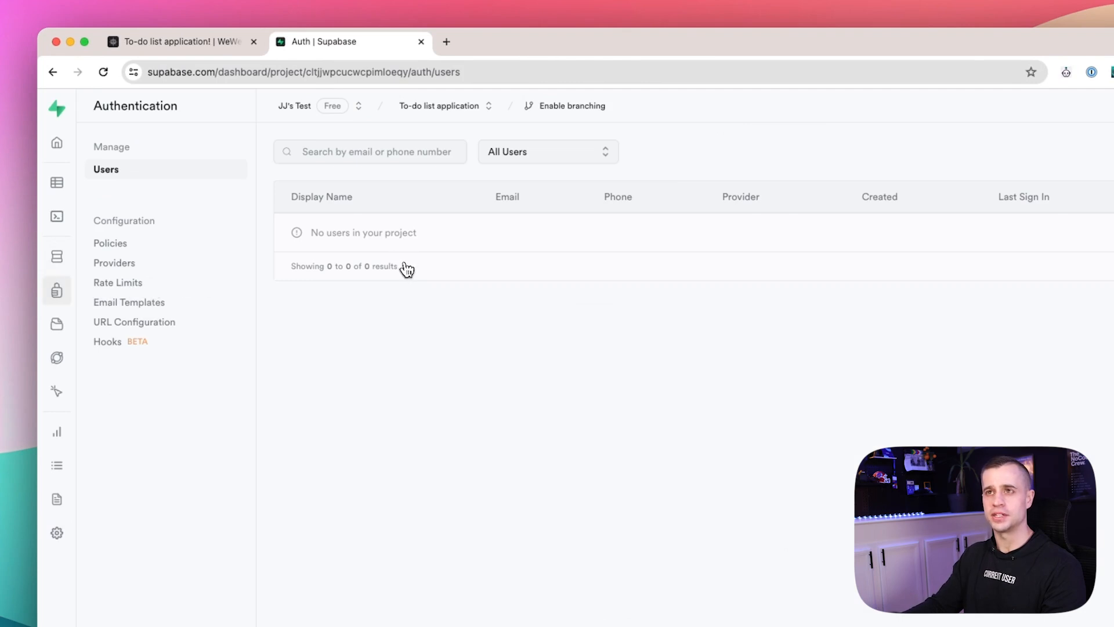
click(226, 43)
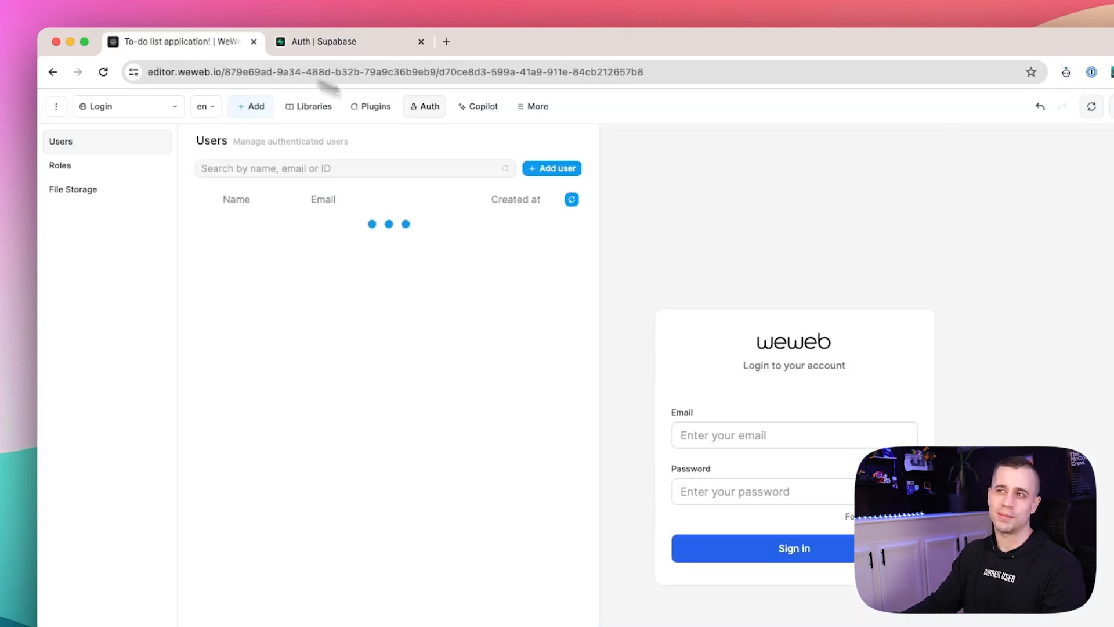
Add a user with an e-mail address, name and a manually set, copied password.
click(552, 169)
click(690, 215)
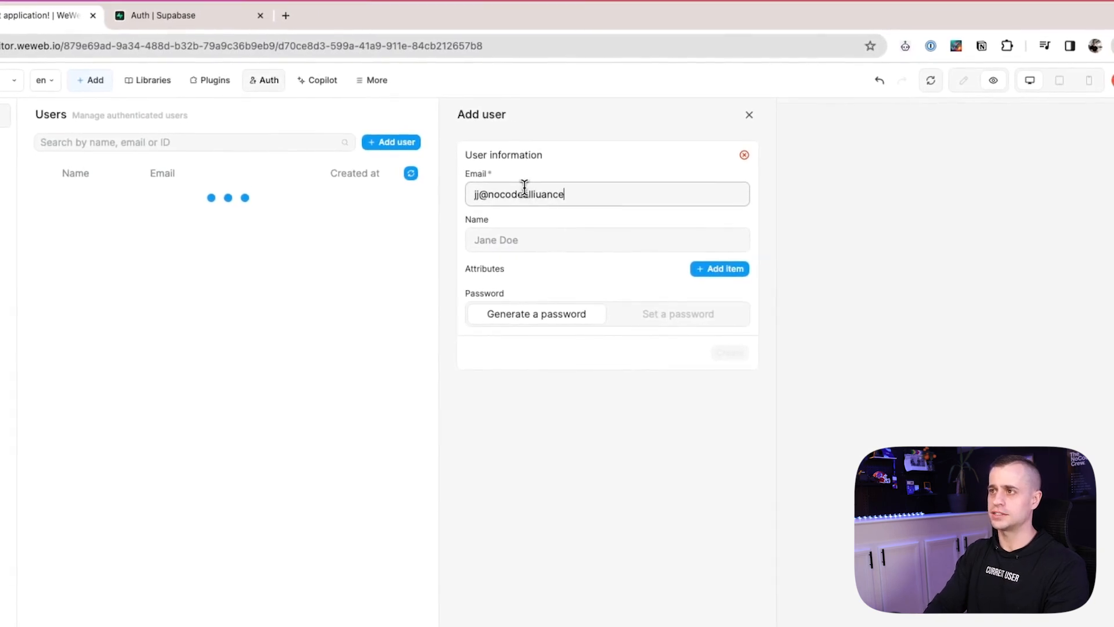
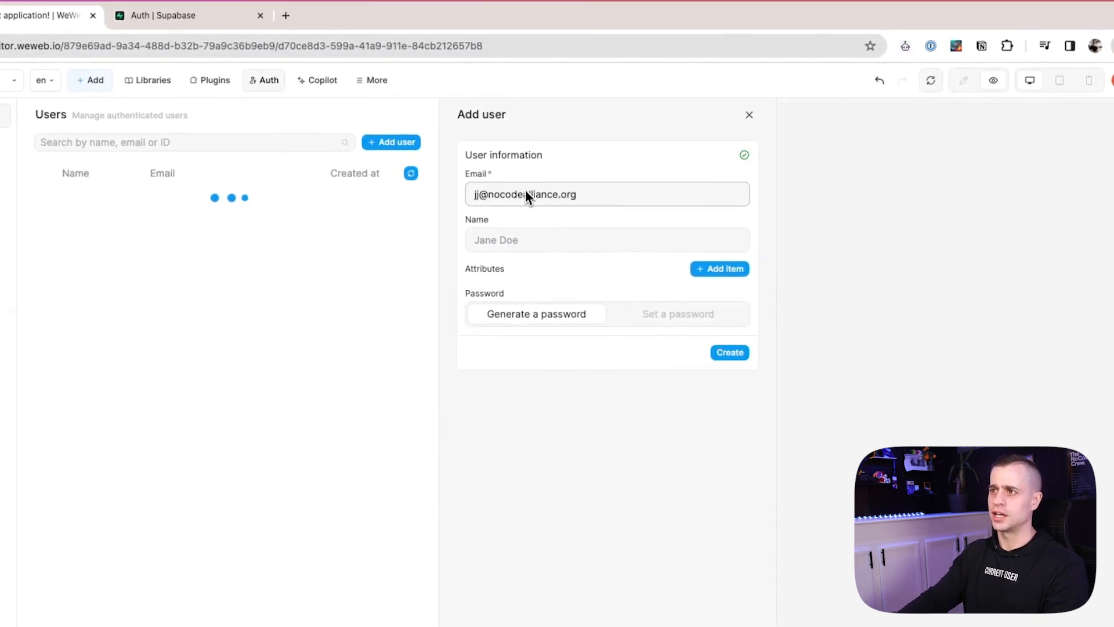
click(536, 233)
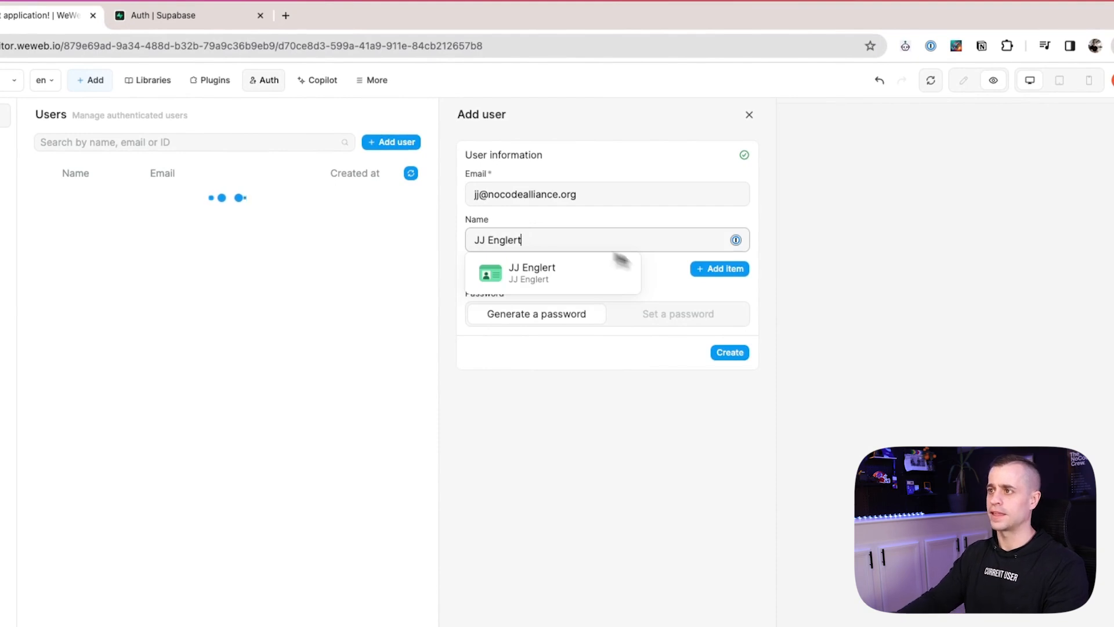
click(667, 314)
click(577, 336)
key(super+a)
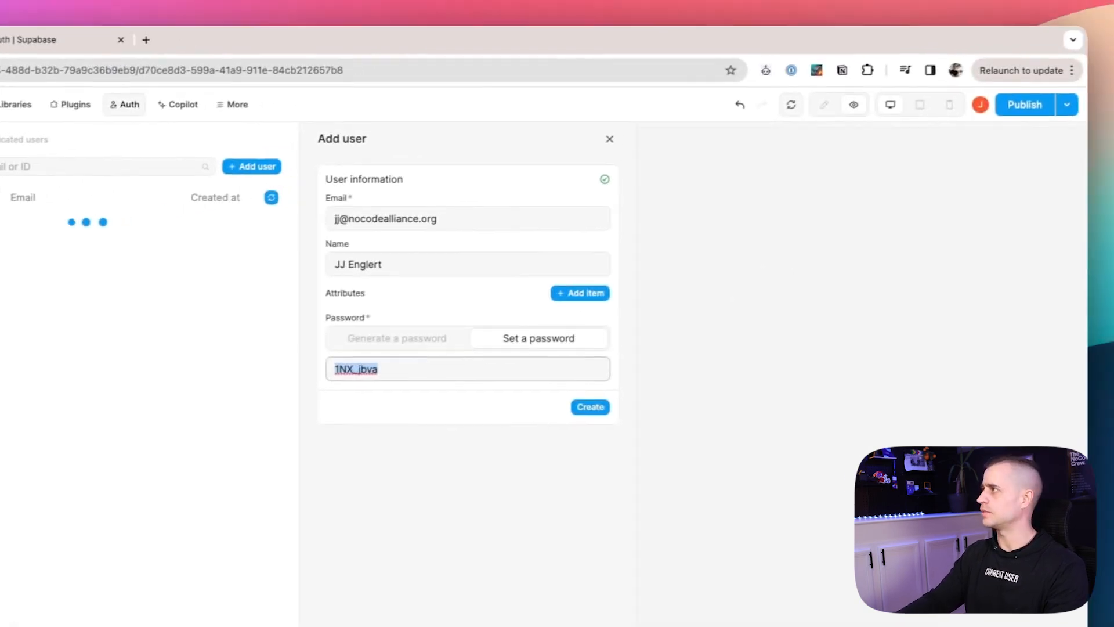
key(super+Tab)
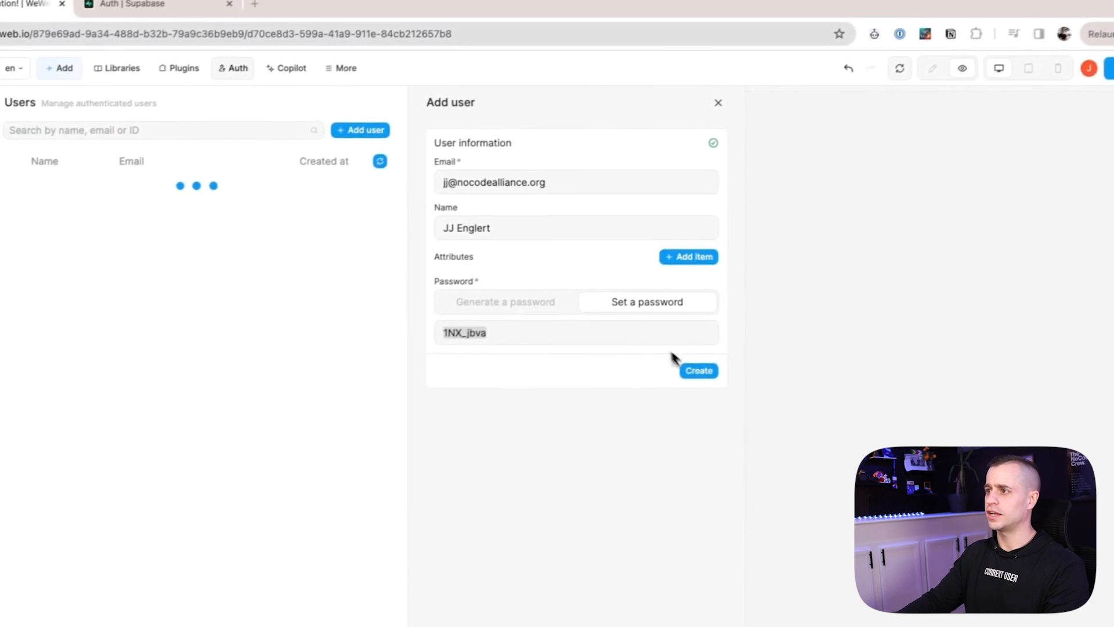
click(693, 372)
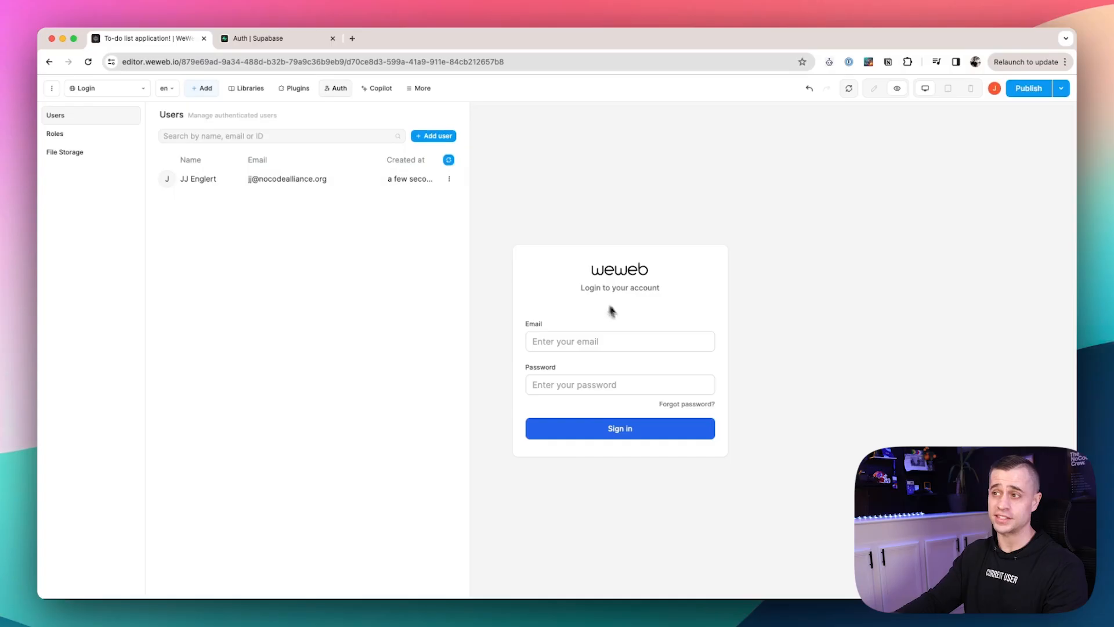
Sign in to the preview with the new user's e-mail and pasted password.
click(598, 342)
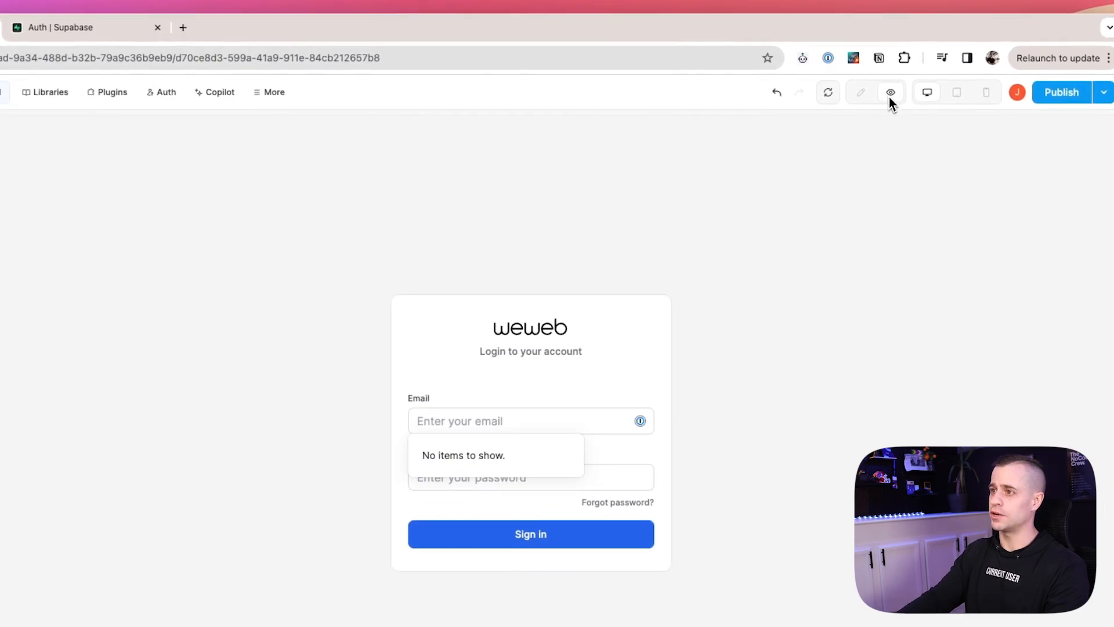
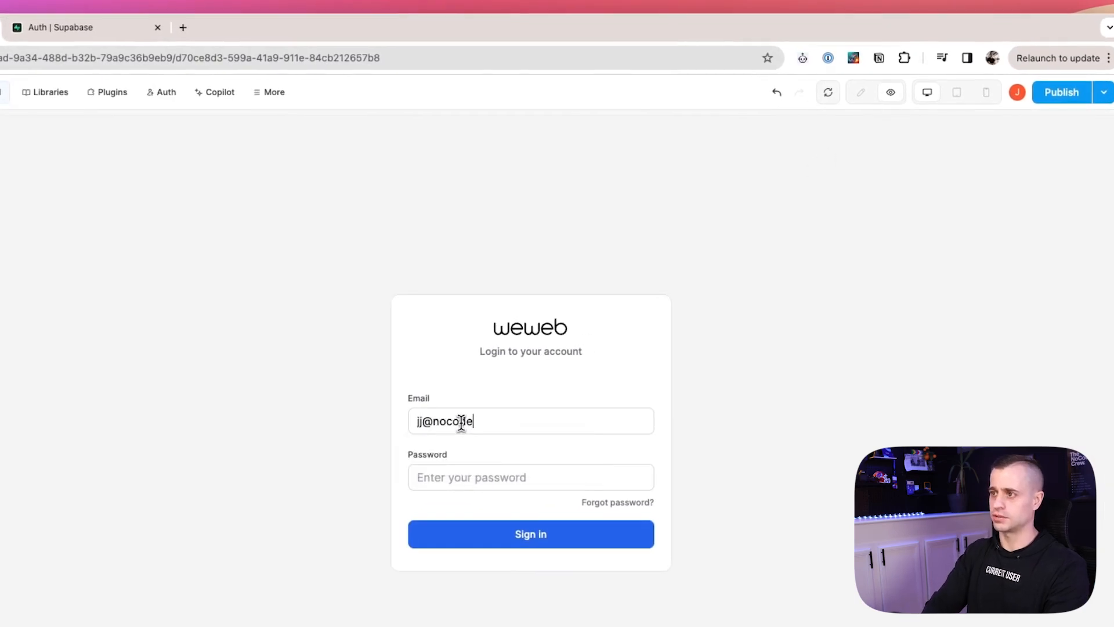
key(Tab)
key(super+v)
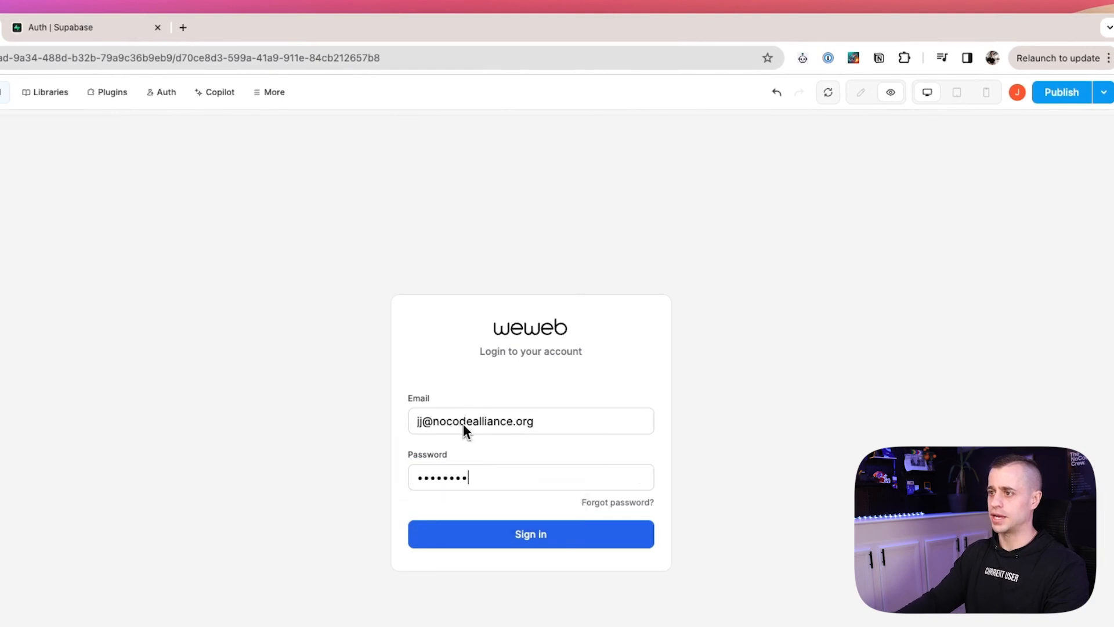
click(529, 534)
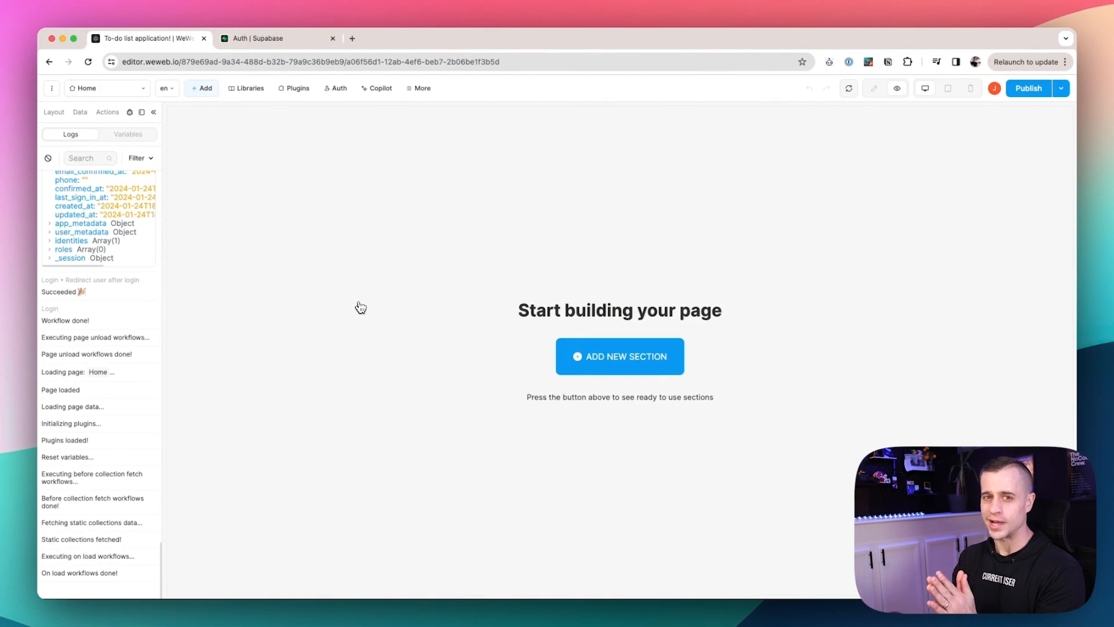
Open Supabase's todos table and insert 'My first task' owned by the existing user.
click(290, 39)
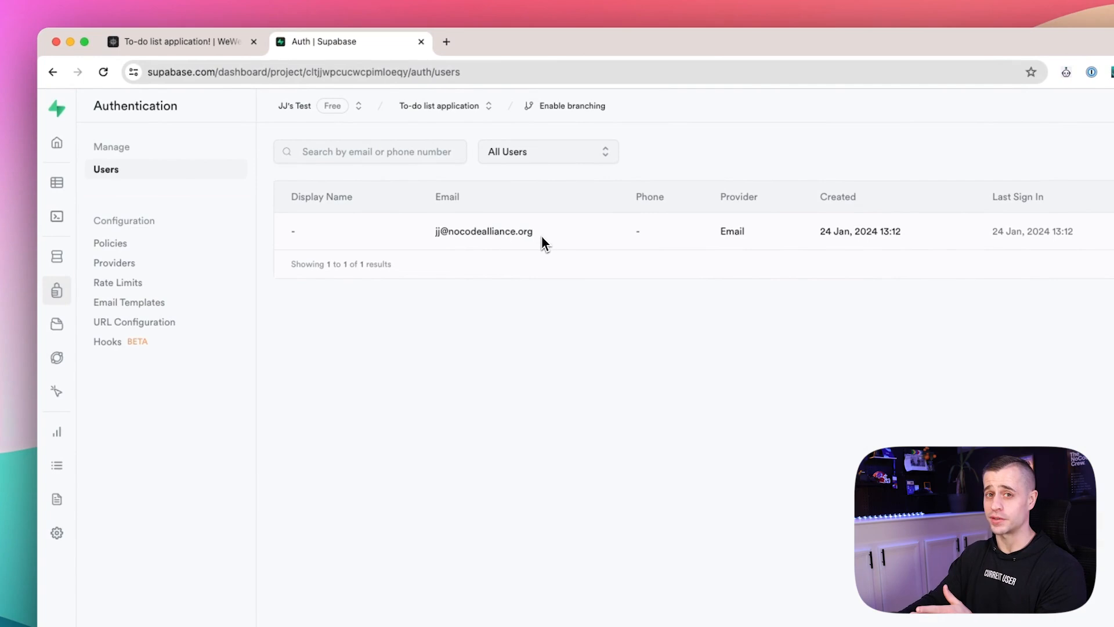
click(57, 182)
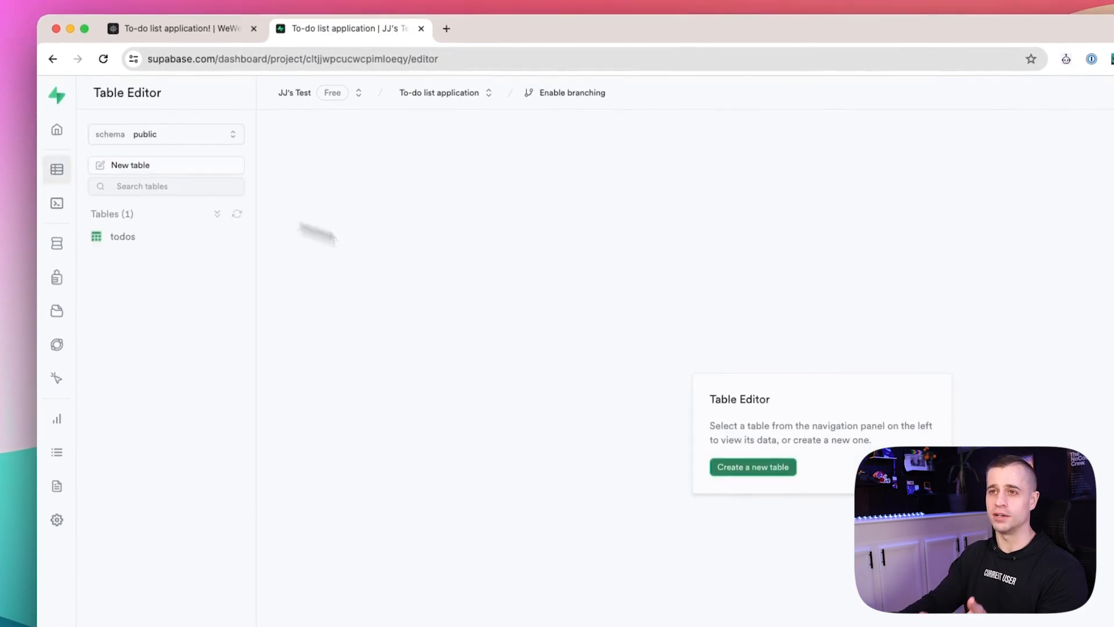
click(197, 241)
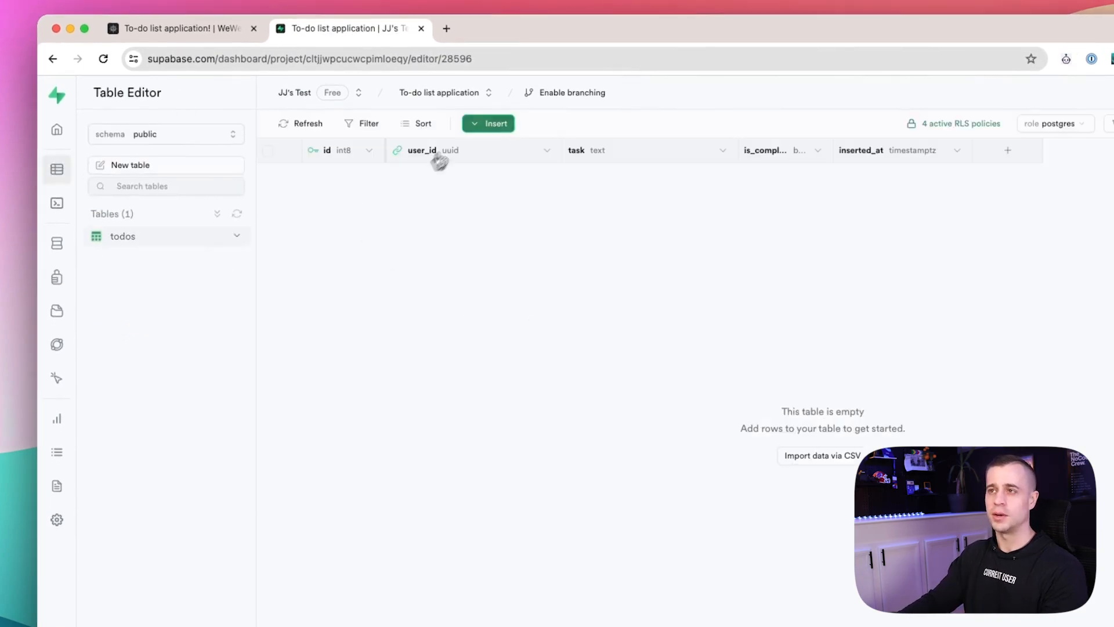
click(495, 128)
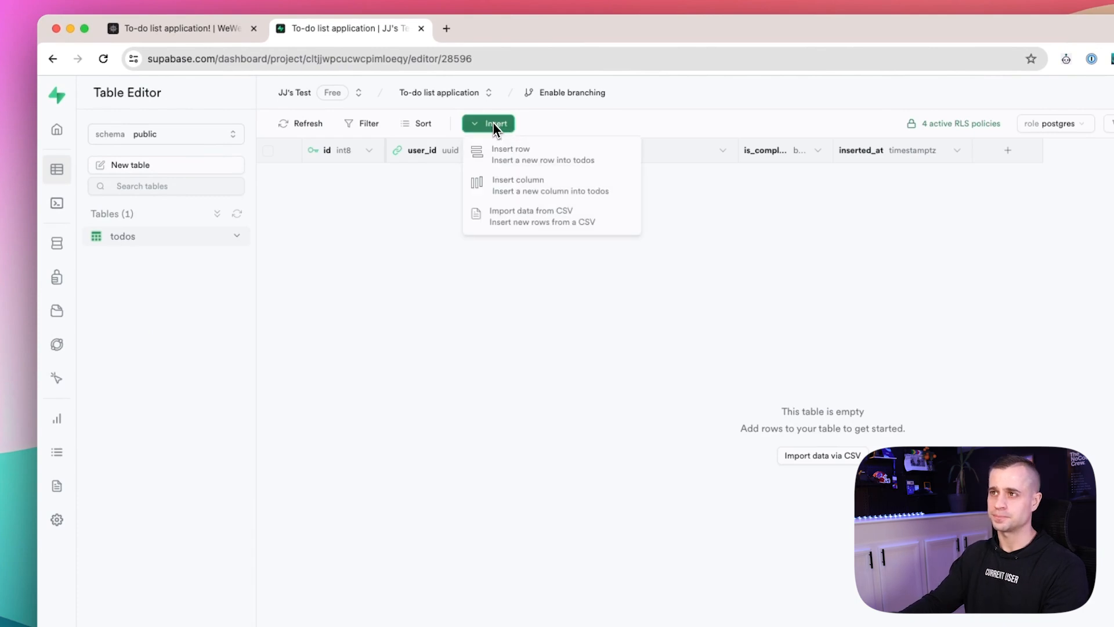
click(511, 148)
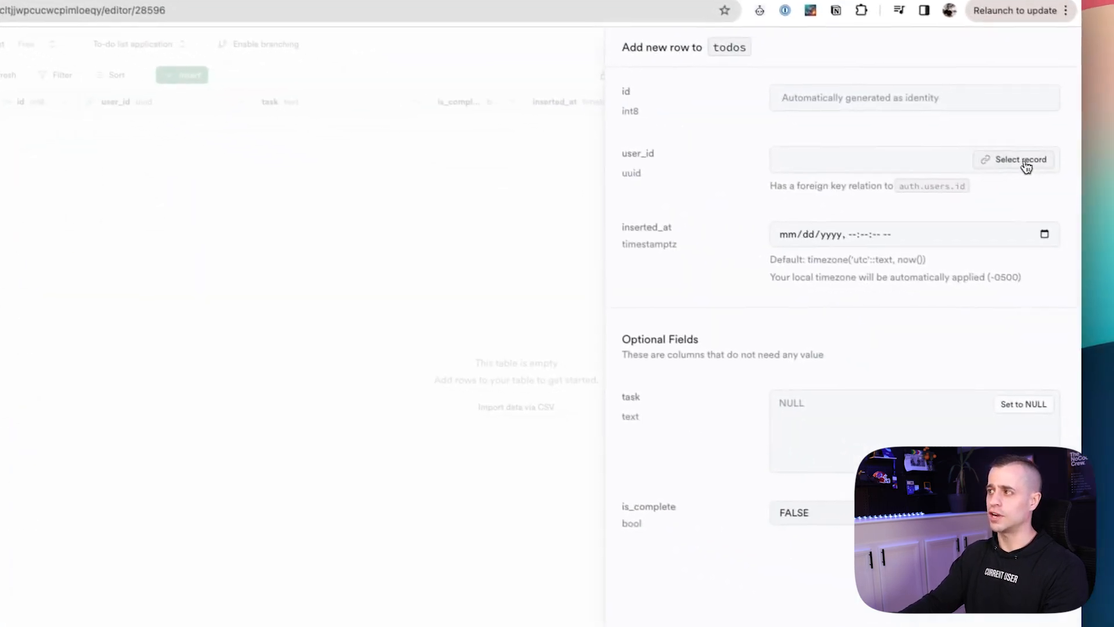
click(1019, 158)
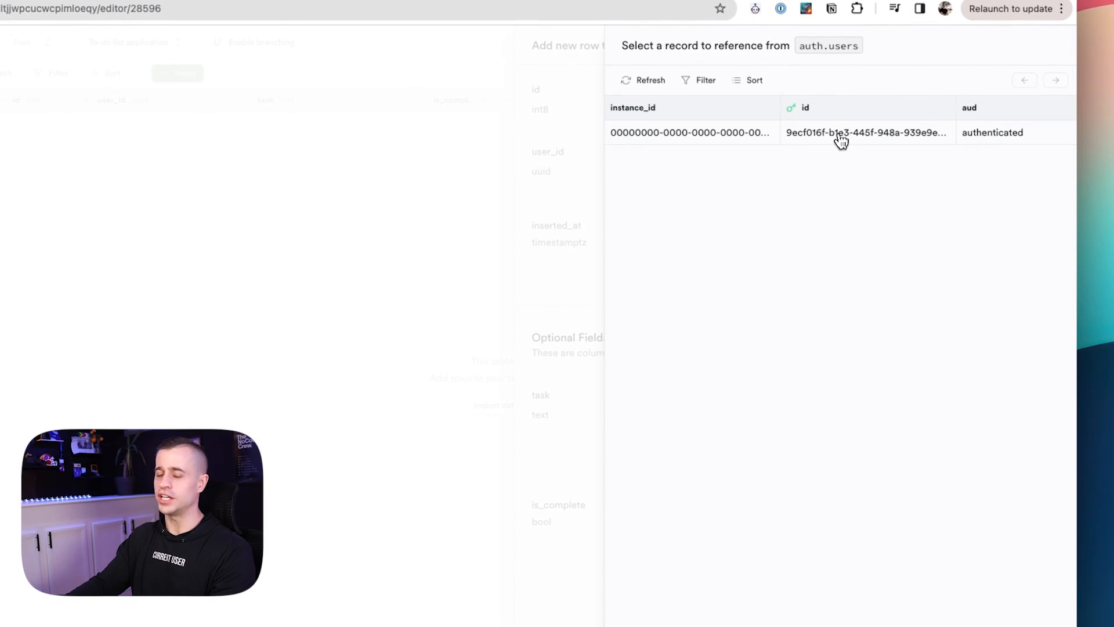
click(841, 138)
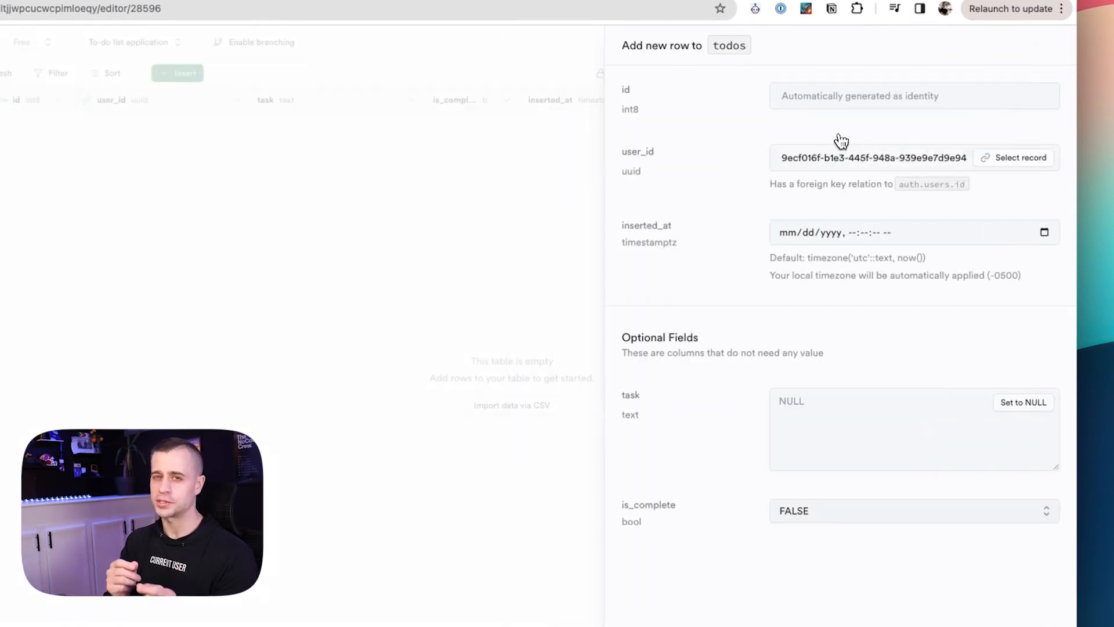
text(My first task)
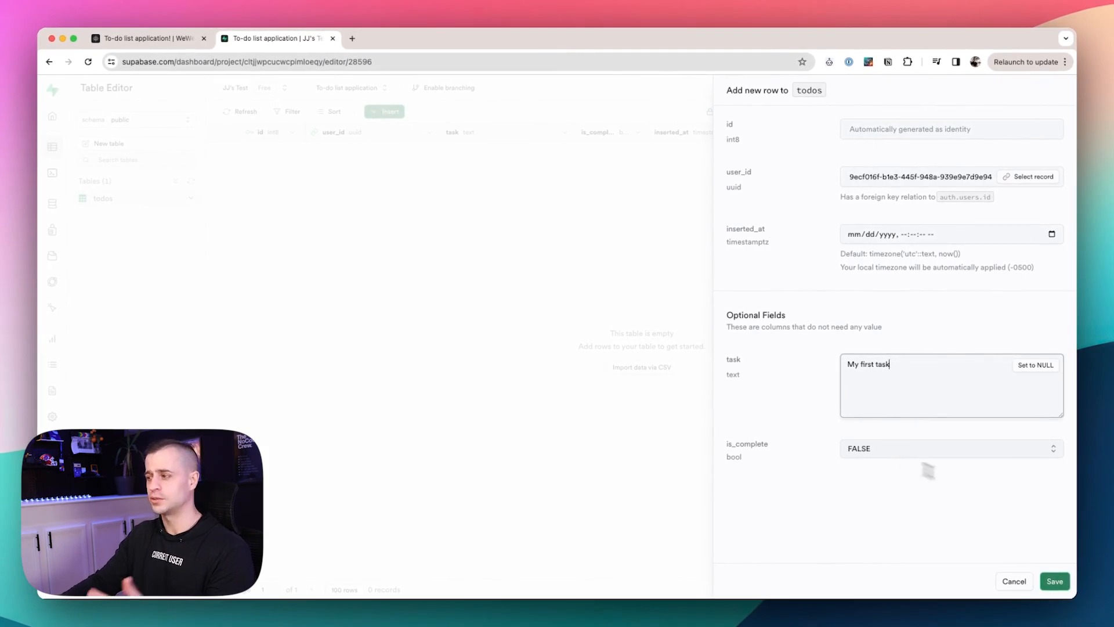
click(1054, 581)
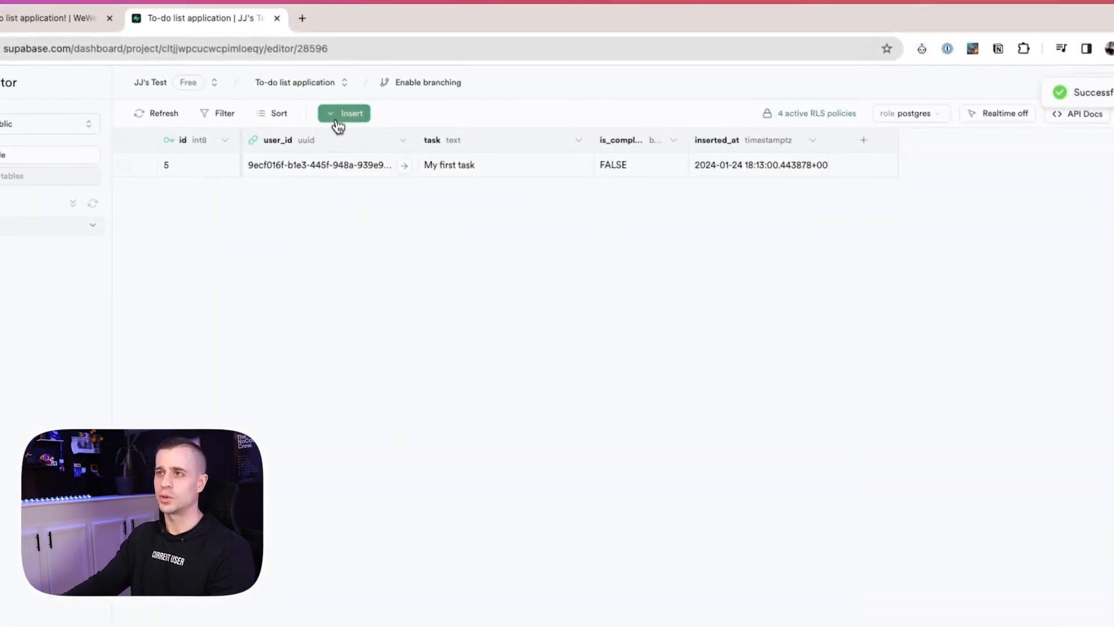
Insert 'My second task' for the same user with is_complete set to TRUE.
click(338, 119)
click(371, 144)
click(1113, 197)
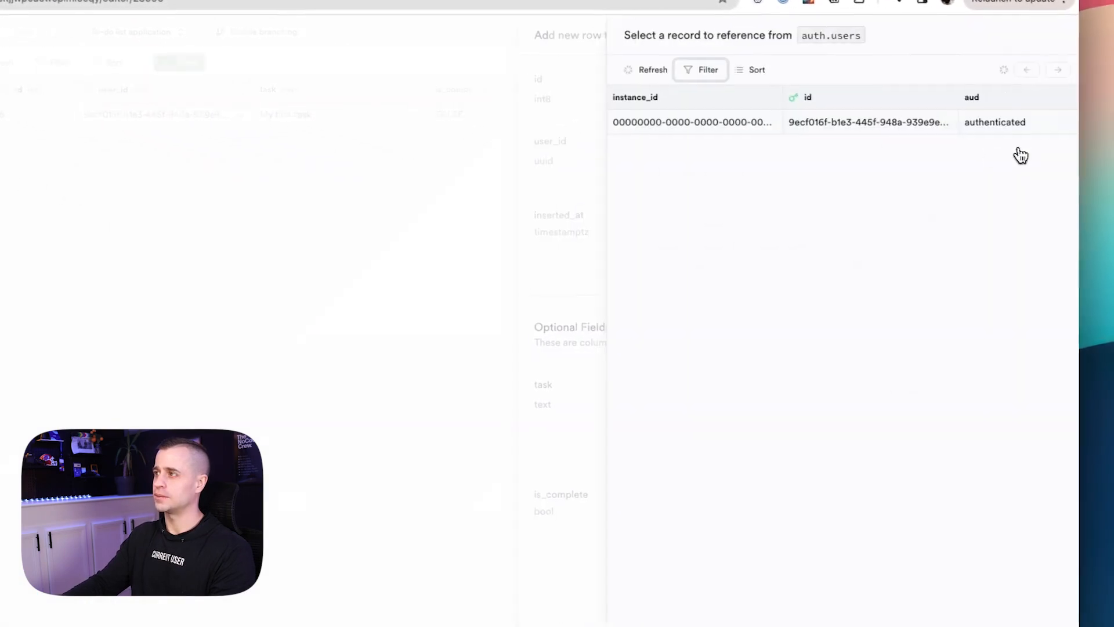
click(848, 119)
click(825, 402)
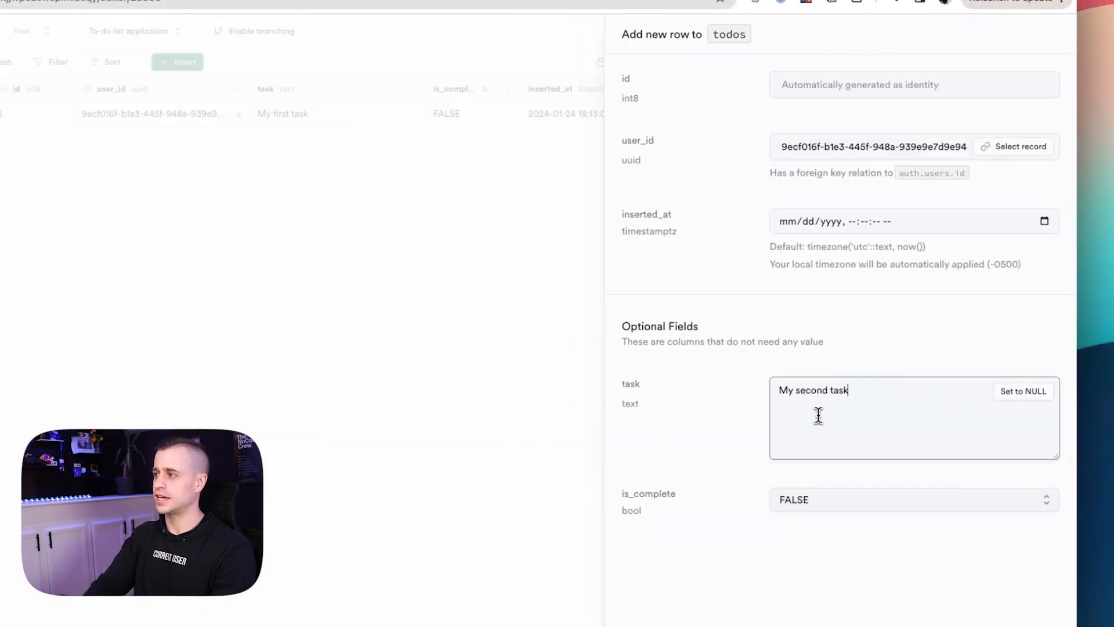
click(859, 502)
click(841, 534)
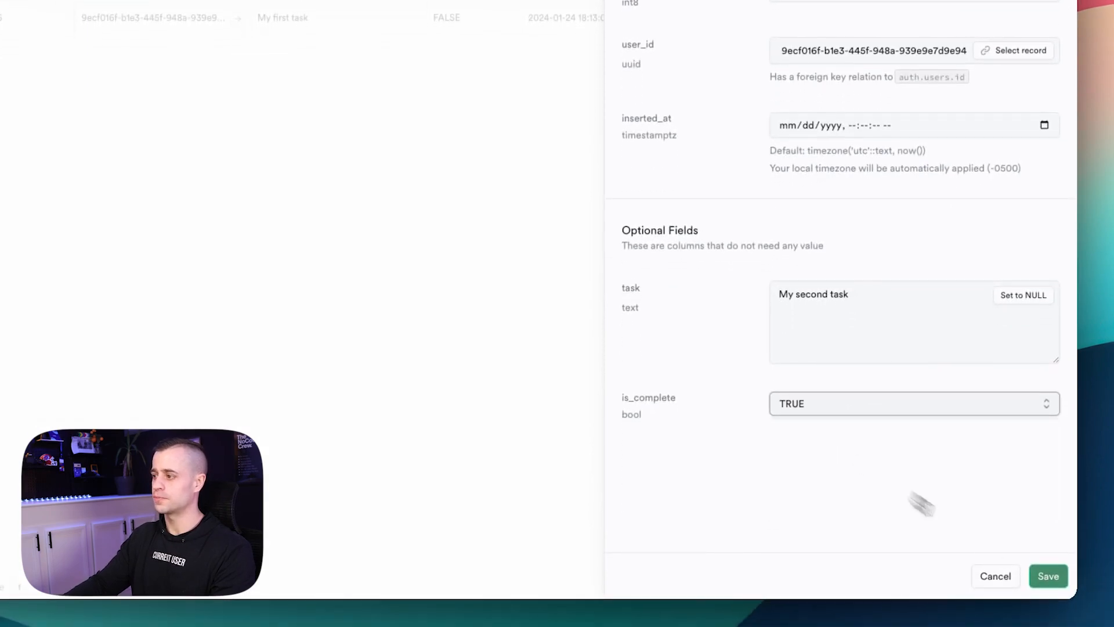
click(1048, 576)
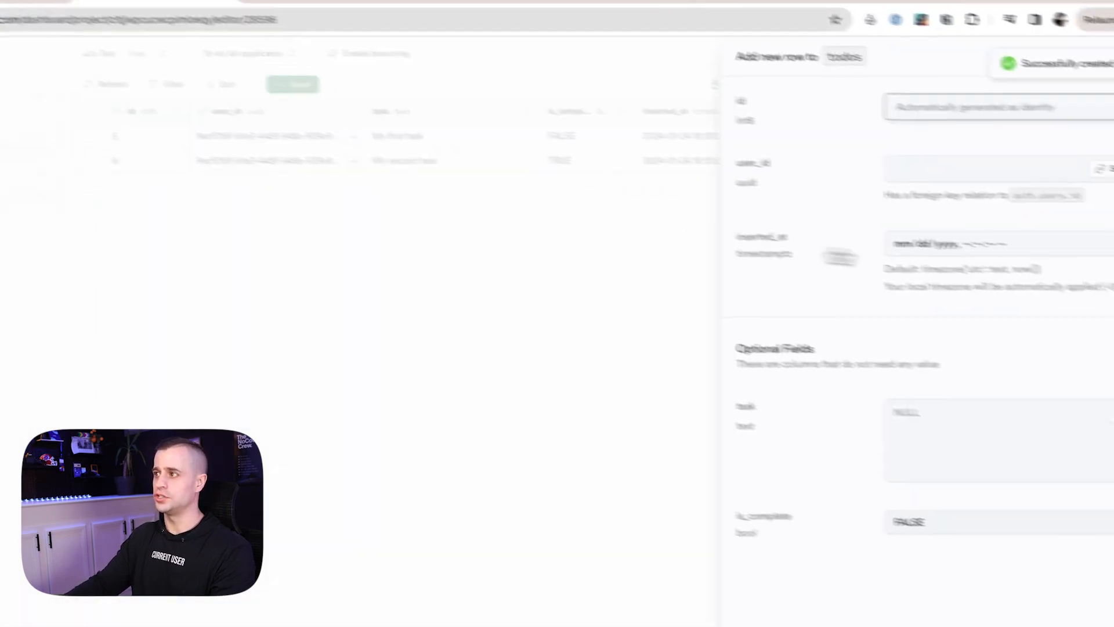
Insert 'My third task' for the same user, leaving it FALSE.
click(880, 145)
click(1021, 143)
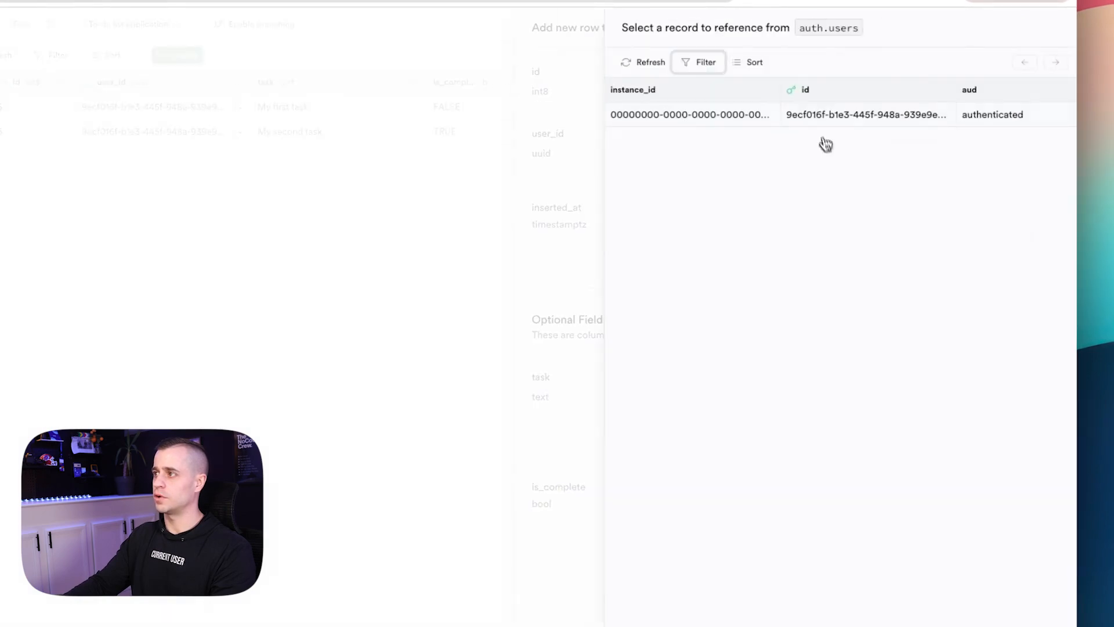
click(825, 116)
click(841, 406)
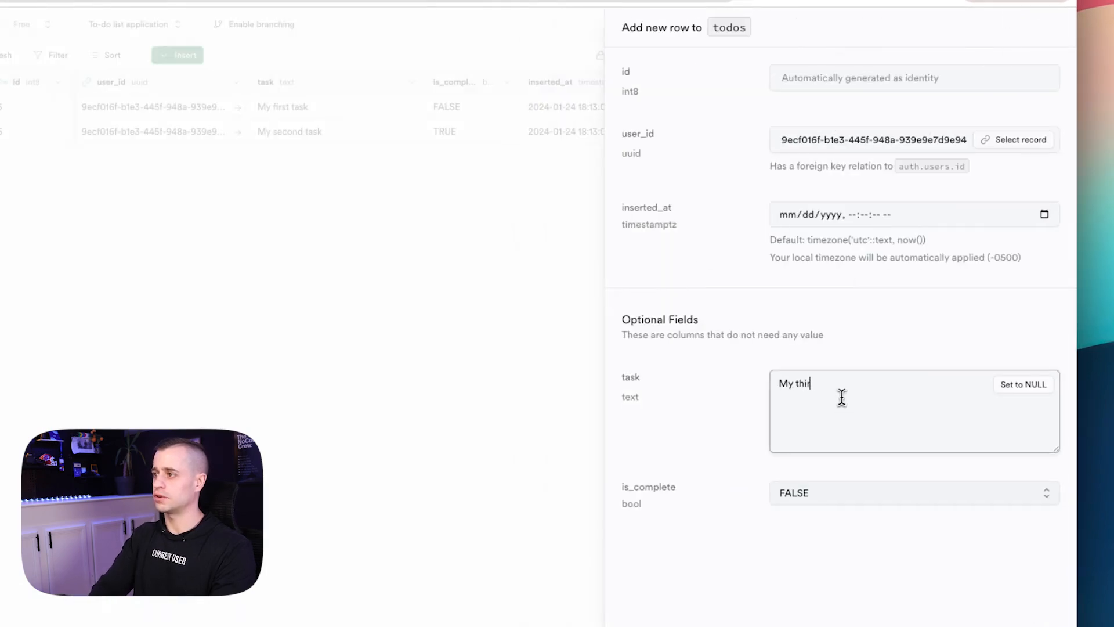
click(1045, 590)
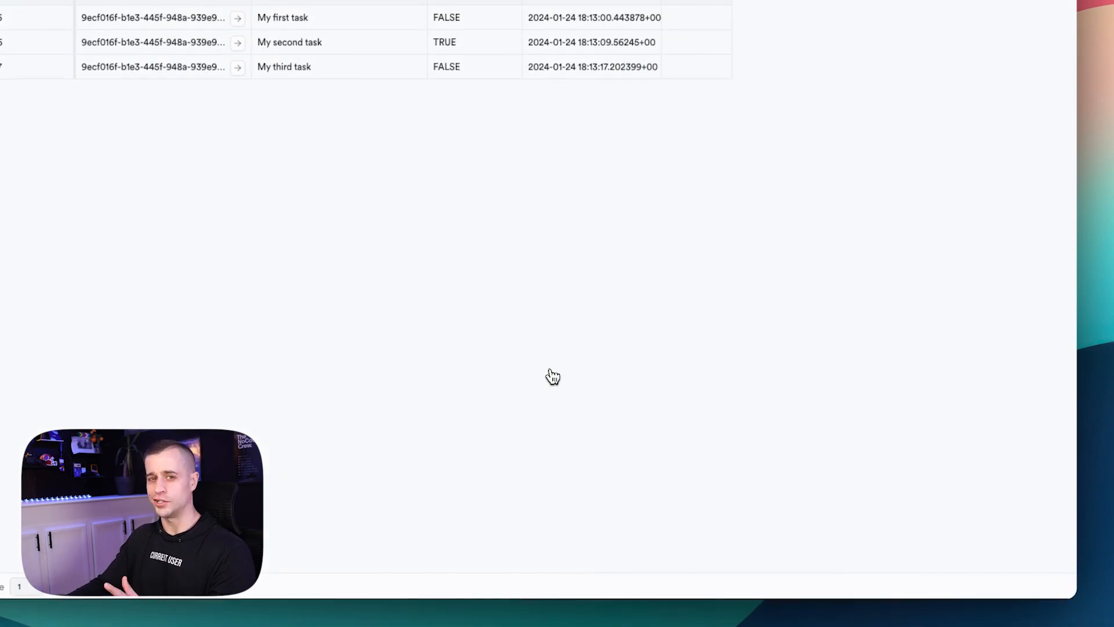
Create an authenticated user named 'test' with an e-mail and manual password, then refresh the list.
click(165, 47)
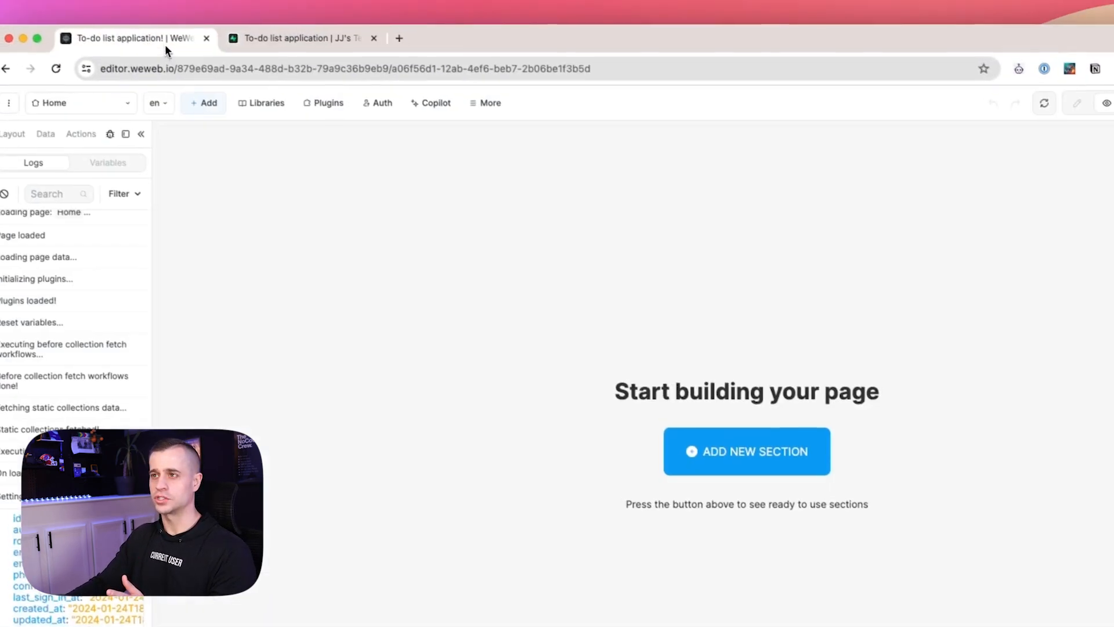
click(387, 111)
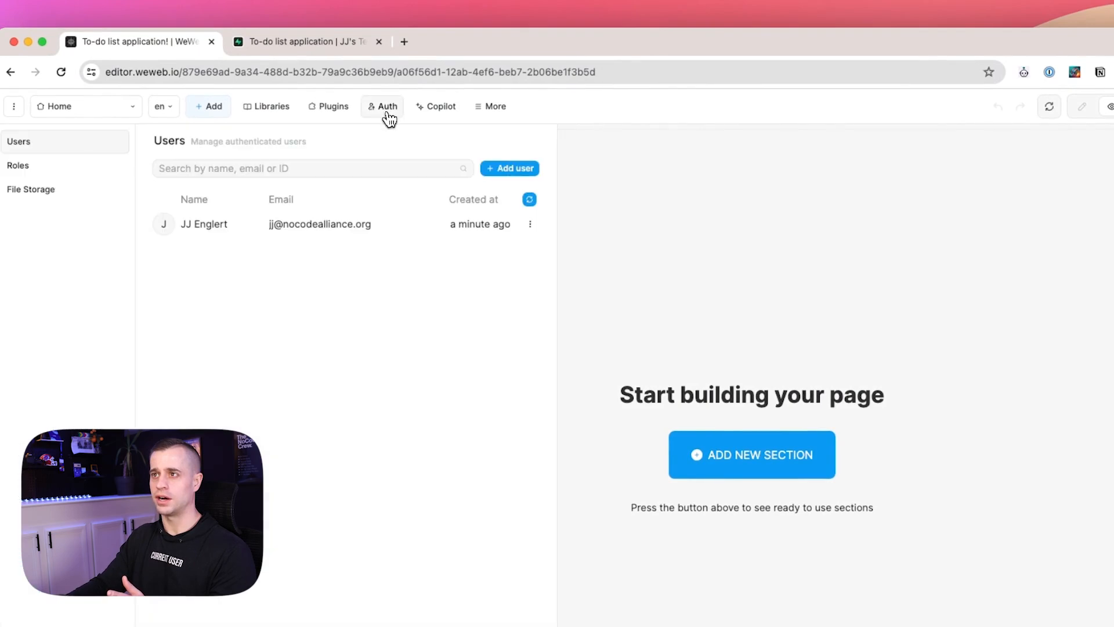
click(523, 175)
text(test@me.com)
key(Tab)
text(test)
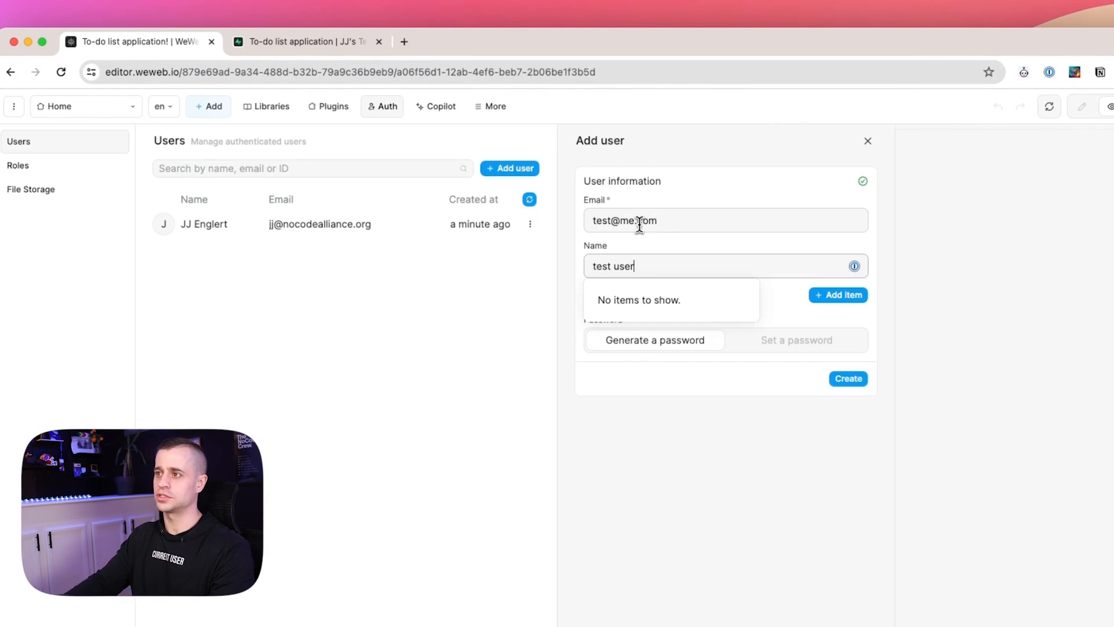
click(797, 340)
double_click(679, 368)
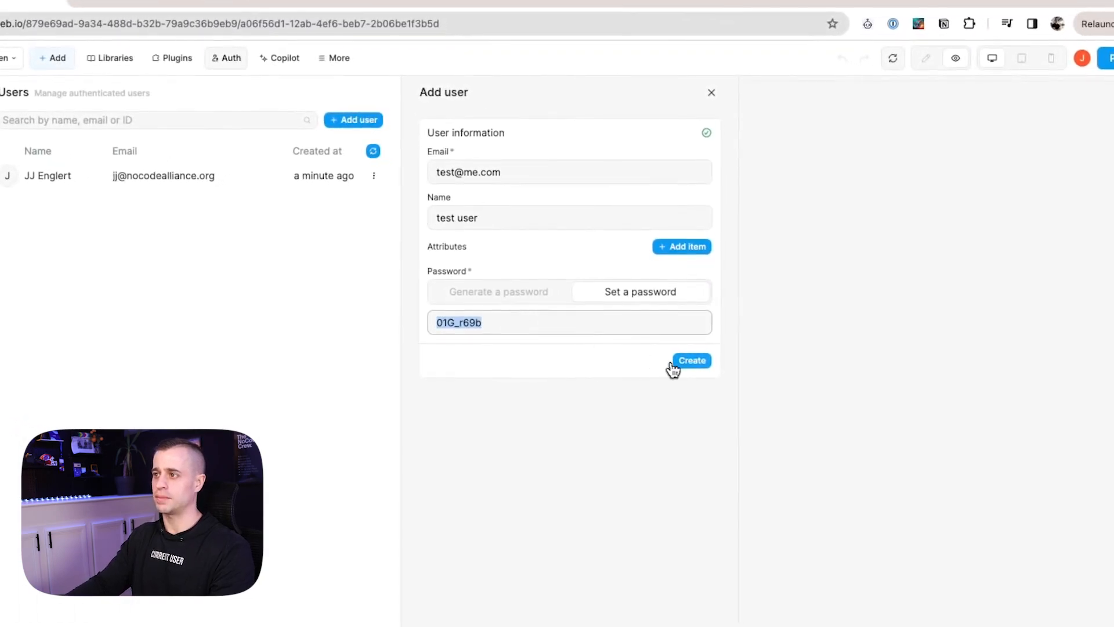
click(691, 361)
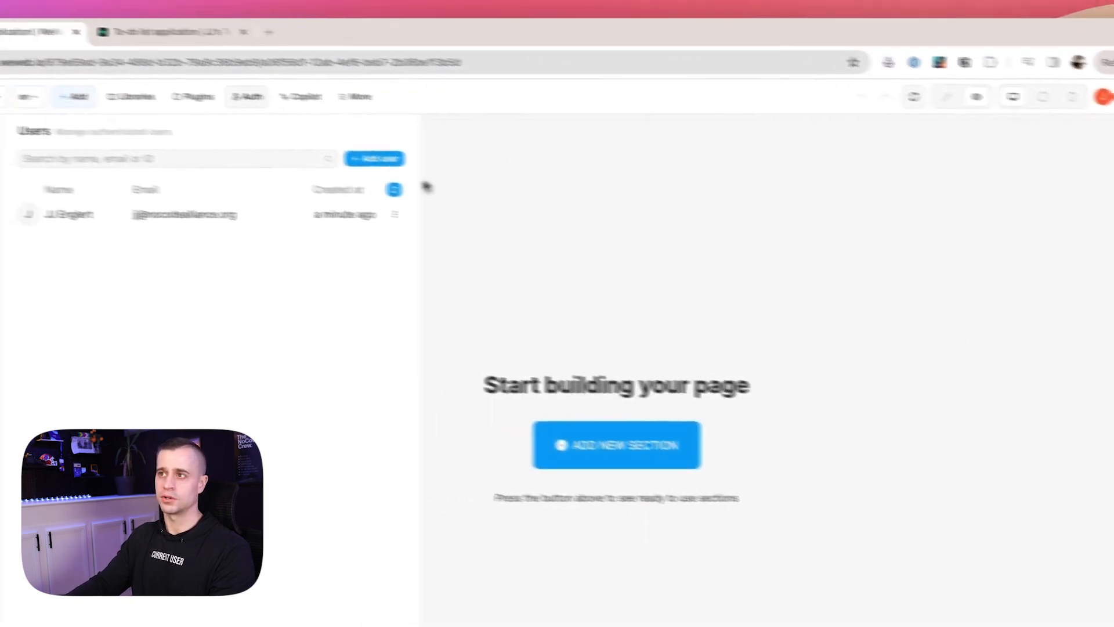
click(394, 189)
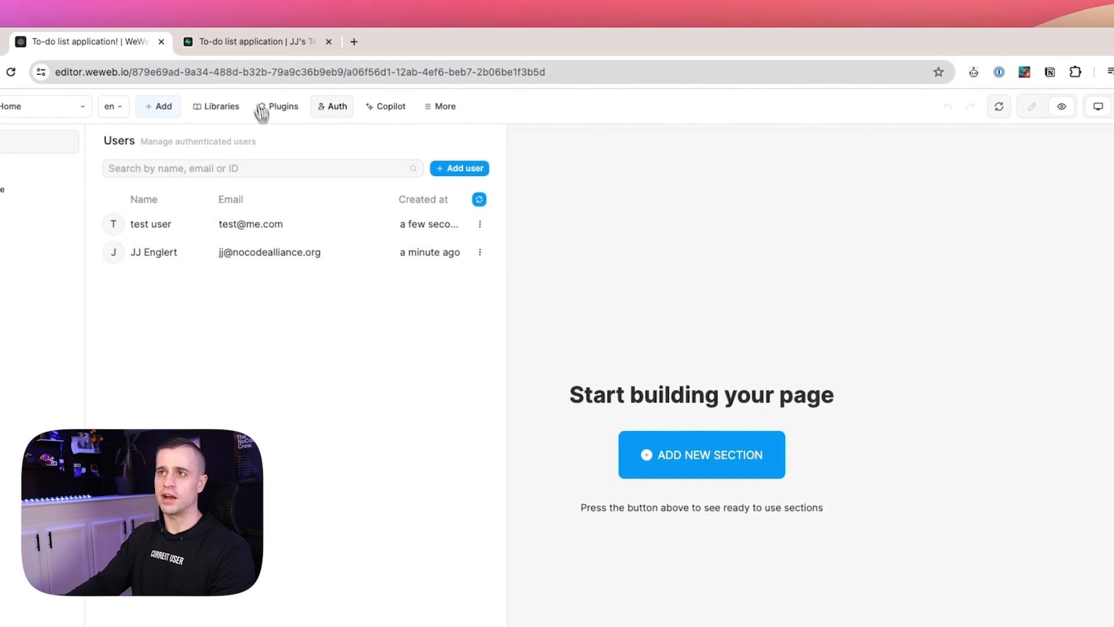
click(242, 47)
Insert a TRUE 'My first task' row owned by the test user, then open WeWeb's element library.
click(397, 137)
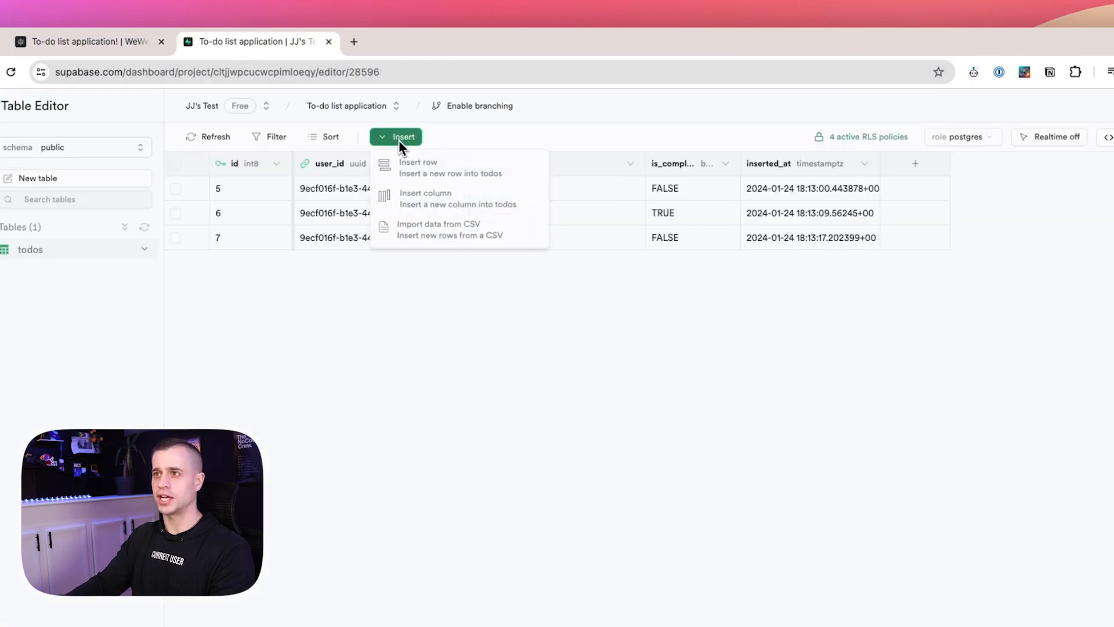
click(453, 177)
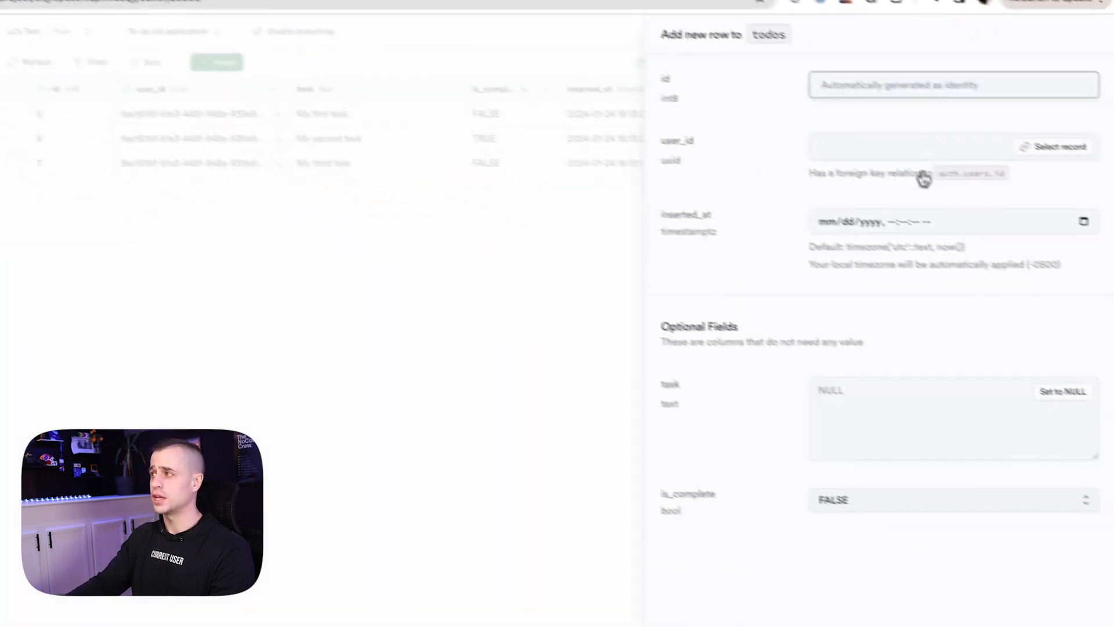
click(1003, 135)
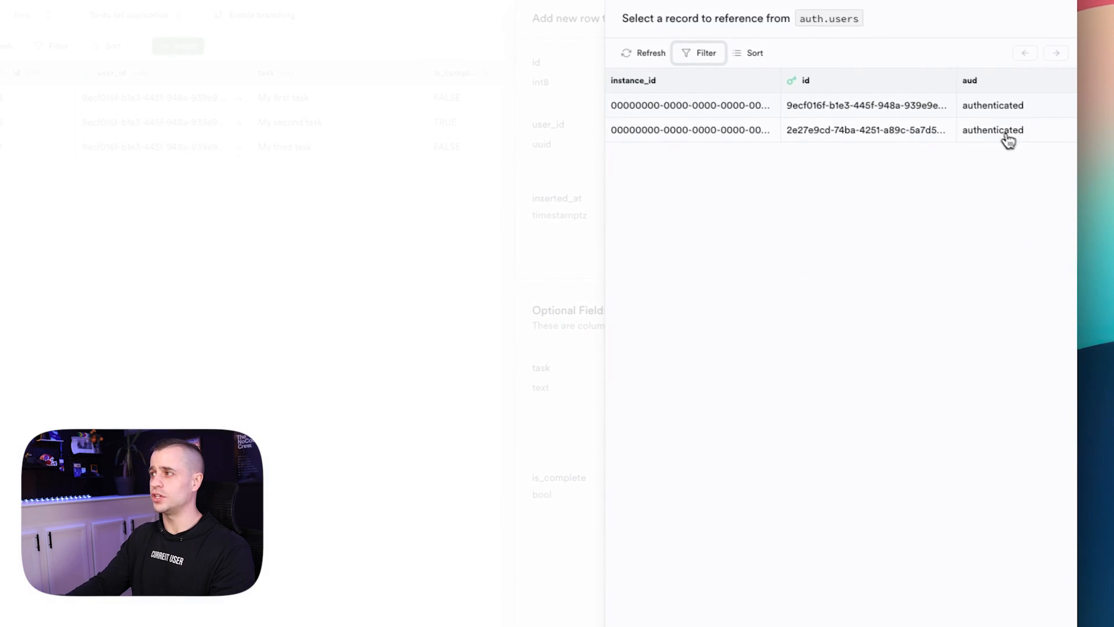
click(909, 139)
click(875, 387)
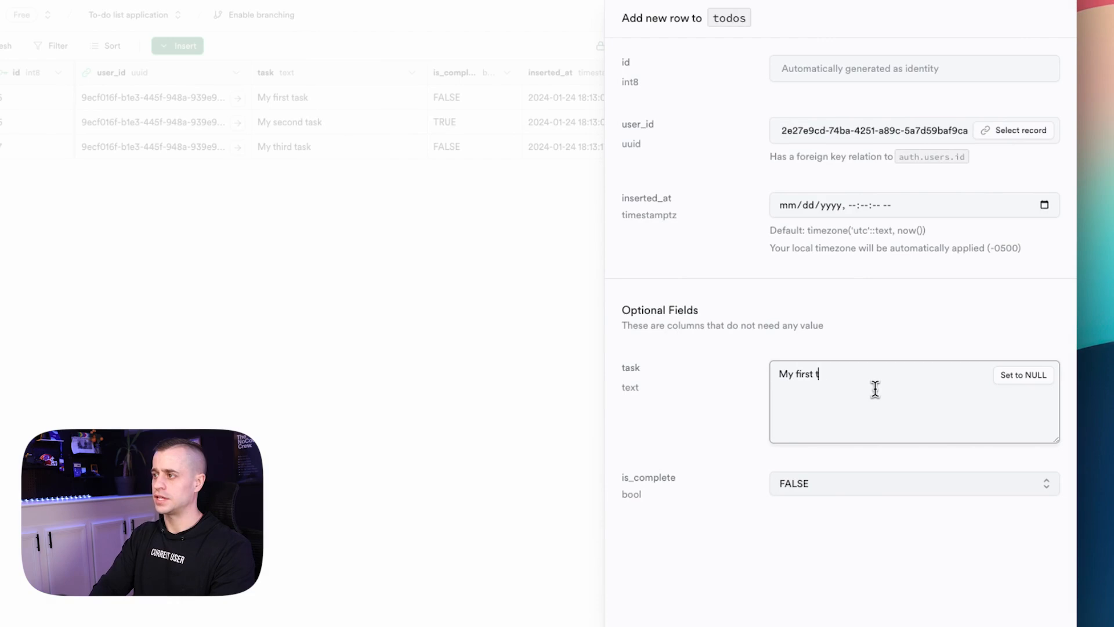
click(824, 514)
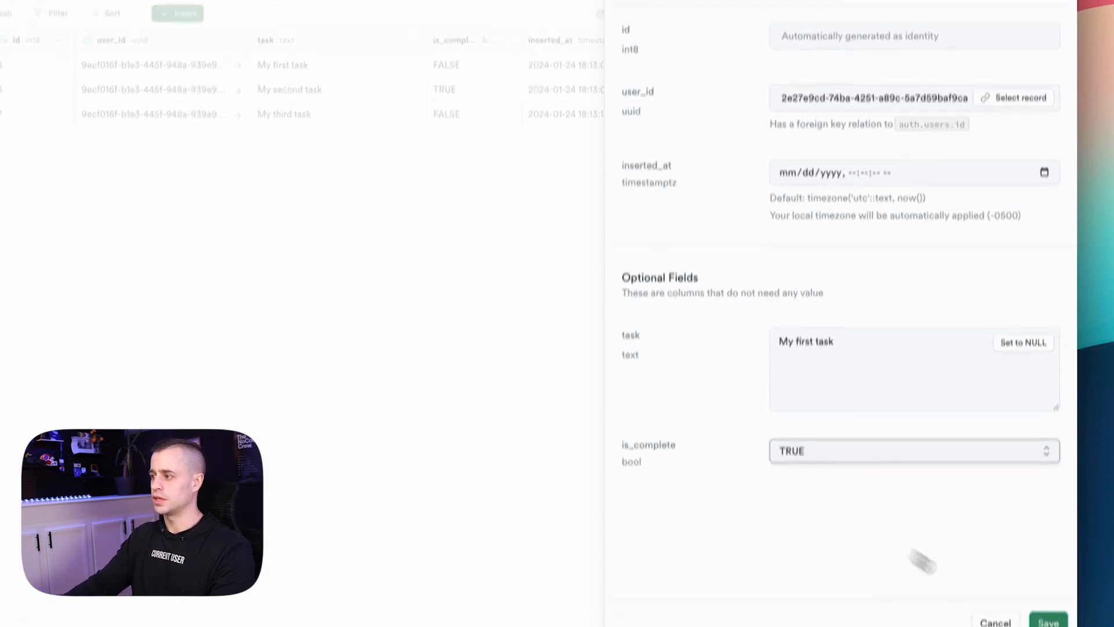
click(1038, 584)
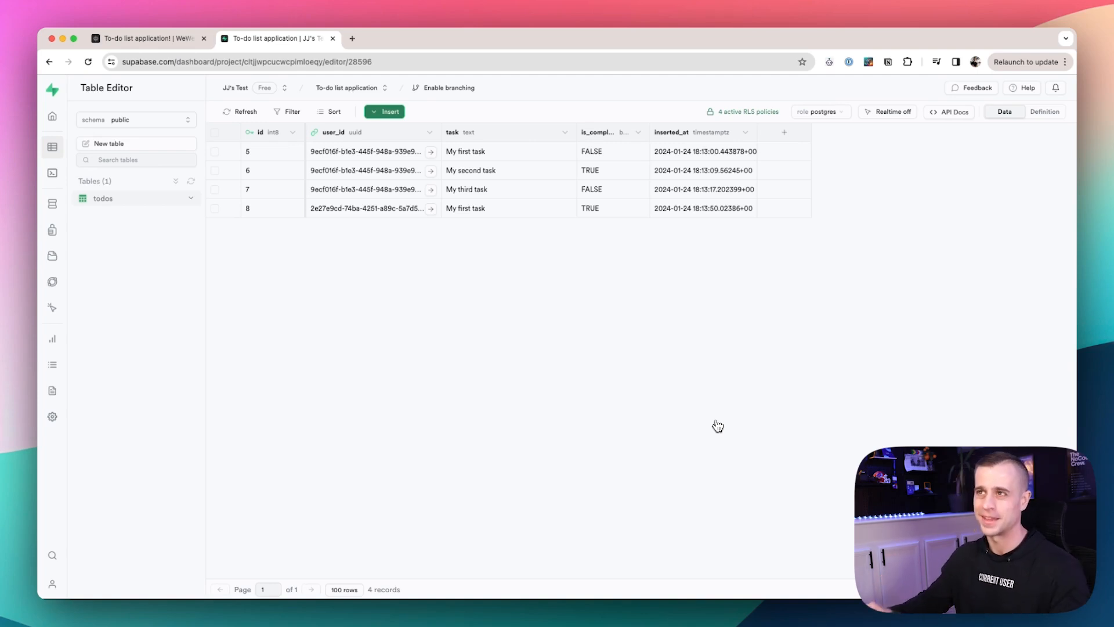
click(148, 38)
click(204, 89)
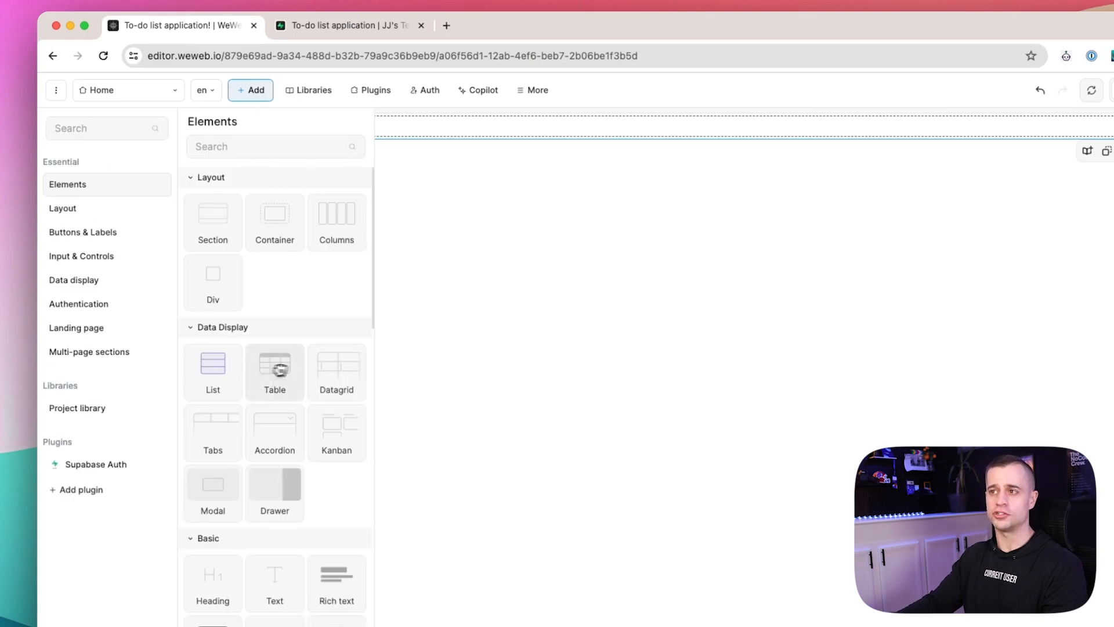
Drag a Table element to the top of the page and select it under Section.
click(663, 368)
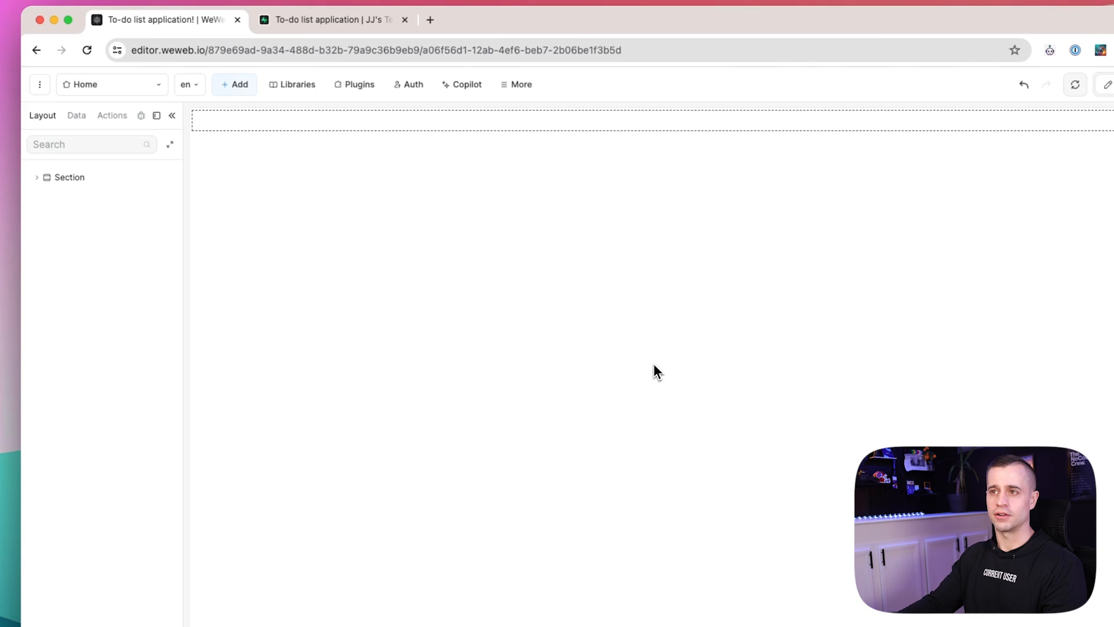
click(238, 87)
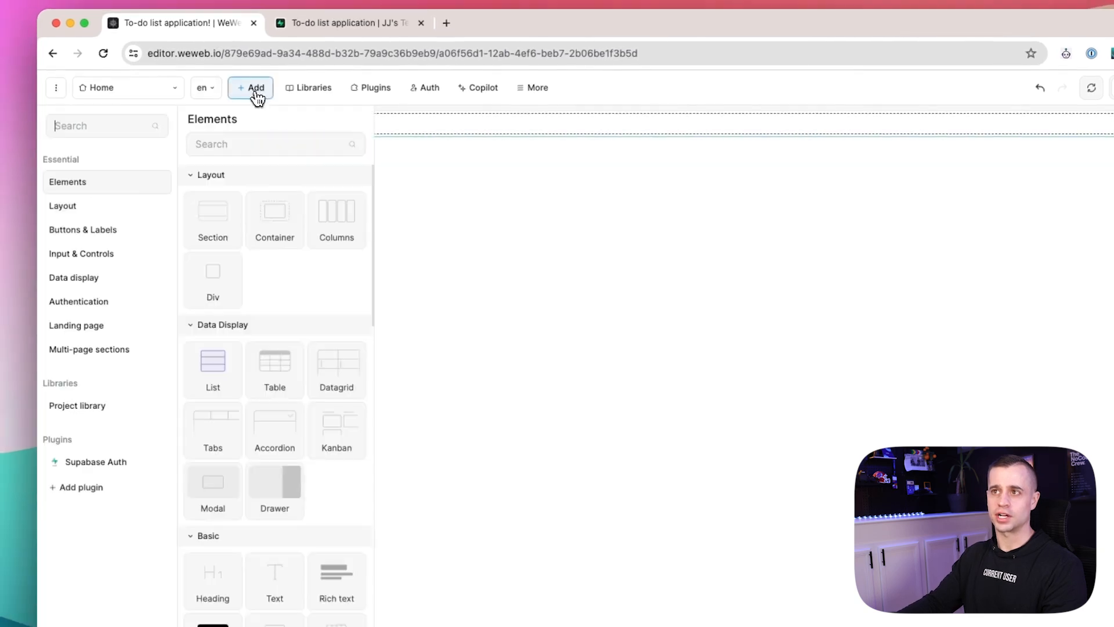
drag(293, 377, 527, 130)
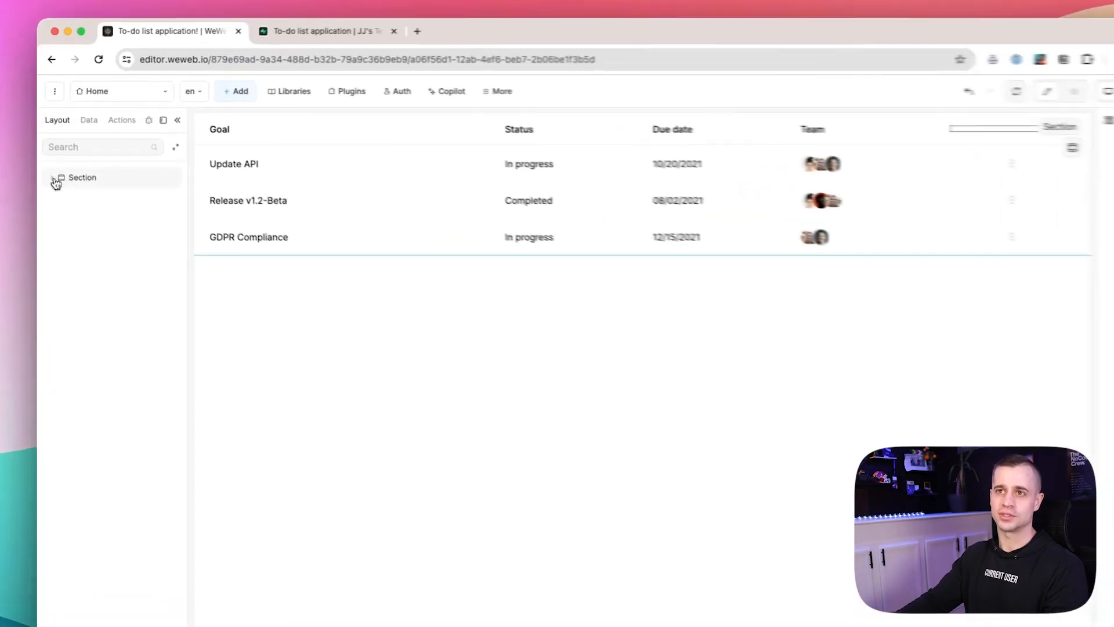
click(54, 184)
click(91, 209)
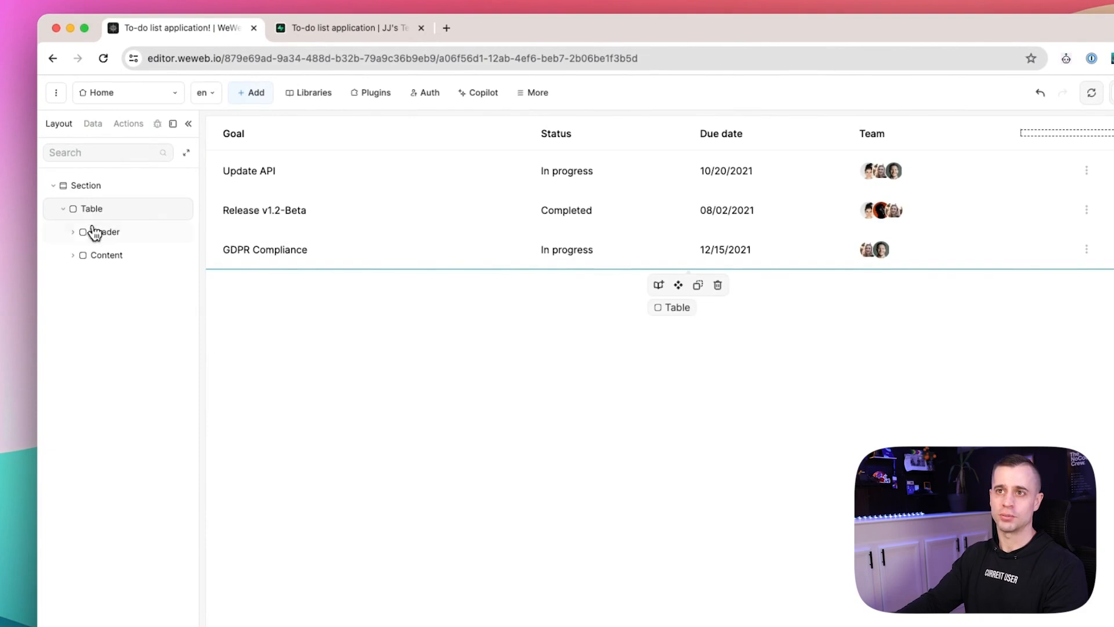
Bind the table Content's Items to Todo List Application data, then open the Supabase plugin settings.
click(106, 257)
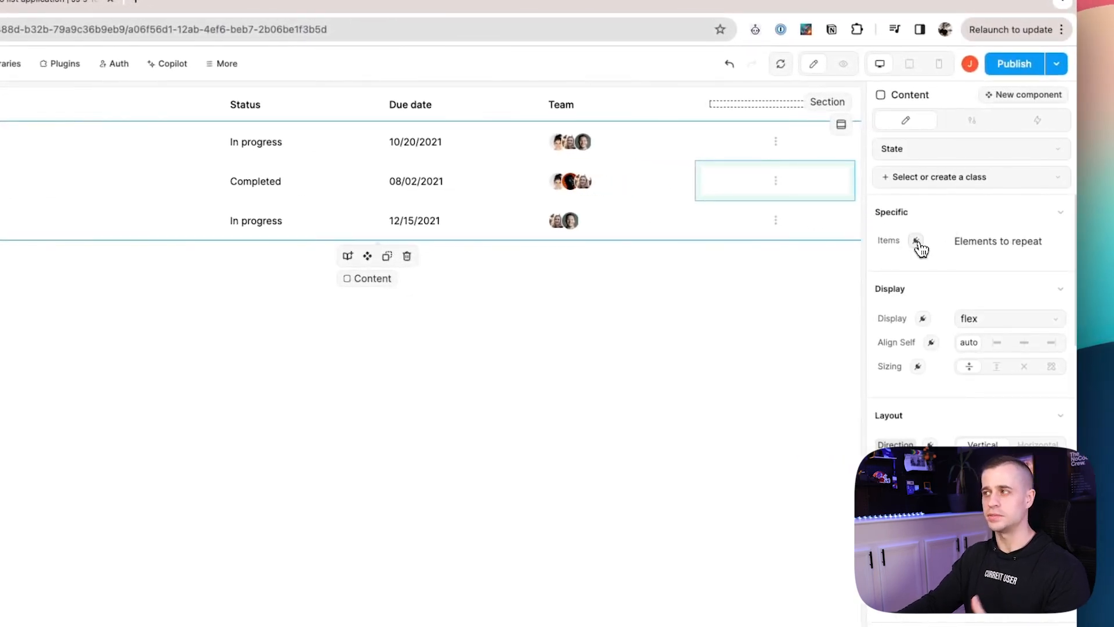
click(917, 242)
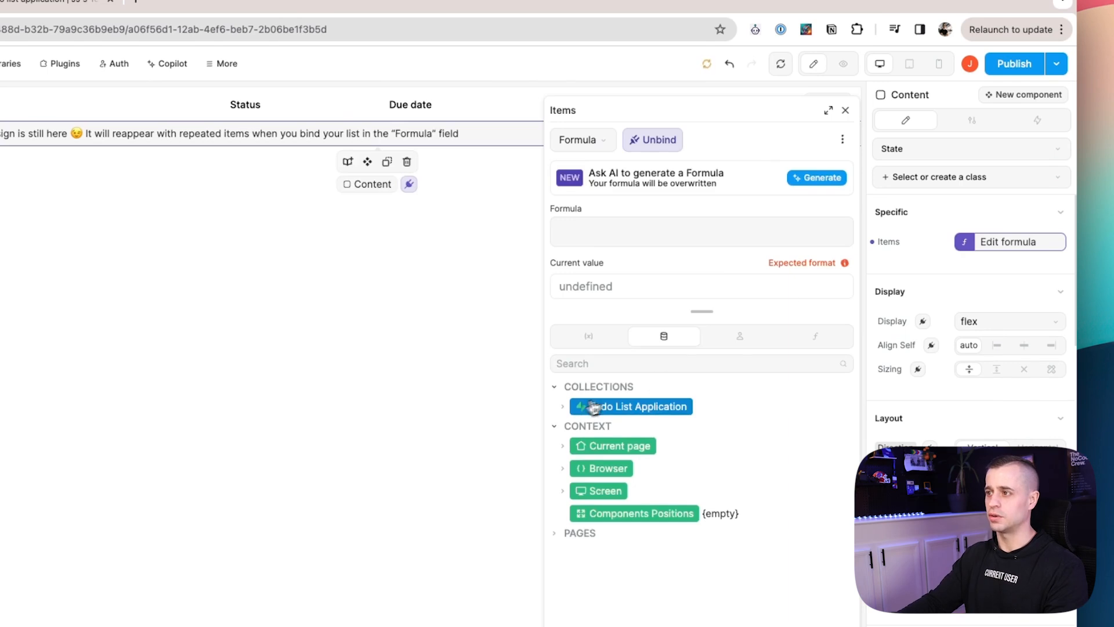
click(564, 407)
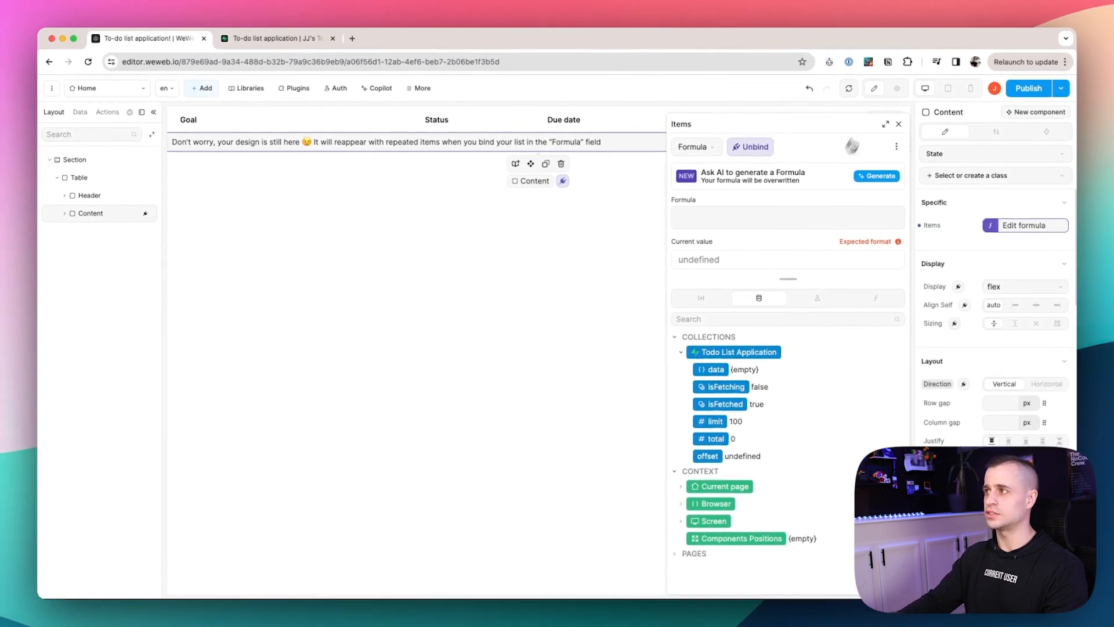
click(849, 88)
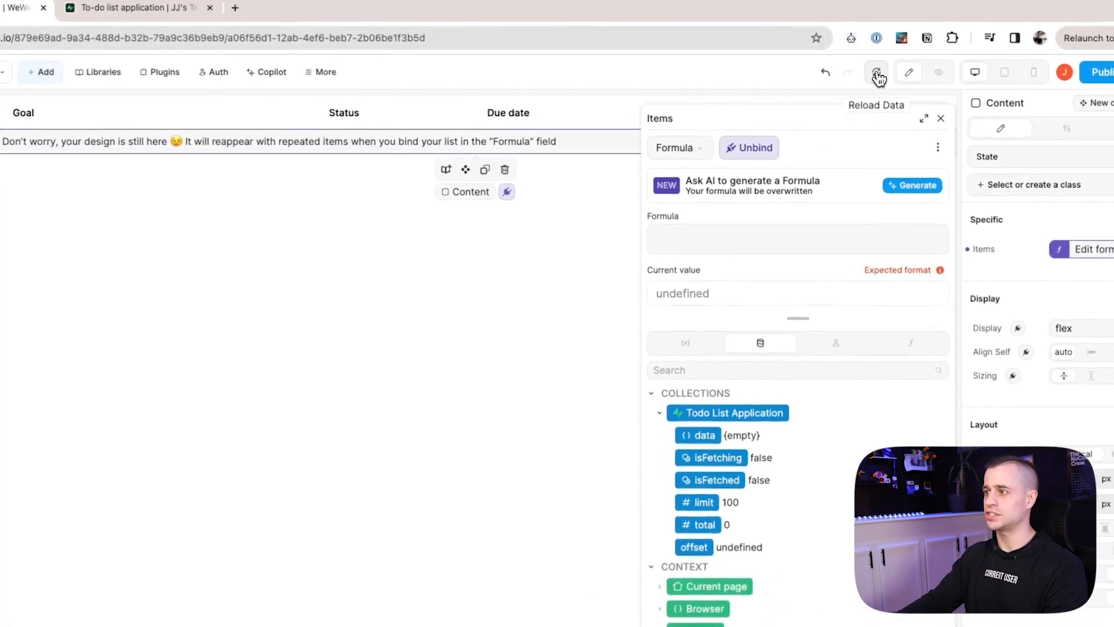
click(703, 437)
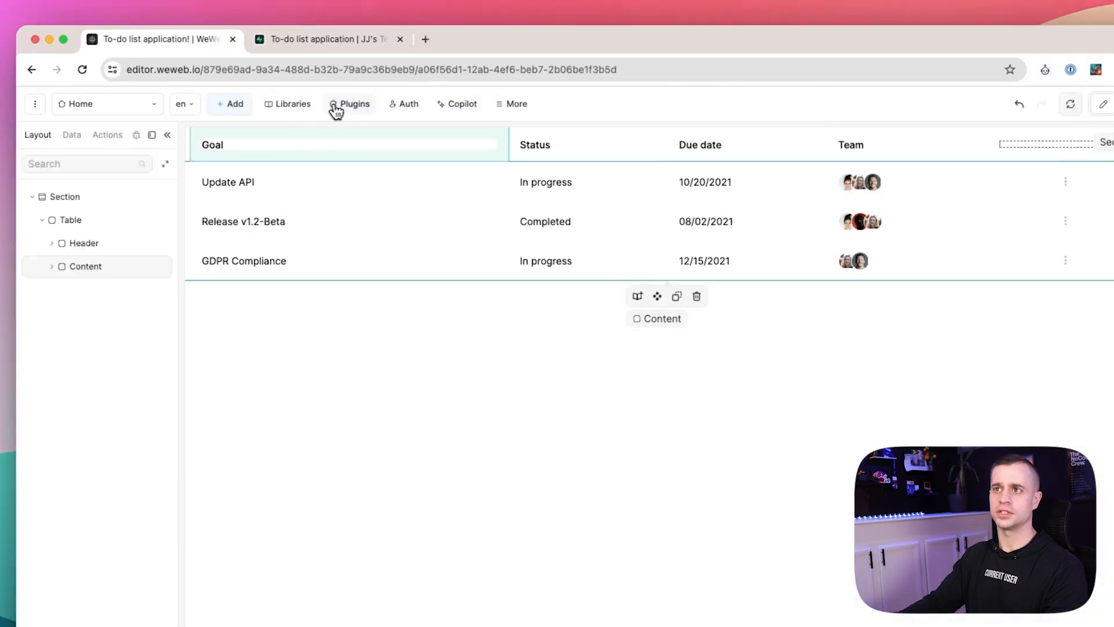
click(290, 105)
click(351, 104)
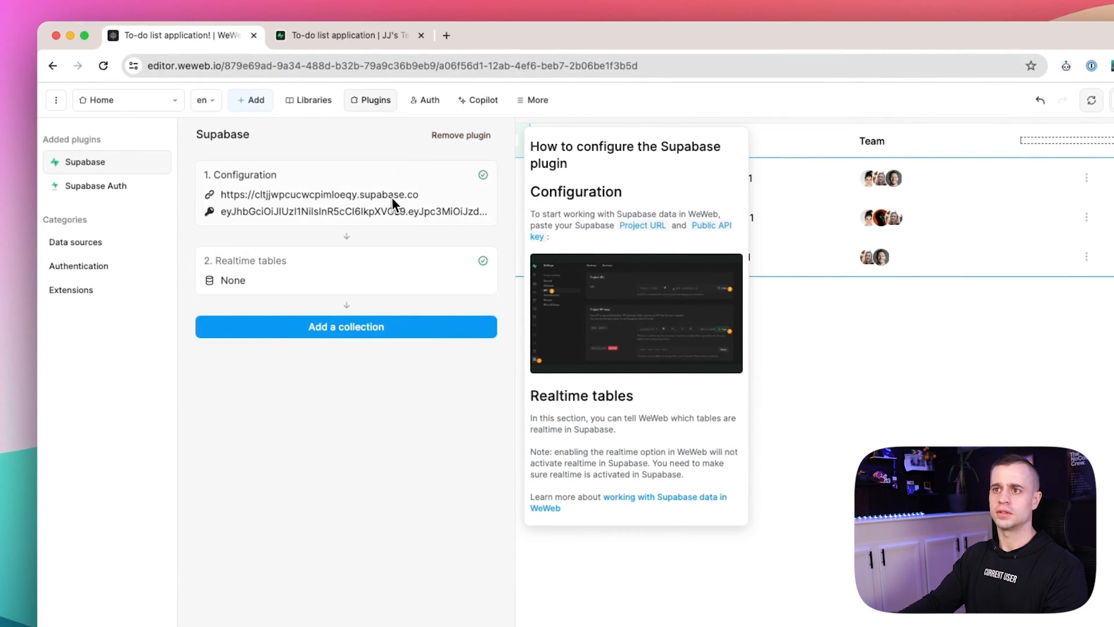
Start a new 'ToDo List' collection using Supabase as source and the todos table.
click(293, 277)
click(372, 394)
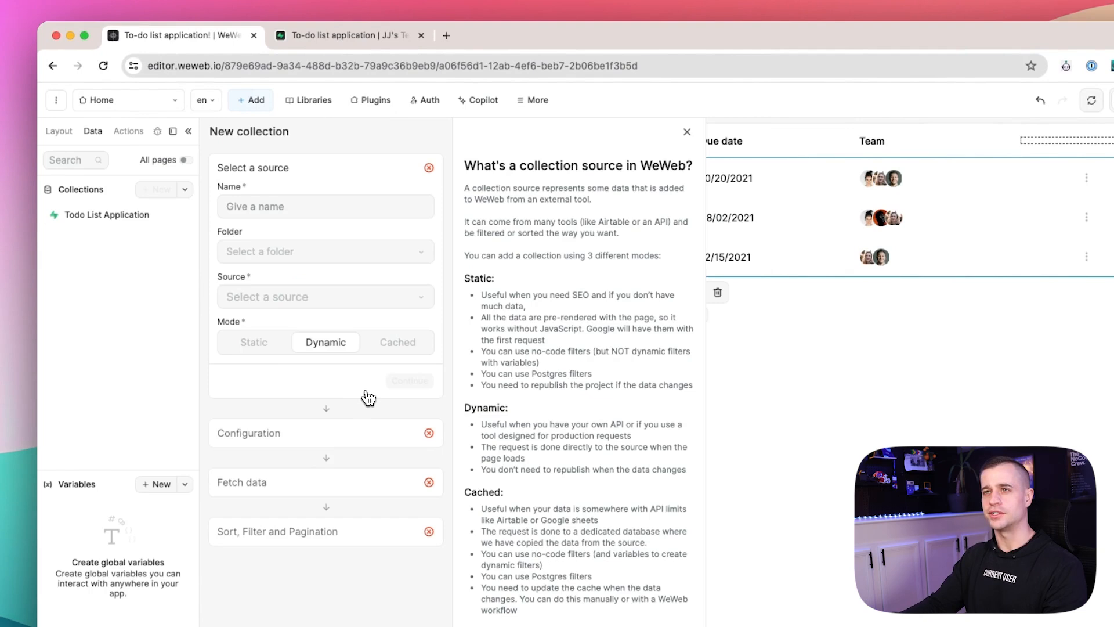
click(273, 208)
text(ToDo List)
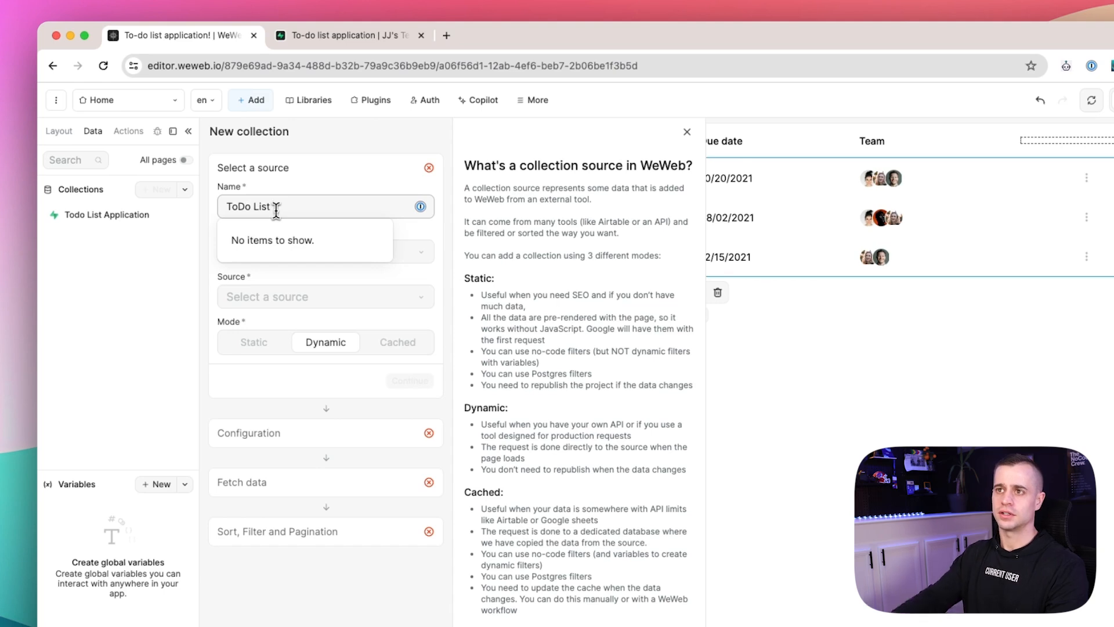
click(367, 195)
click(281, 297)
click(288, 323)
click(410, 380)
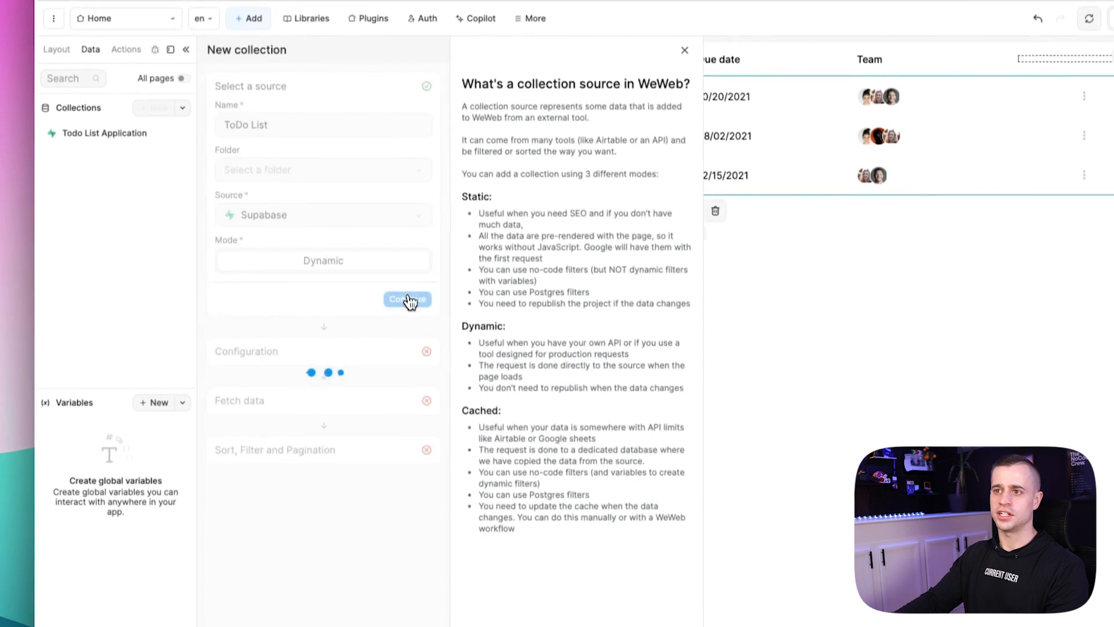
click(302, 306)
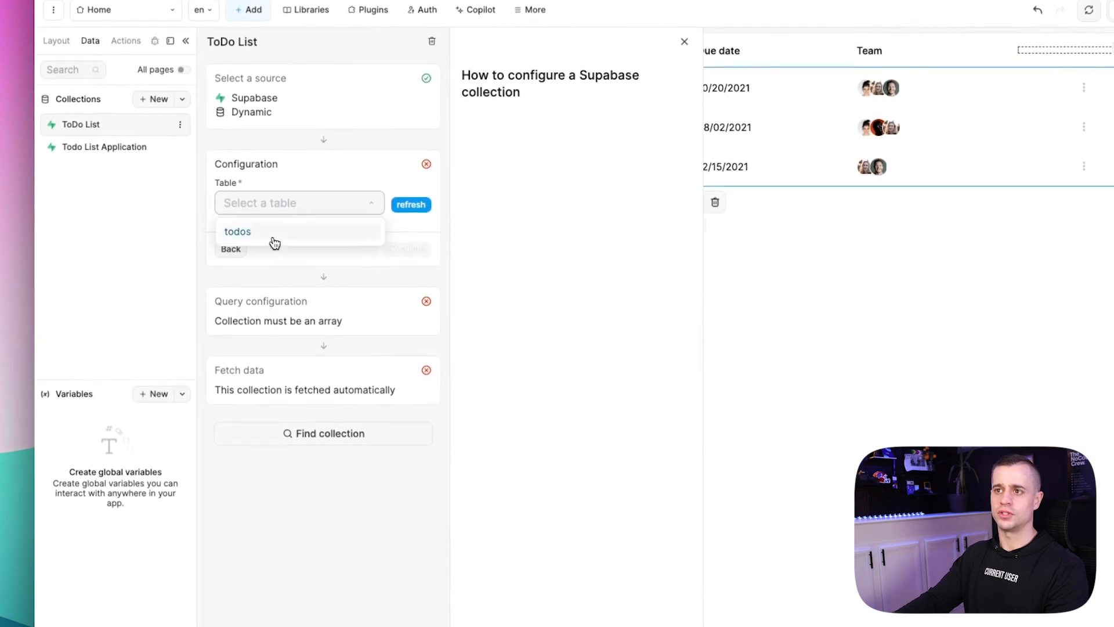
click(275, 233)
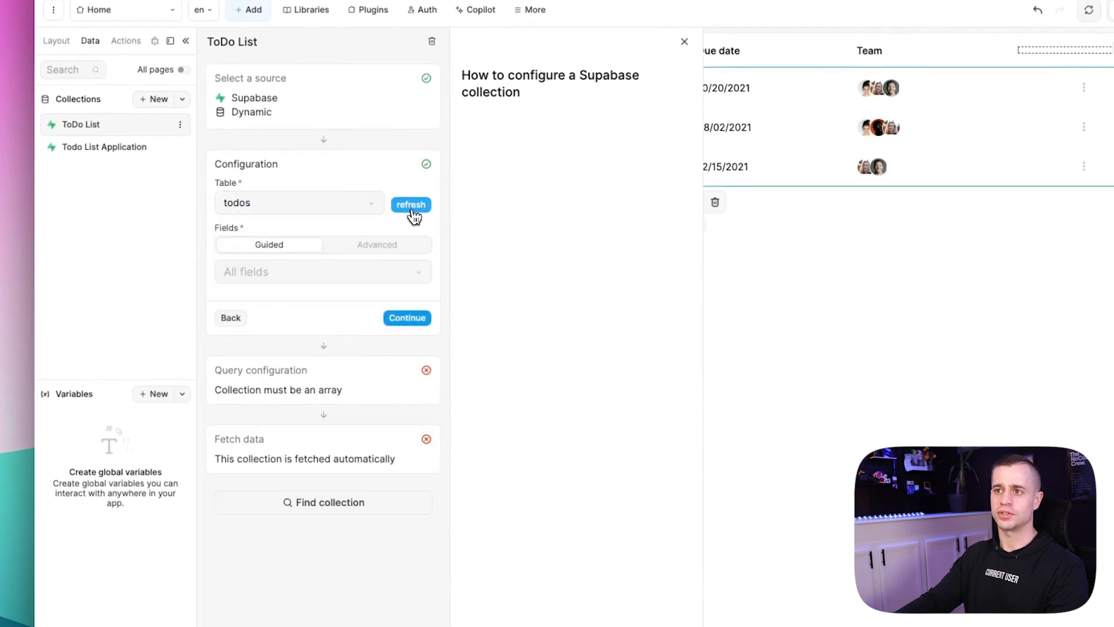
Keep guided field selection, turn pagination off, and finish the ToDo List collection.
click(380, 278)
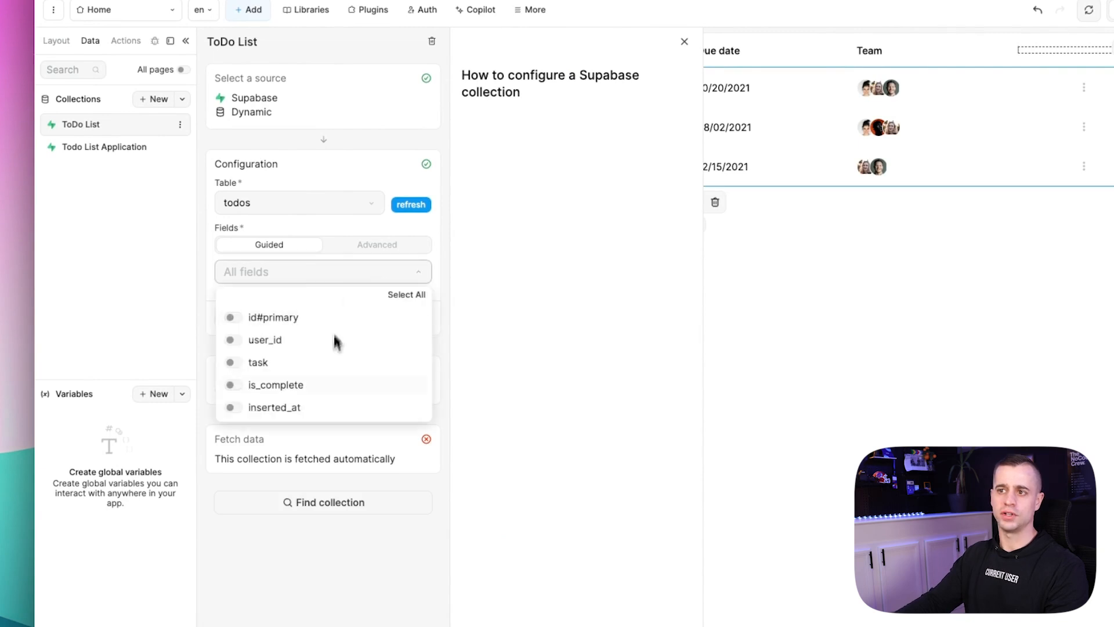
click(339, 246)
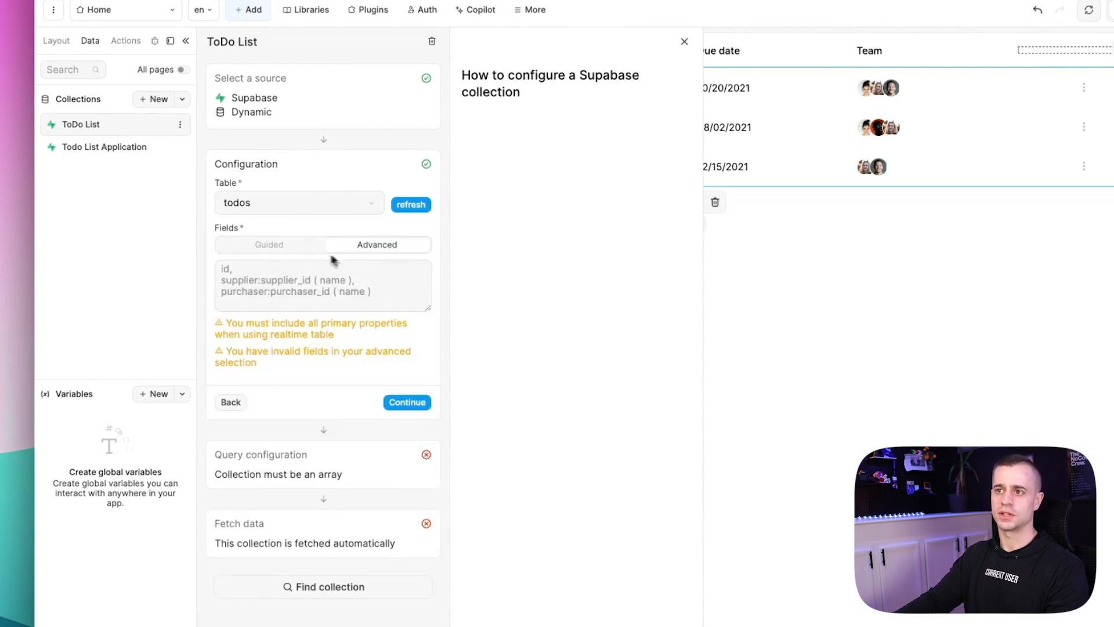
click(313, 246)
click(406, 317)
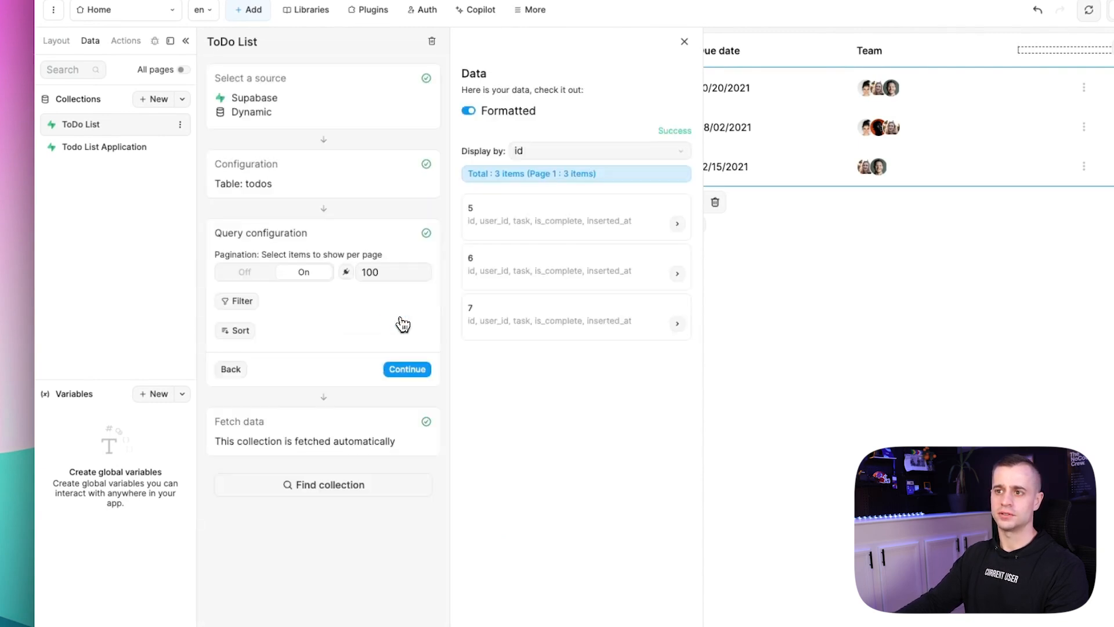
click(249, 272)
click(409, 370)
click(414, 435)
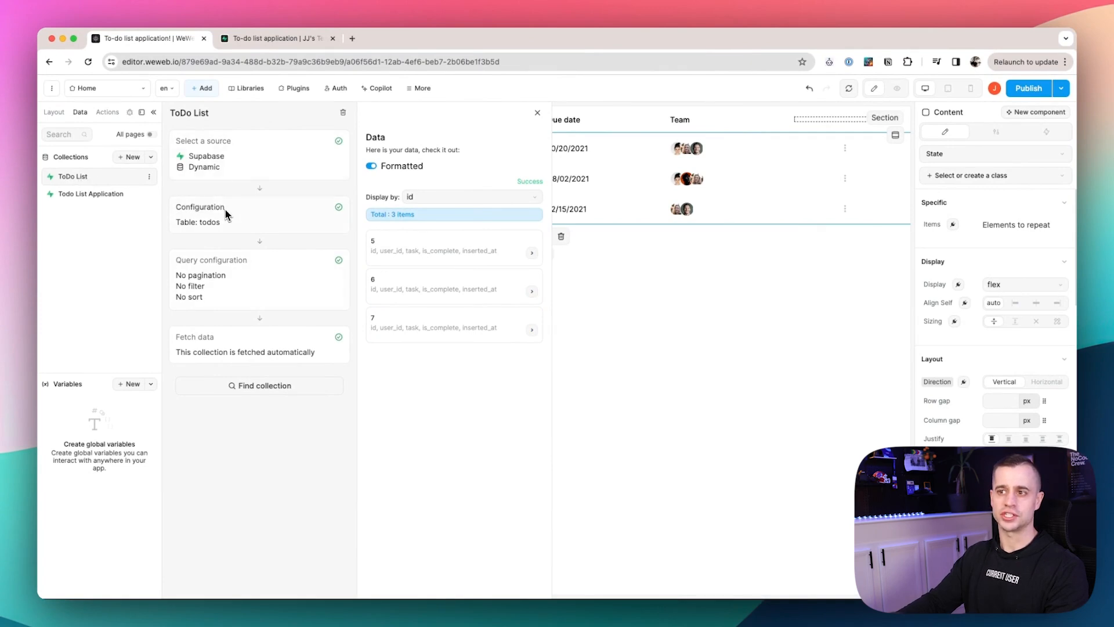
click(609, 349)
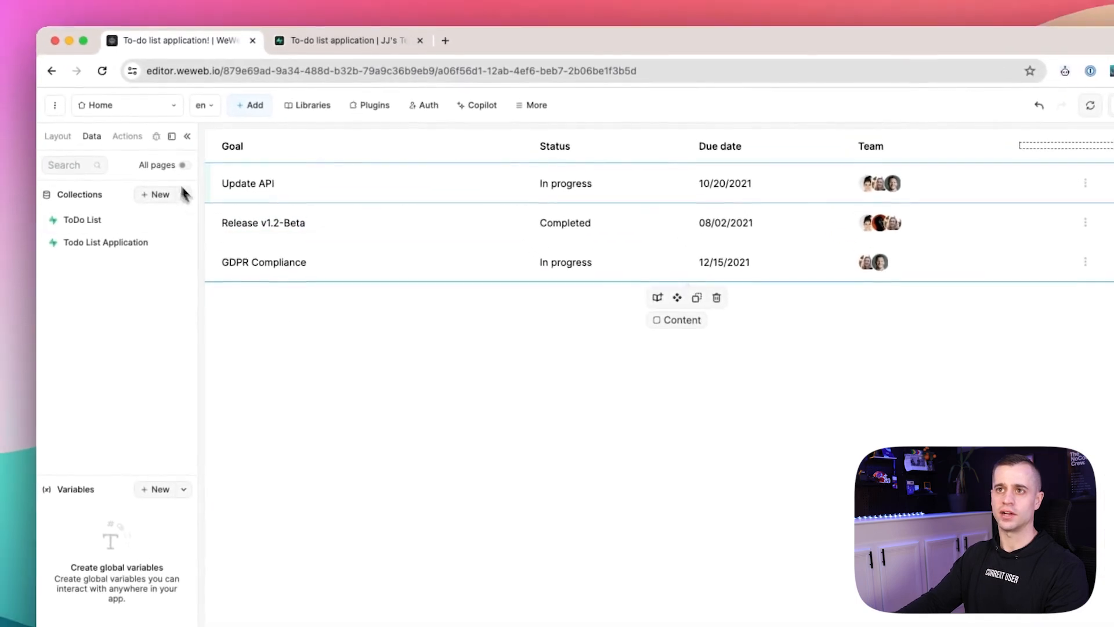
click(2, 70)
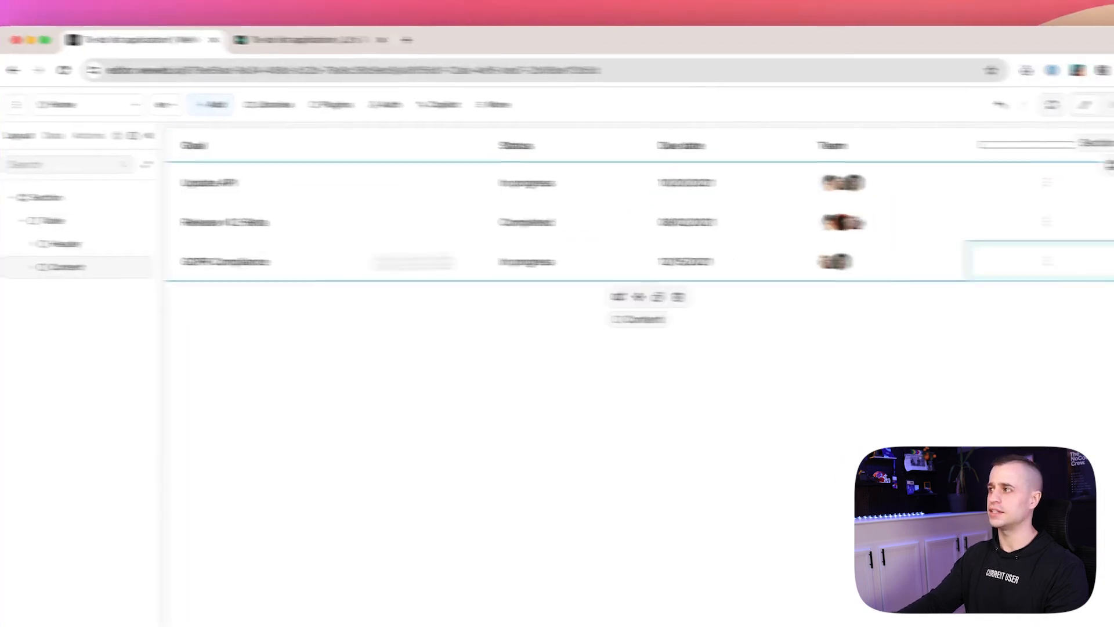
Bind the table rows' Items formula to the ToDo List collection's data.
click(927, 206)
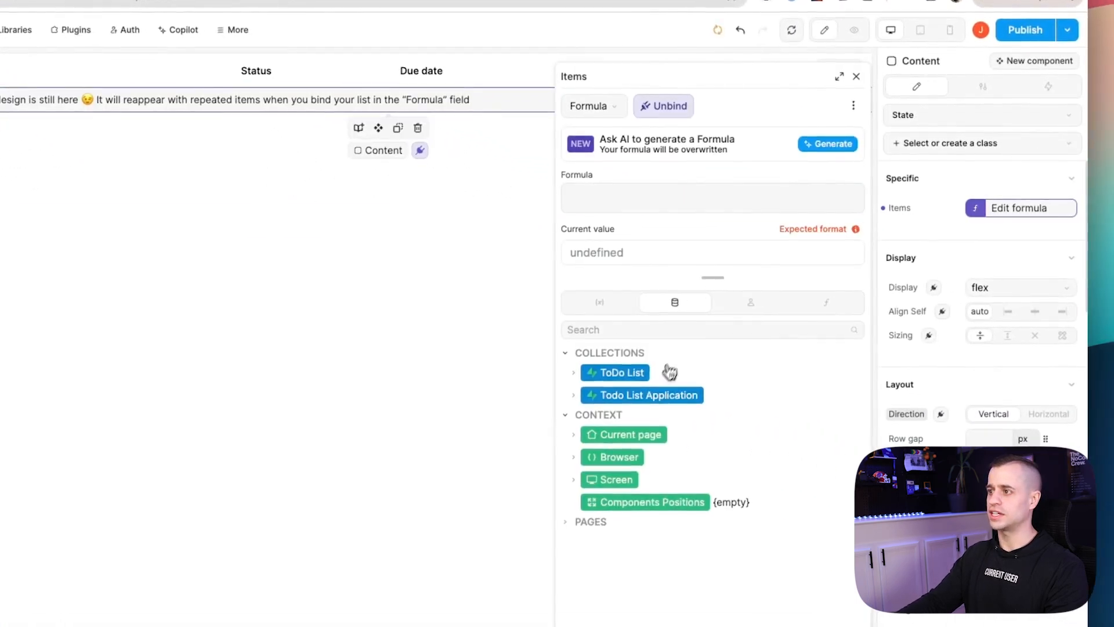
click(575, 395)
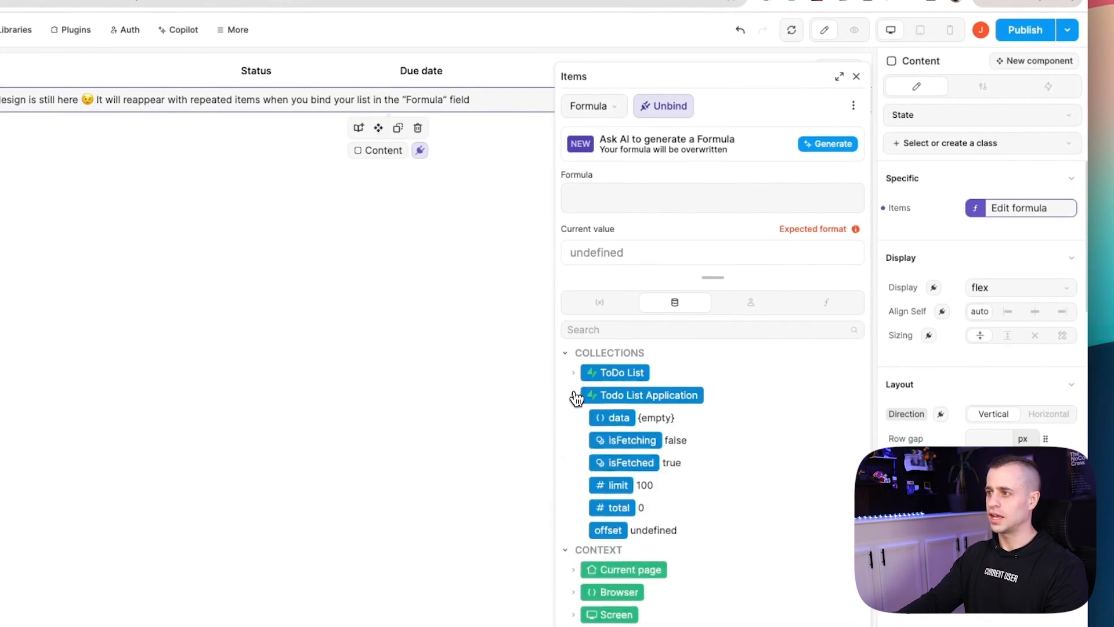
click(574, 373)
scroll(598, 400, down, 1)
scroll(603, 401, up, 1)
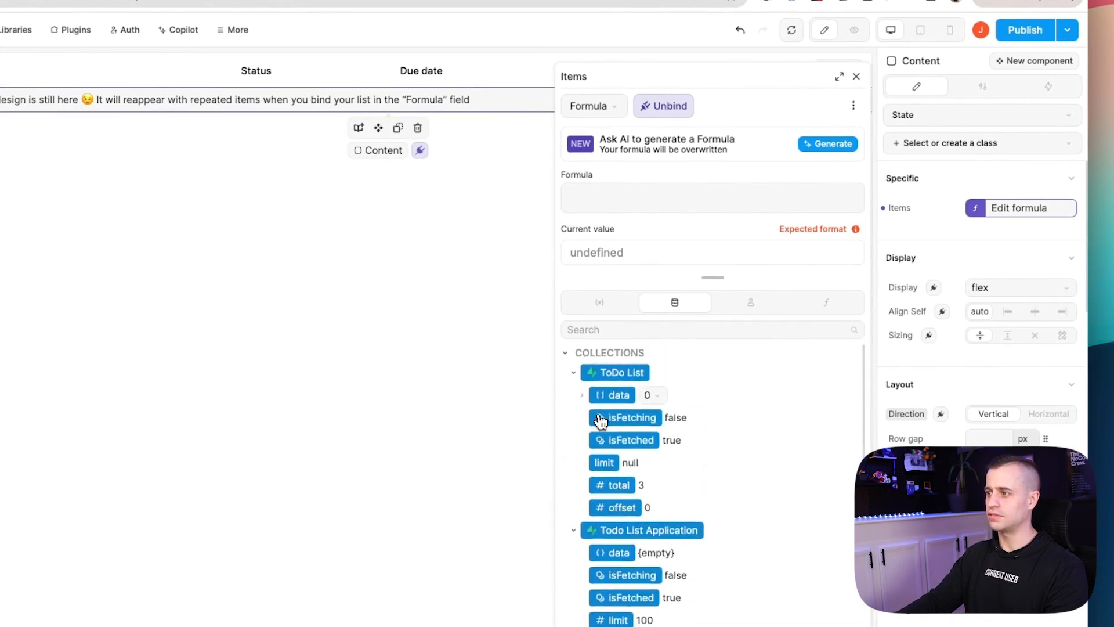
click(615, 397)
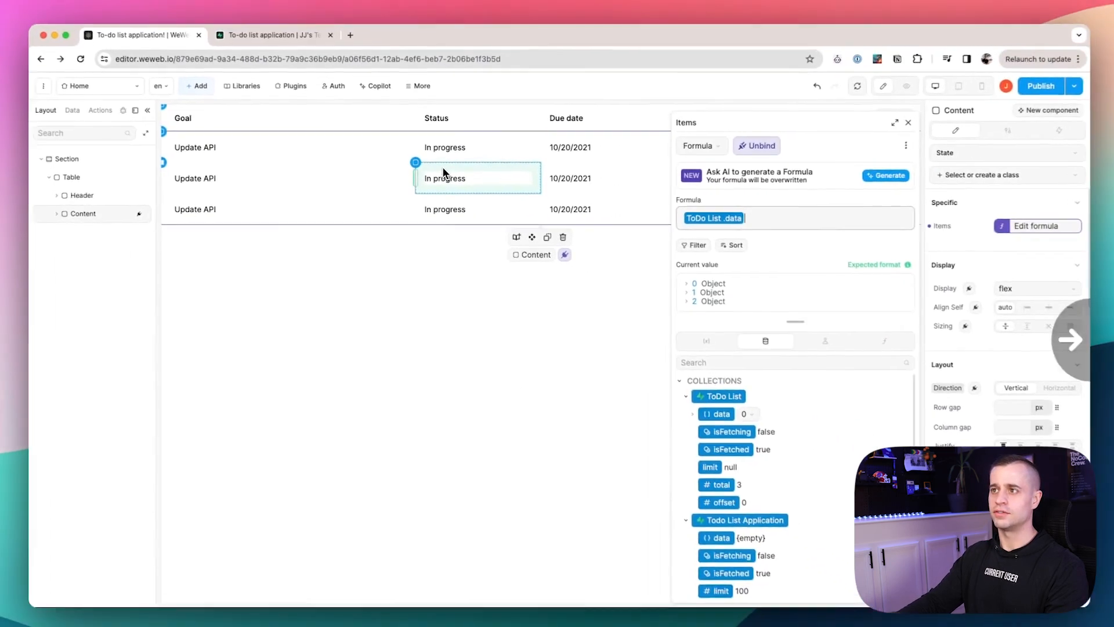
Inspect the fetched task records in the formula editor, then close it.
click(700, 283)
click(682, 334)
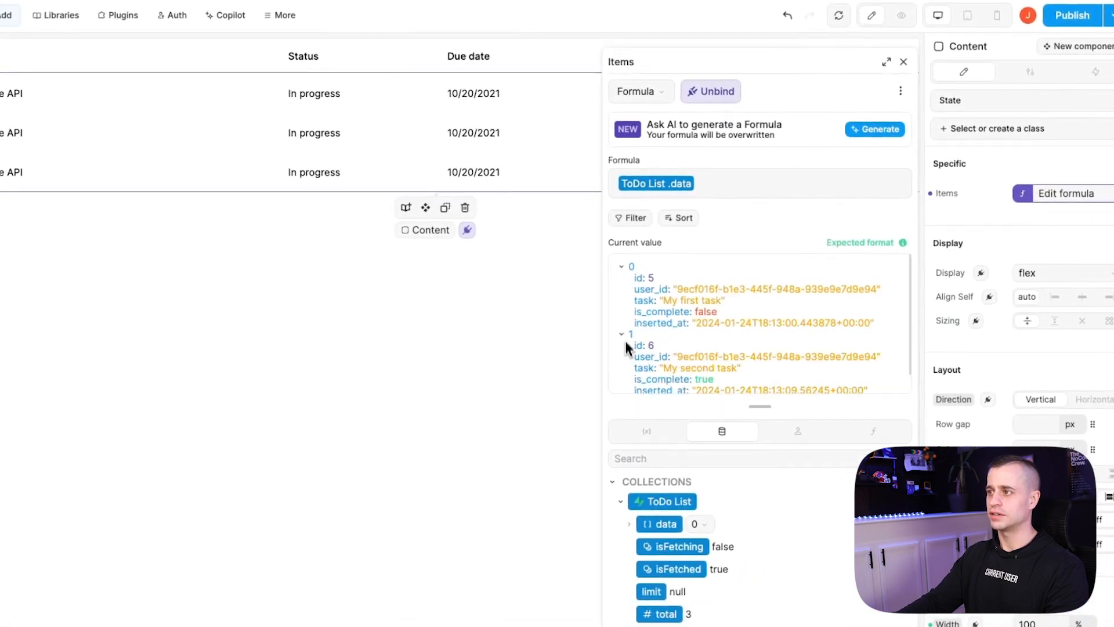
scroll(633, 371, down, 1)
scroll(690, 325, up, 1)
scroll(705, 325, down, 1)
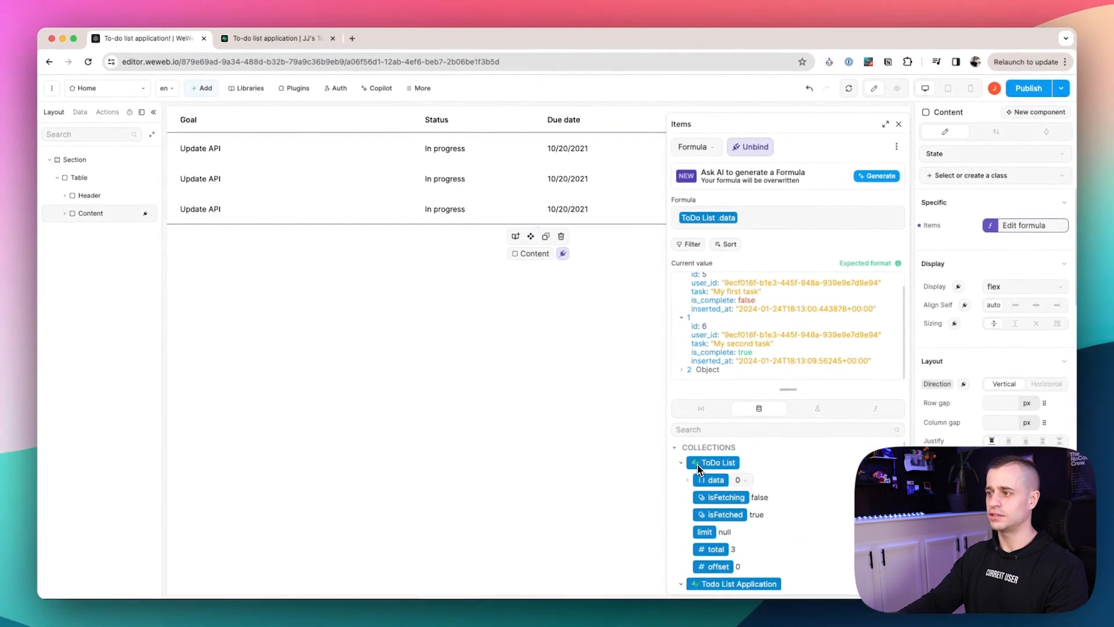
scroll(699, 467, down, 5)
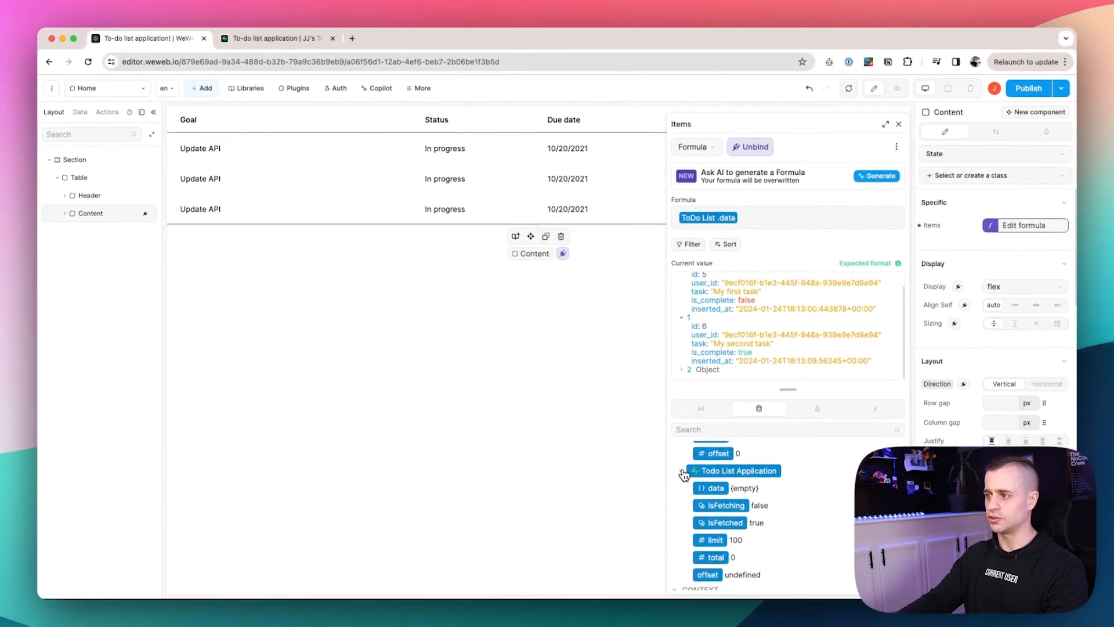
click(682, 473)
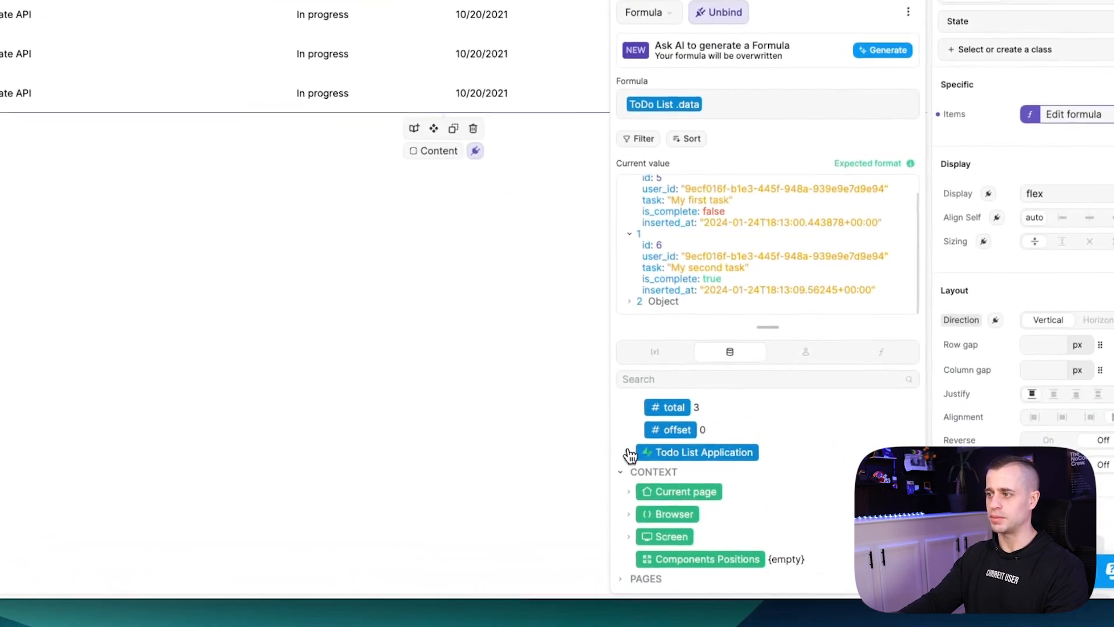
scroll(662, 462, up, 4)
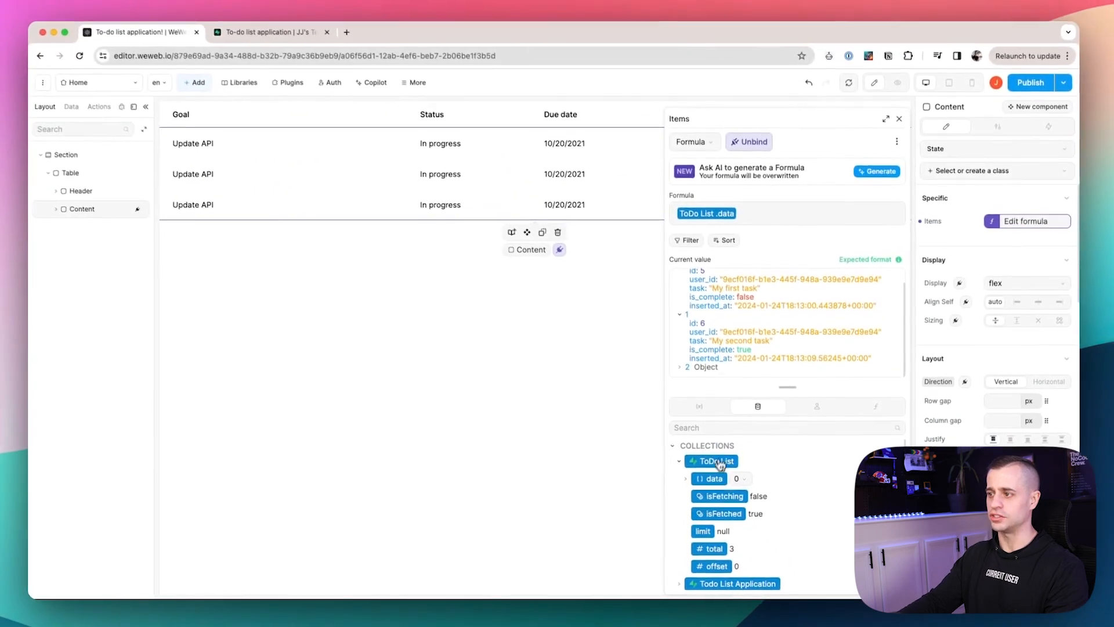
scroll(734, 485, down, 3)
scroll(736, 485, up, 3)
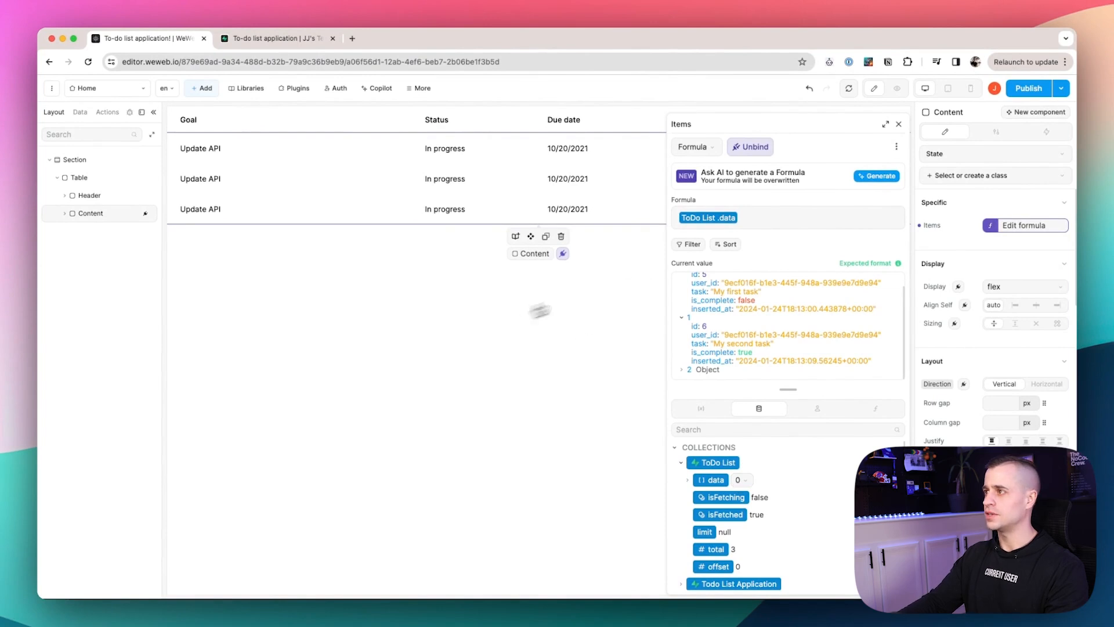
click(899, 123)
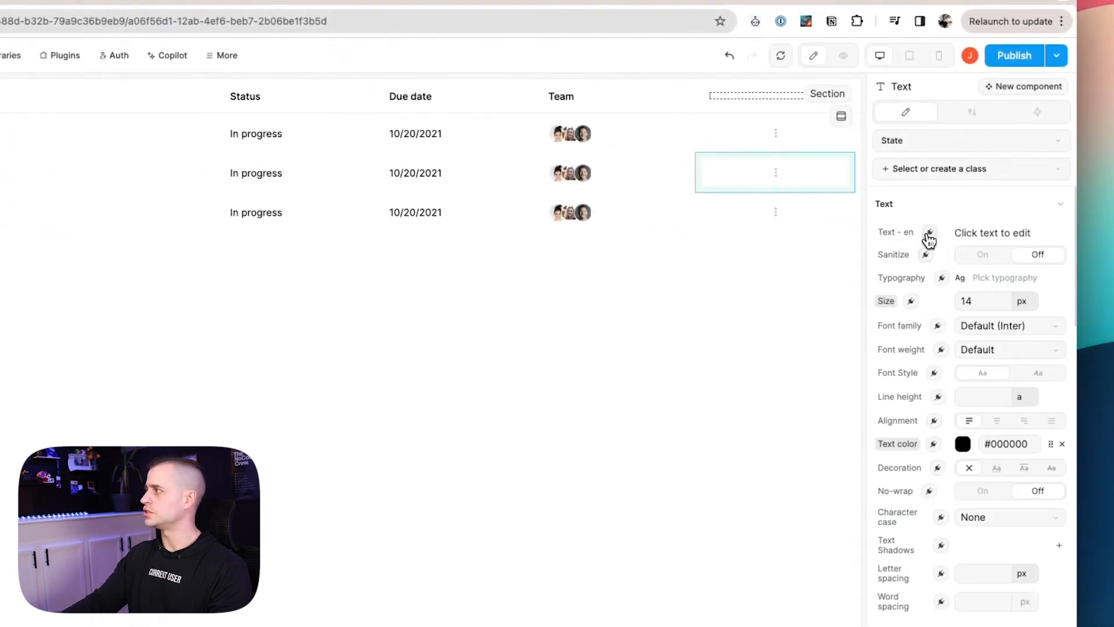
Bind the Goal text to the formula item.data.id + " - " + item.data.task.
click(930, 235)
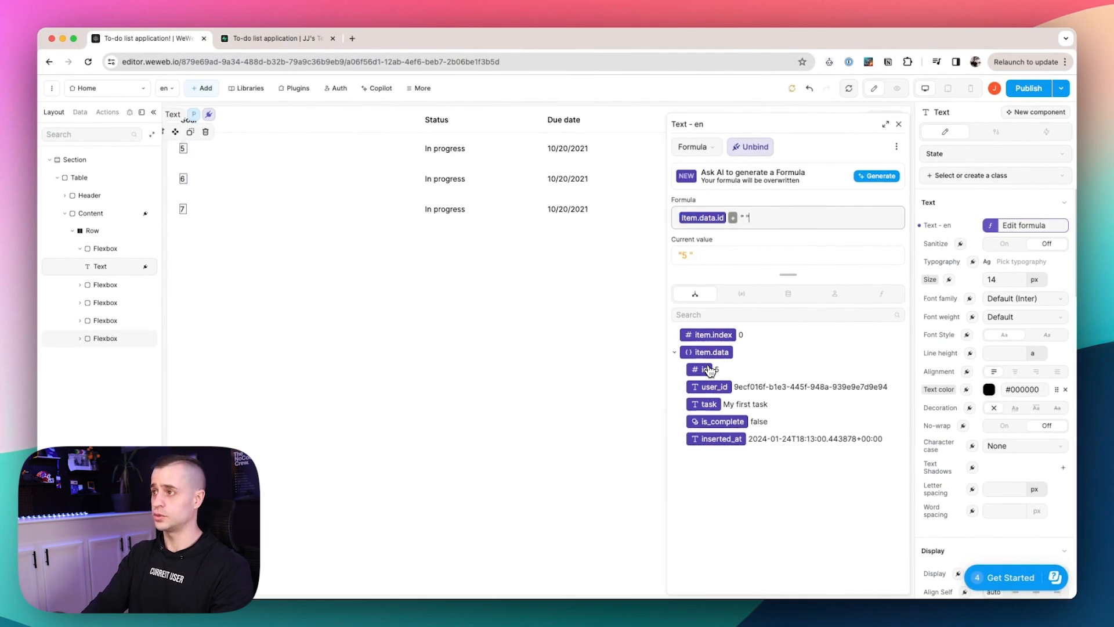
click(707, 406)
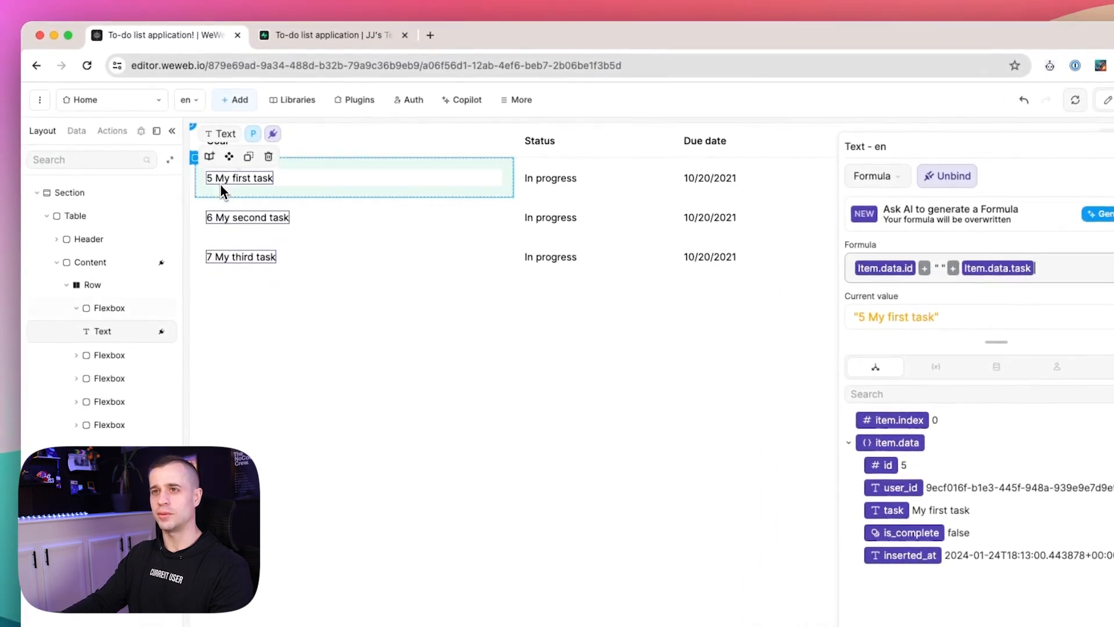
click(941, 268)
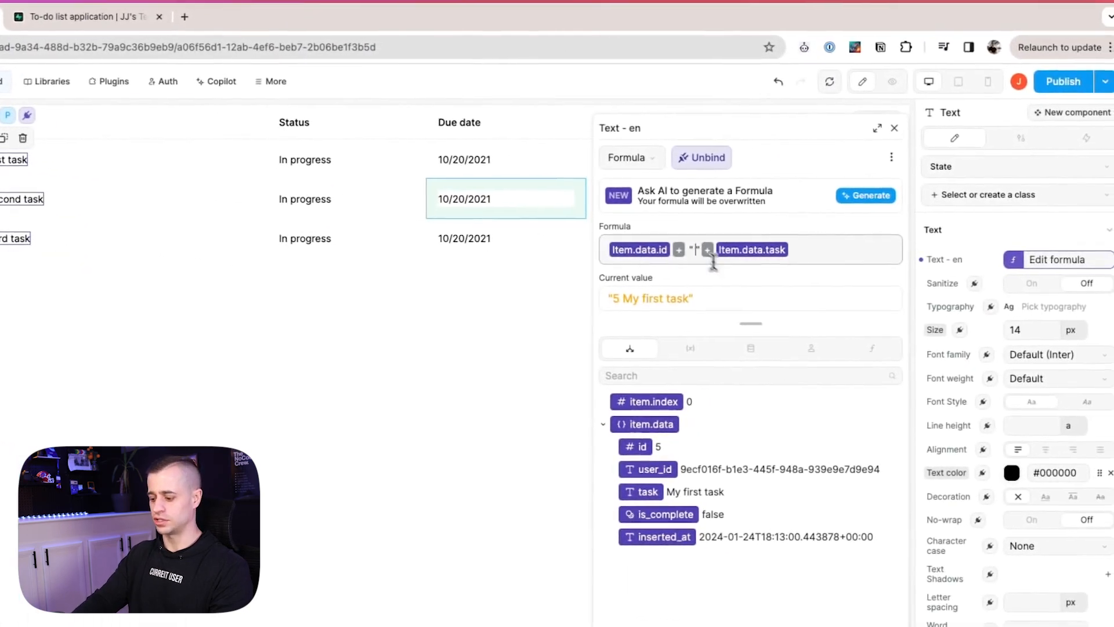
text(-)
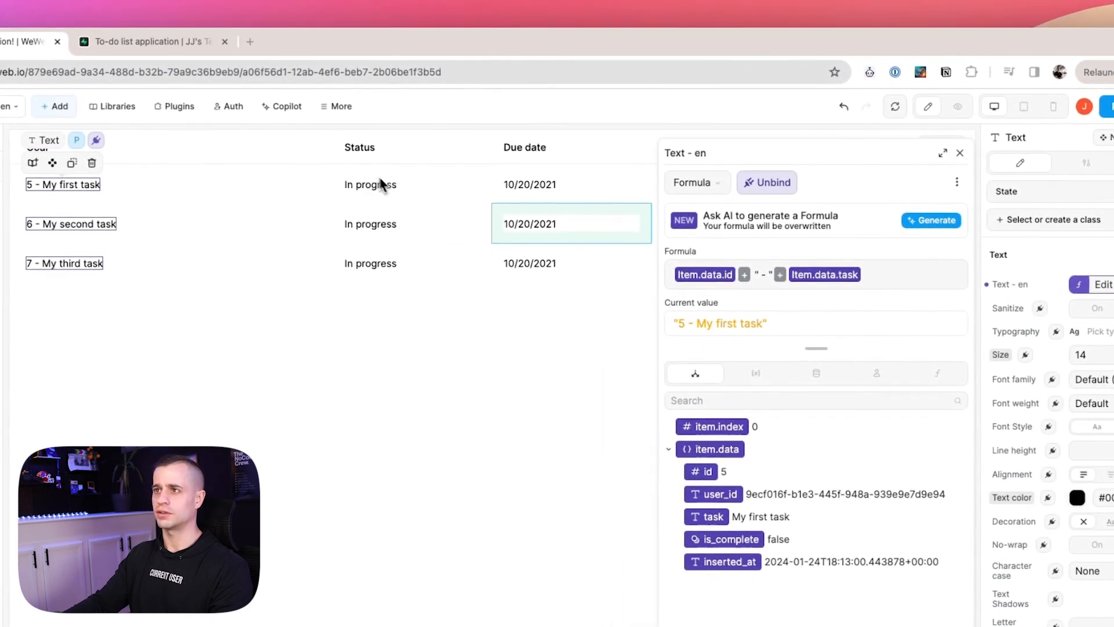
click(372, 188)
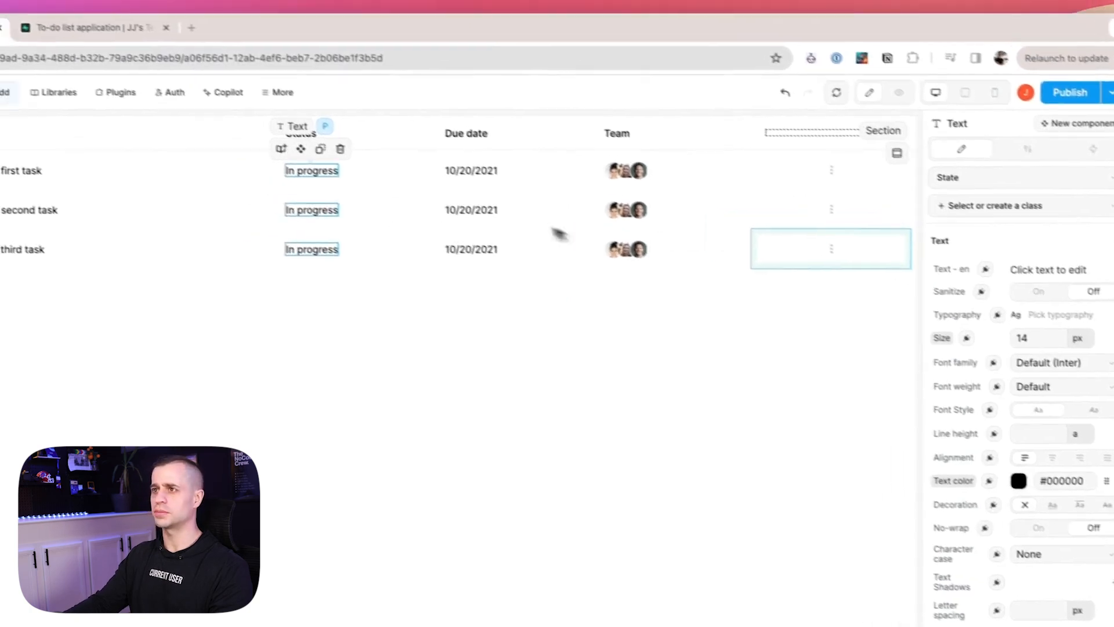
Bind the Status text to if(item.data.is_complete, "Done", "To be Started").
click(985, 269)
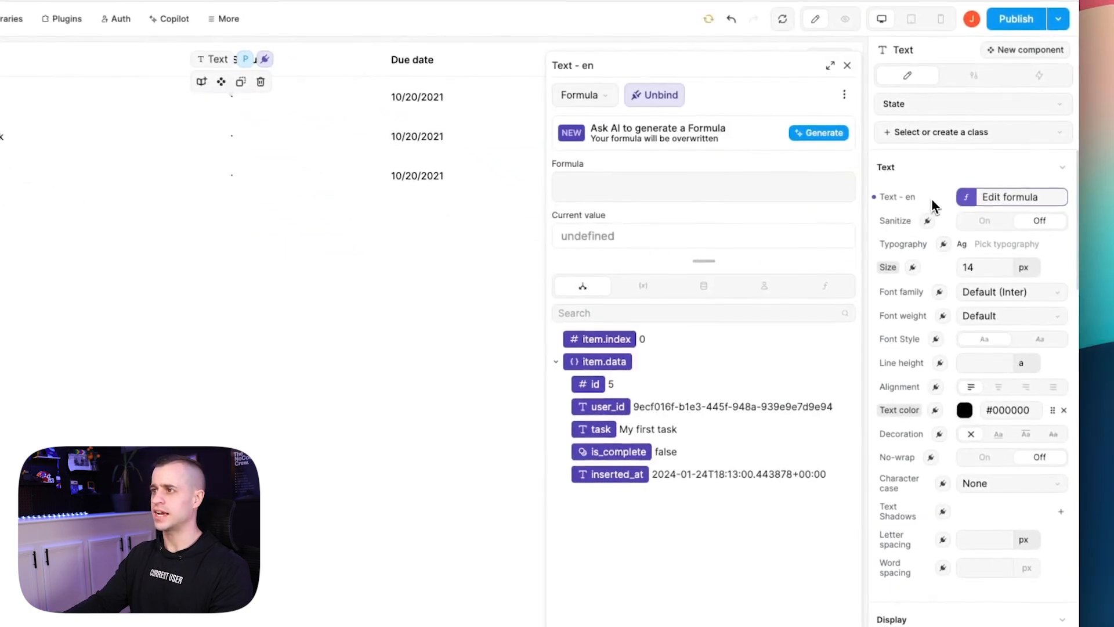
click(644, 185)
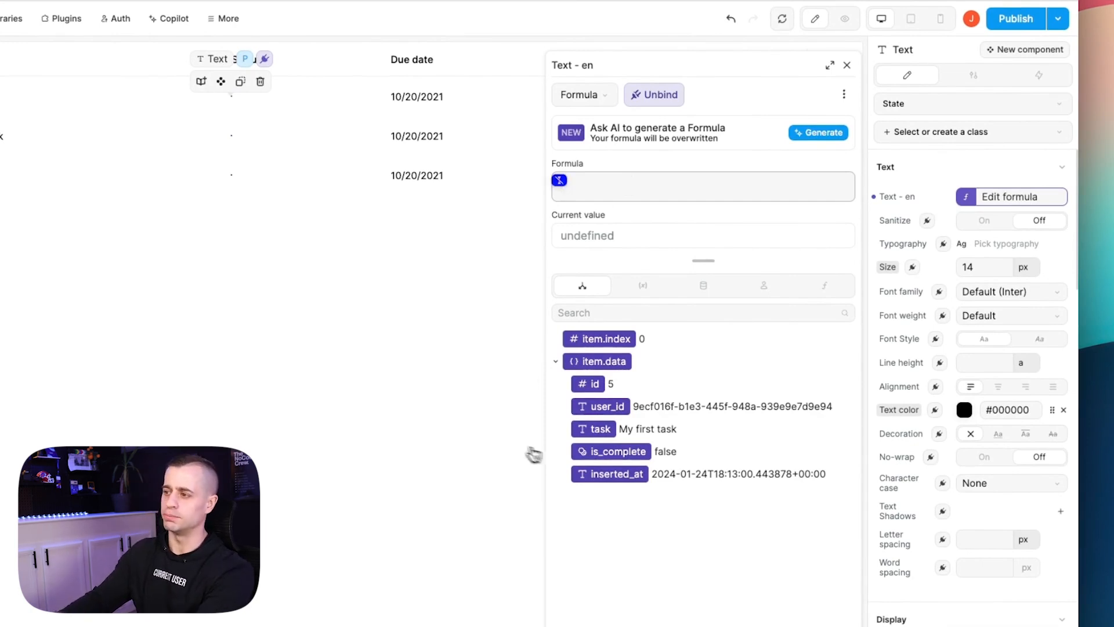
click(625, 453)
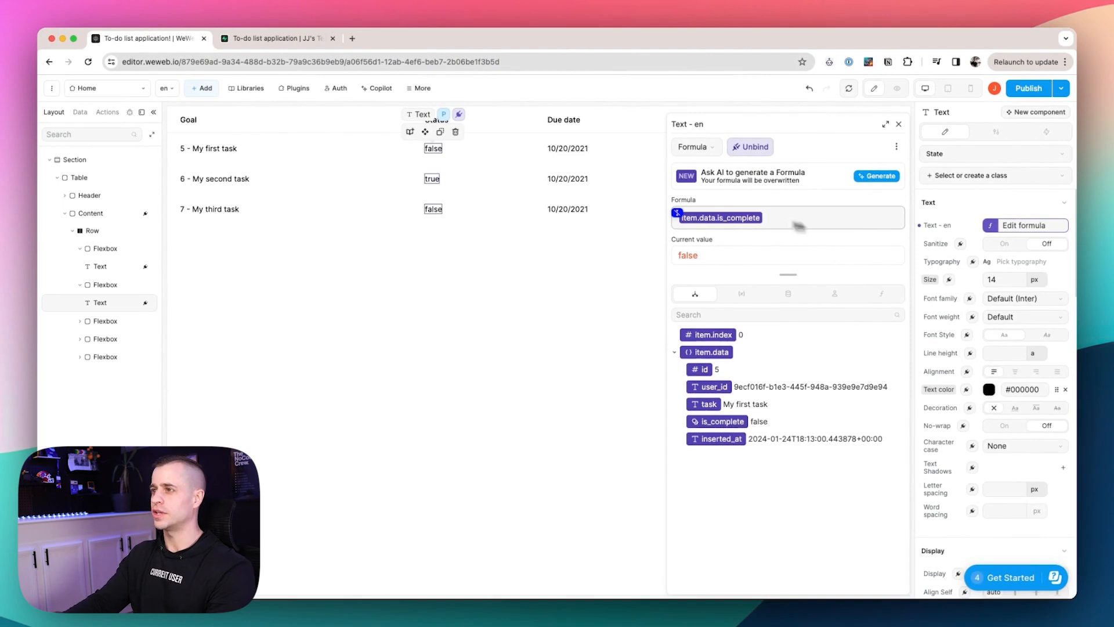
text(if ()
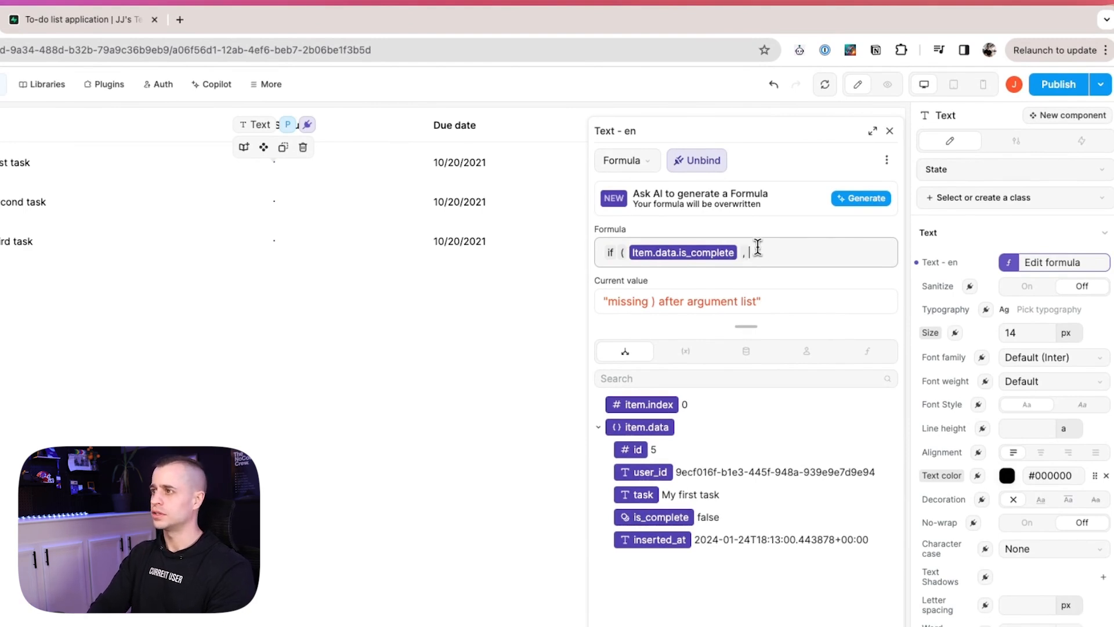
text("done" , "To be Start")
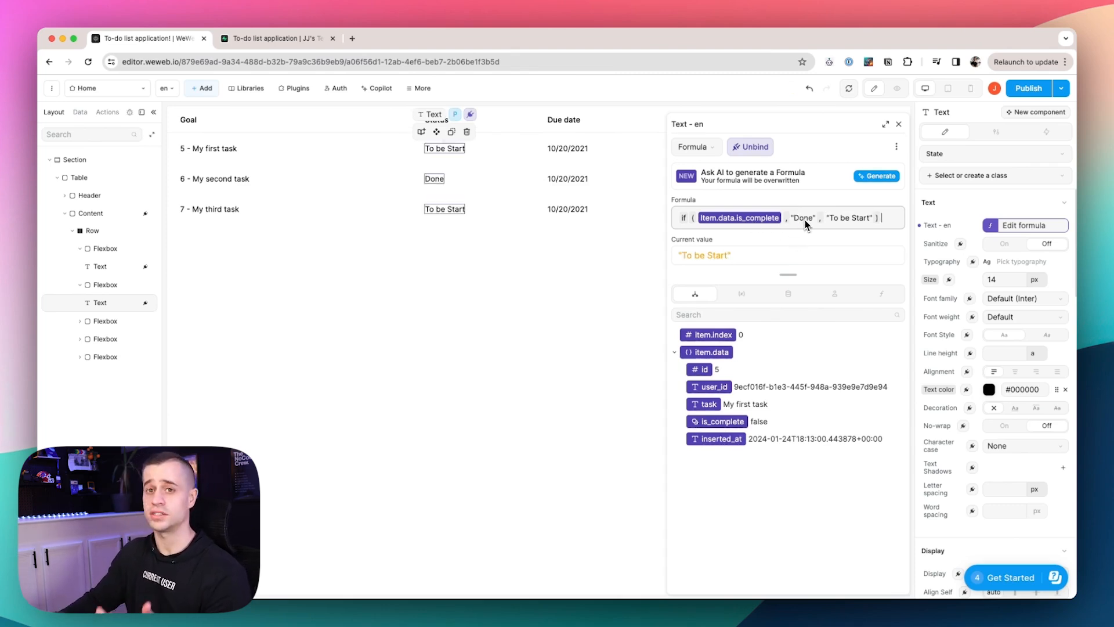
click(863, 217)
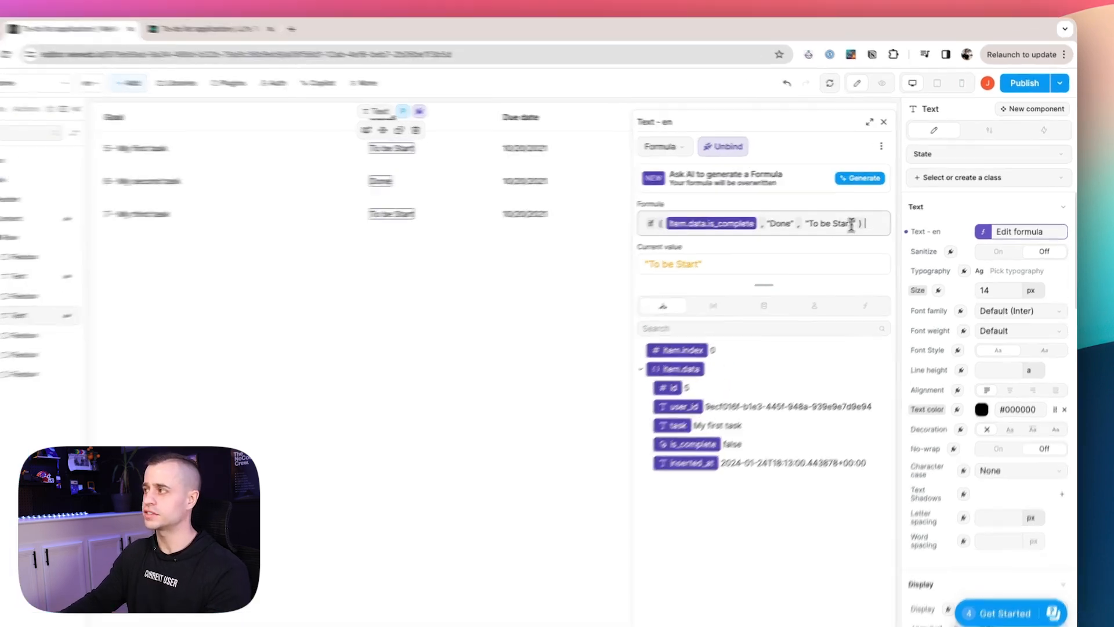
text(ed)
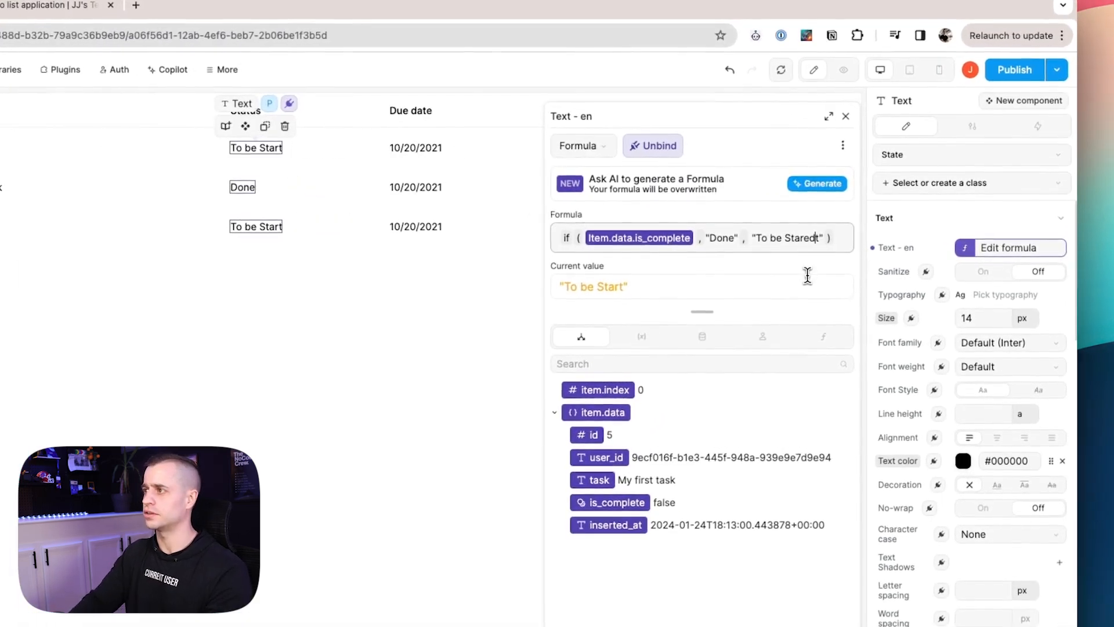
key(BackSpace)
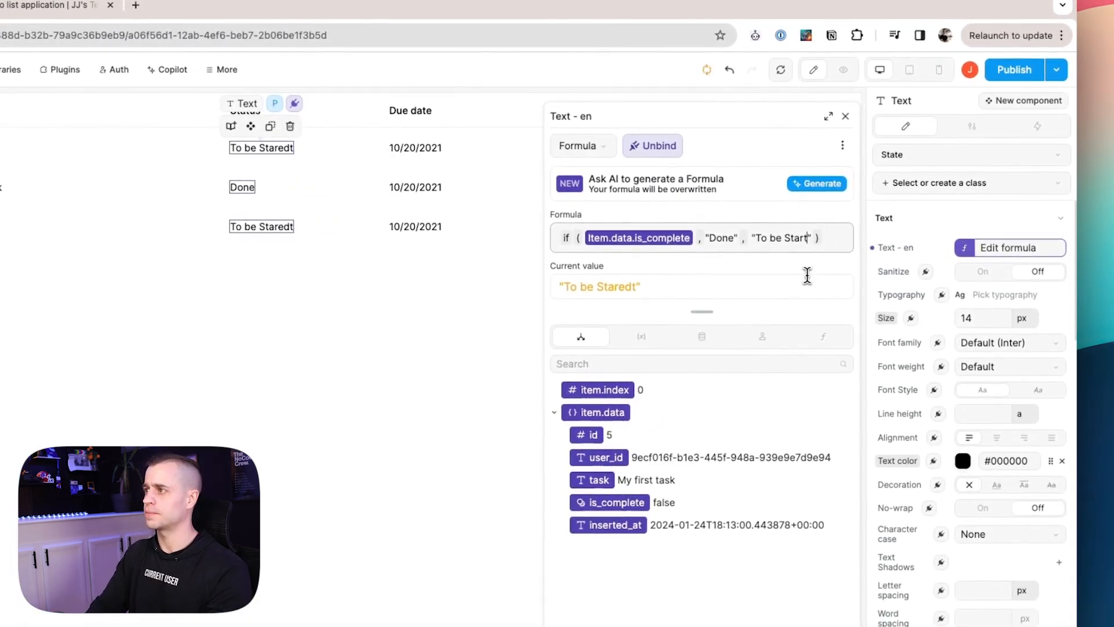
text(ed)
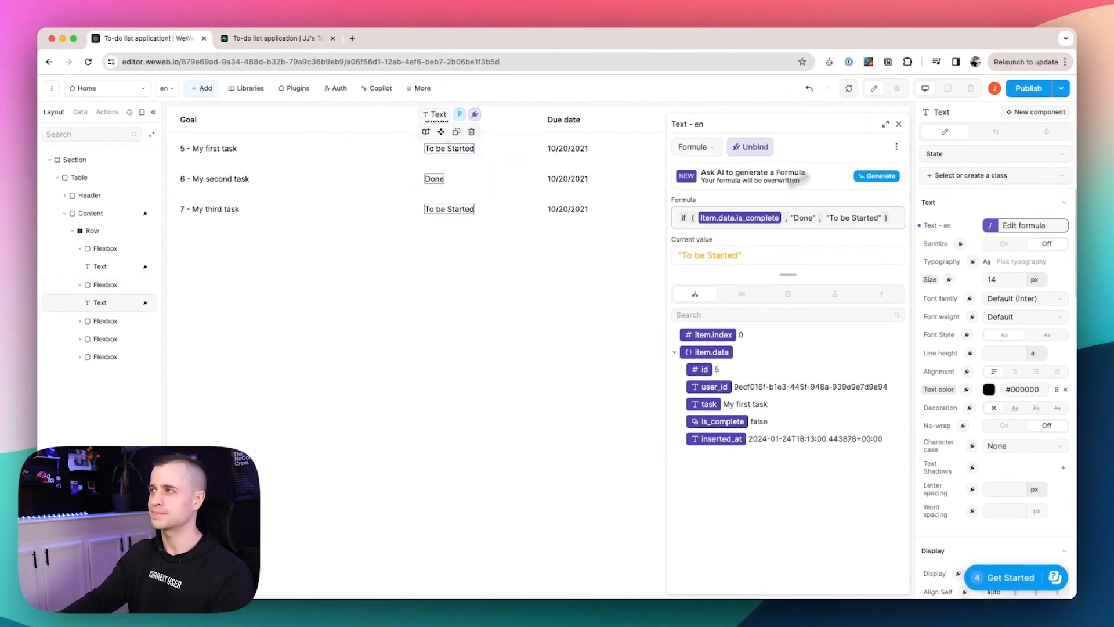
click(899, 124)
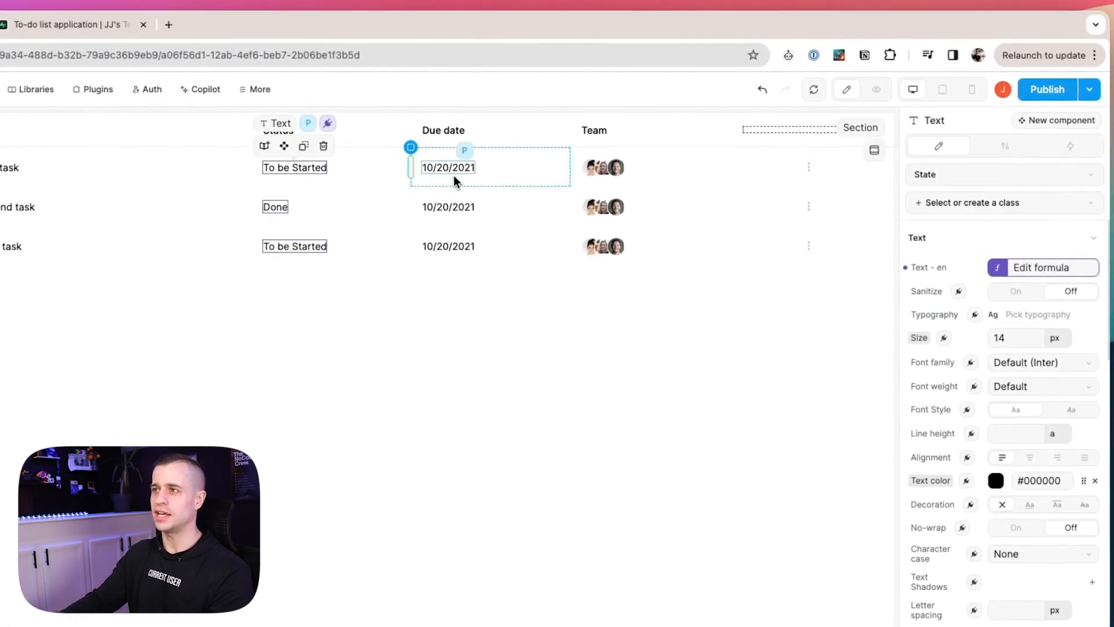
click(455, 181)
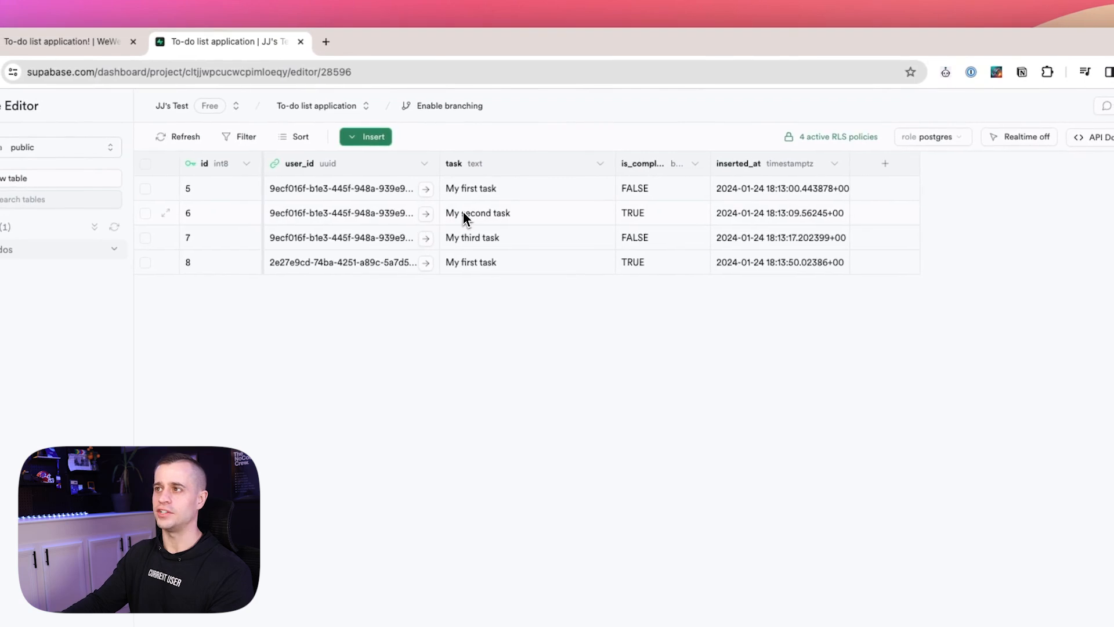
Insert a new column named Due_date with type date into todos and save it.
click(347, 139)
click(393, 200)
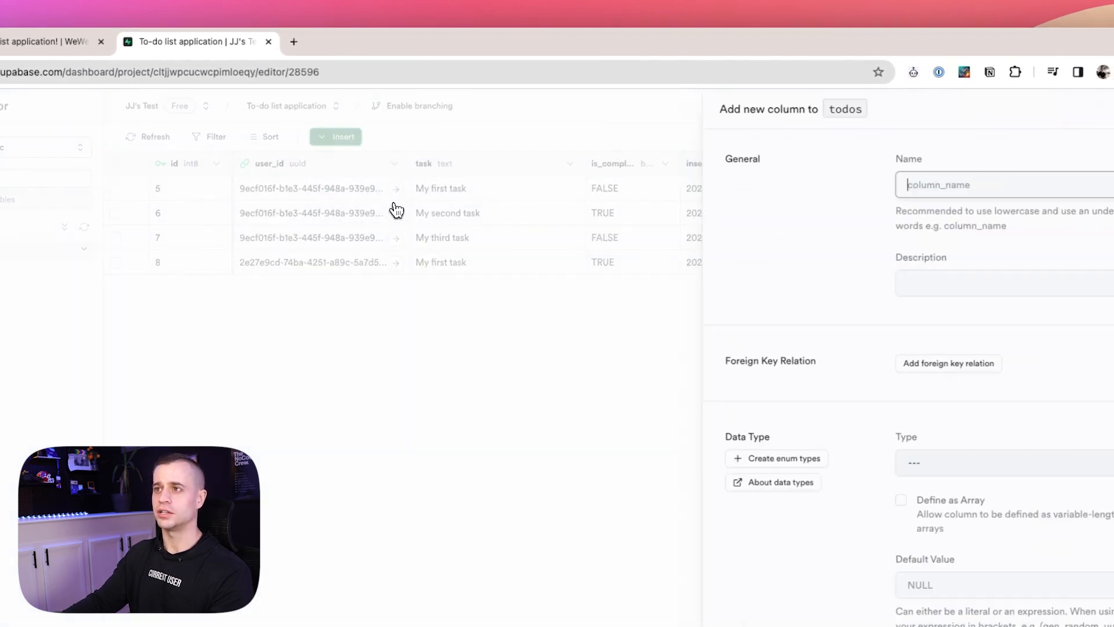
text(Due_date)
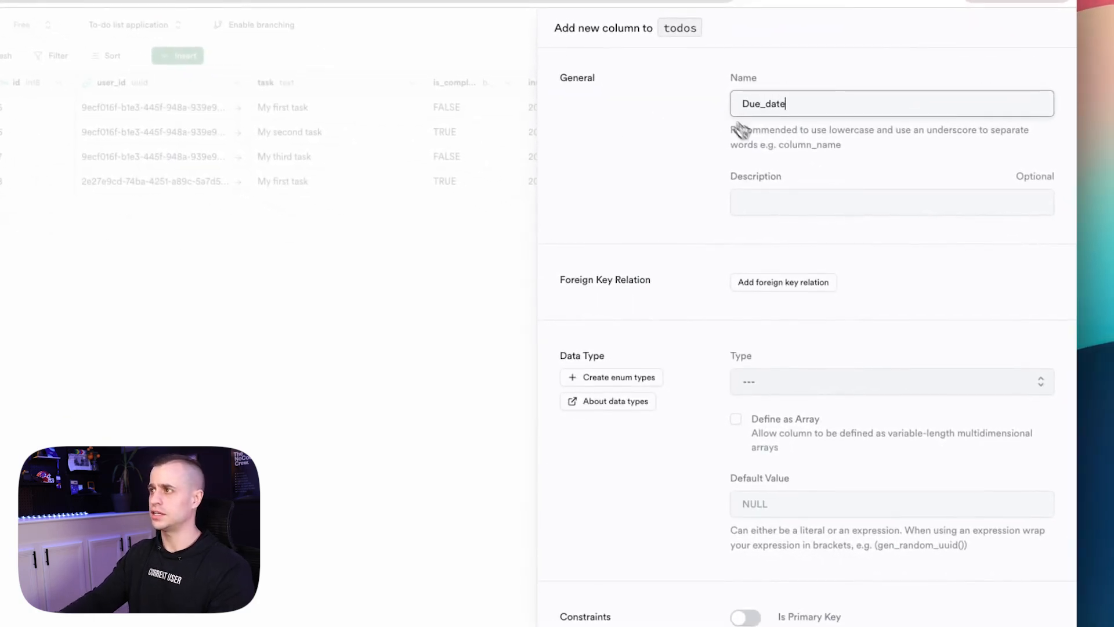
click(791, 201)
click(795, 383)
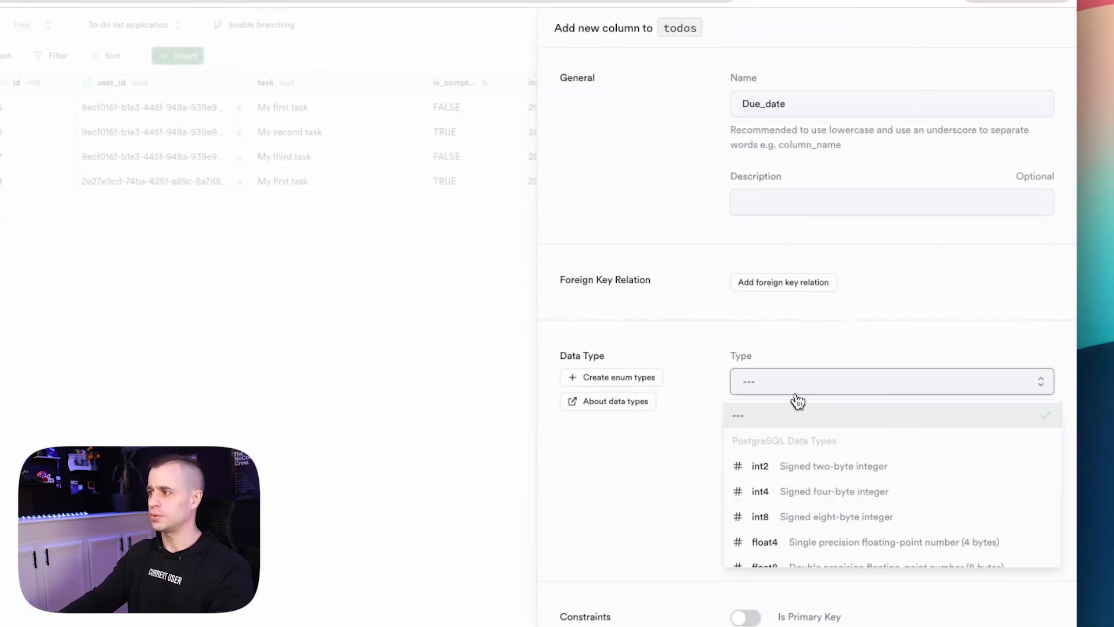
scroll(833, 433, down, 3)
click(824, 478)
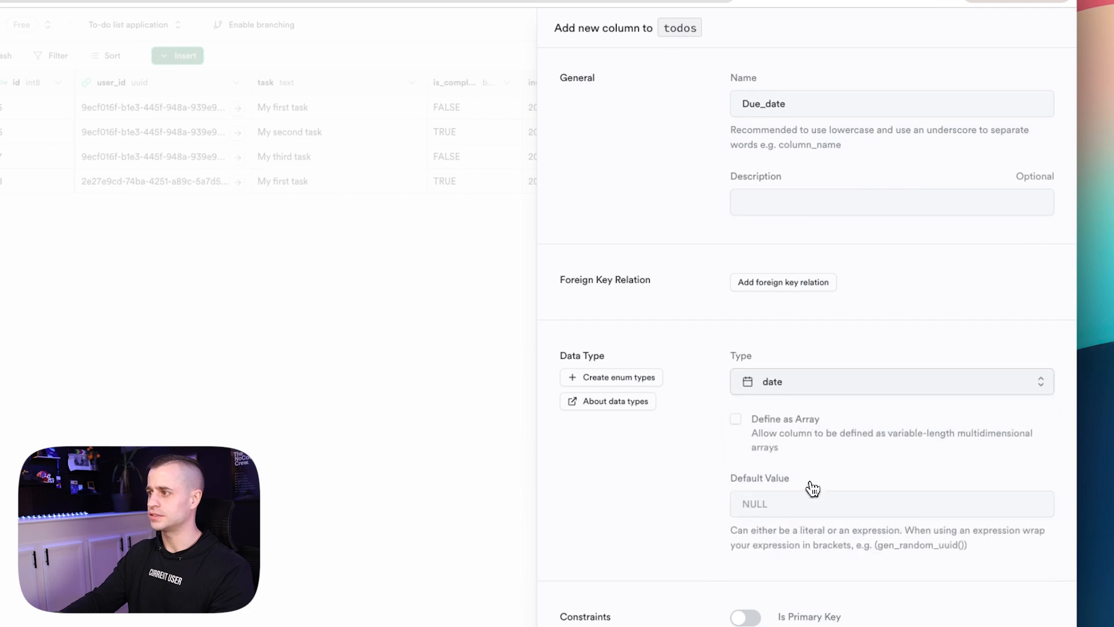
scroll(803, 385, down, 4)
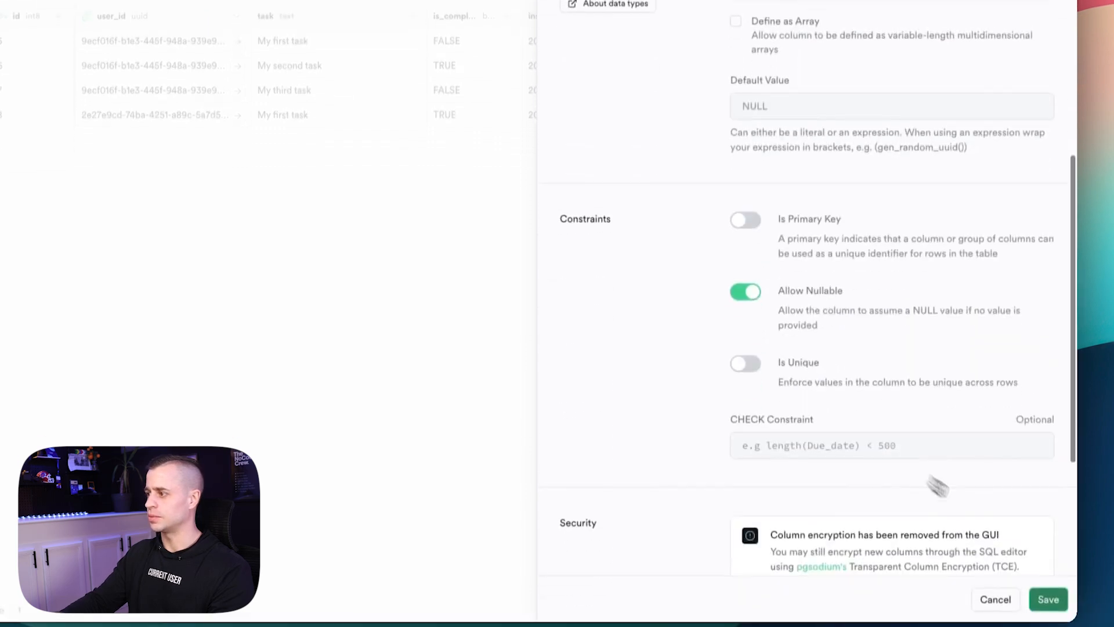
click(1044, 586)
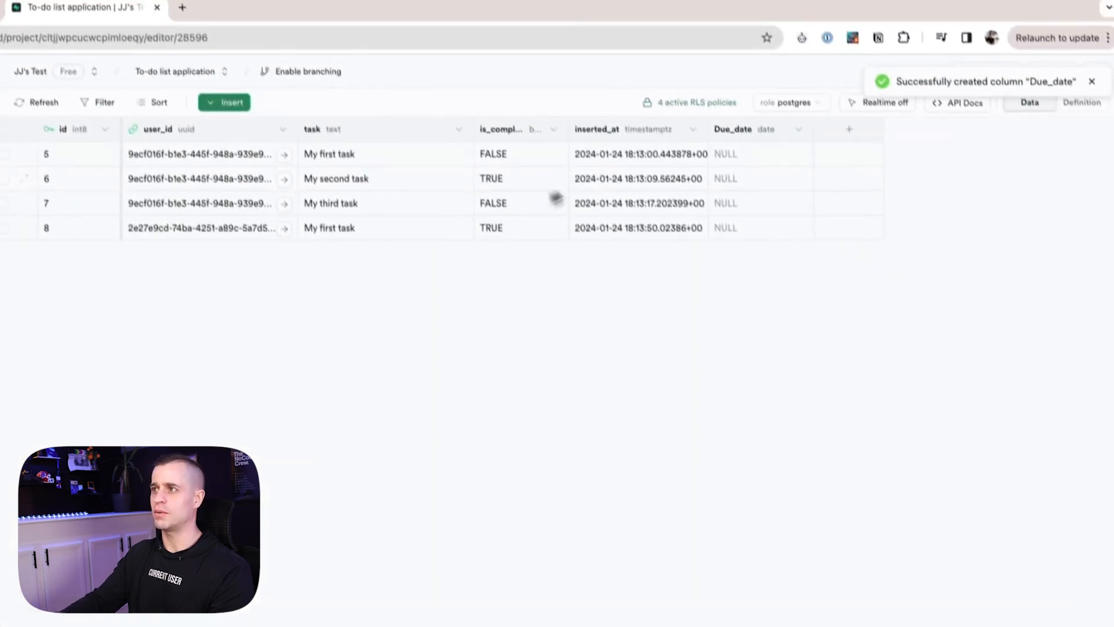
Set the Due_date of tasks 5 and 7 to 2024-01-26.
click(693, 33)
double_click(740, 180)
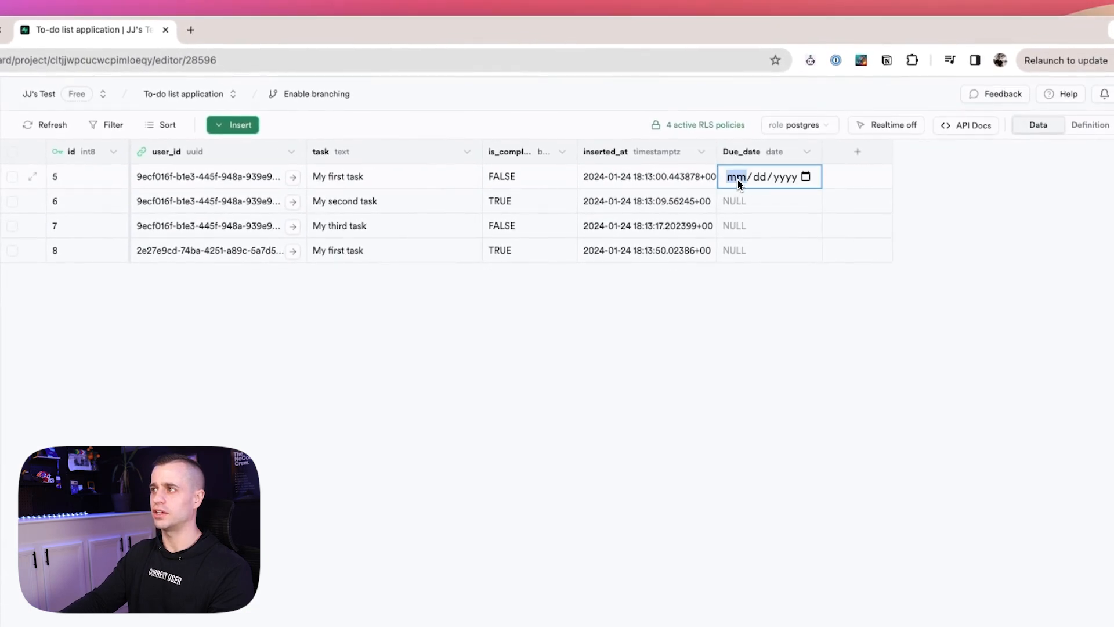
click(804, 177)
click(830, 314)
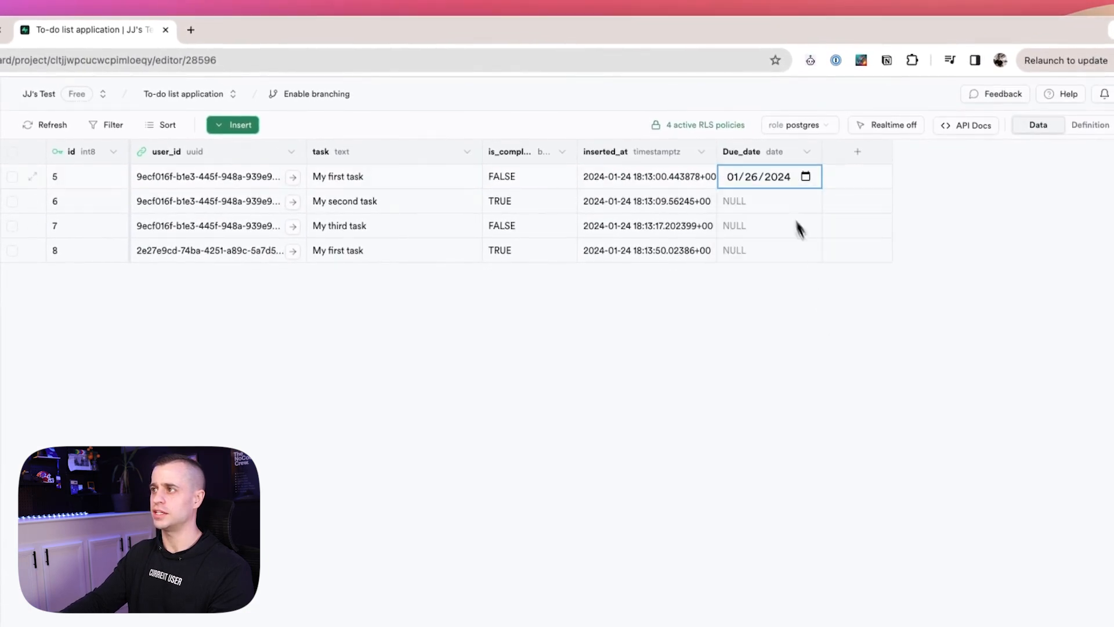
click(792, 227)
double_click(795, 206)
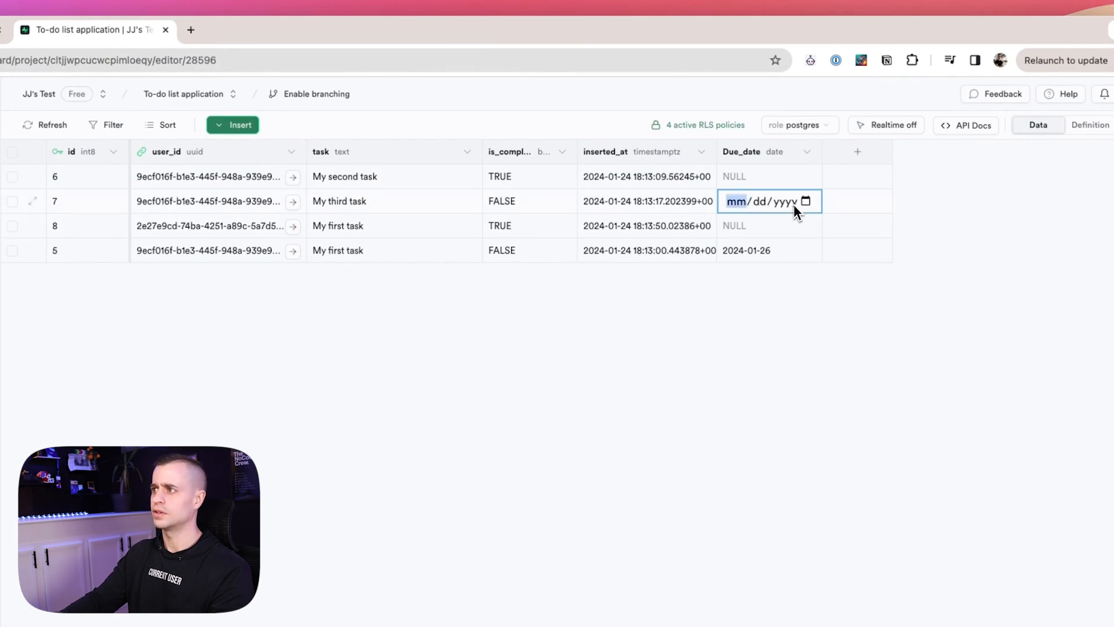
click(806, 202)
click(832, 335)
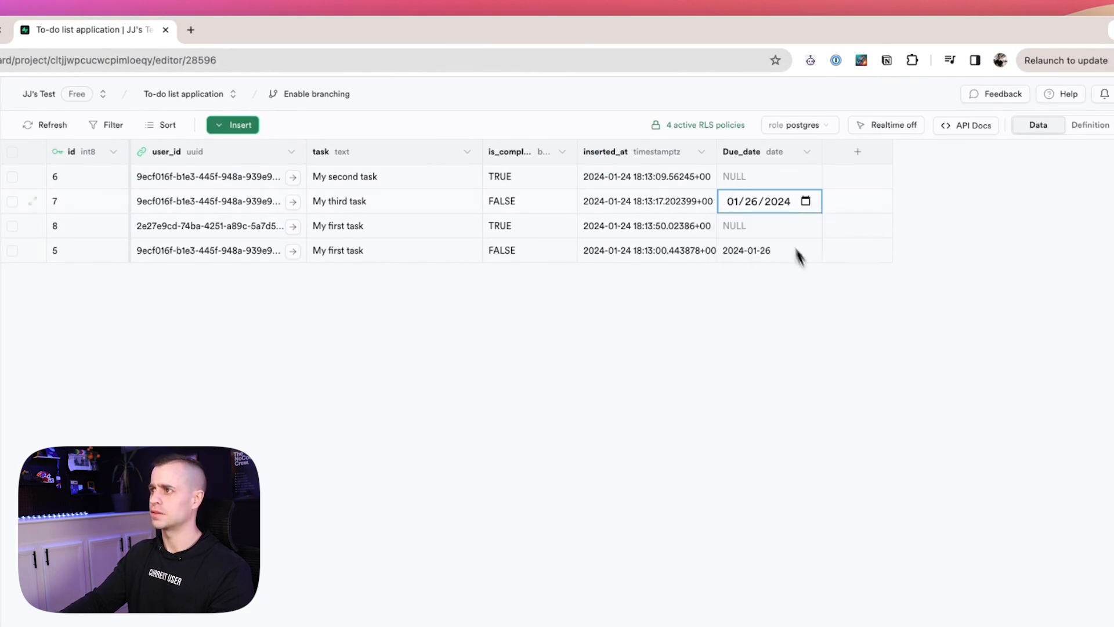
click(742, 230)
Set task 8's due date to 2024-01-20 and task 6's to 2024-01-19.
double_click(742, 225)
double_click(751, 201)
click(805, 202)
click(856, 313)
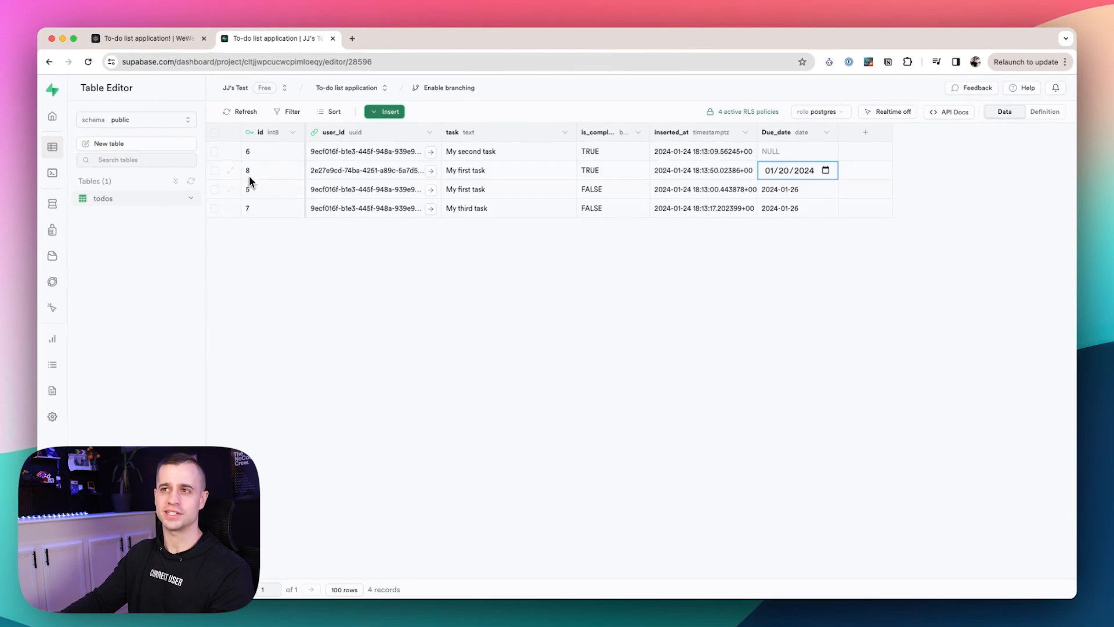
click(828, 152)
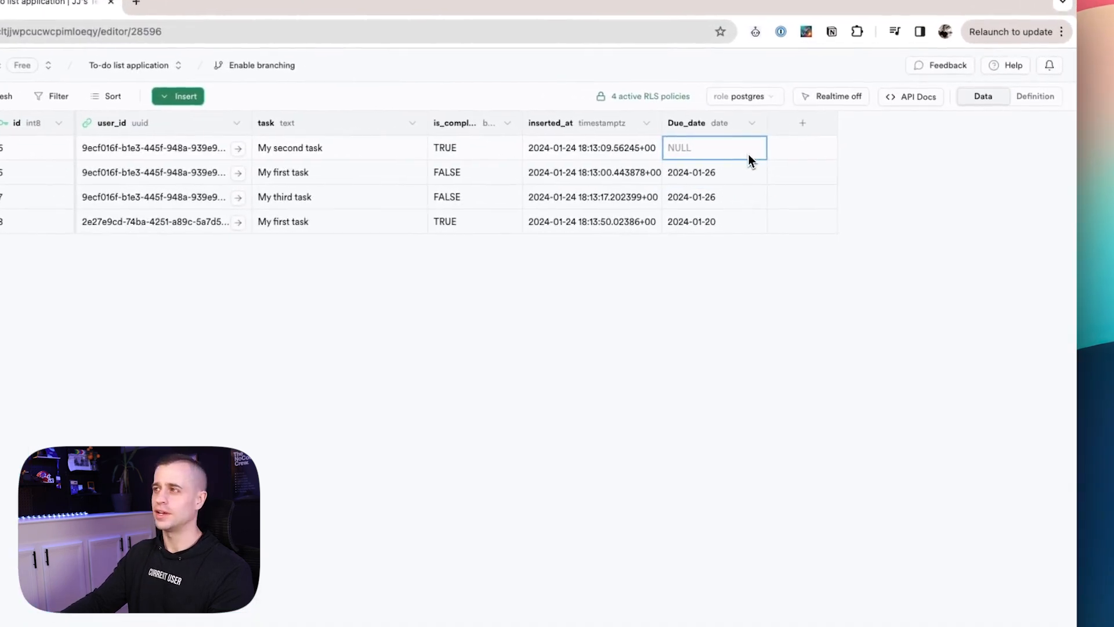
double_click(828, 153)
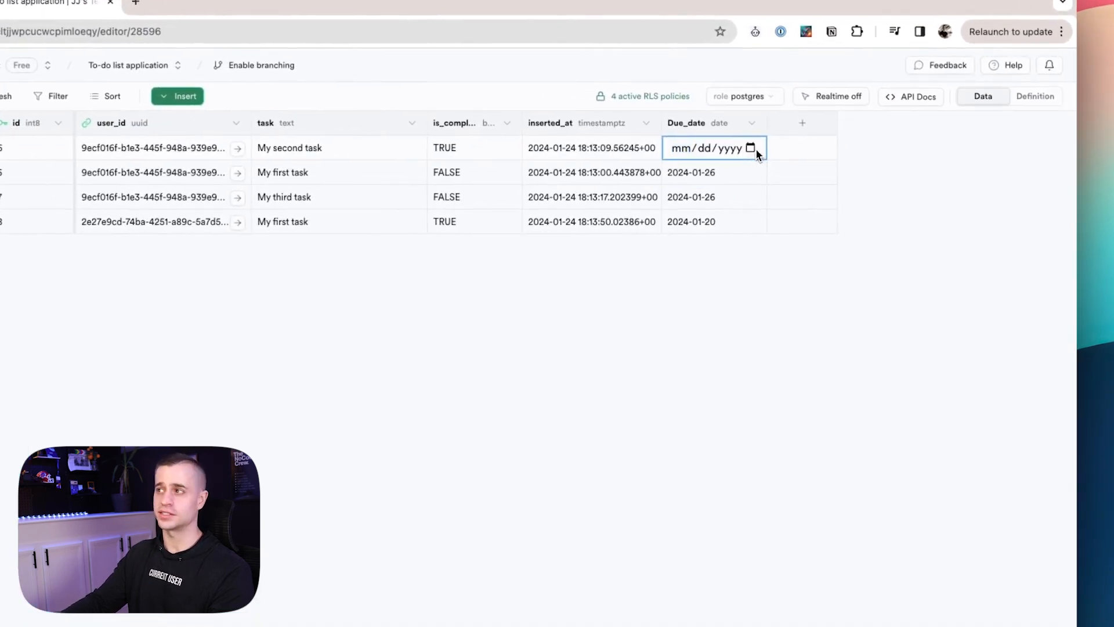
click(756, 149)
click(778, 260)
click(751, 378)
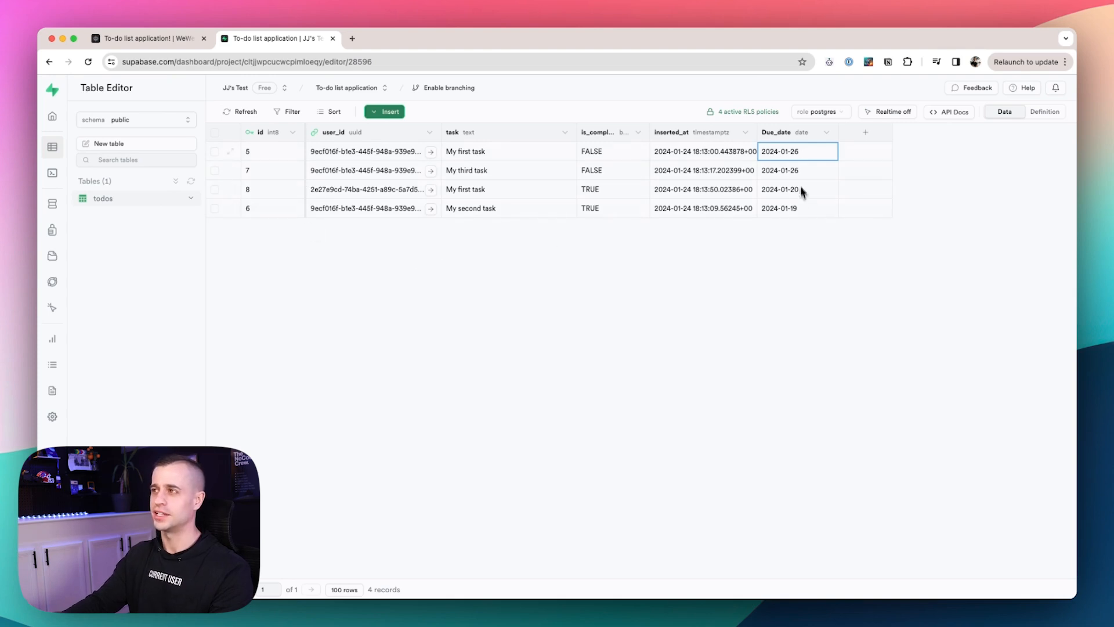
click(167, 42)
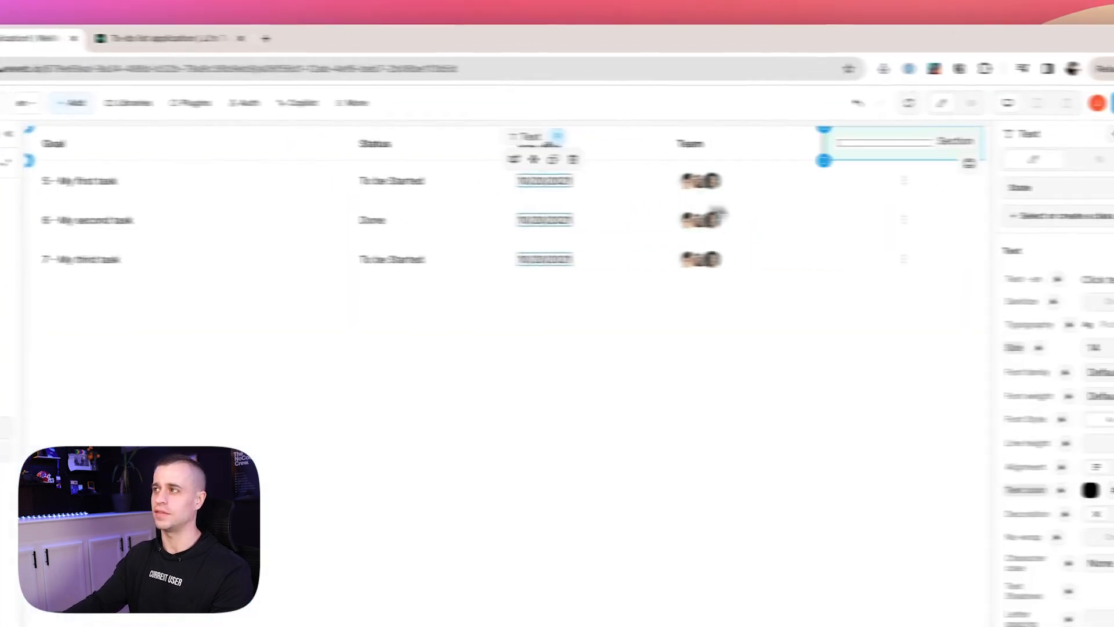
Refresh the data and bind the first-row Due date text to item.data.Due_date.
click(849, 89)
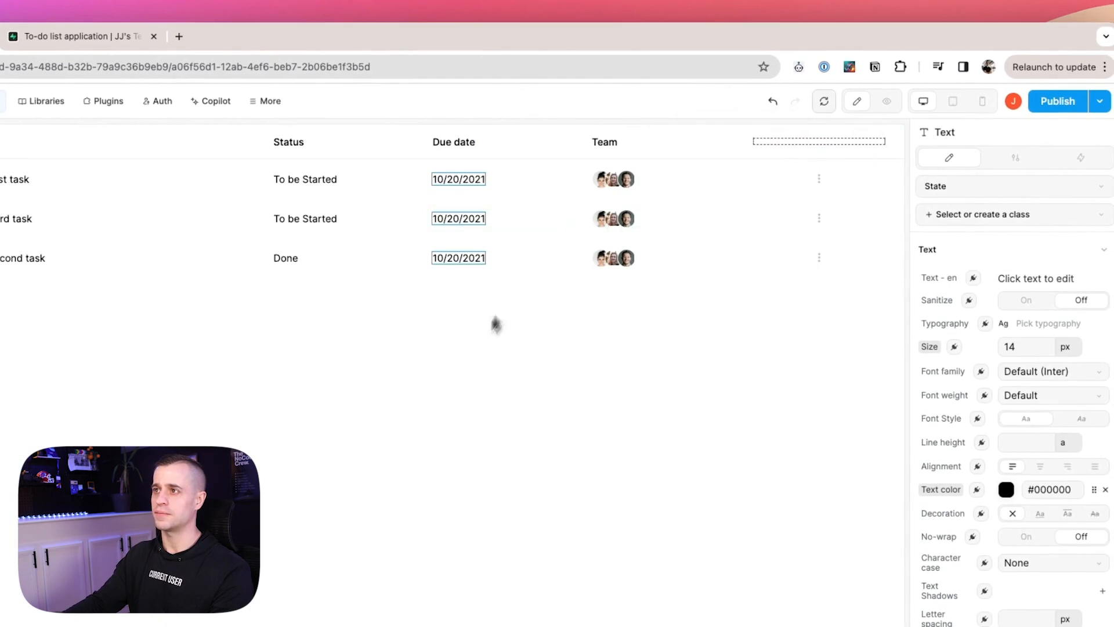
click(453, 187)
click(973, 278)
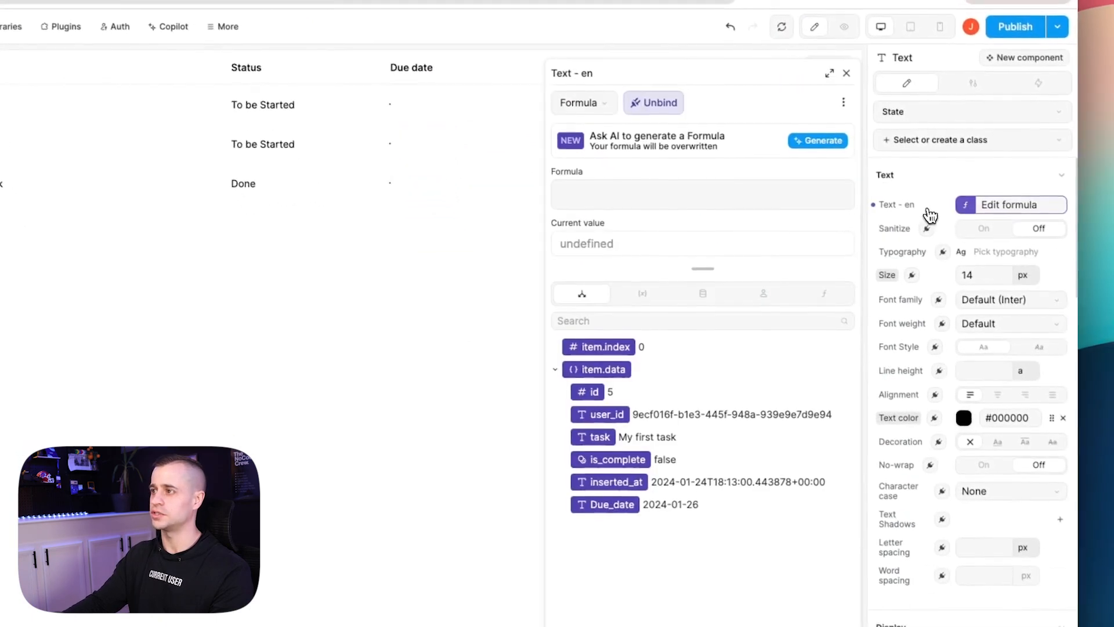
click(624, 511)
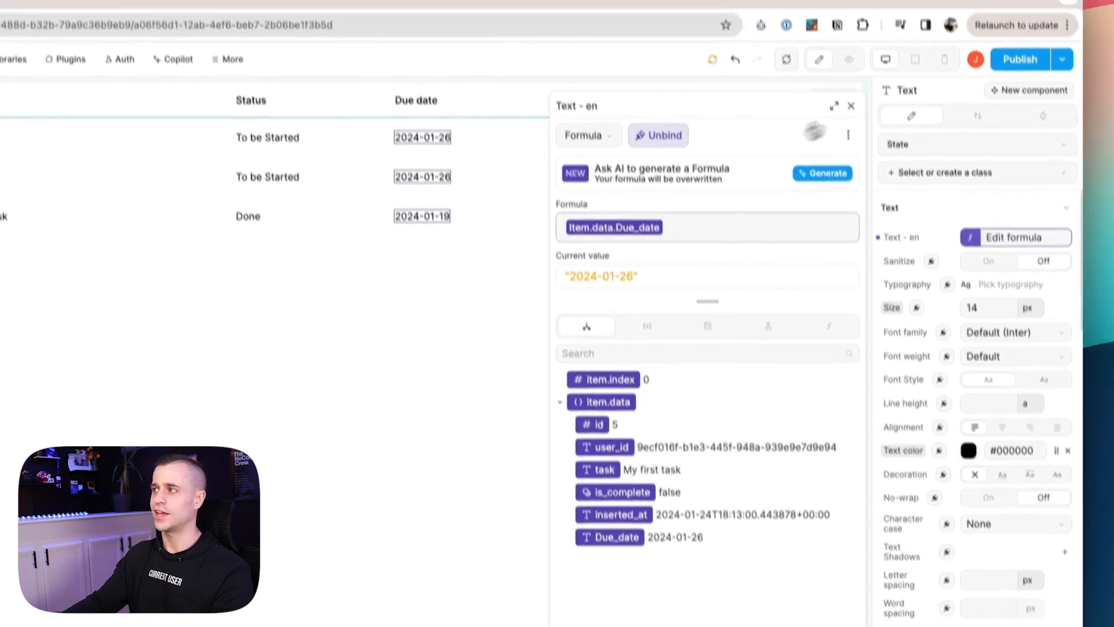
Delete the Team header and avatar cells from the task table.
click(845, 71)
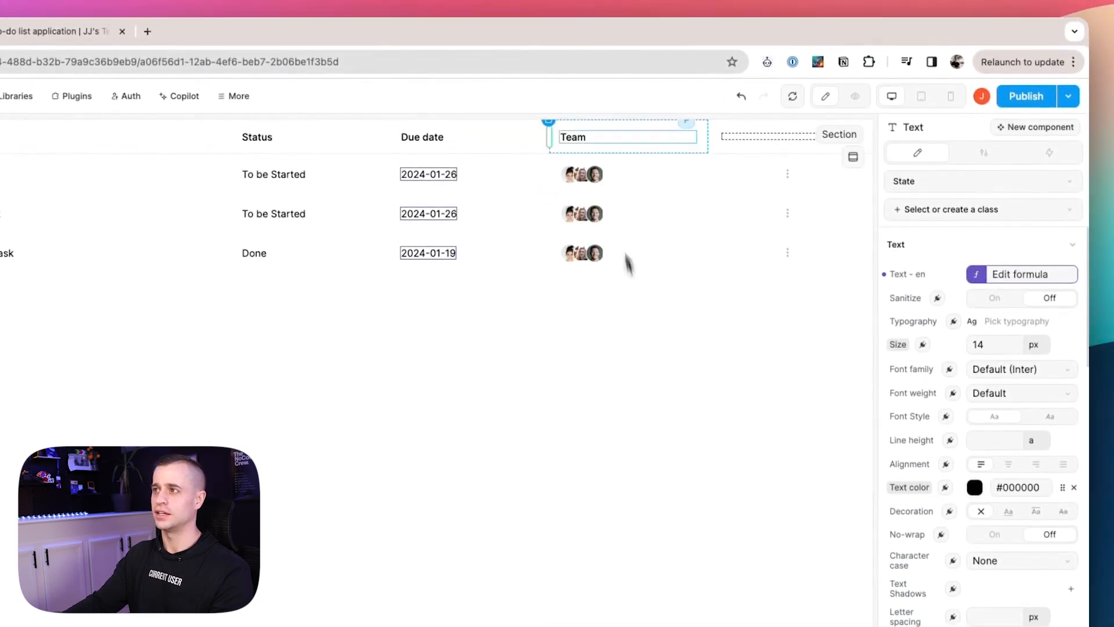
click(591, 148)
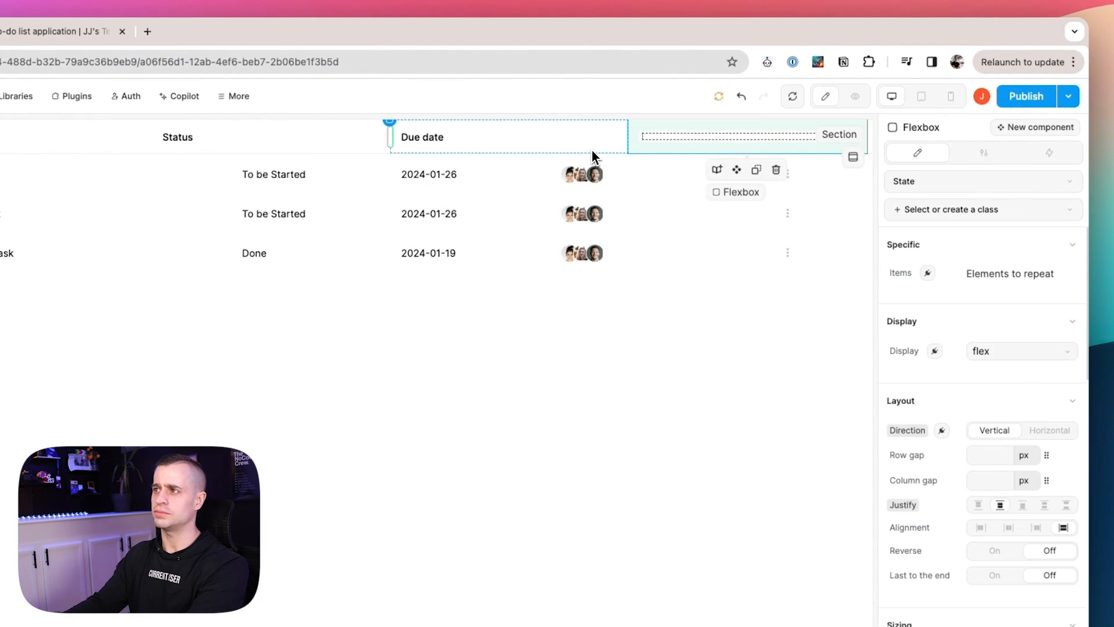
click(622, 185)
key(Delete)
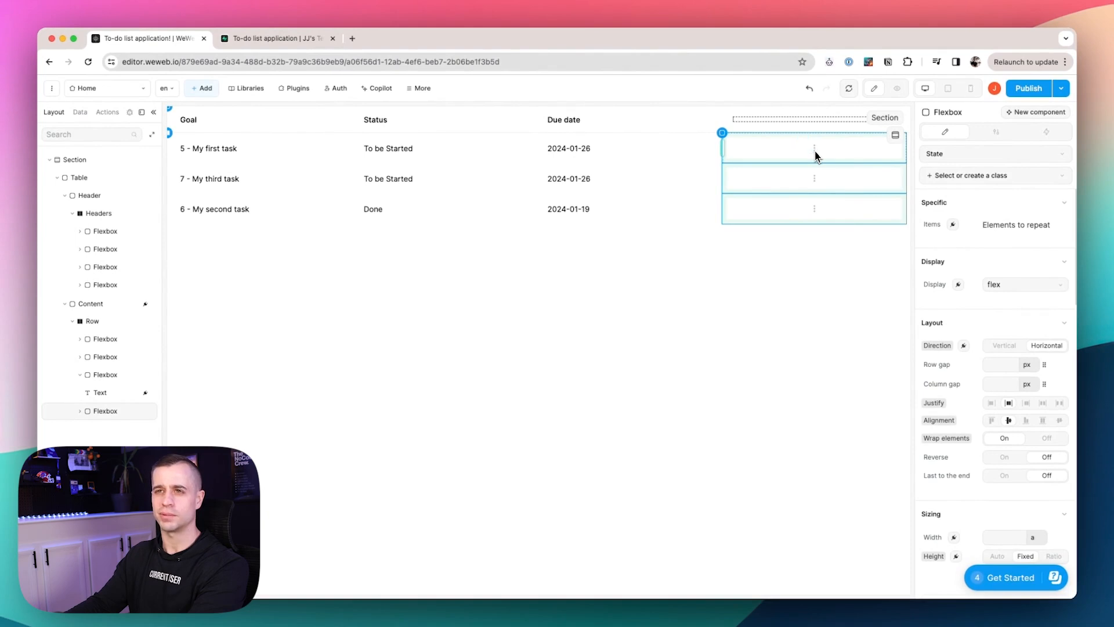
click(80, 178)
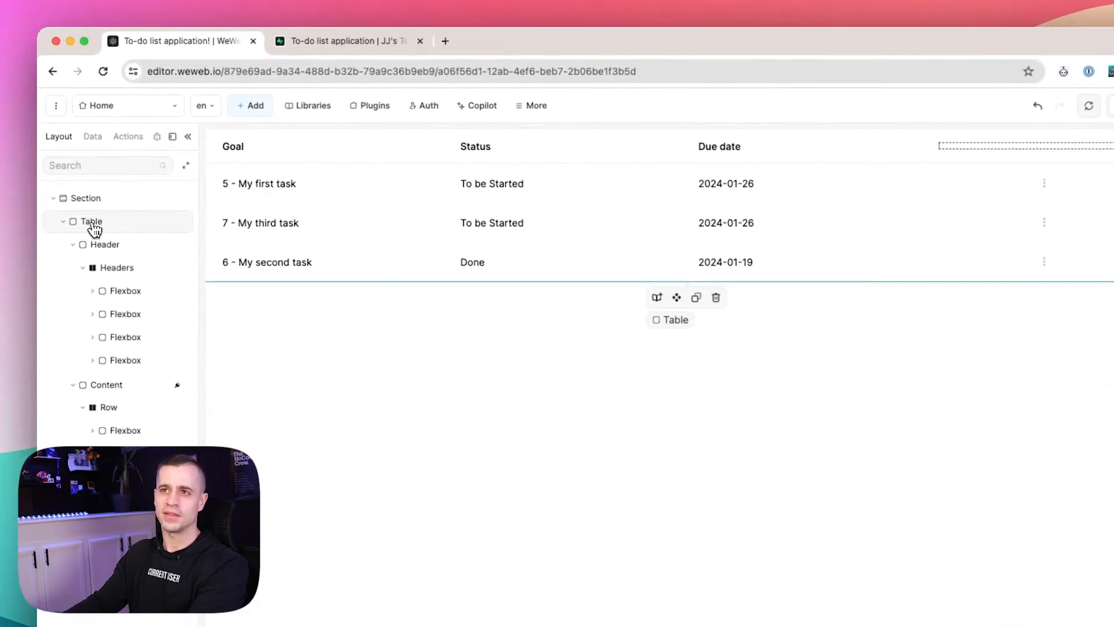
click(85, 203)
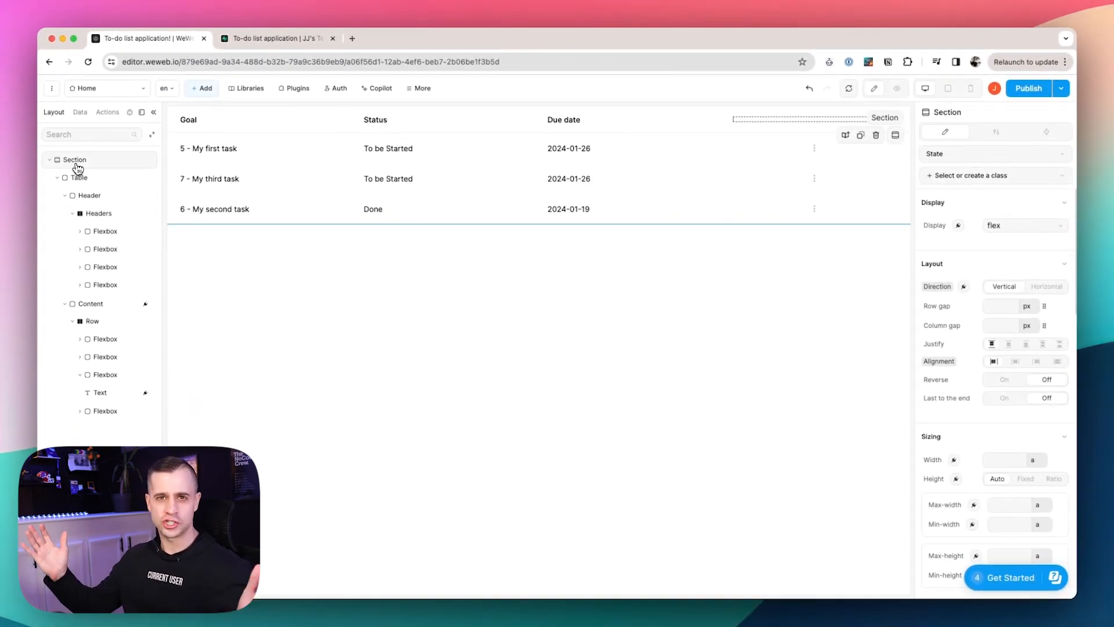
Give the table a 1280 px maximum width and center it in the section.
click(79, 177)
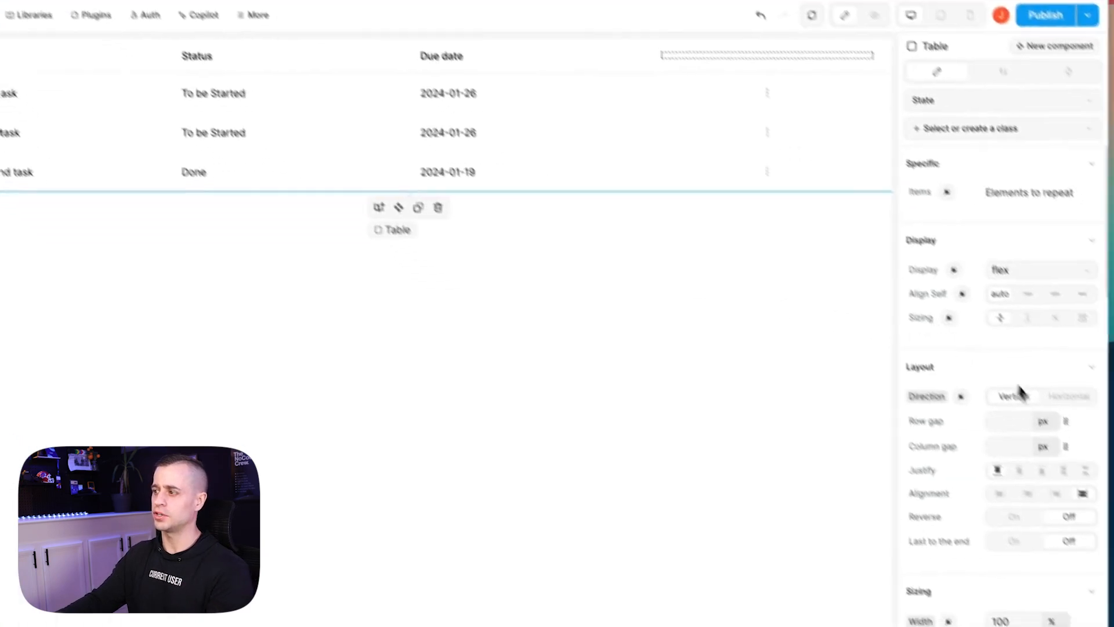
scroll(1021, 392, down, 5)
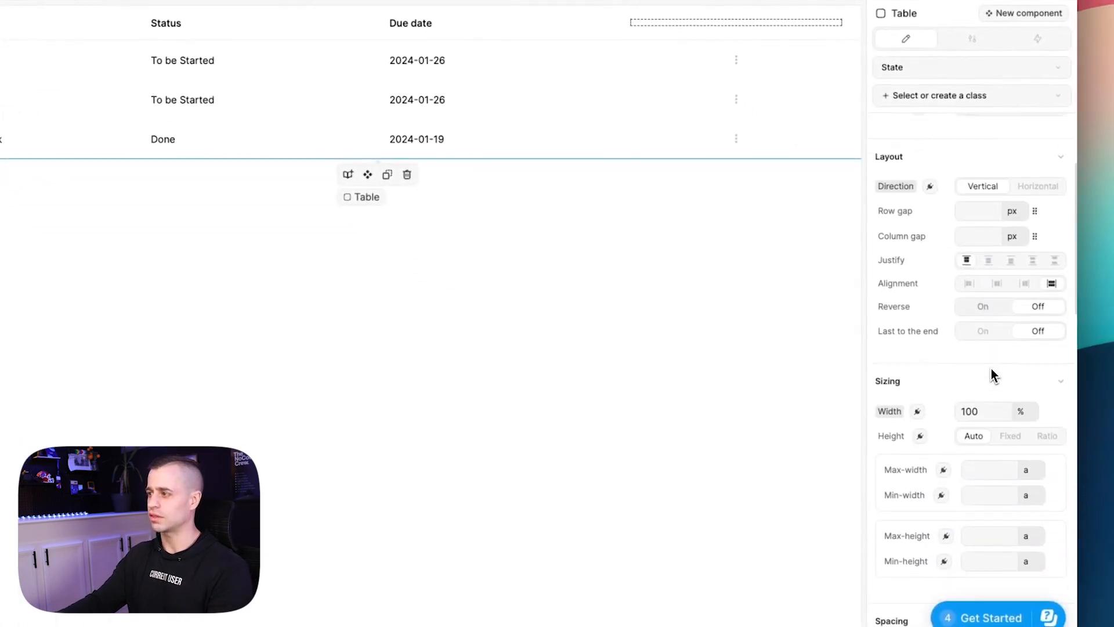
click(998, 395)
text(1280)
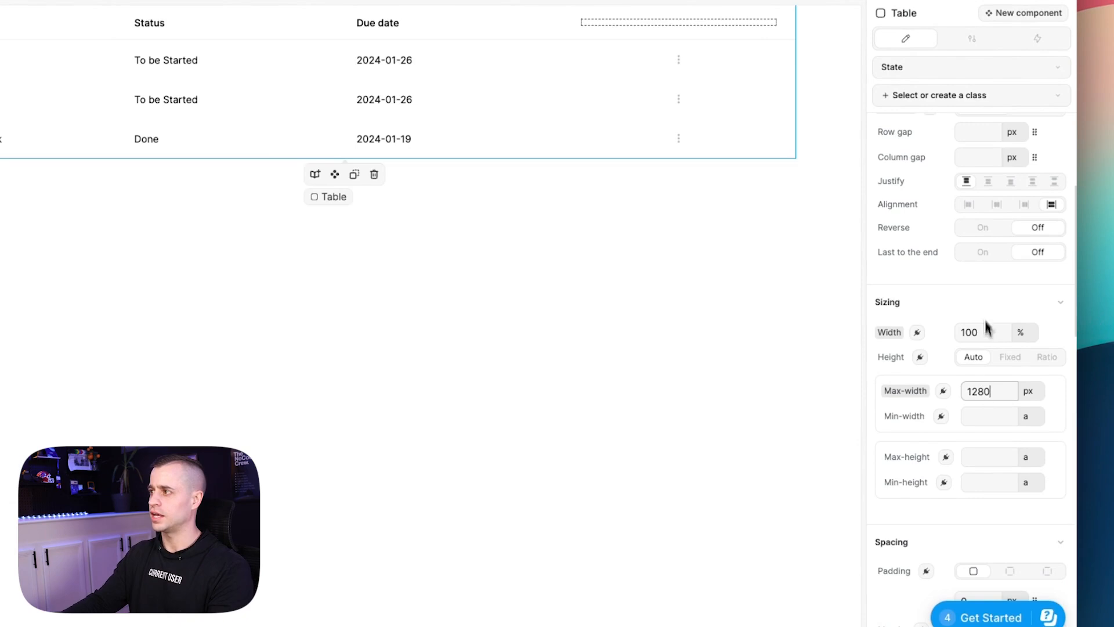
scroll(1001, 284, up, 1)
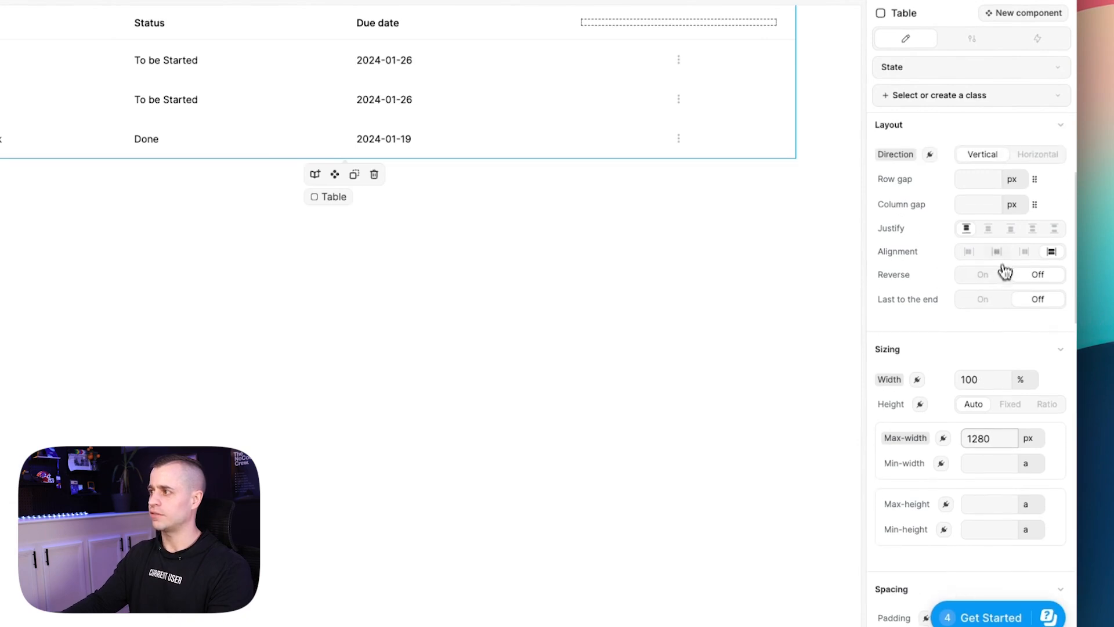
click(999, 252)
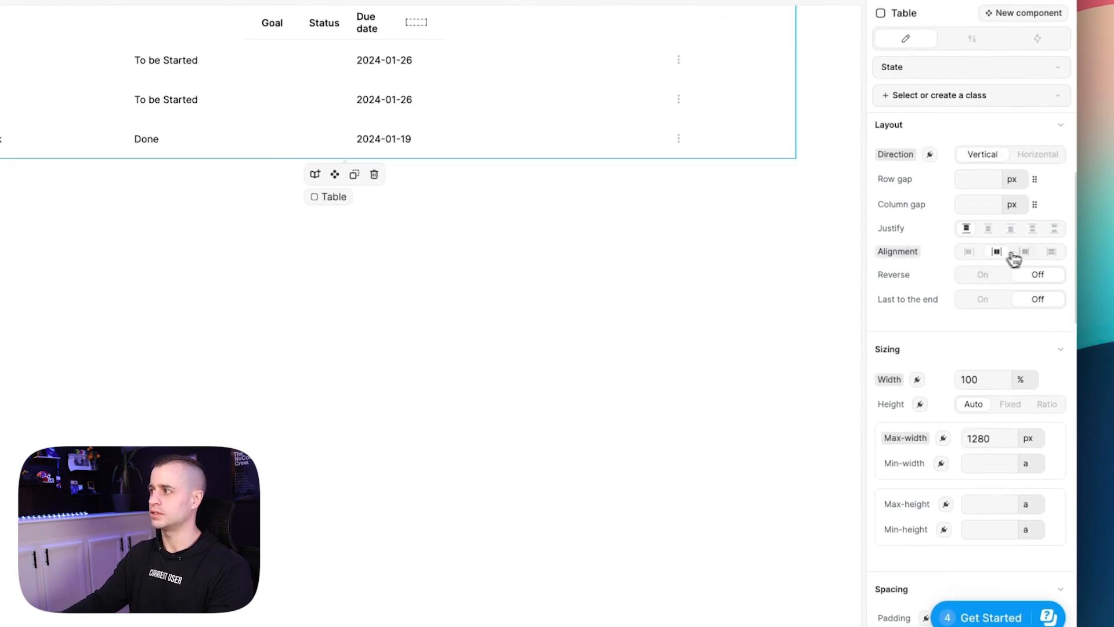
click(1052, 253)
scroll(995, 471, up, 4)
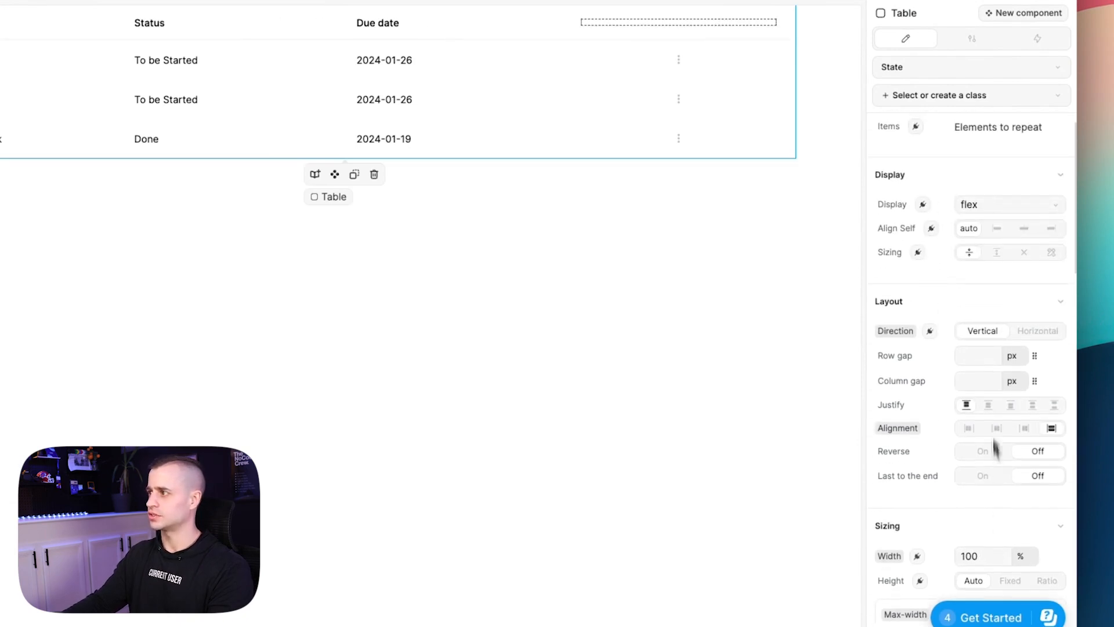
click(1024, 230)
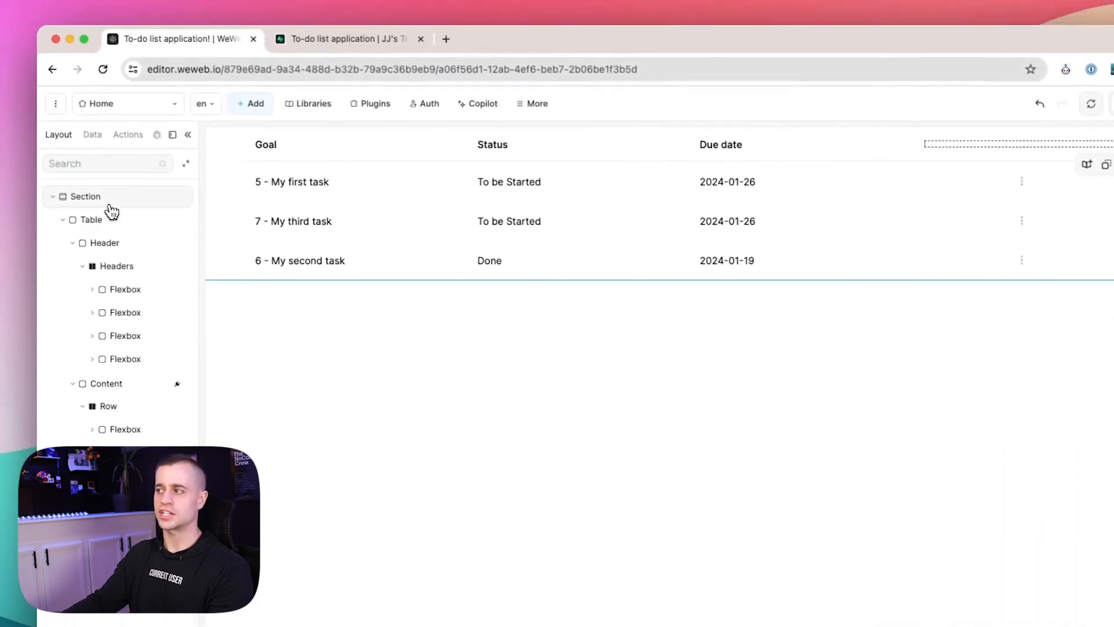
Set the section's padding to 48 px.
scroll(990, 343, down, 4)
click(978, 476)
text(48)
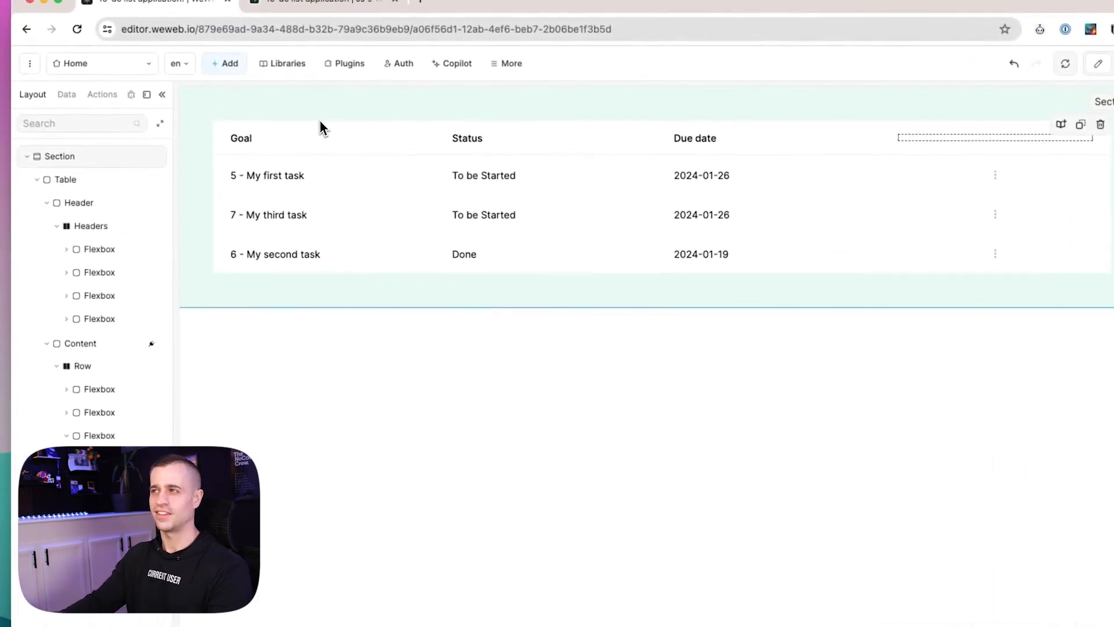
Set the table's border width to 1 px and lighten its colour to light grey.
click(63, 179)
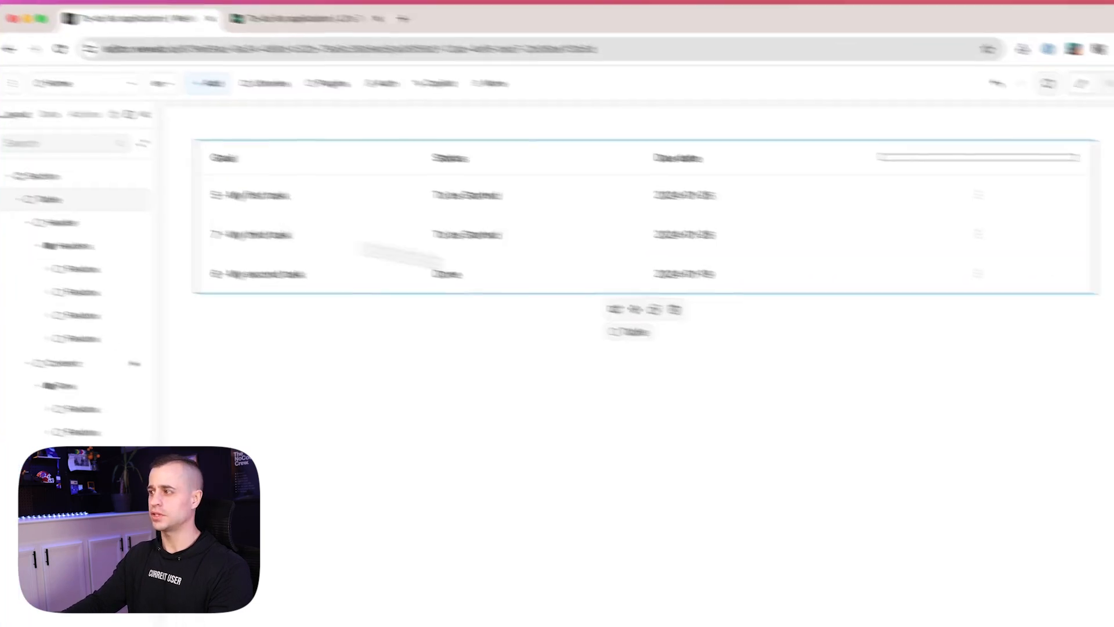
scroll(989, 415, down, 5)
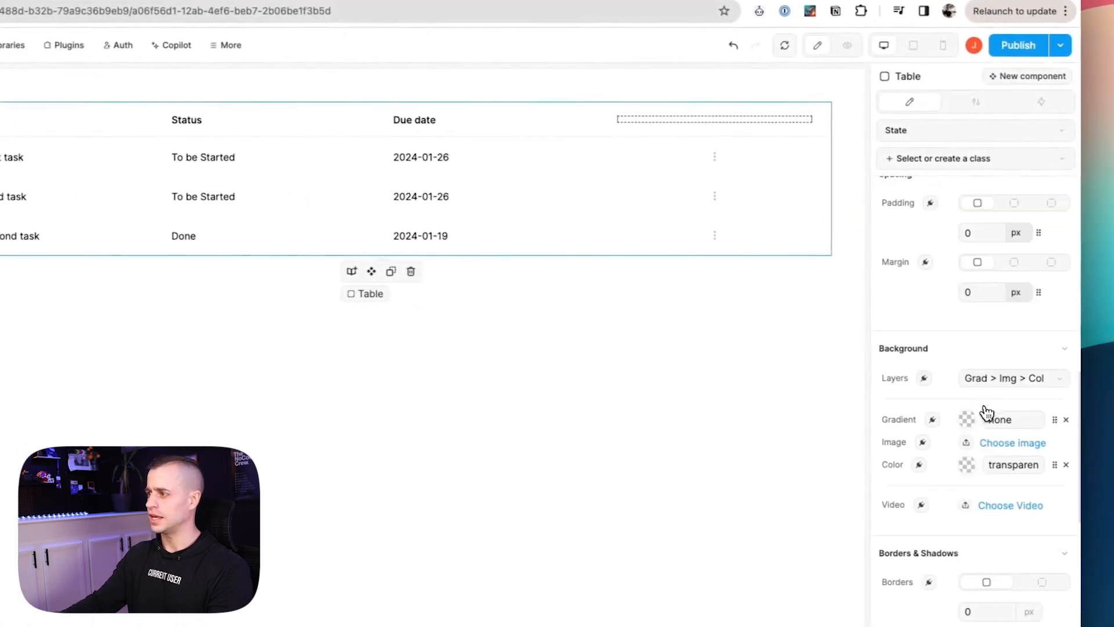
scroll(948, 435, down, 4)
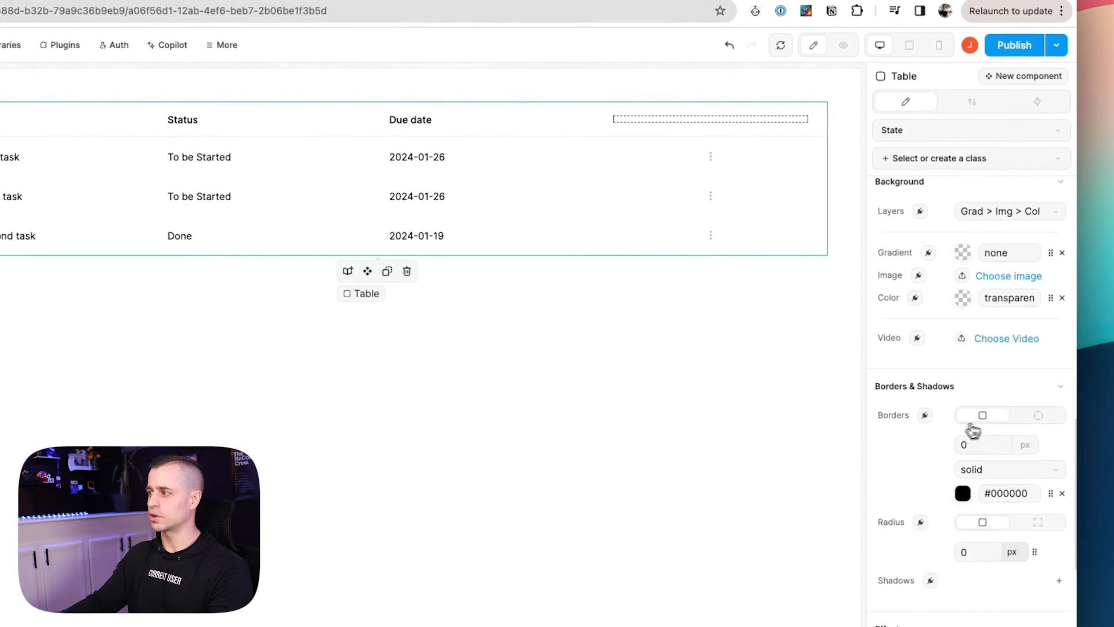
text(12)
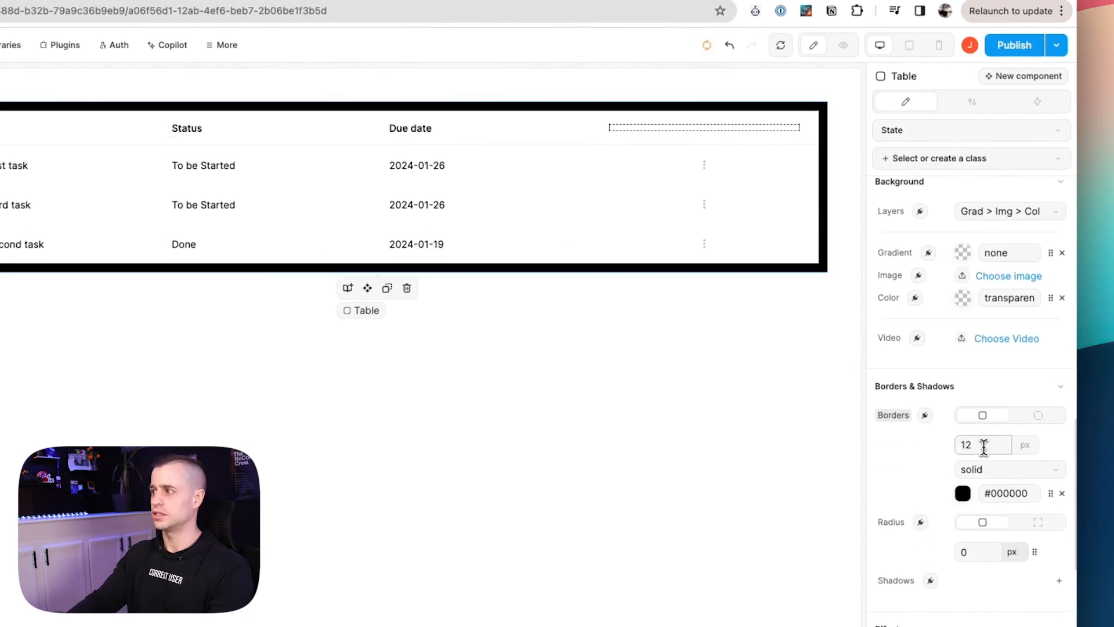
key(BackSpace)
key(BackSpace)
scroll(967, 447, down, 2)
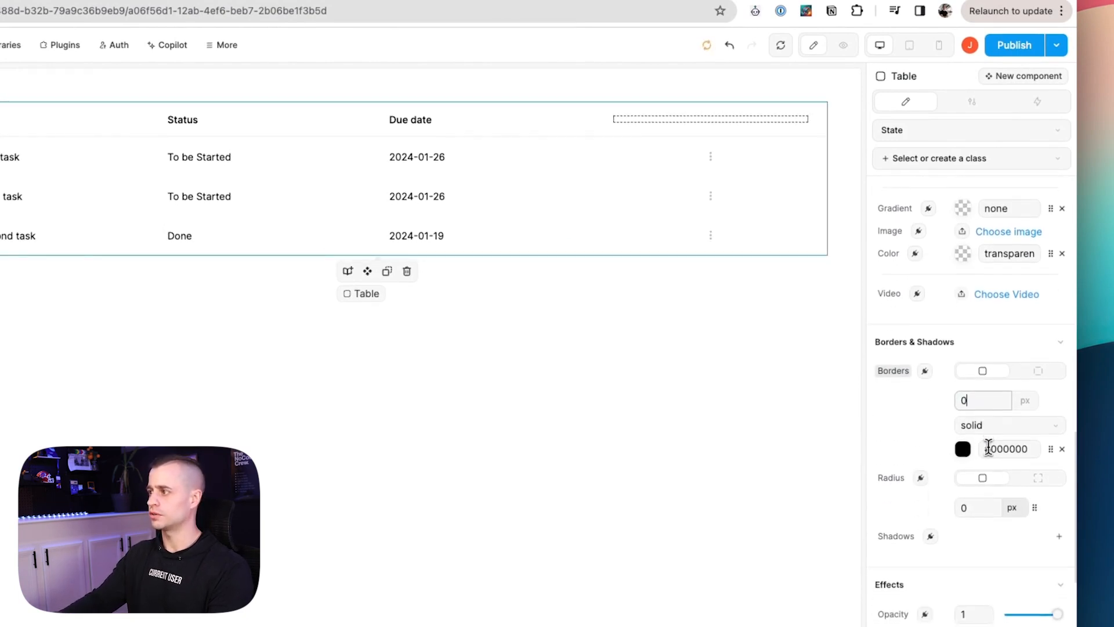
click(965, 450)
drag(746, 210, 720, 137)
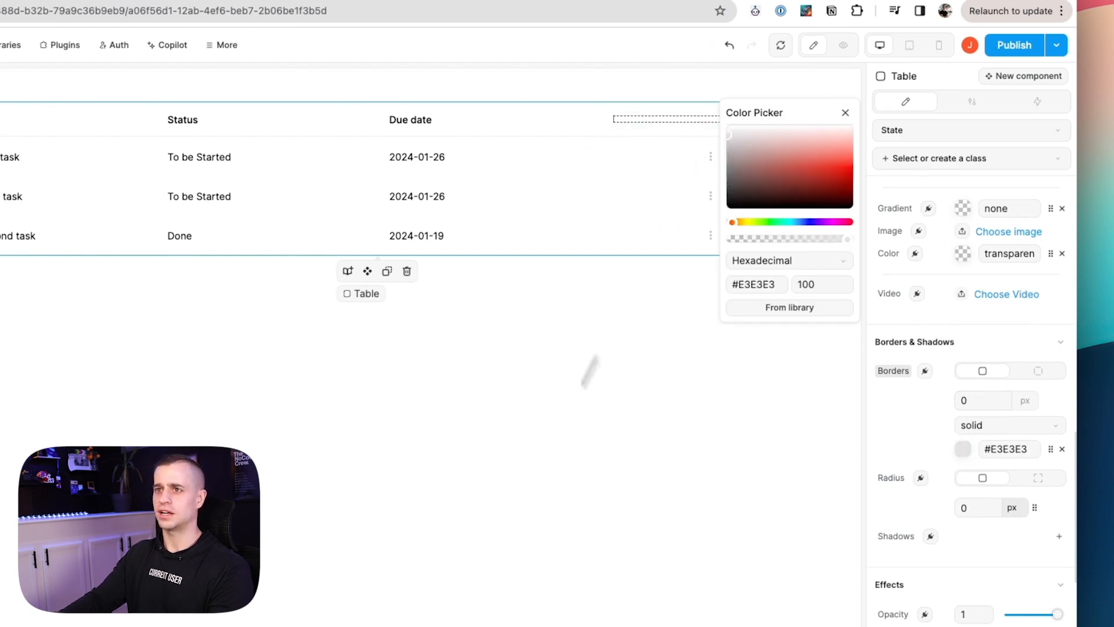
click(573, 395)
Fine-tune the table's border colour to #D4D4D4.
click(577, 130)
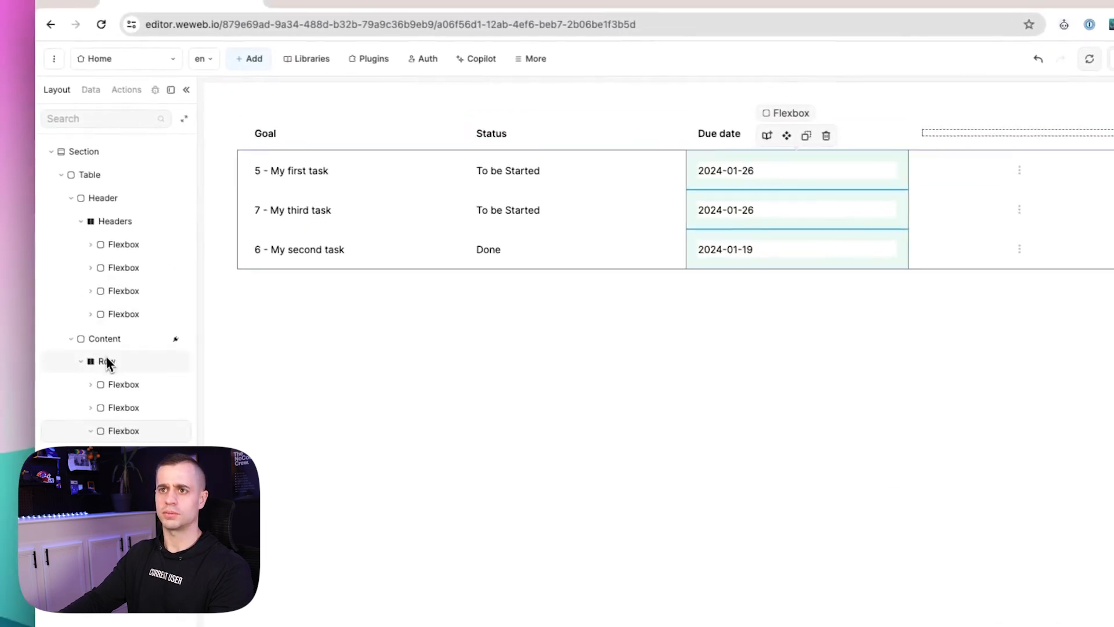
click(104, 176)
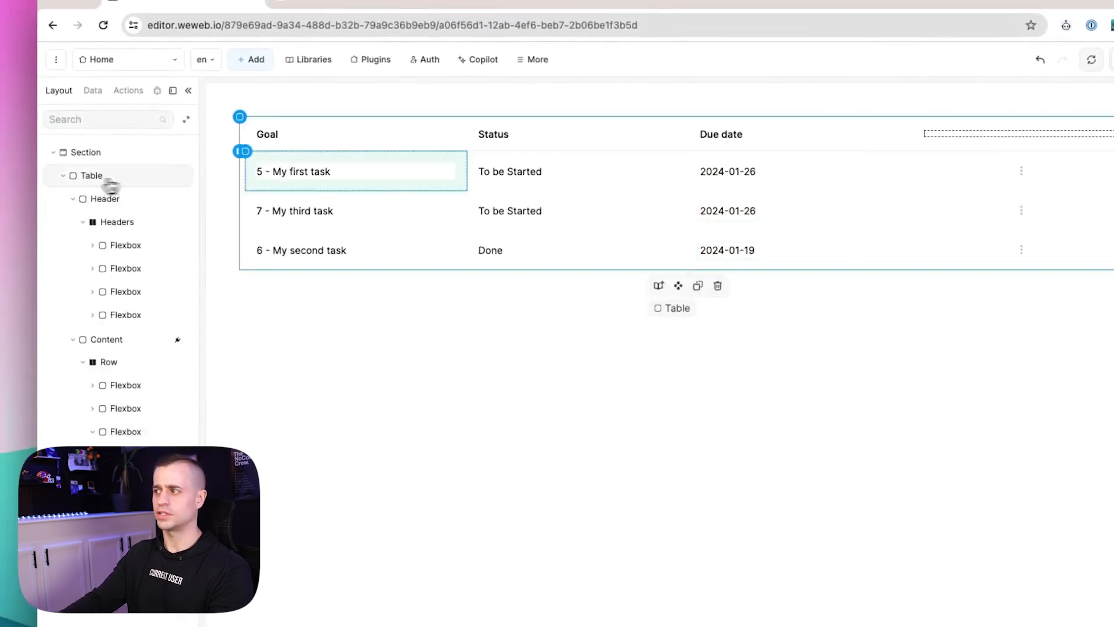
scroll(1008, 490, down, 1)
click(977, 408)
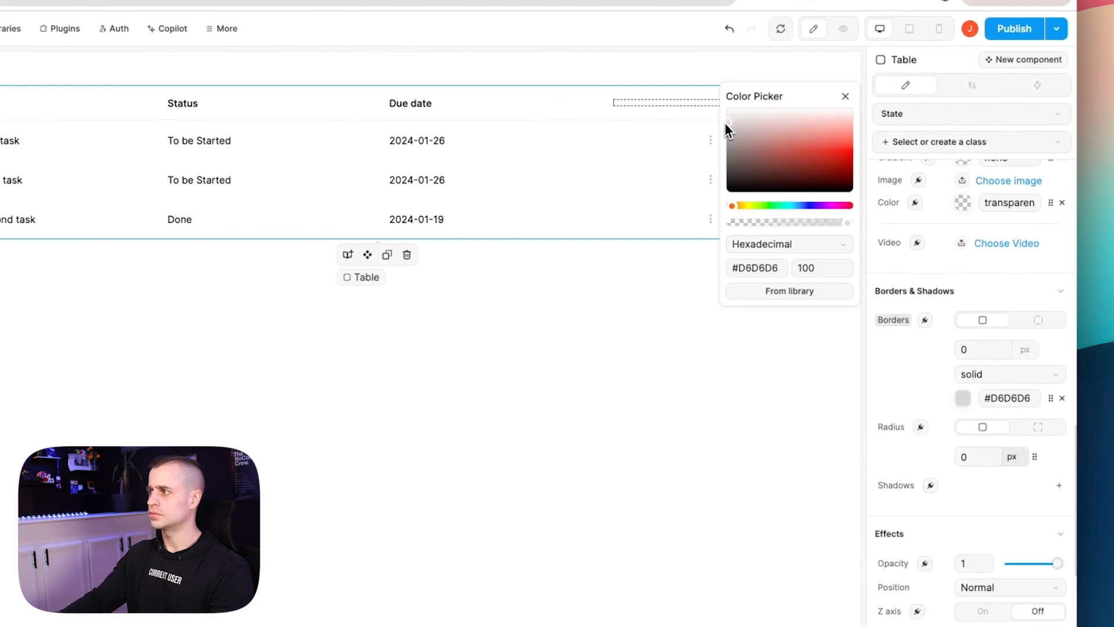
text(1)
click(594, 410)
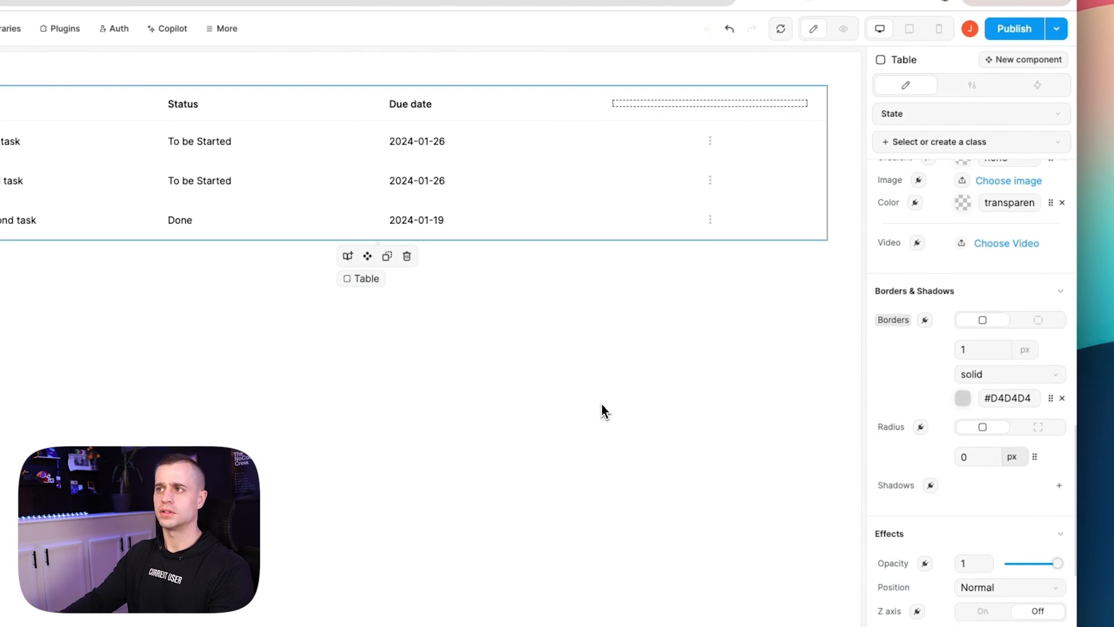
click(520, 216)
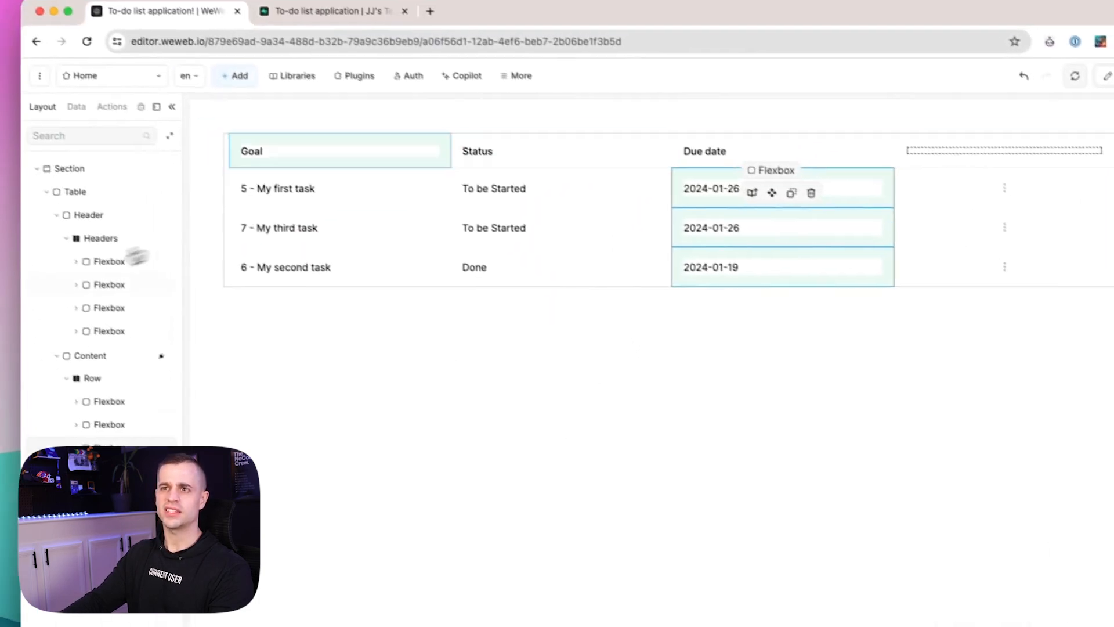
Round the table's corners to 12 px and set the border opacity to 76%.
click(72, 190)
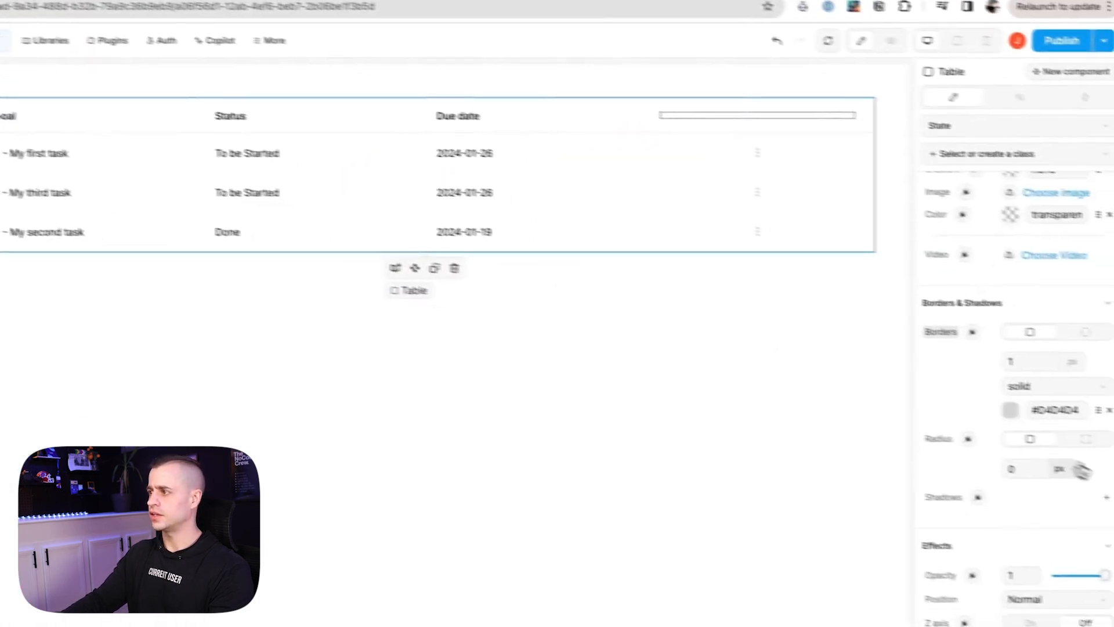
double_click(1028, 467)
text(12)
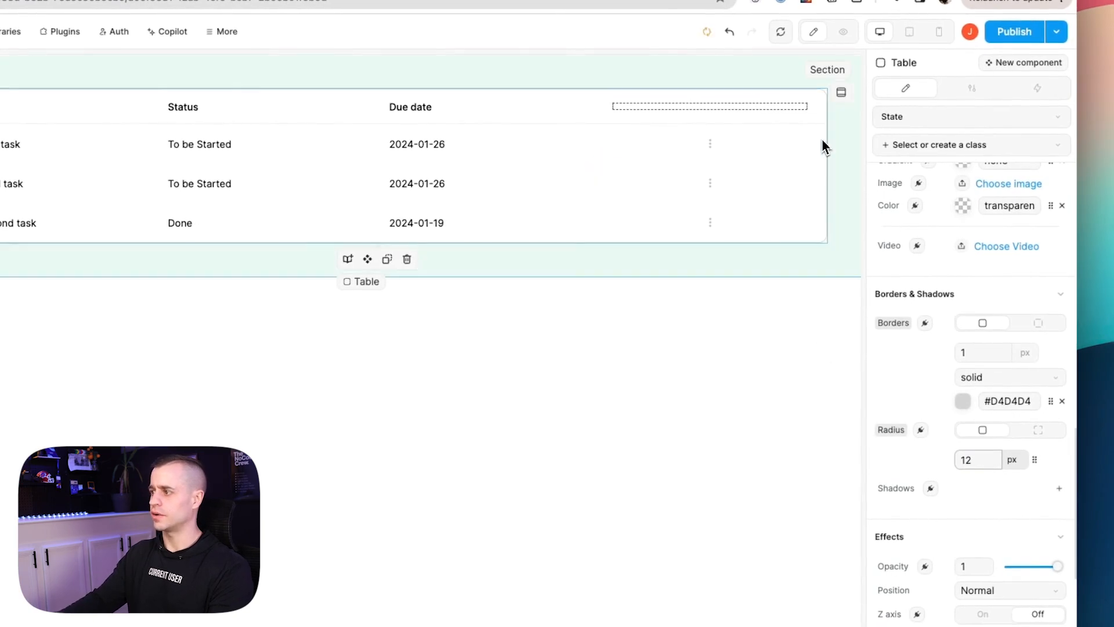
scroll(986, 401, down, 2)
click(964, 345)
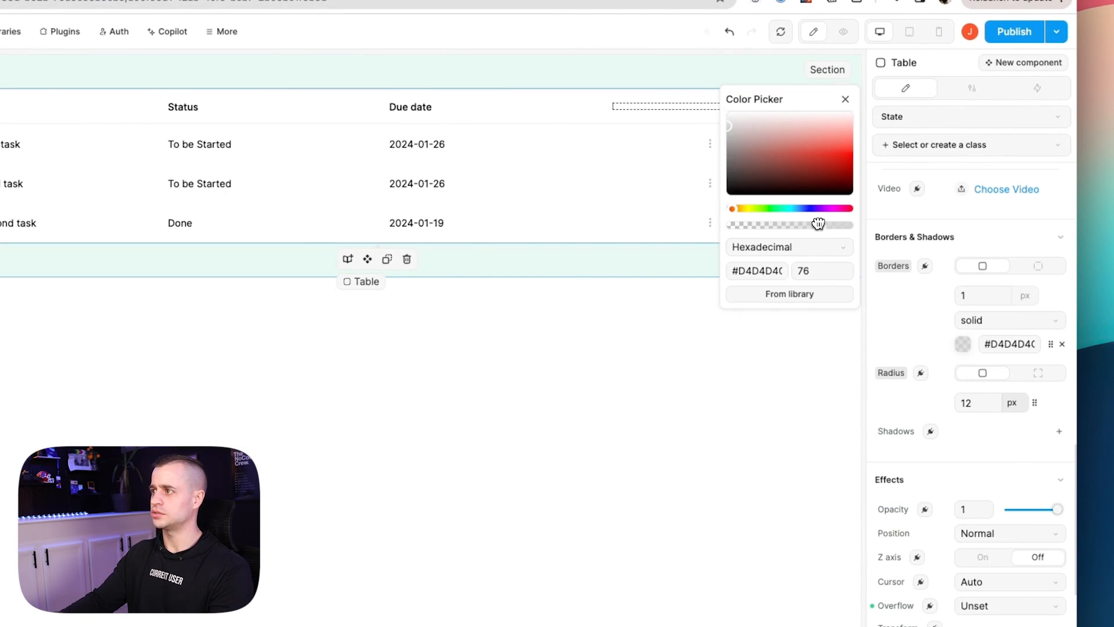
click(615, 386)
click(225, 152)
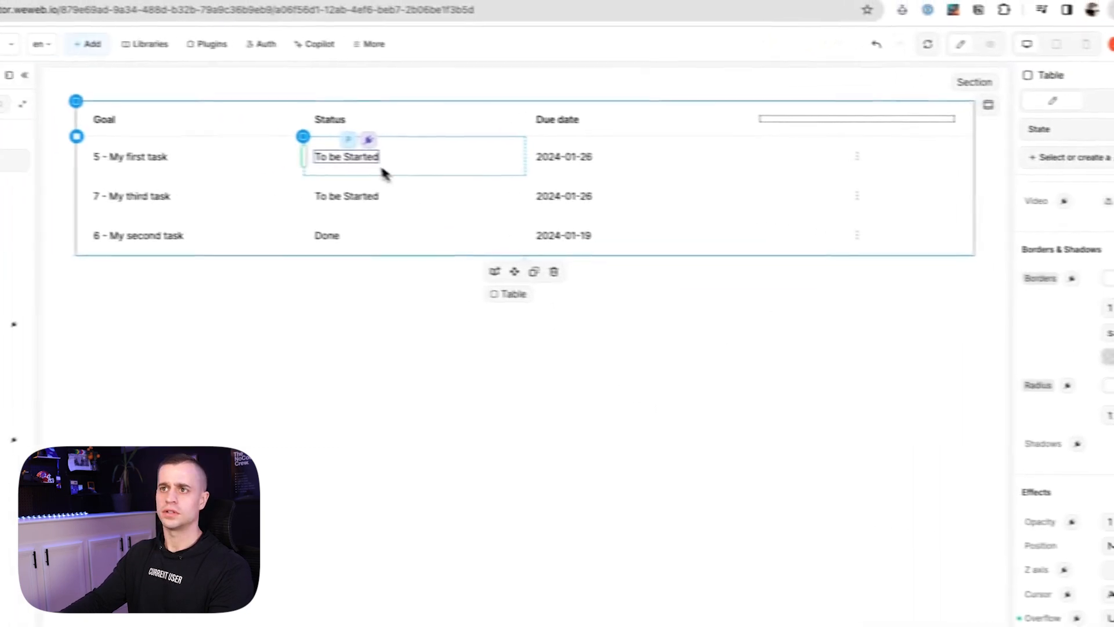
click(87, 193)
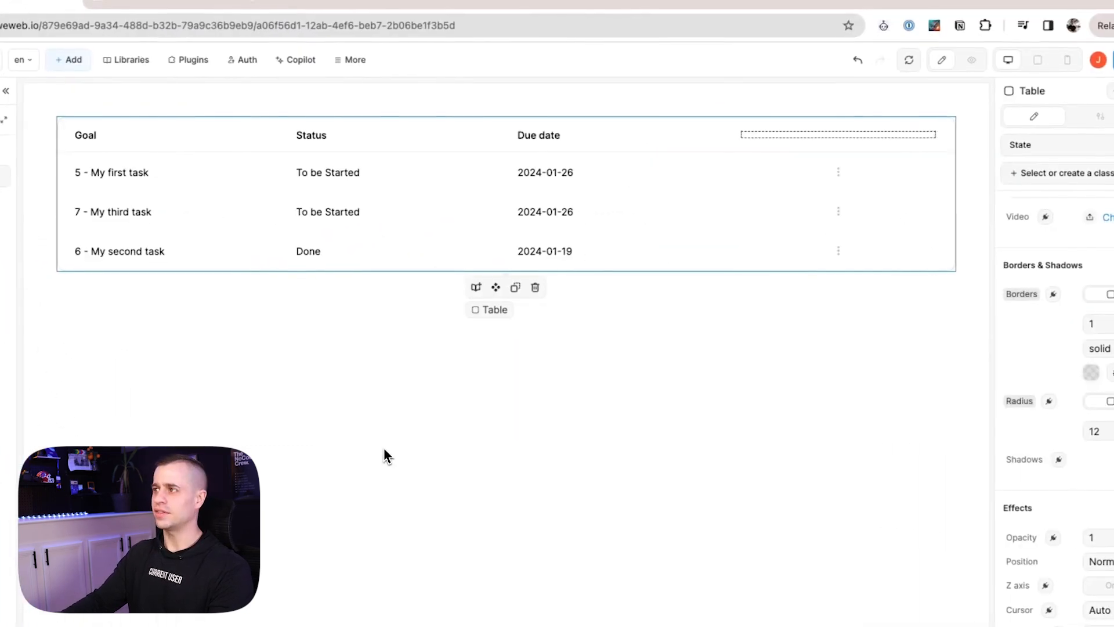
click(791, 94)
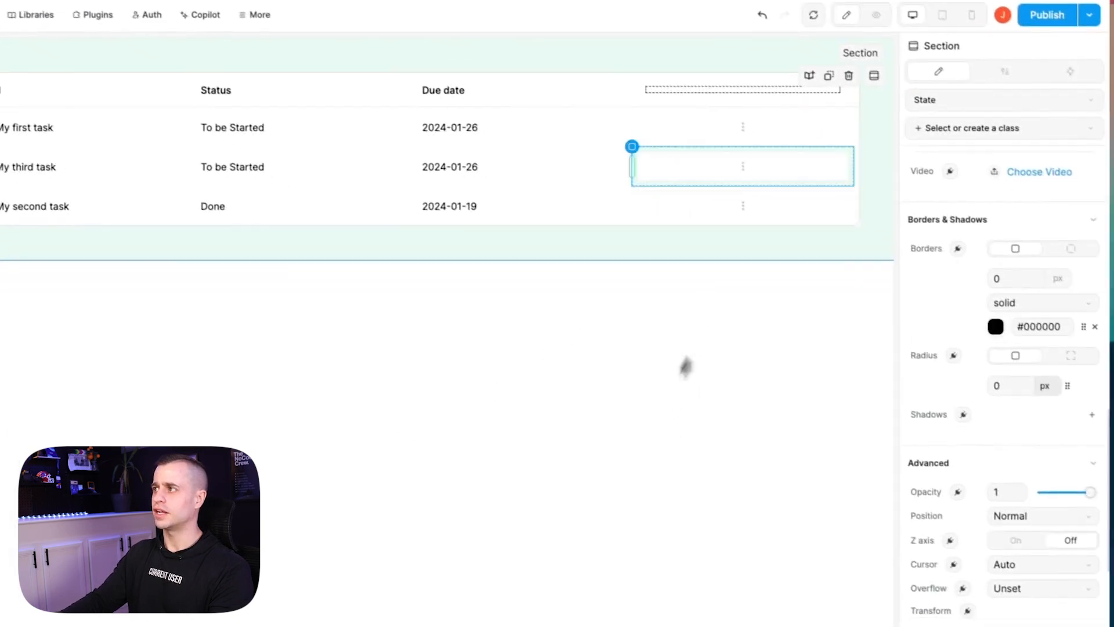
Switch the editor to preview mode to view the finished task table.
click(876, 14)
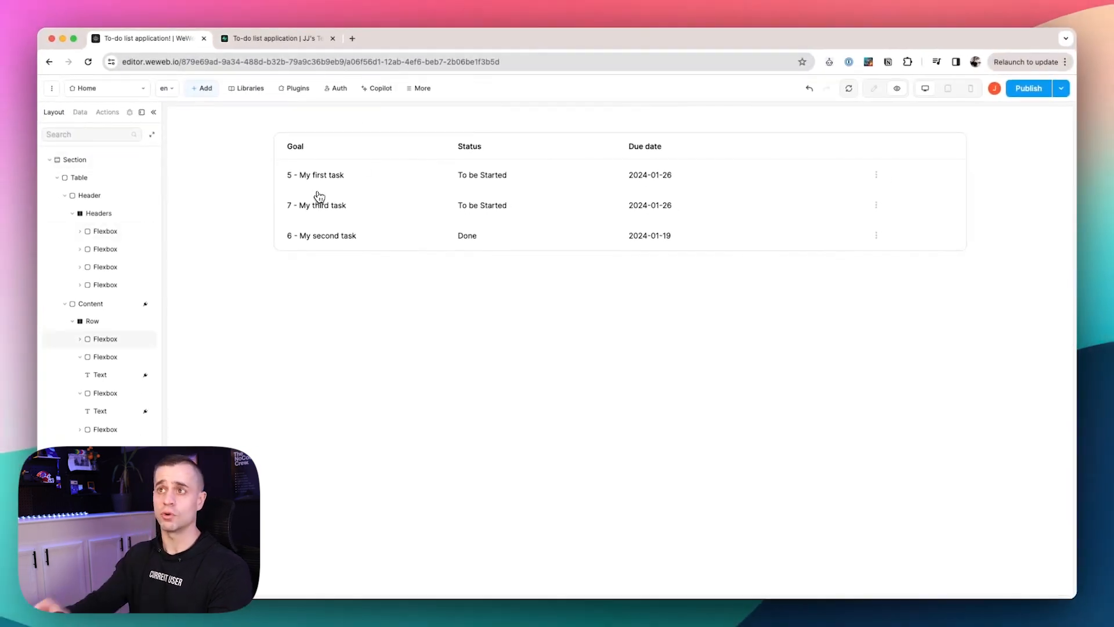
Check the todos rows in Supabase, then go back to the WeWeb editor.
click(330, 42)
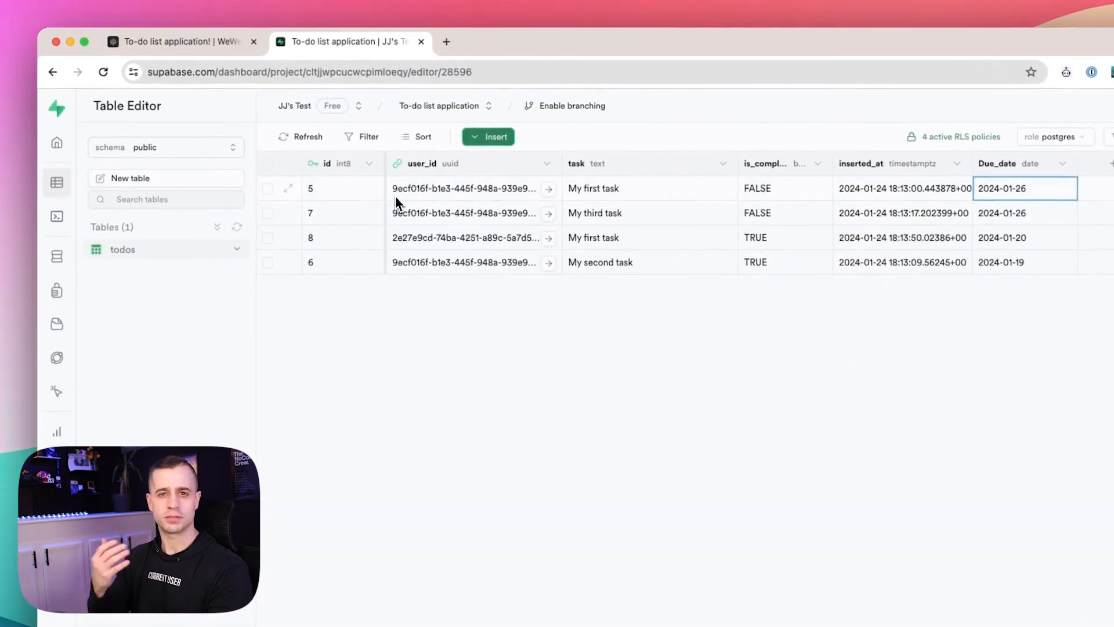
click(176, 48)
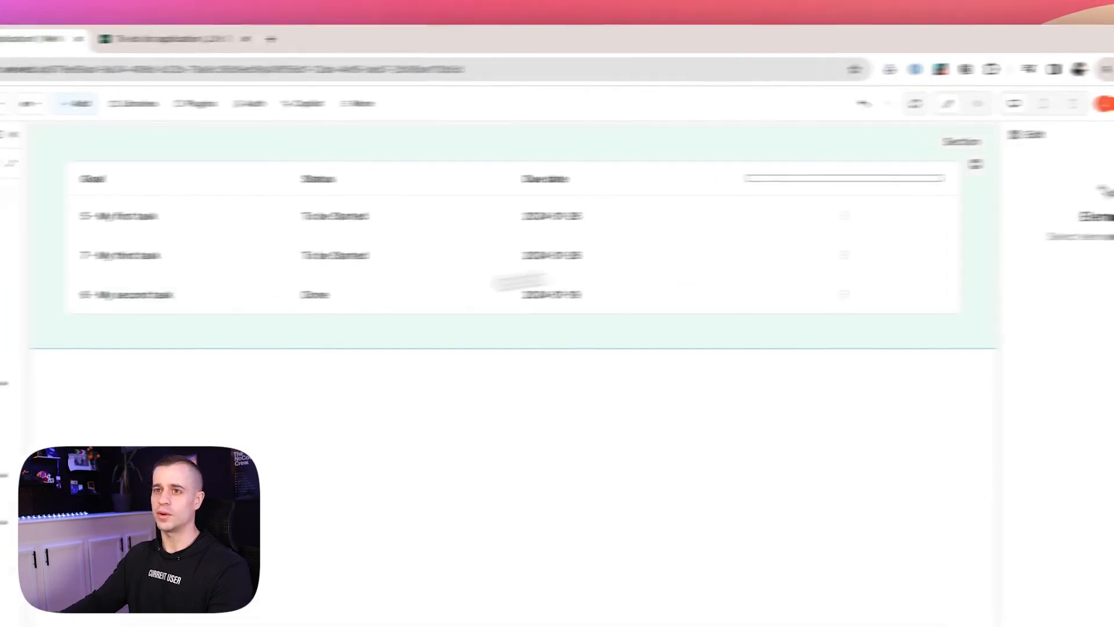
Drag a Primary 'Click me' button from Buttons & Labels into the section above the task table.
click(227, 97)
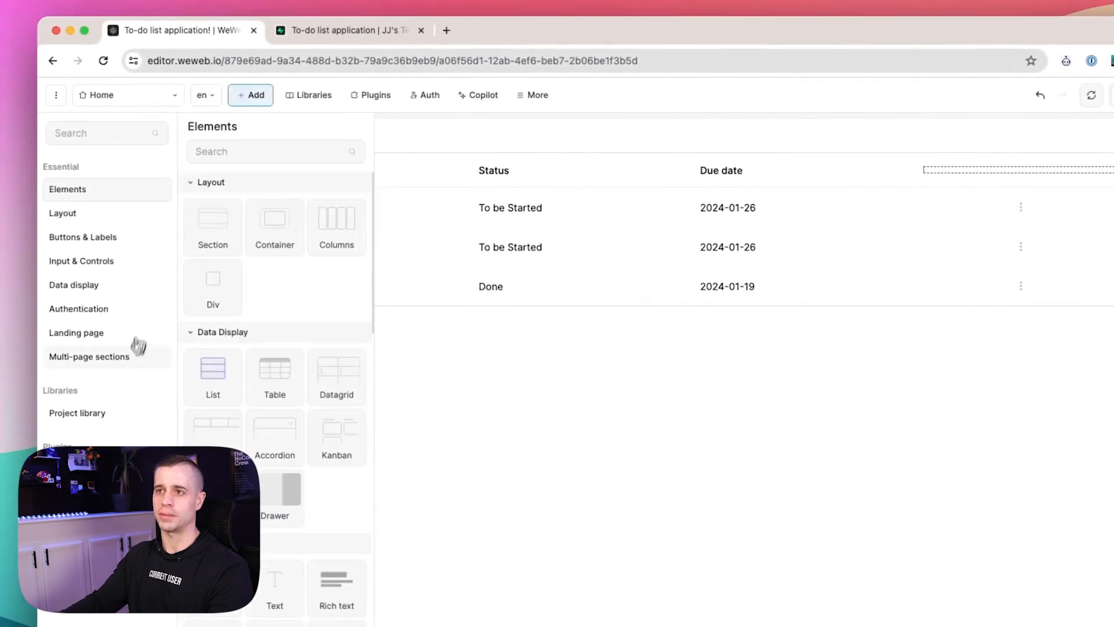
click(89, 238)
drag(256, 234, 1060, 146)
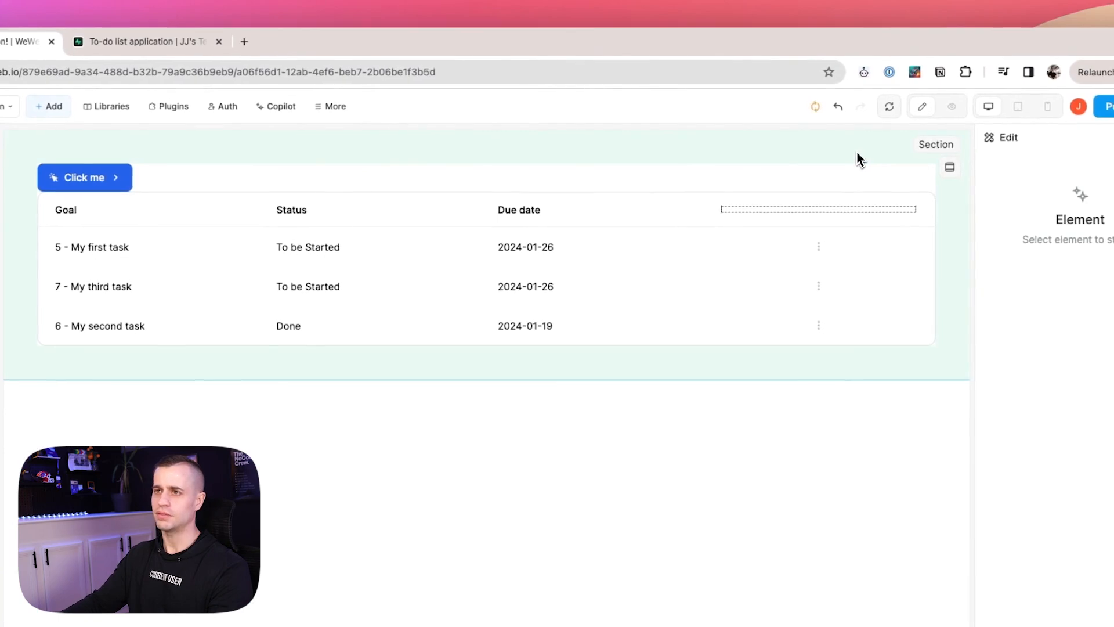
click(126, 179)
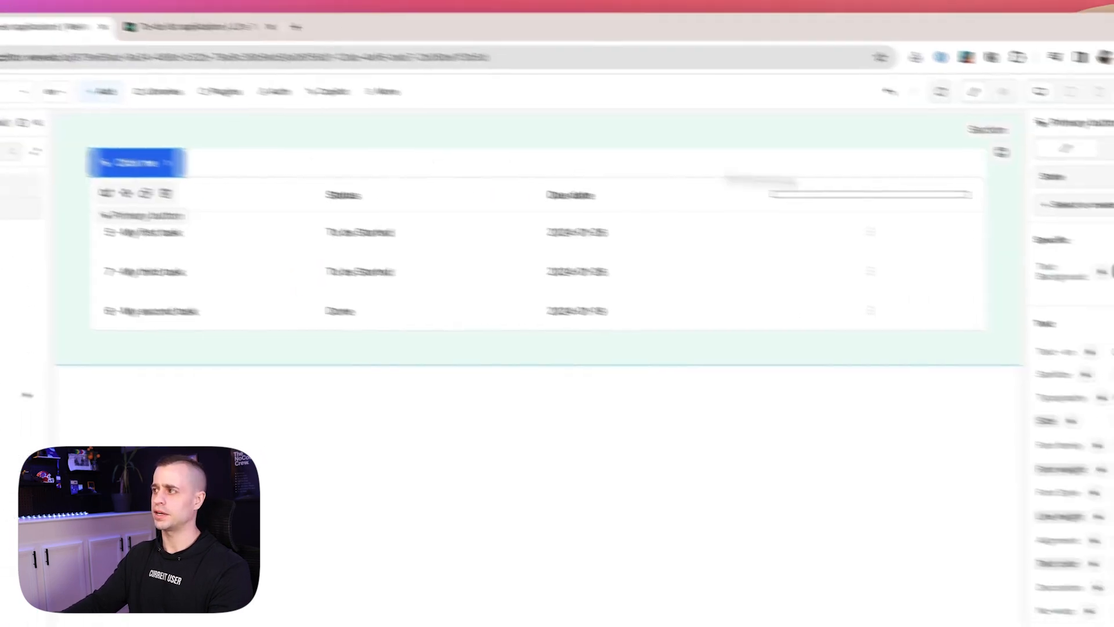
scroll(979, 286, down, 2)
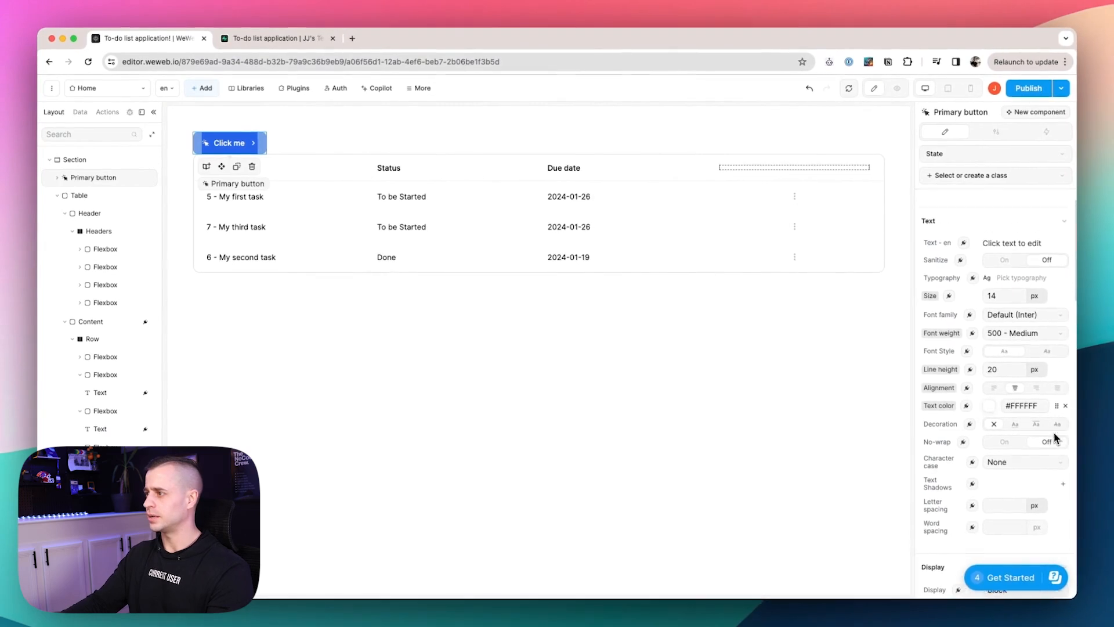
Set the Click me button's Align Self to end so it sits at the section's right.
scroll(1054, 429, up, 1)
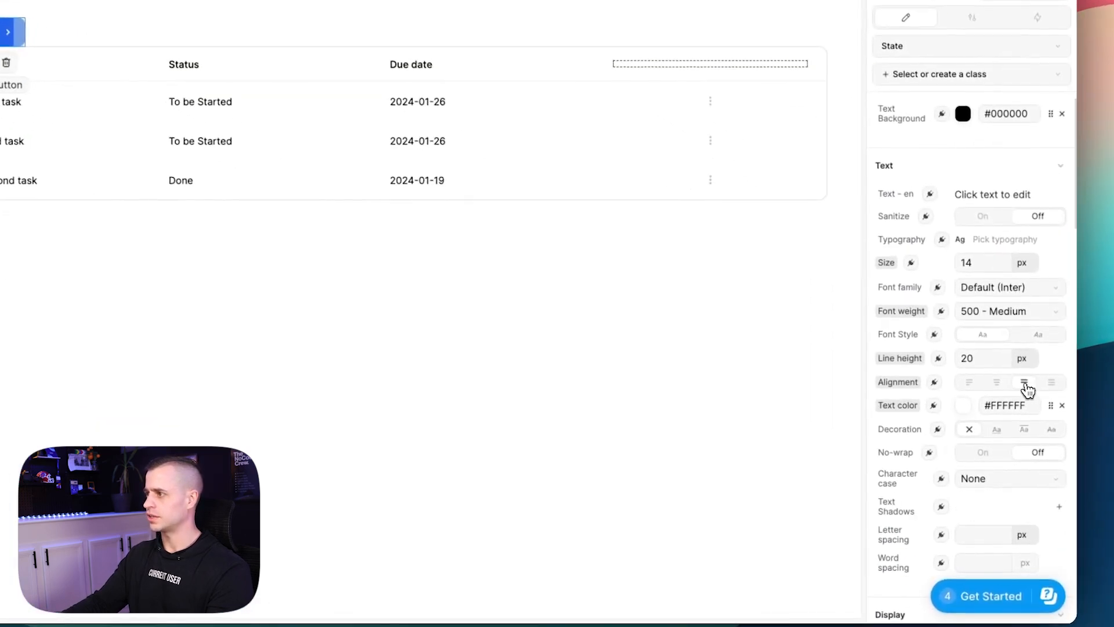
scroll(1028, 390, down, 6)
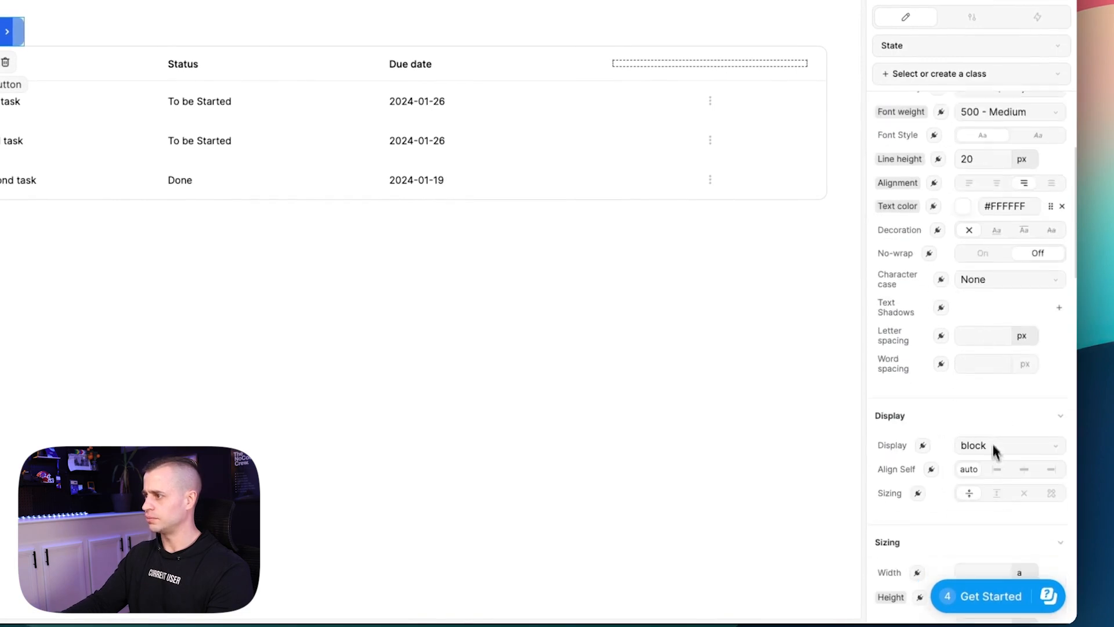
click(1052, 418)
scroll(1016, 383, up, 4)
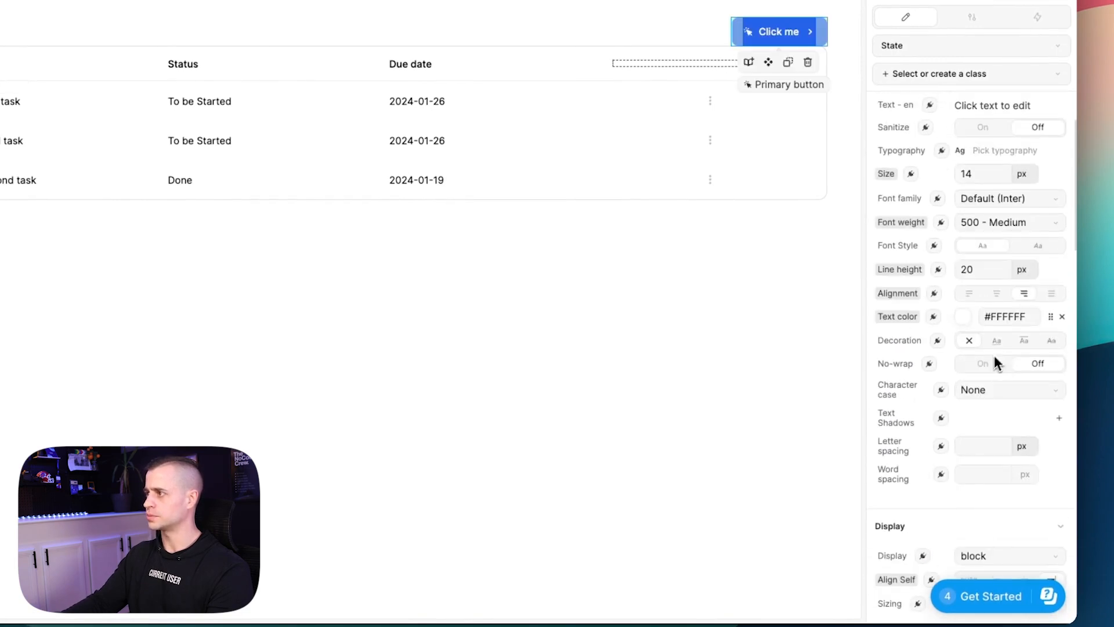
scroll(1002, 299, down, 3)
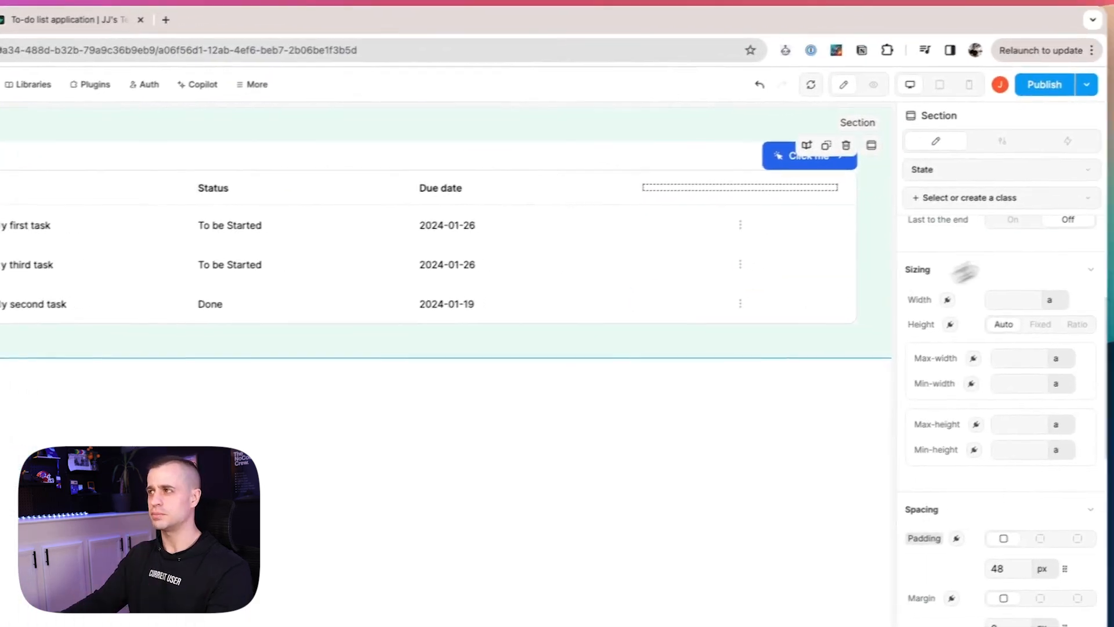
Set the section's Layout row gap to 24 px, separating the button from the table.
scroll(928, 473, down, 6)
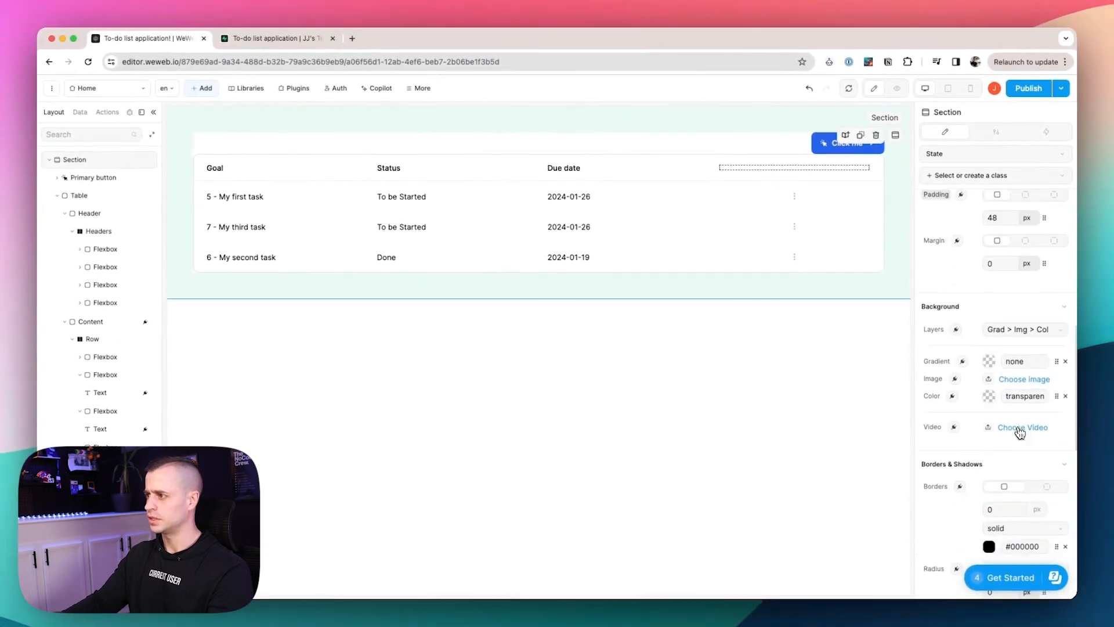
scroll(1019, 432, down, 5)
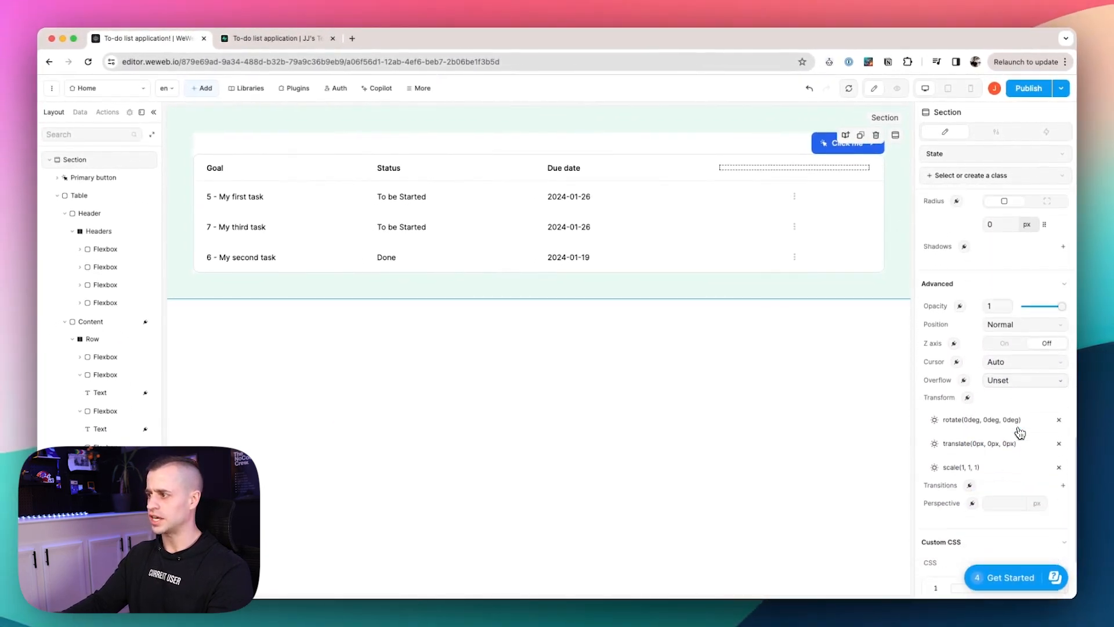
scroll(1020, 432, up, 7)
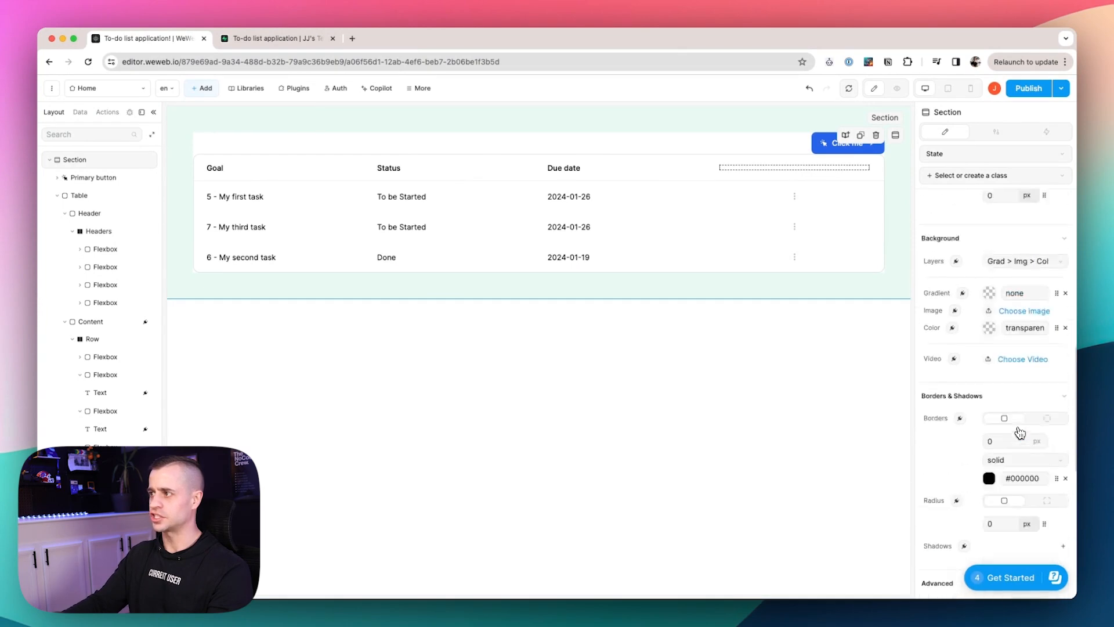
scroll(1020, 433, up, 5)
scroll(1019, 477, up, 4)
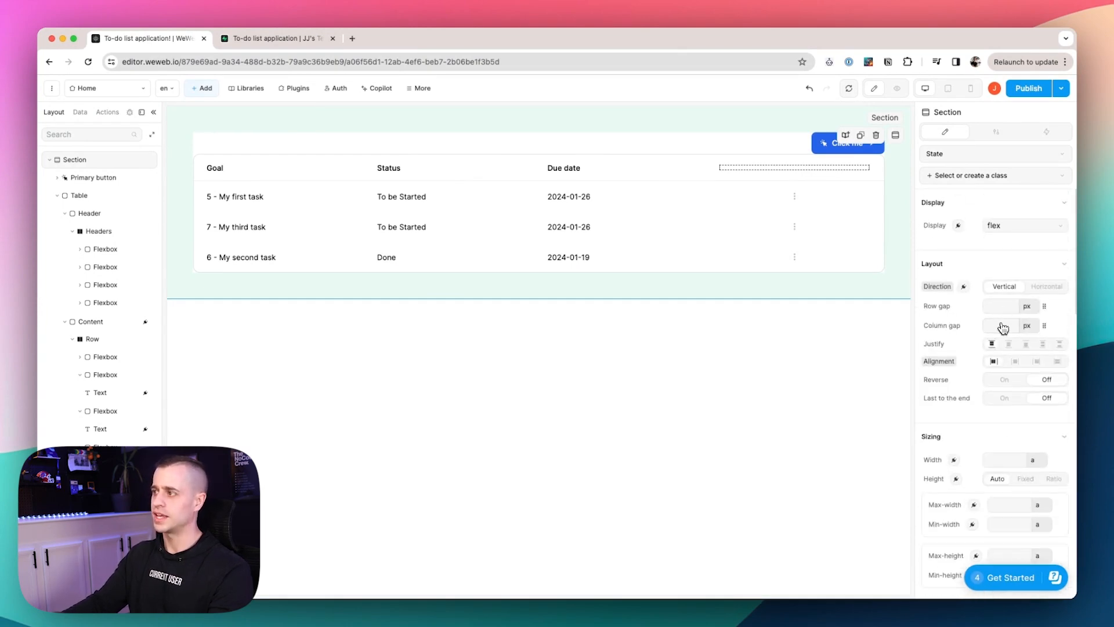
click(999, 306)
text(24)
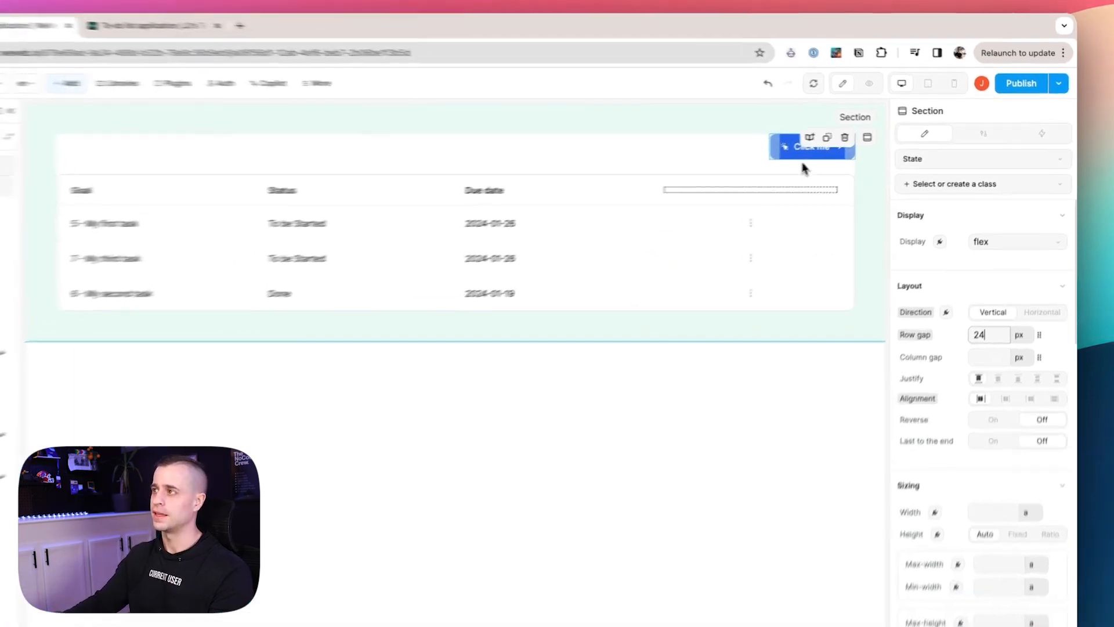
click(862, 148)
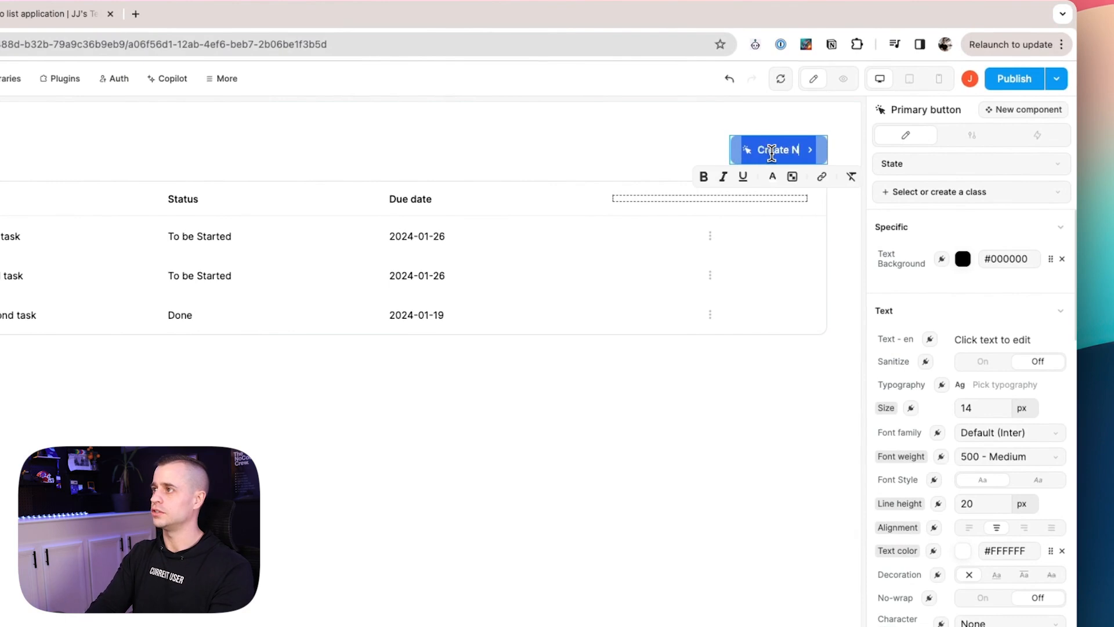
Replace the Create New button's cursor-click icon with the plus icon.
click(732, 152)
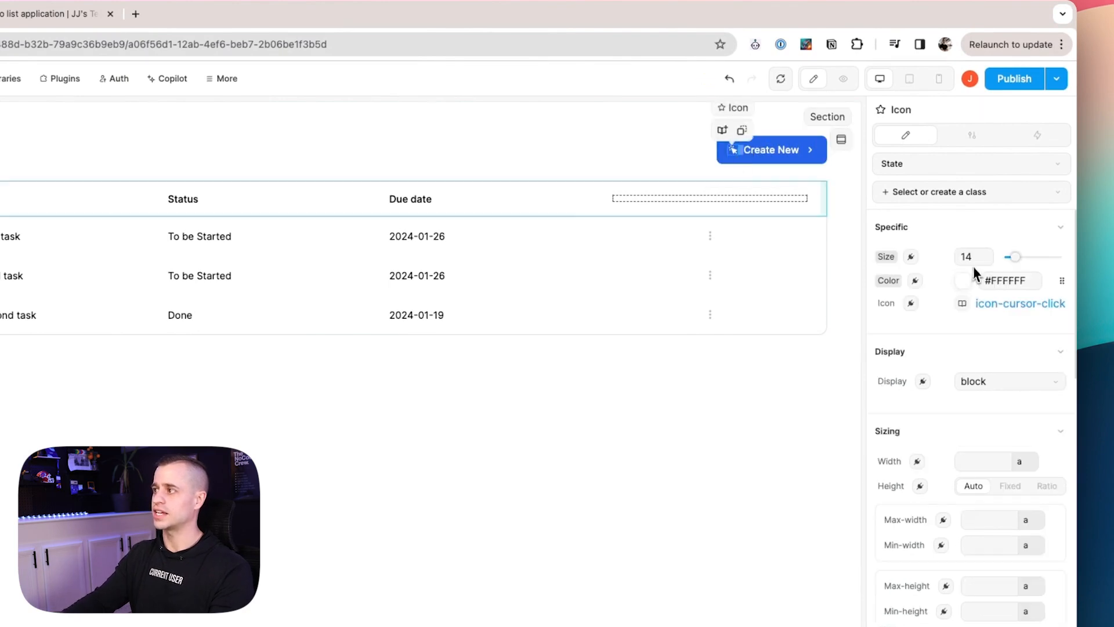
click(1011, 305)
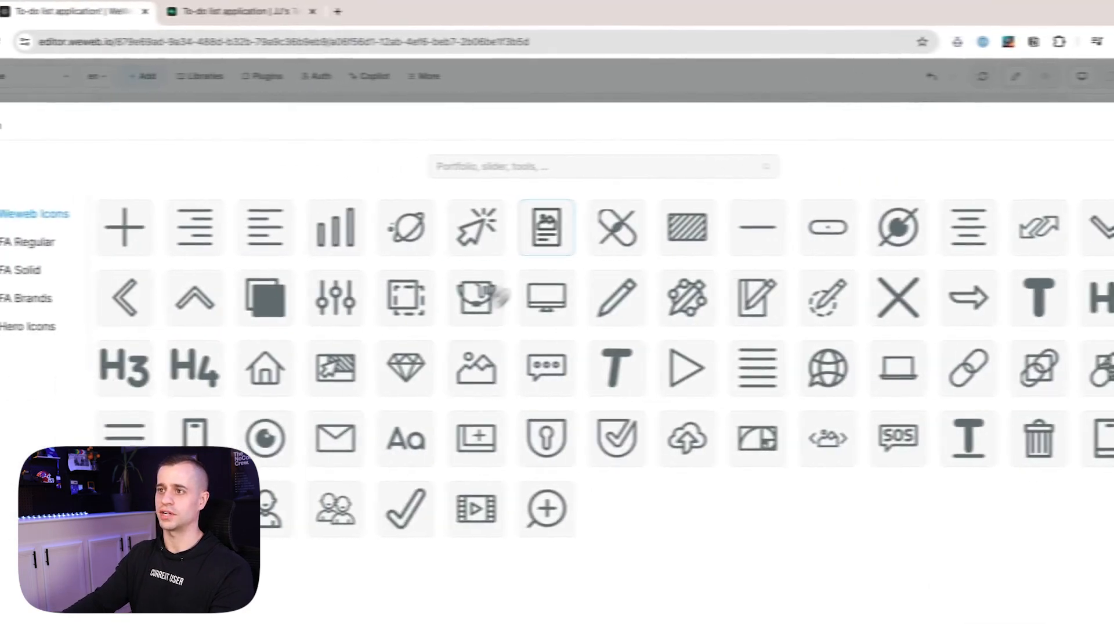
click(165, 226)
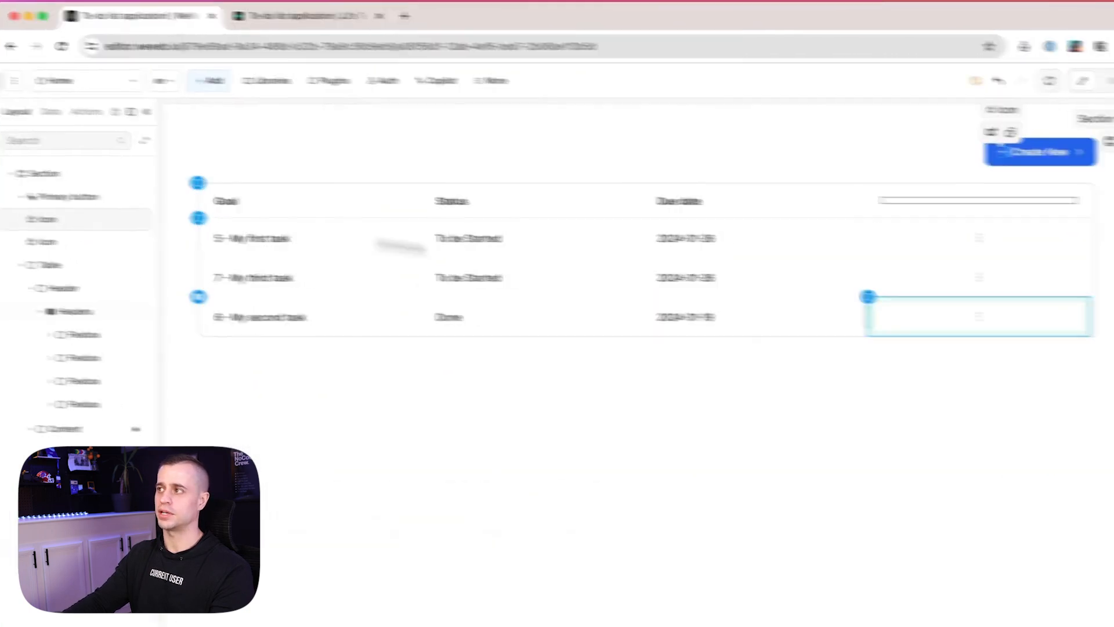
click(747, 158)
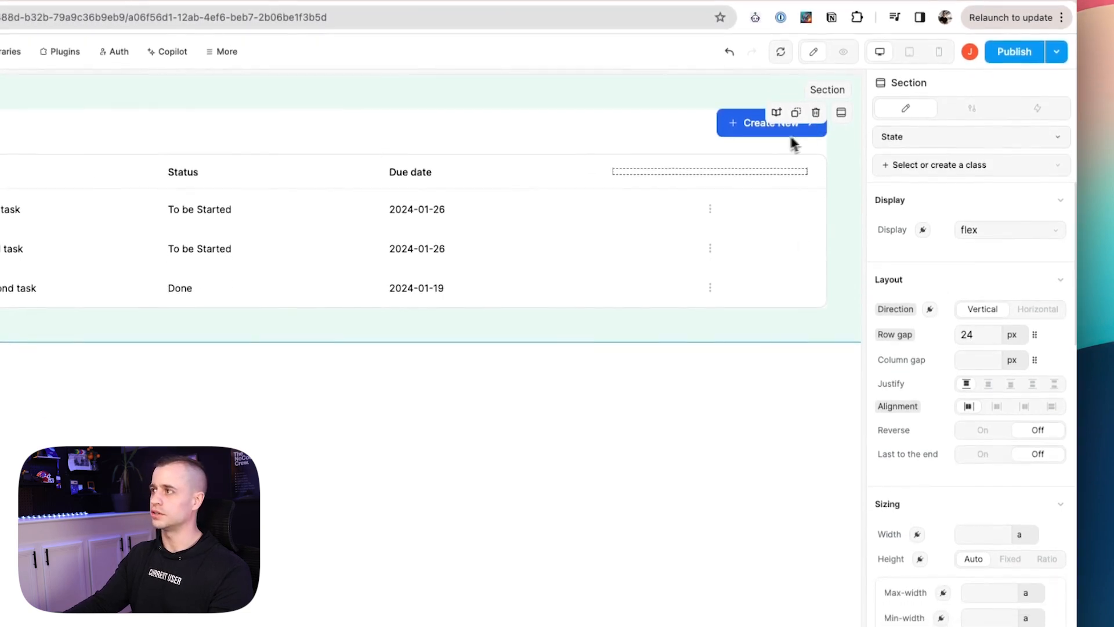
Create a new On click workflow from the section's Workflows tab.
click(1038, 109)
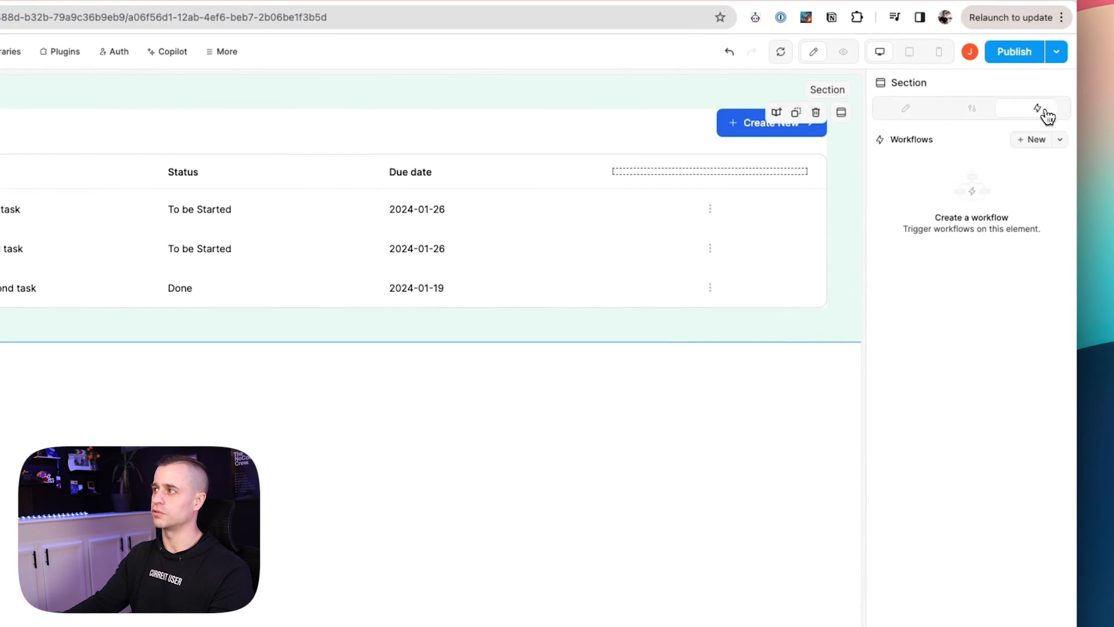
click(1031, 140)
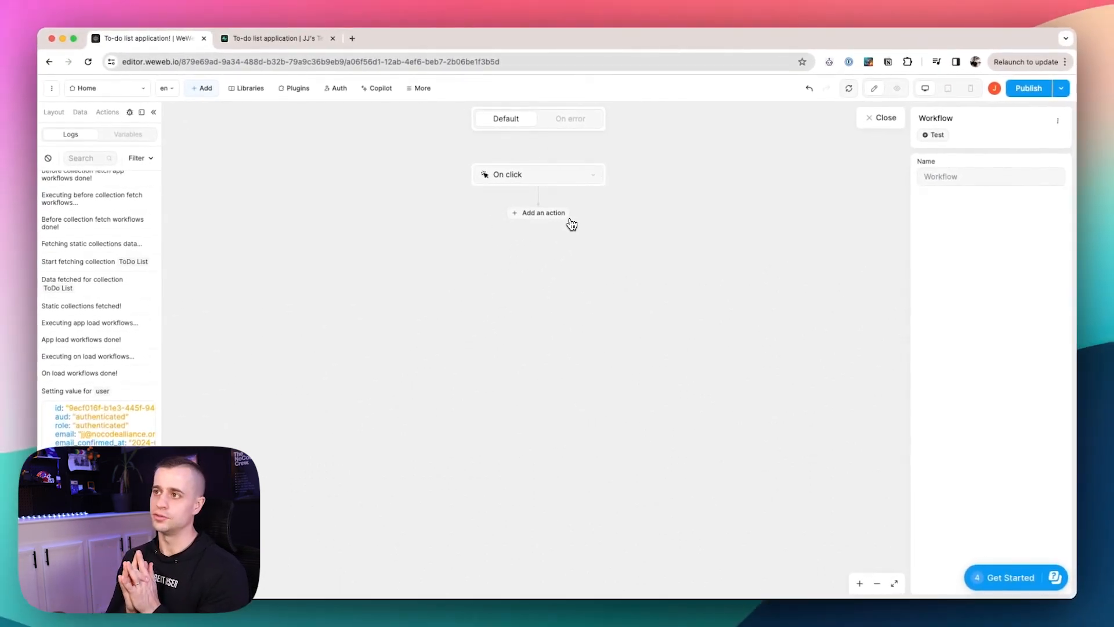
Check the Supabase todos table's task, completion and due date columns.
click(300, 40)
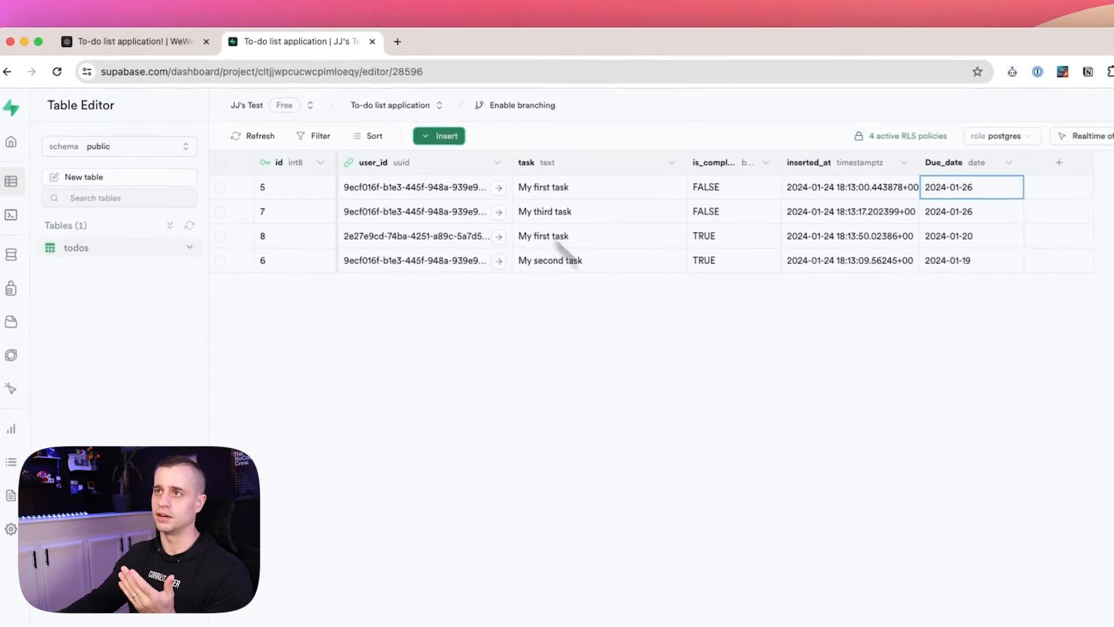
click(174, 39)
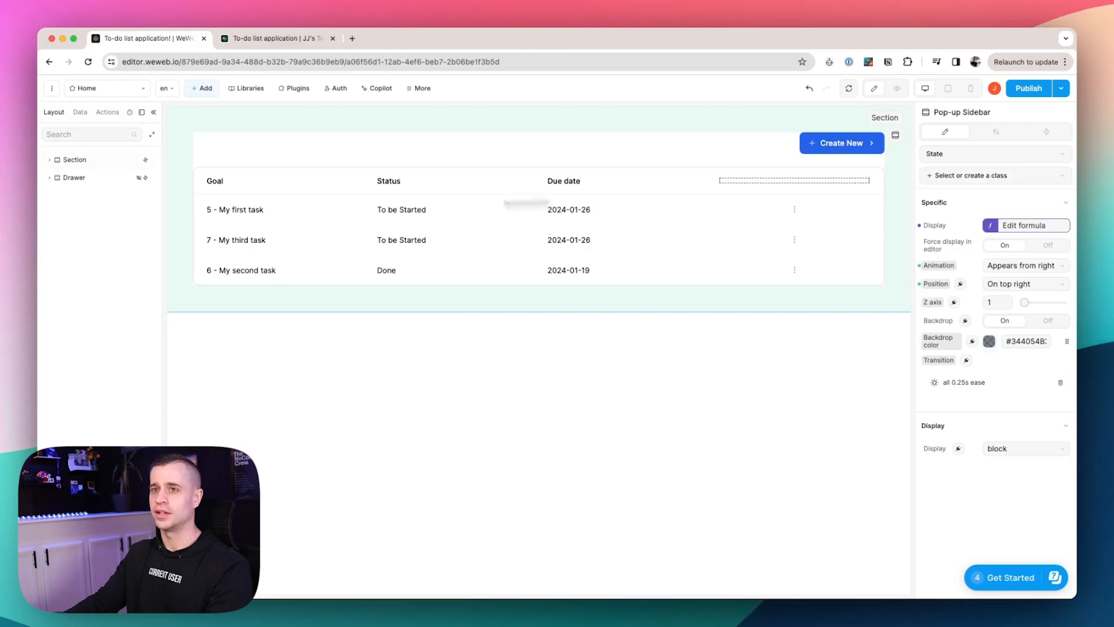
Search the elements for 'pop' and place the Pop-up Sidebar component on the page.
click(202, 88)
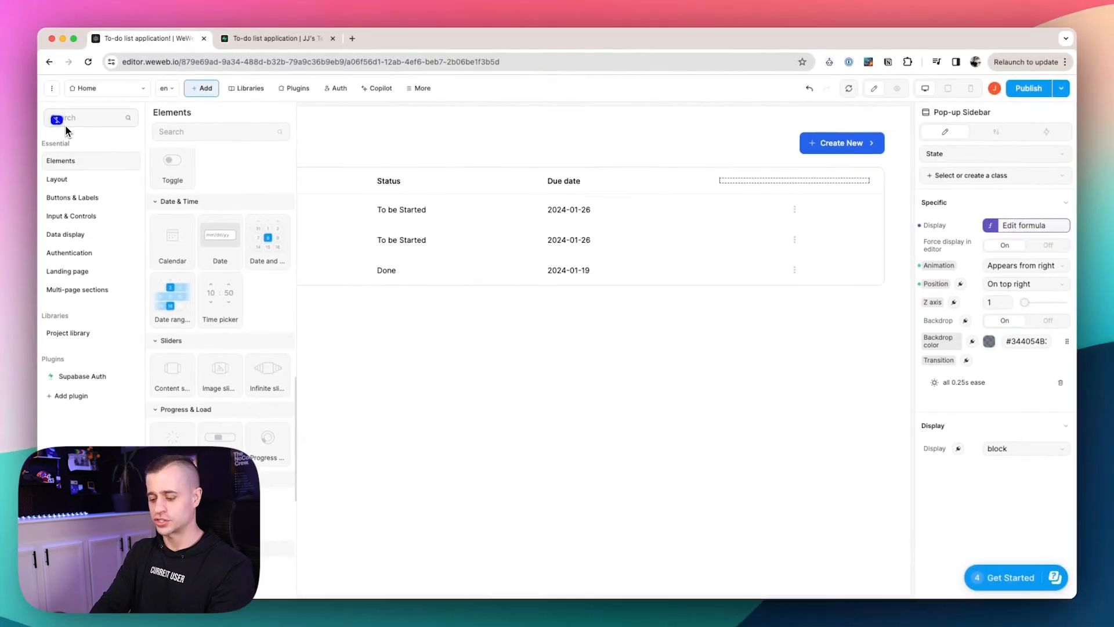
text(pop)
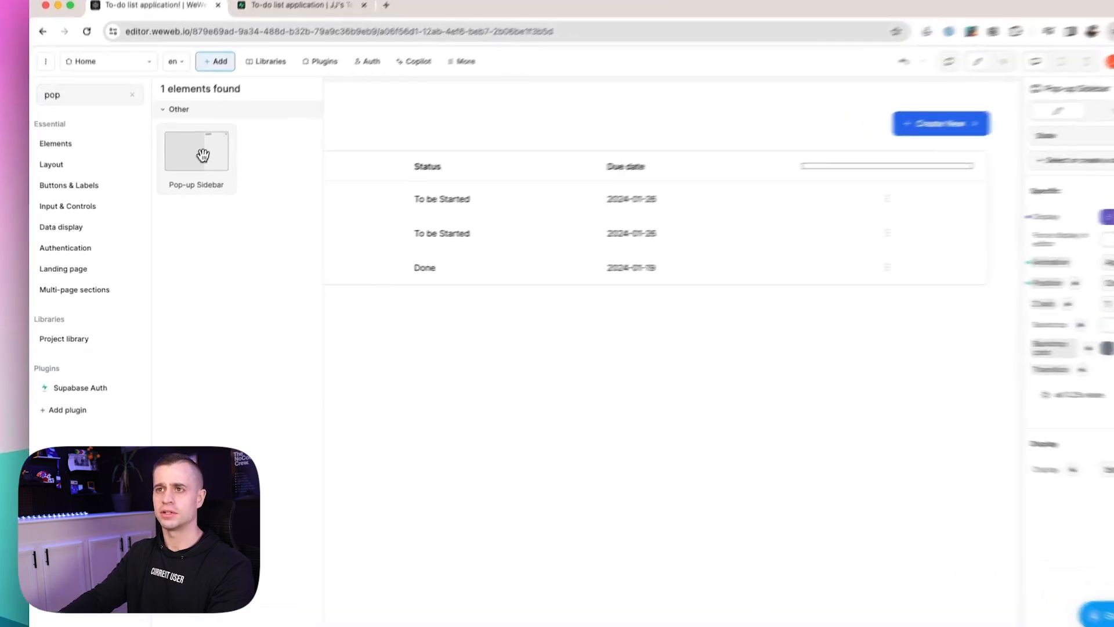
click(177, 167)
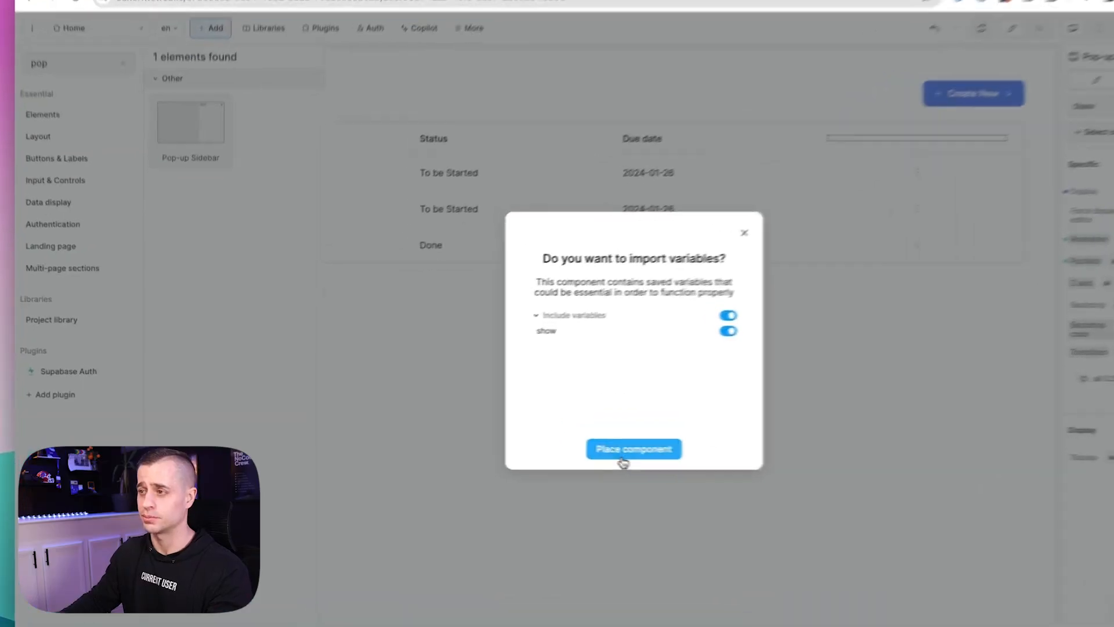
click(556, 442)
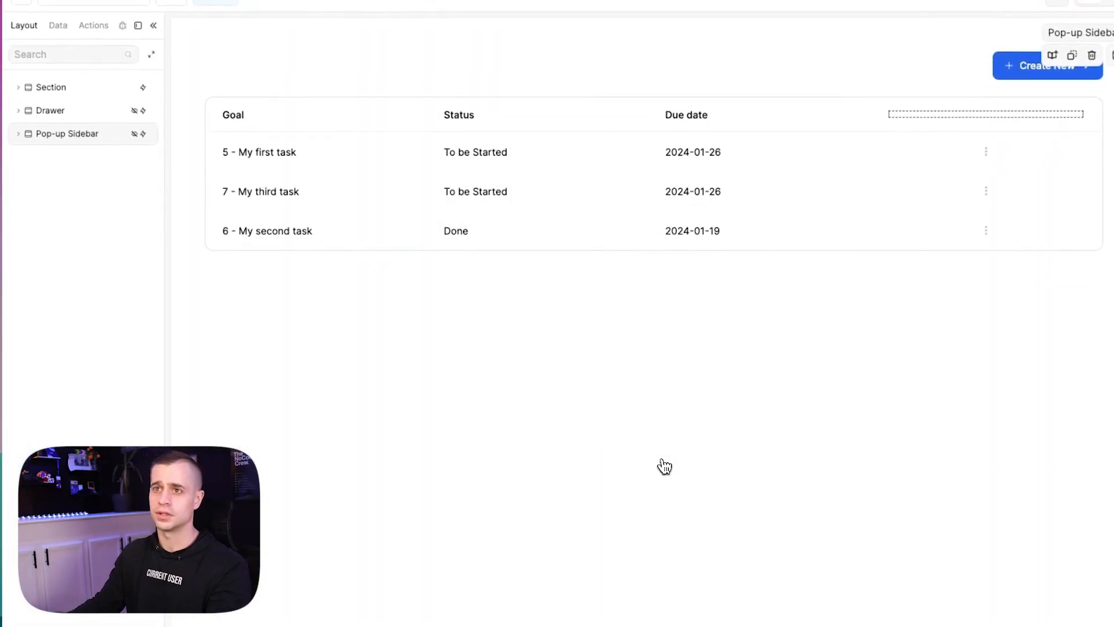
Turn on Force display in editor for the Pop-up Sidebar and delete its section description.
click(18, 134)
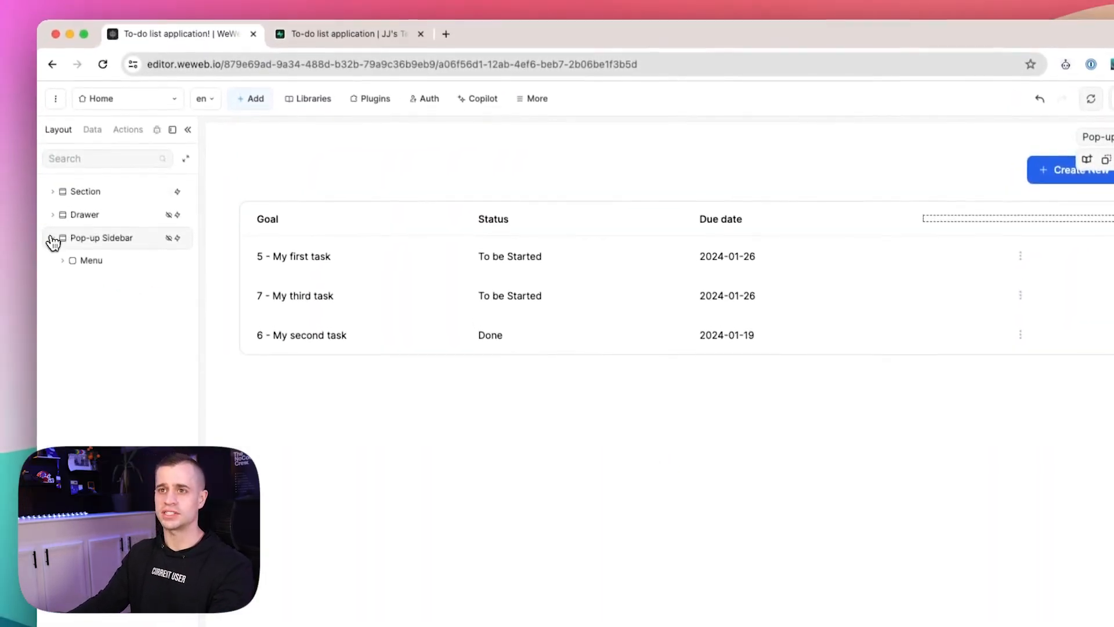
click(100, 248)
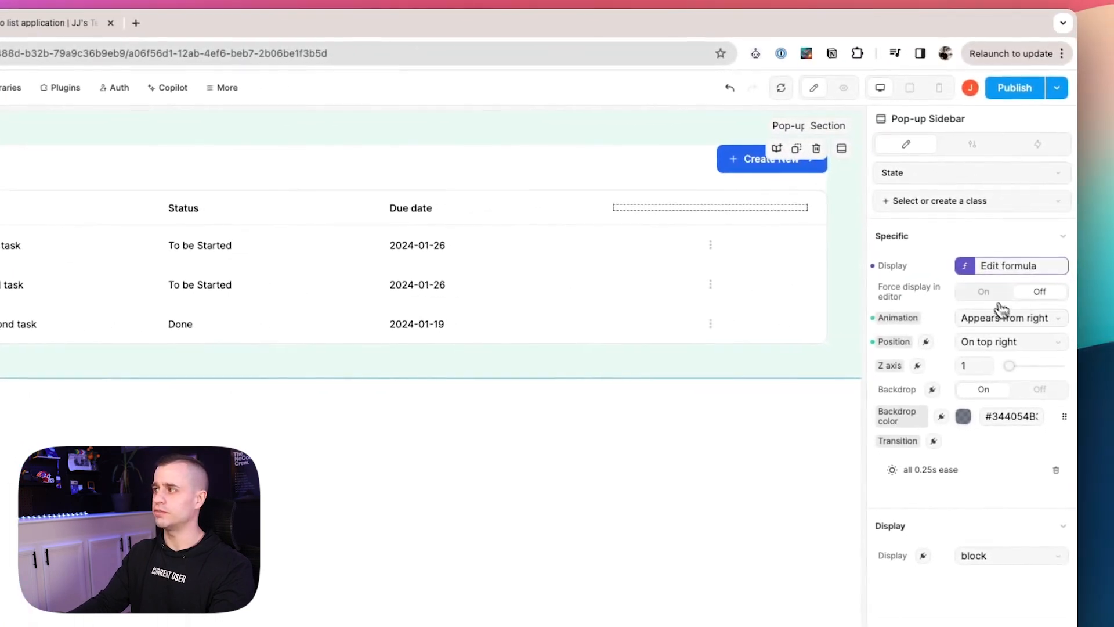
click(985, 293)
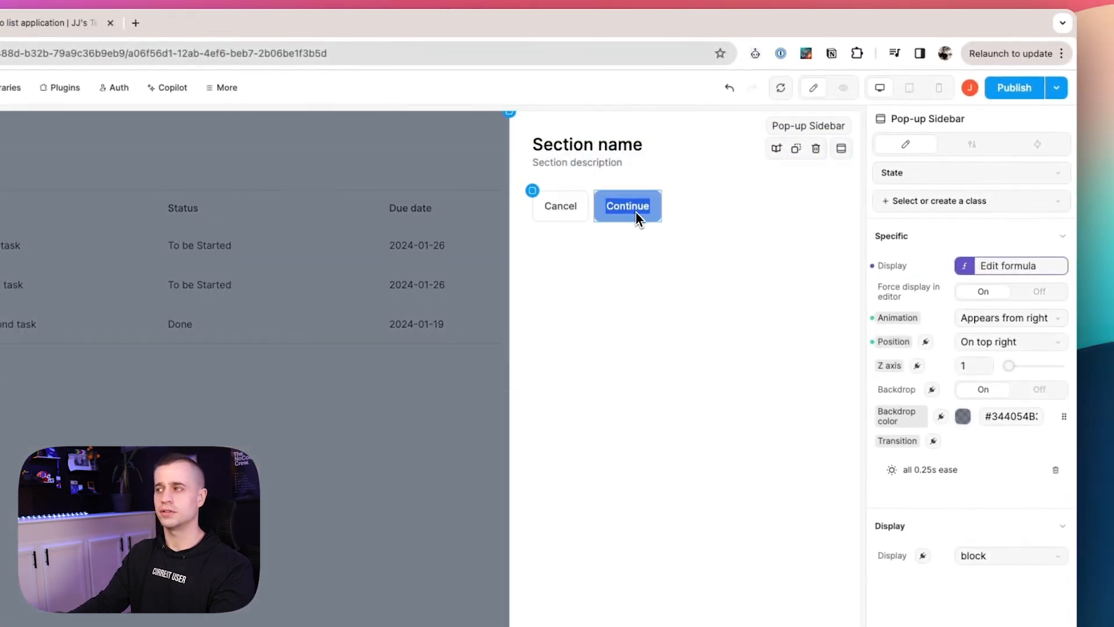
click(614, 163)
key(Delete)
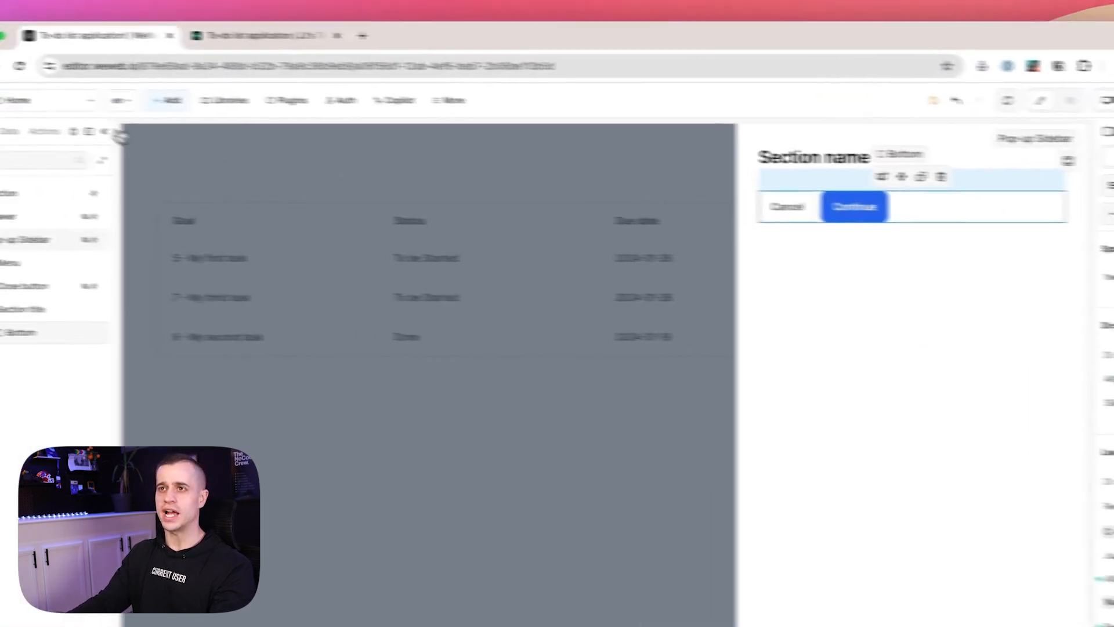
click(168, 100)
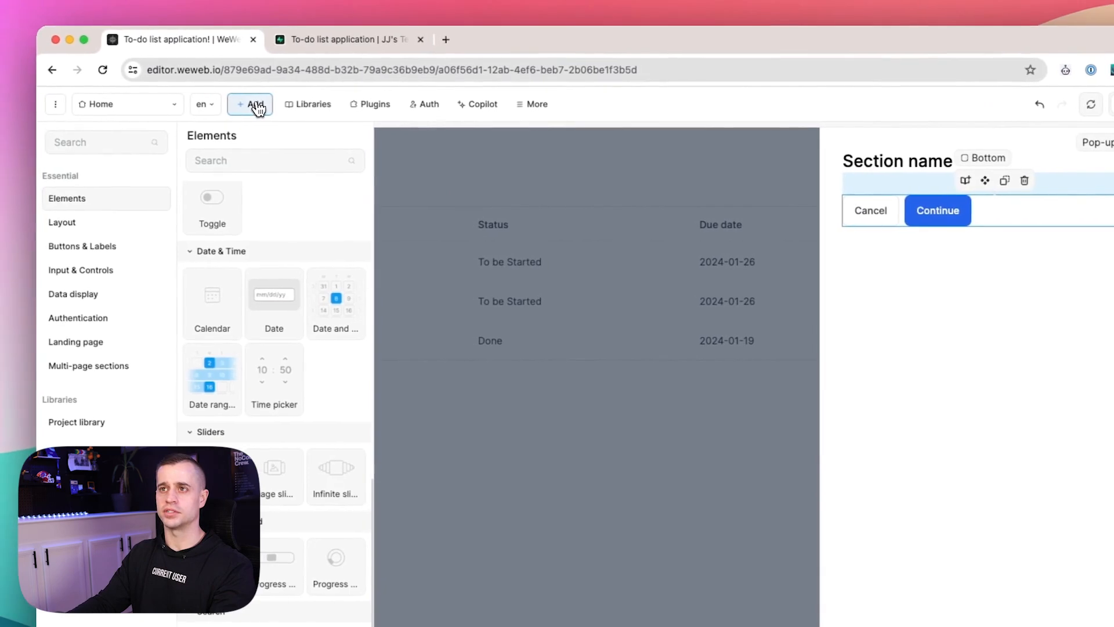
Add a Default input to the sidebar labelled 'Task name' and delete its hint text.
click(87, 271)
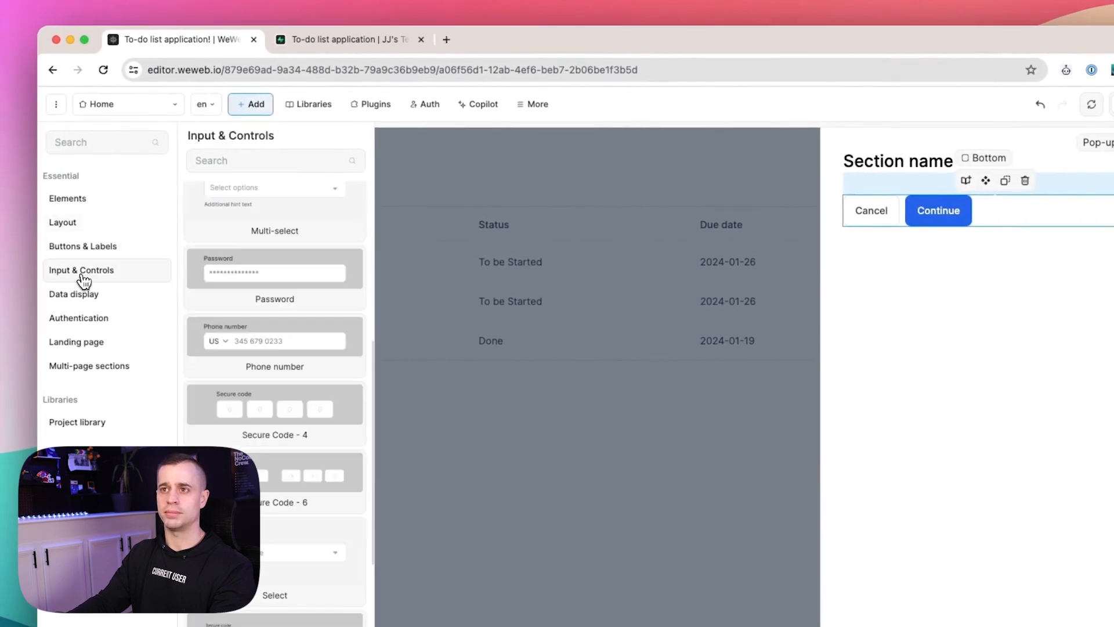
scroll(238, 309, up, 5)
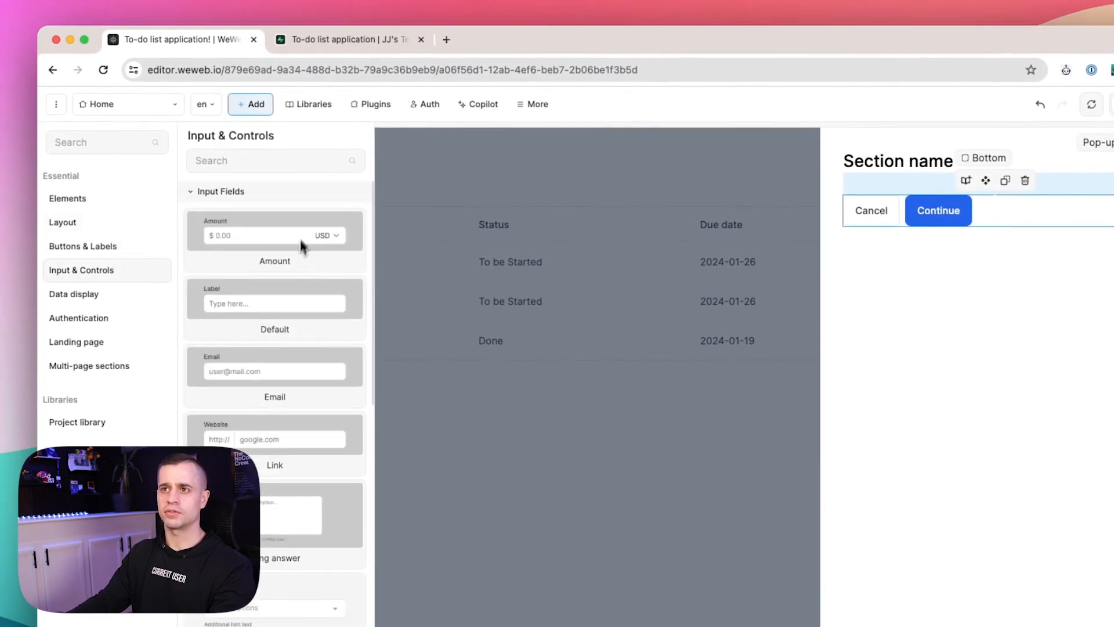
drag(249, 311, 944, 192)
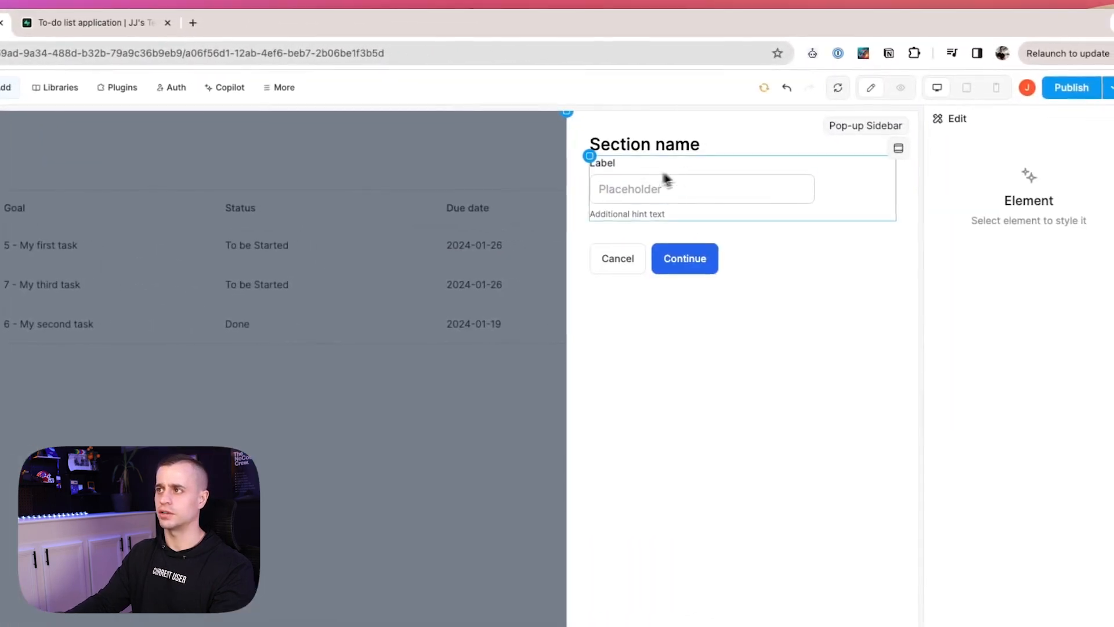
double_click(605, 168)
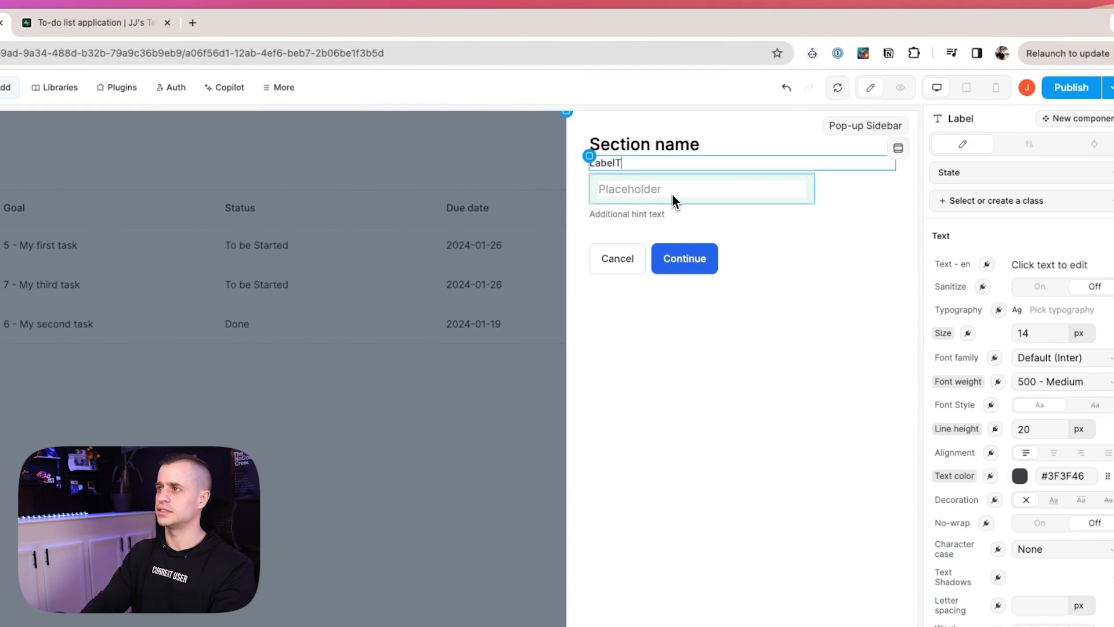
text(Task name)
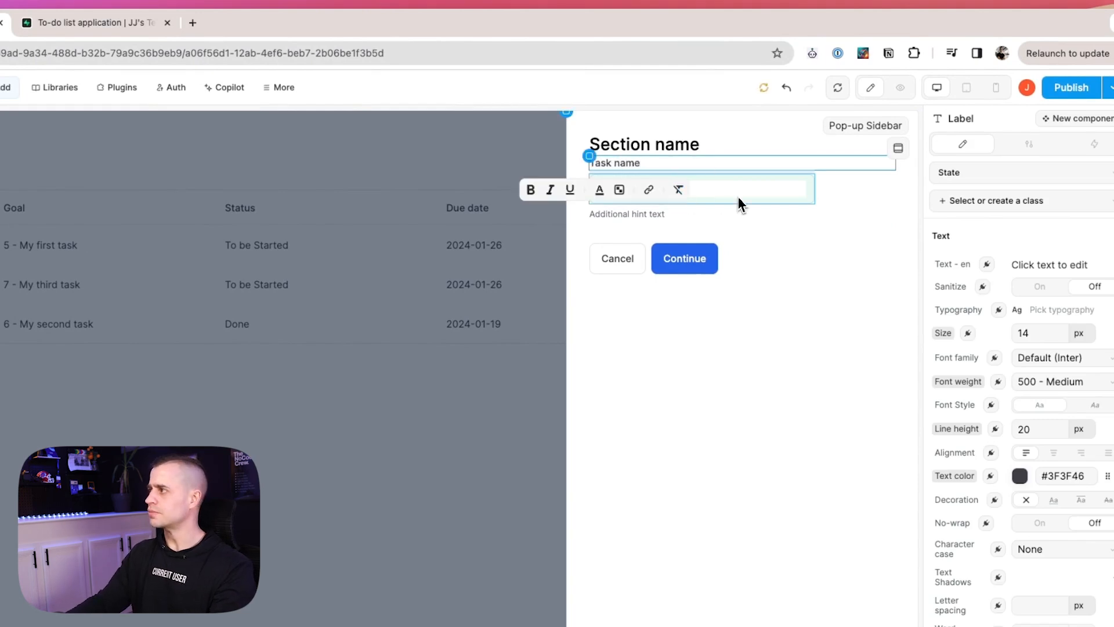
click(771, 213)
click(784, 250)
click(666, 214)
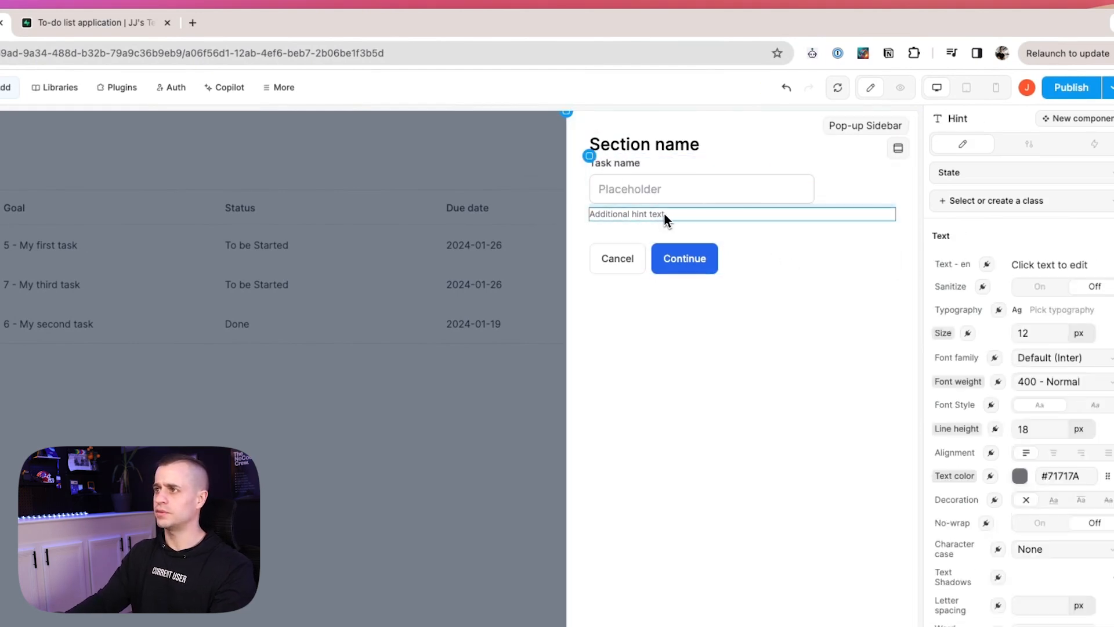
key(Delete)
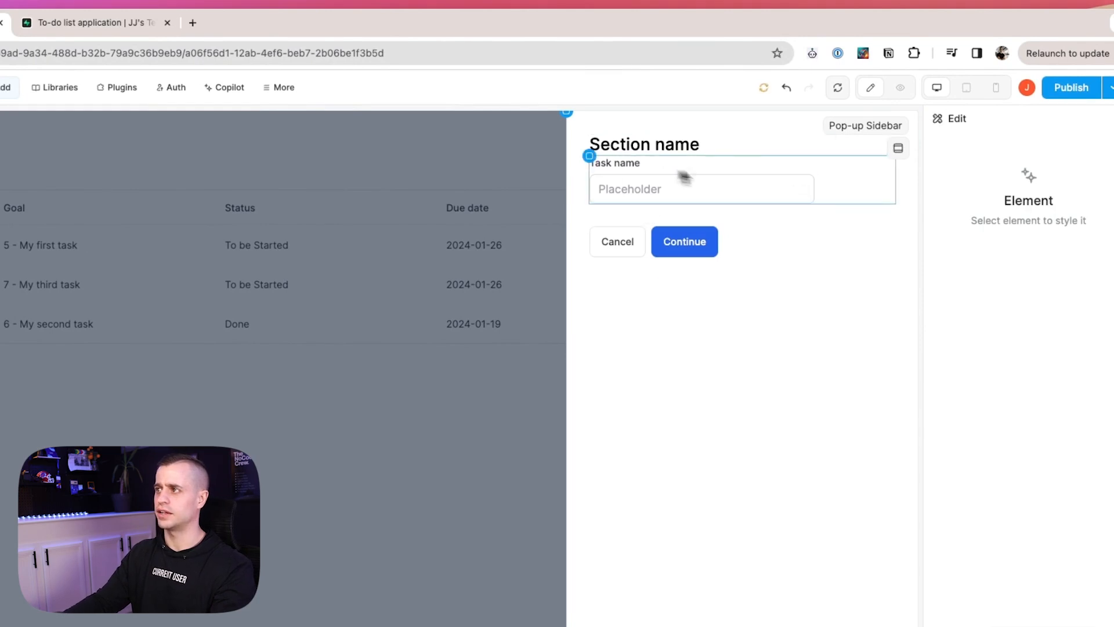
Set the sidebar's main container row gap to 24 px.
click(879, 199)
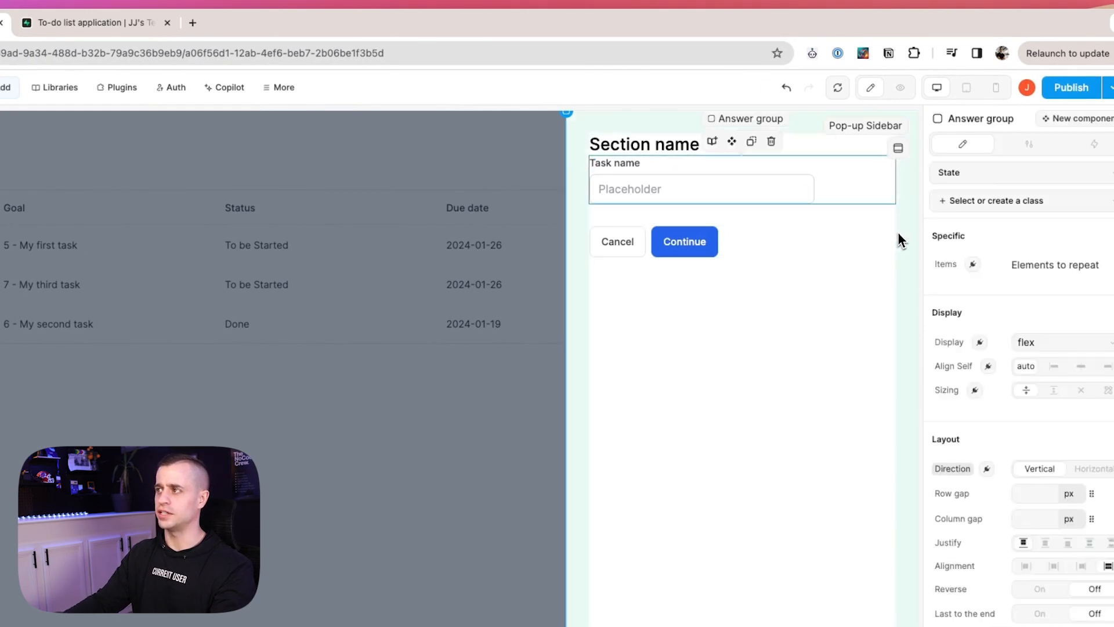
click(869, 325)
scroll(1023, 416, down, 2)
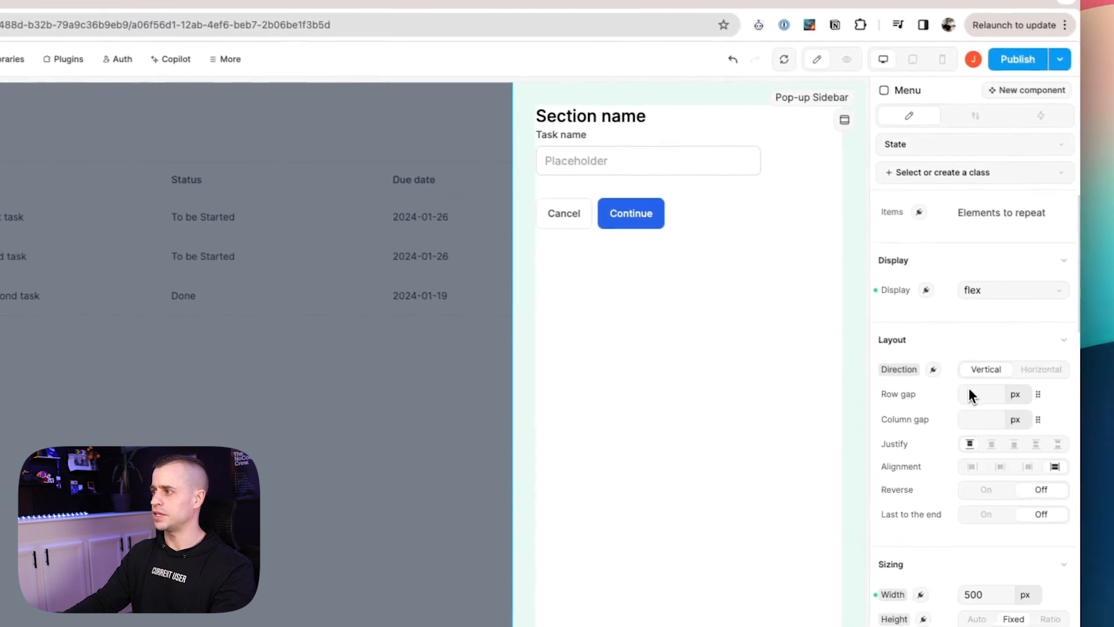
click(1032, 392)
text(24)
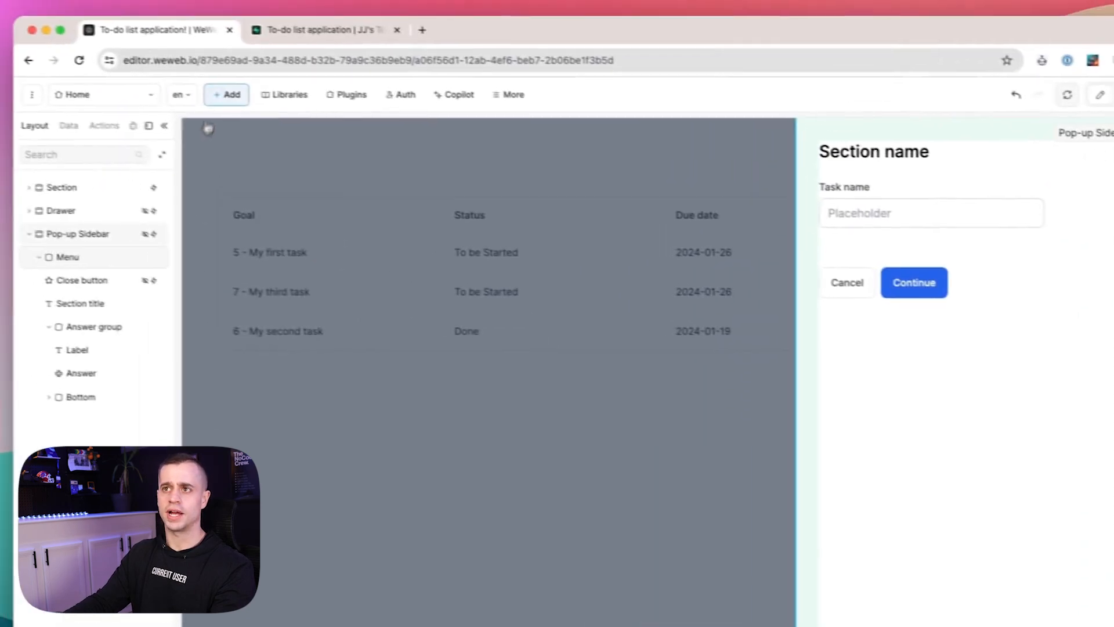
click(223, 91)
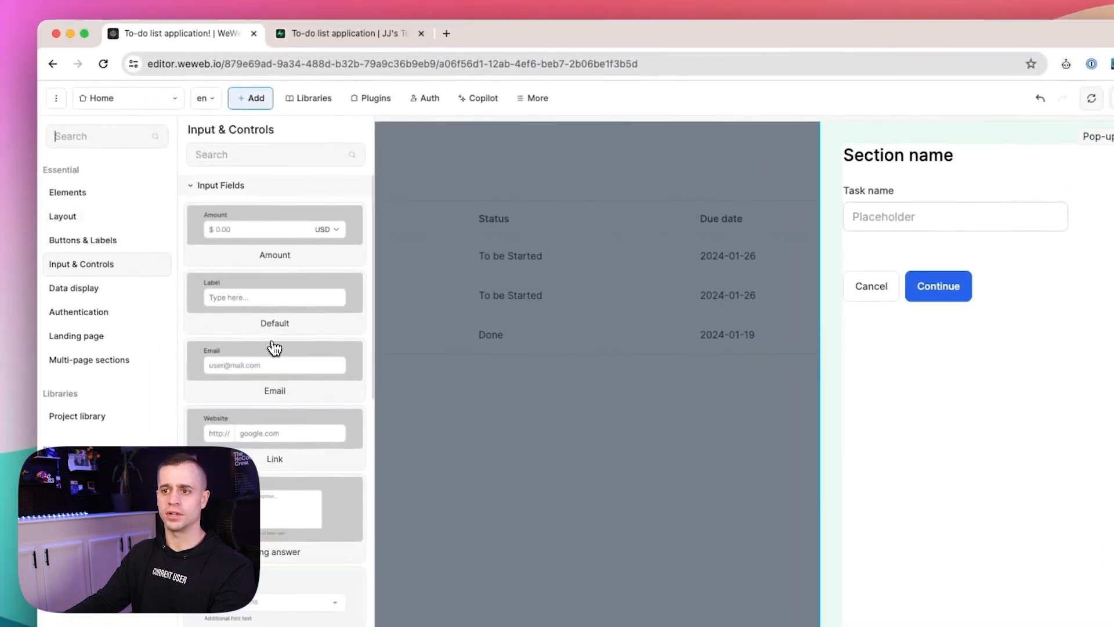
Drop a select dropdown below Task name and relabel it 'Complete?'.
scroll(276, 348, down, 3)
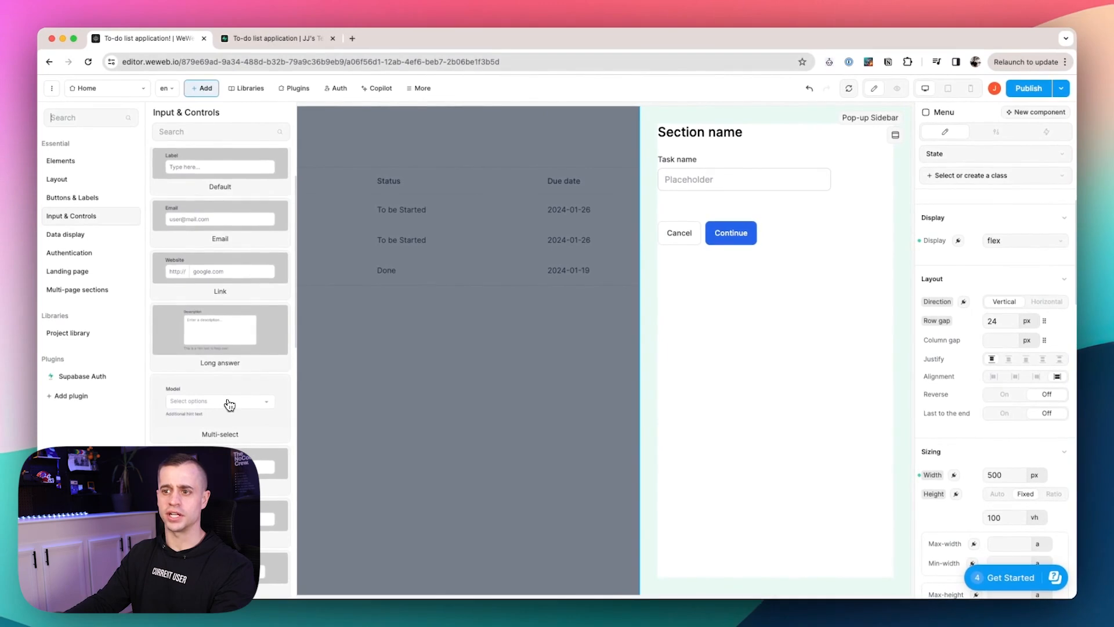
scroll(232, 377, up, 2)
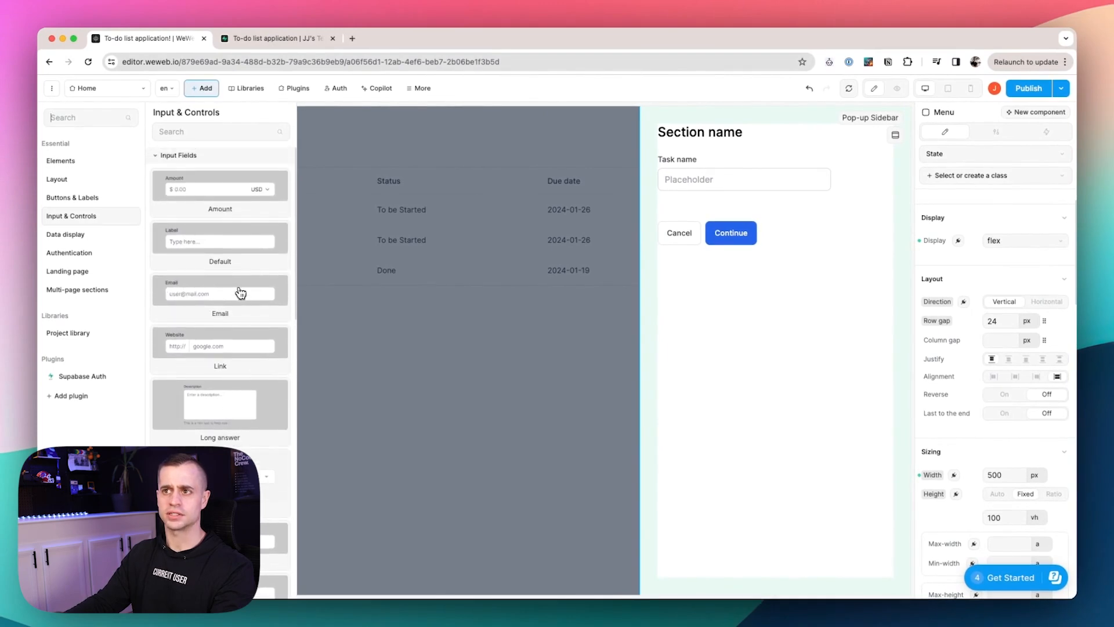
scroll(241, 295, down, 3)
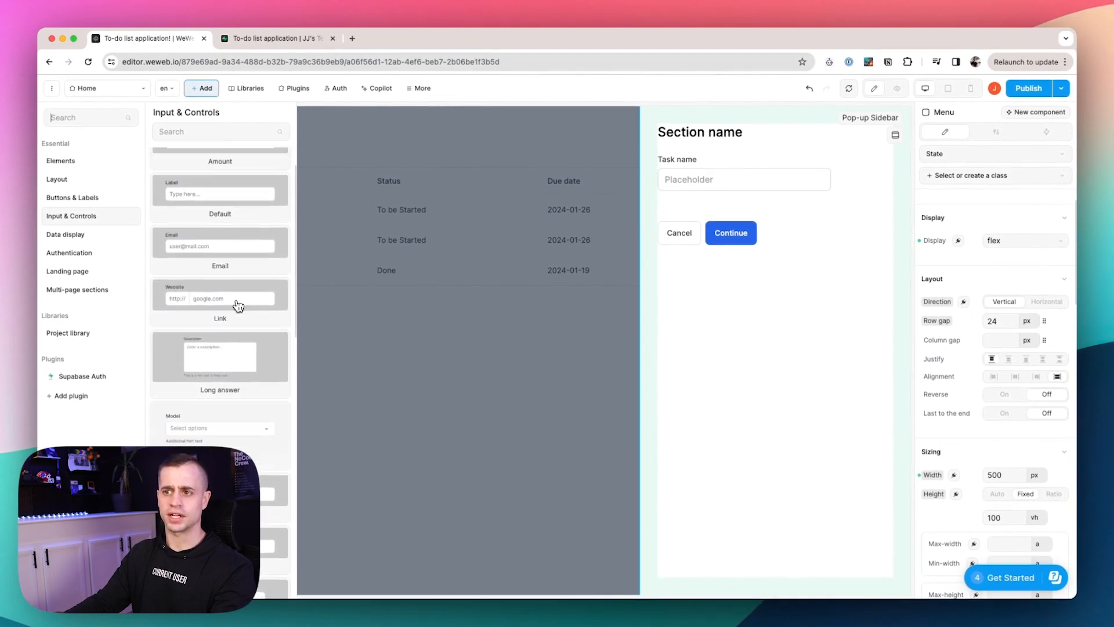
scroll(234, 370, down, 4)
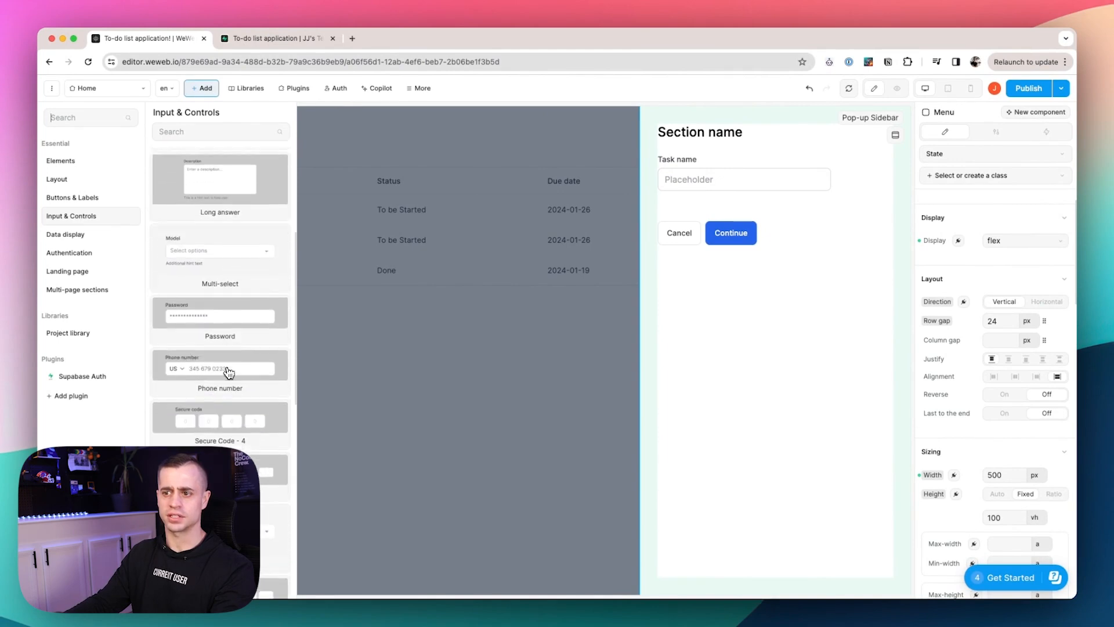
drag(228, 411, 745, 202)
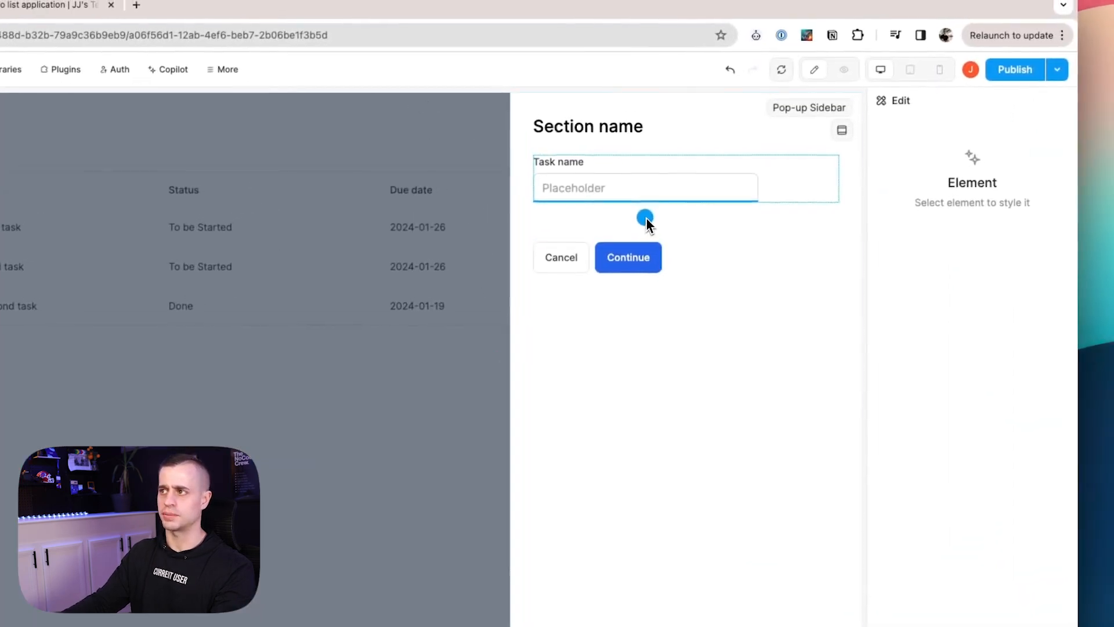
drag(646, 217, 644, 238)
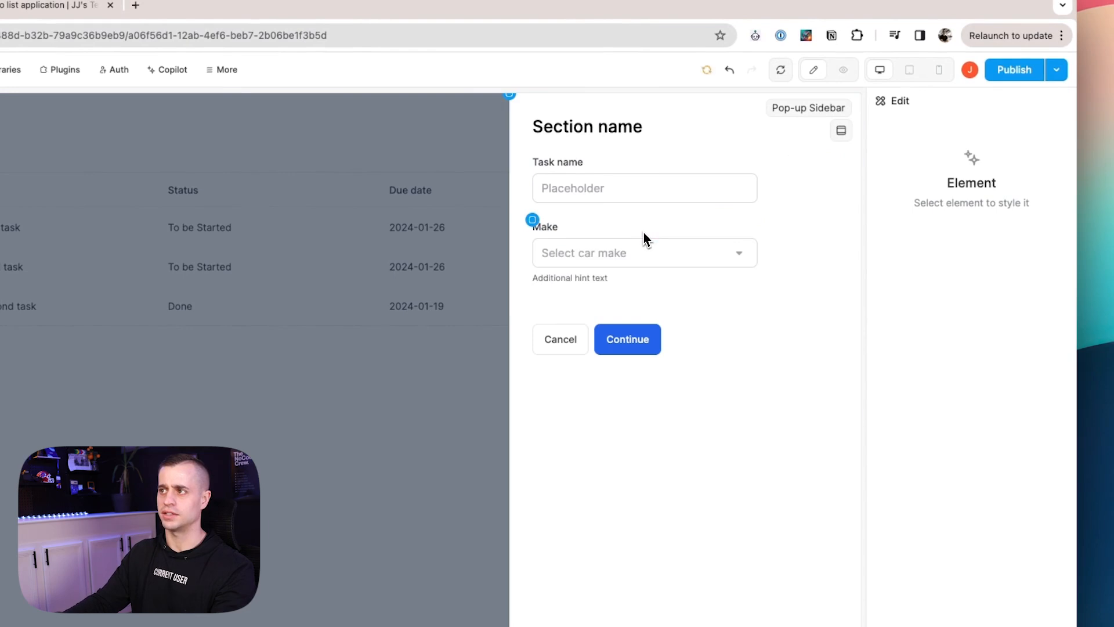
click(548, 229)
double_click(548, 229)
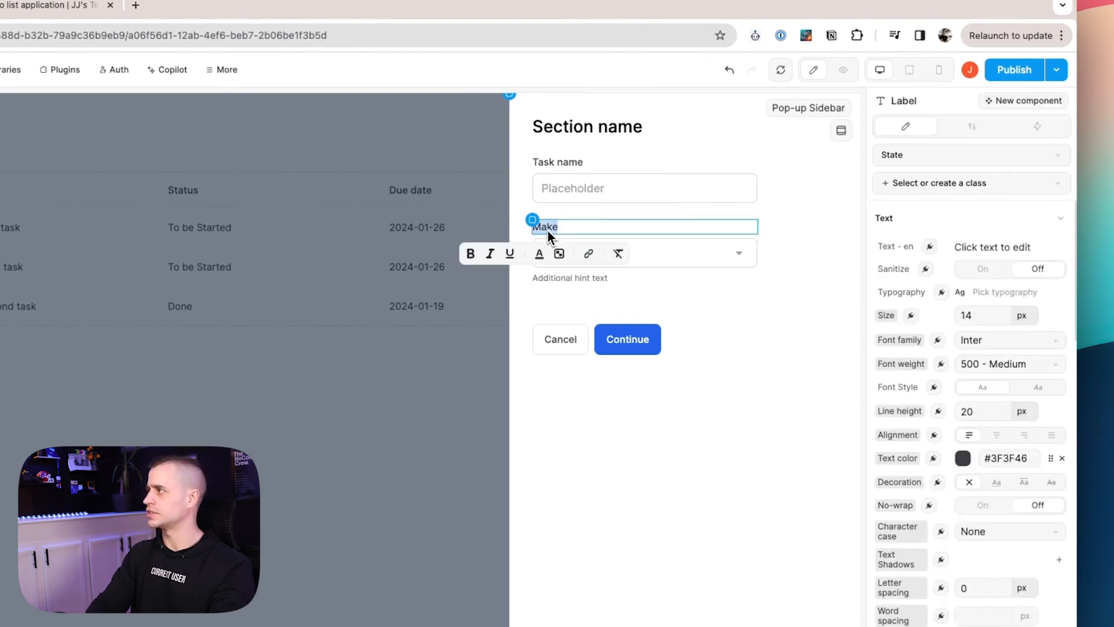
text(Complete?)
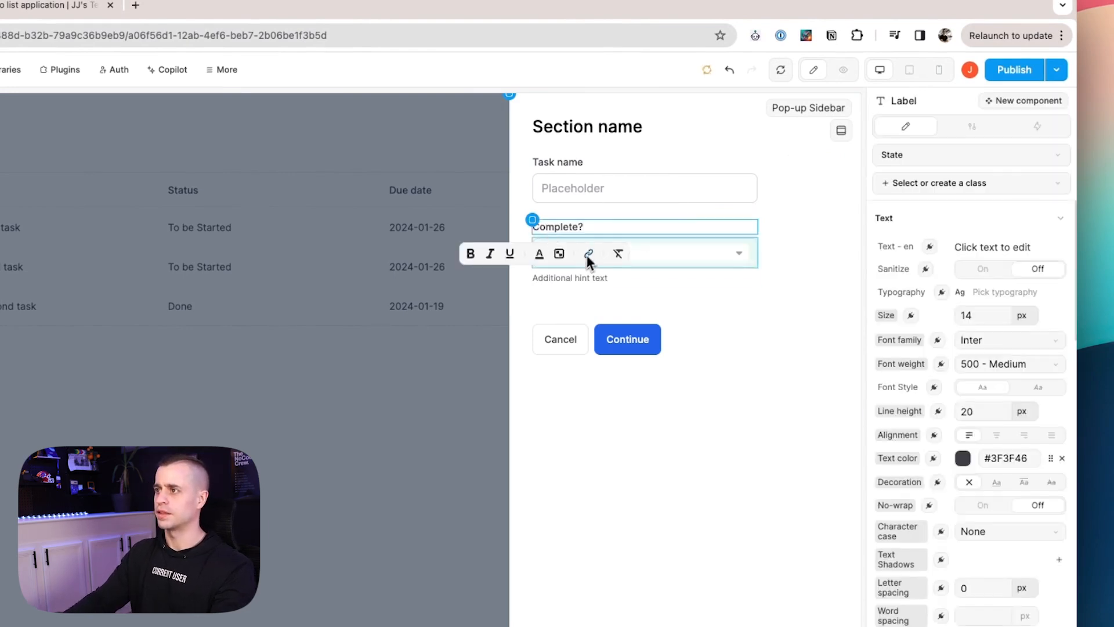
Delete the Complete? field's hint text and review the dropdown's sample options and placeholder settings.
click(567, 277)
key(Delete)
click(614, 253)
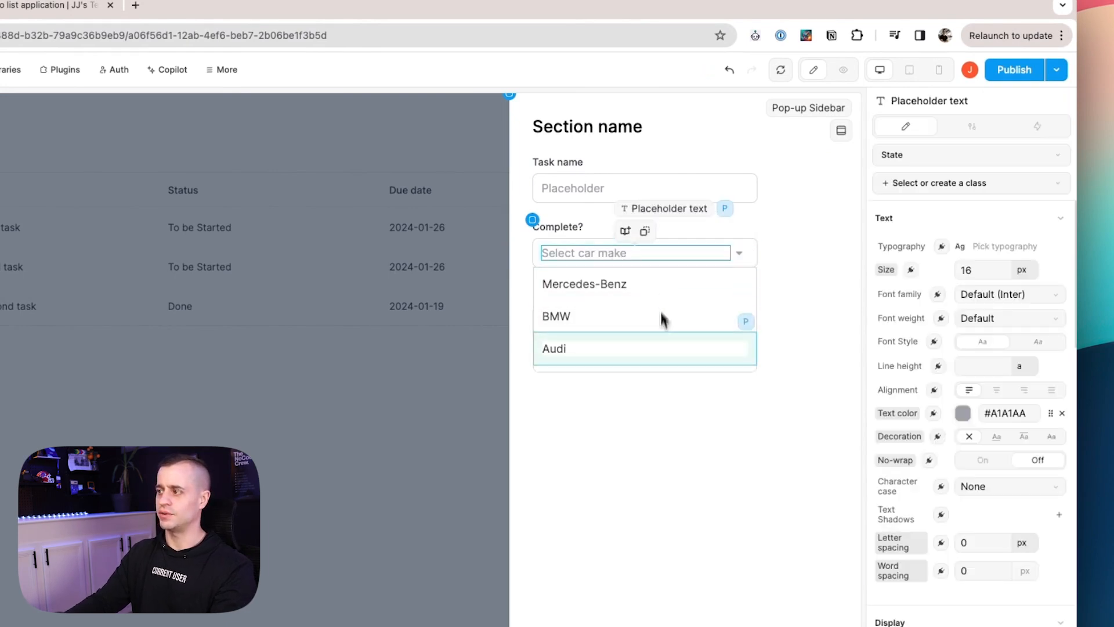
scroll(986, 293, down, 5)
scroll(986, 293, up, 5)
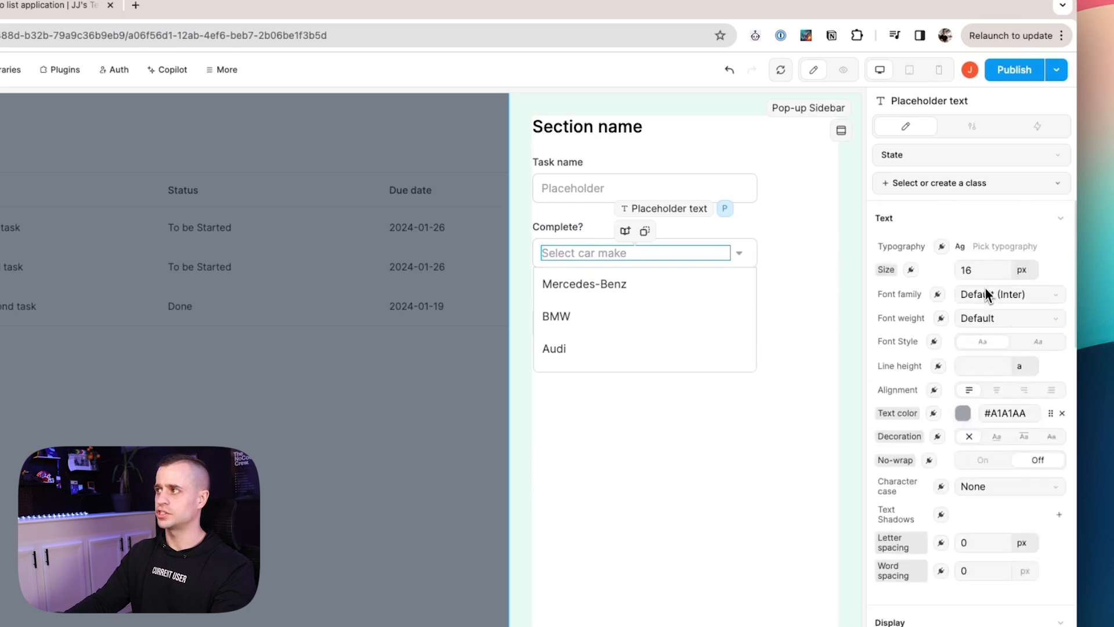
click(973, 126)
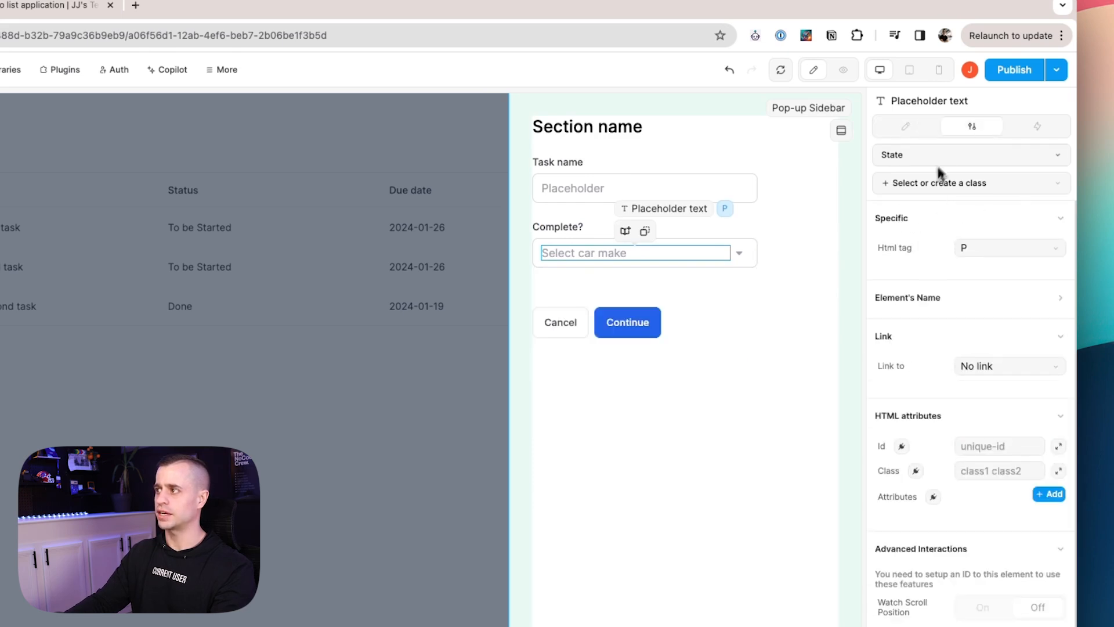
click(906, 126)
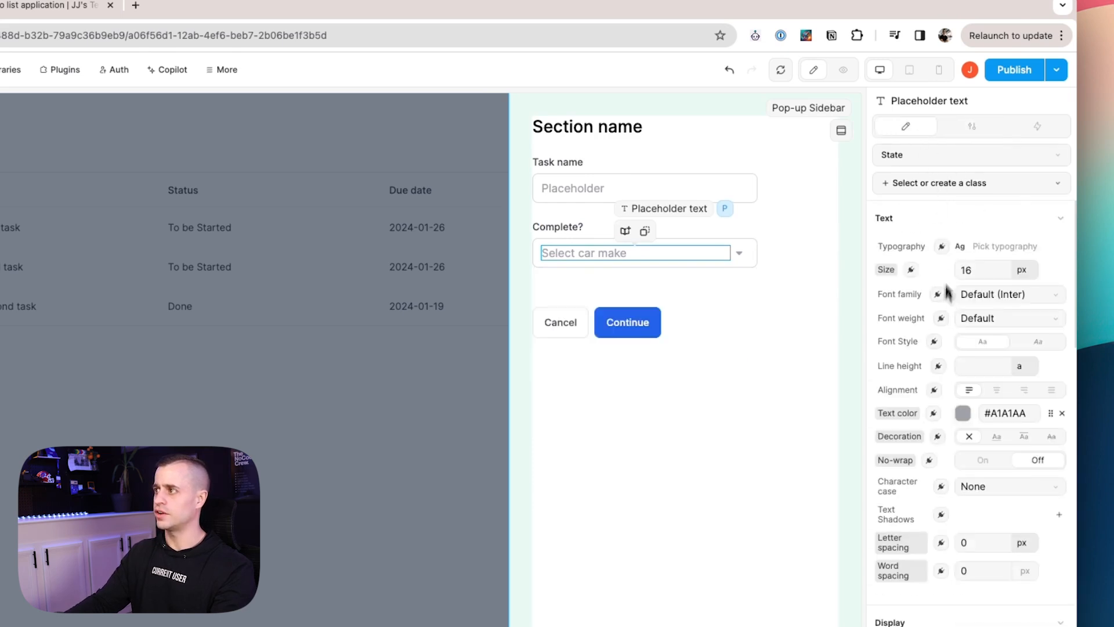
scroll(965, 219, down, 5)
scroll(965, 219, up, 5)
click(753, 246)
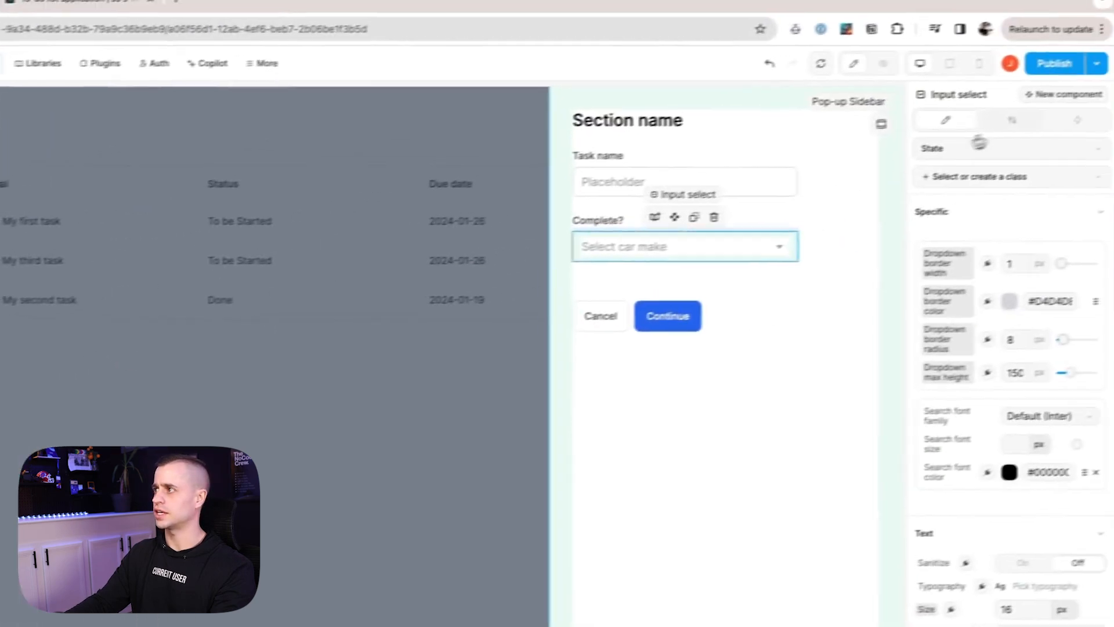
Delete the Volkswagen and Audi options from the Complete? dropdown.
click(1014, 122)
scroll(1008, 361, down, 3)
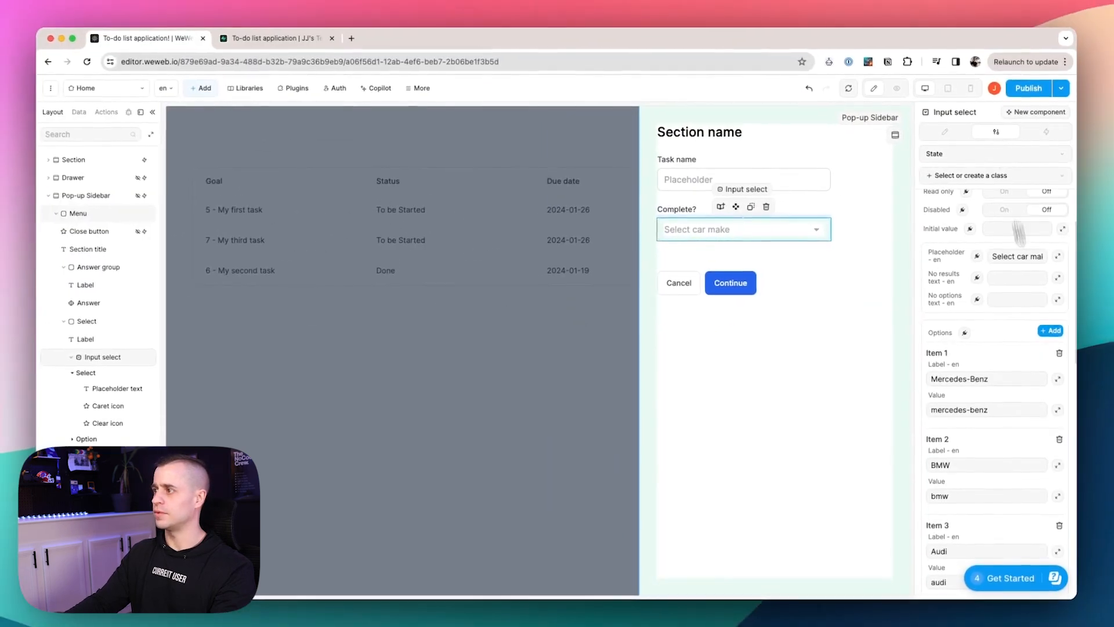
scroll(1032, 446, down, 1)
scroll(987, 360, down, 3)
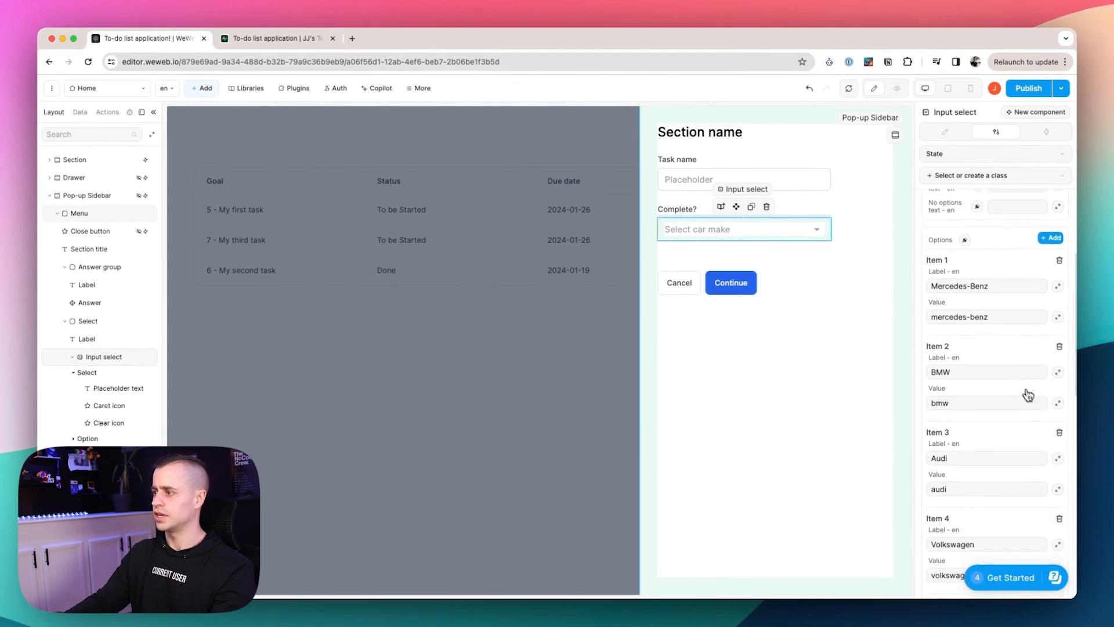
click(1059, 467)
click(1059, 382)
Rename the remaining options to Yes (value true) and No (value False).
scroll(1038, 398, up, 1)
double_click(980, 235)
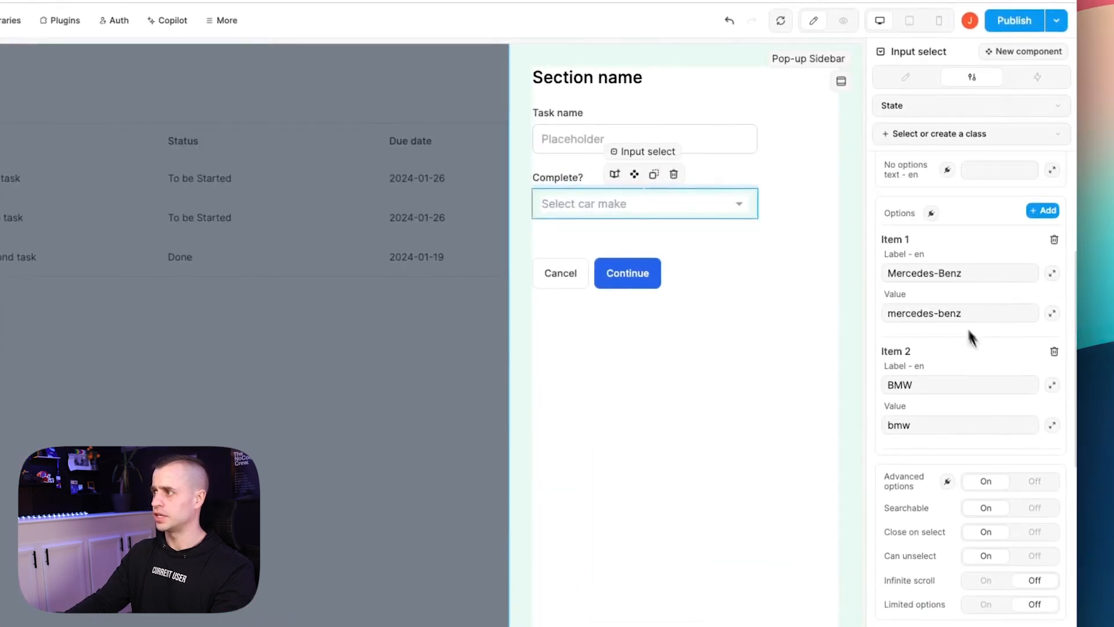
key(ctrl+a)
text(Yes)
double_click(946, 314)
key(ctrl+a)
text(true)
double_click(921, 386)
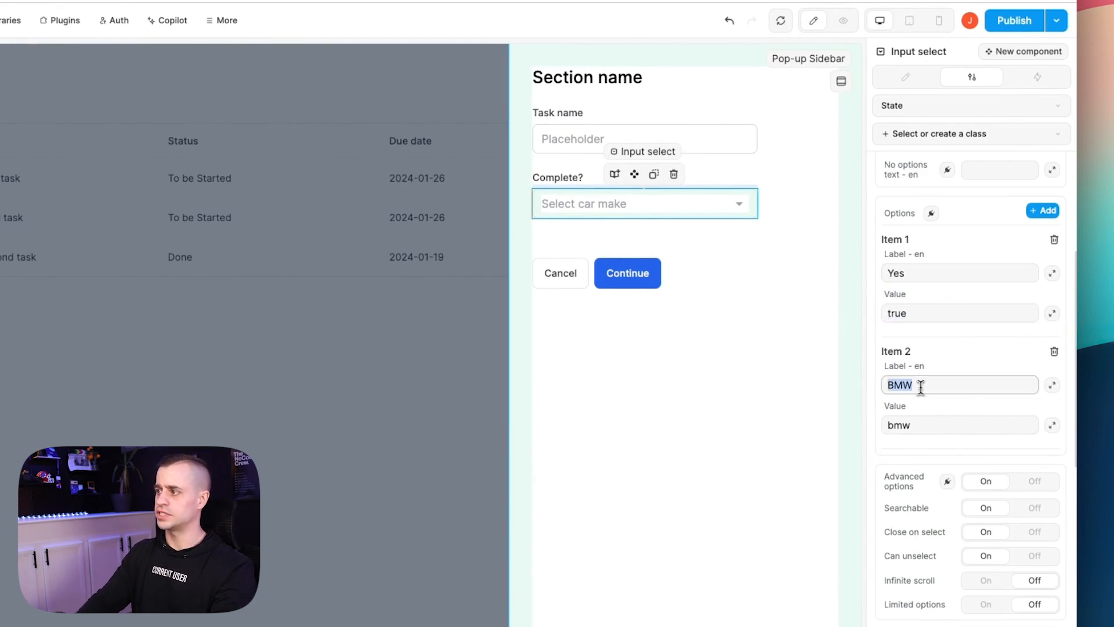
double_click(938, 425)
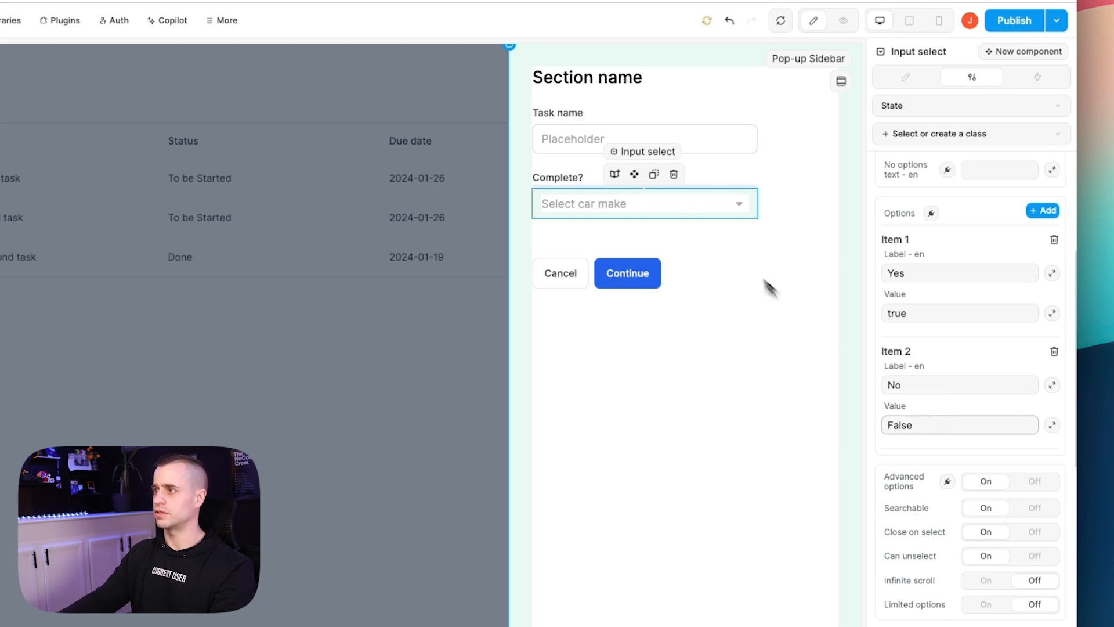
click(690, 204)
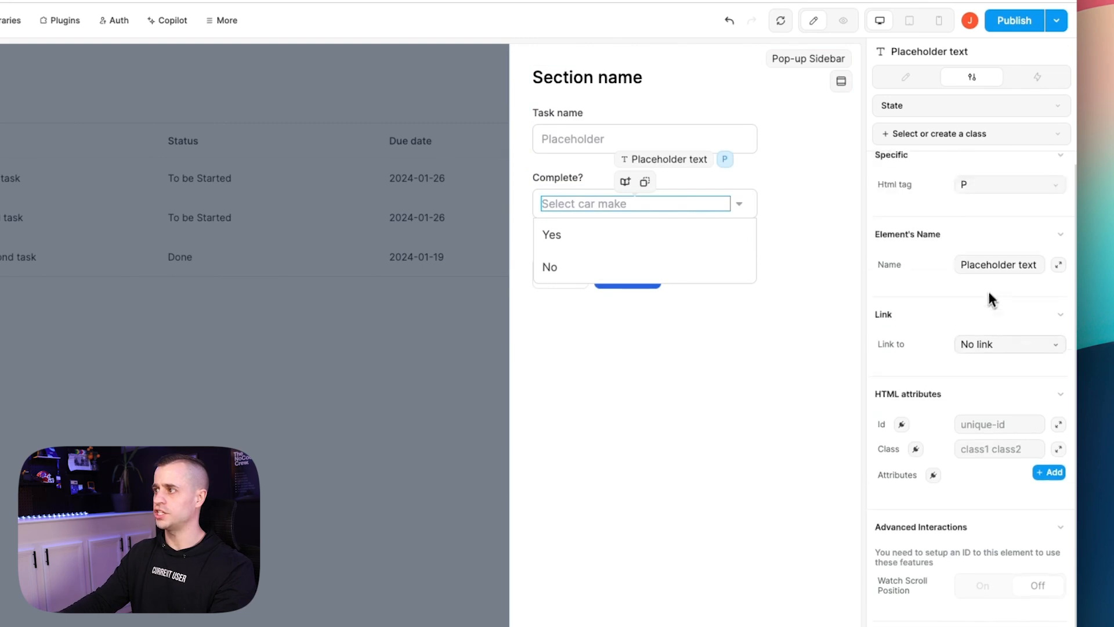
Replace the dropdown placeholder 'Select car make' with 'Is this complete?'.
click(992, 281)
scroll(981, 292, down, 1)
scroll(957, 295, up, 1)
click(756, 231)
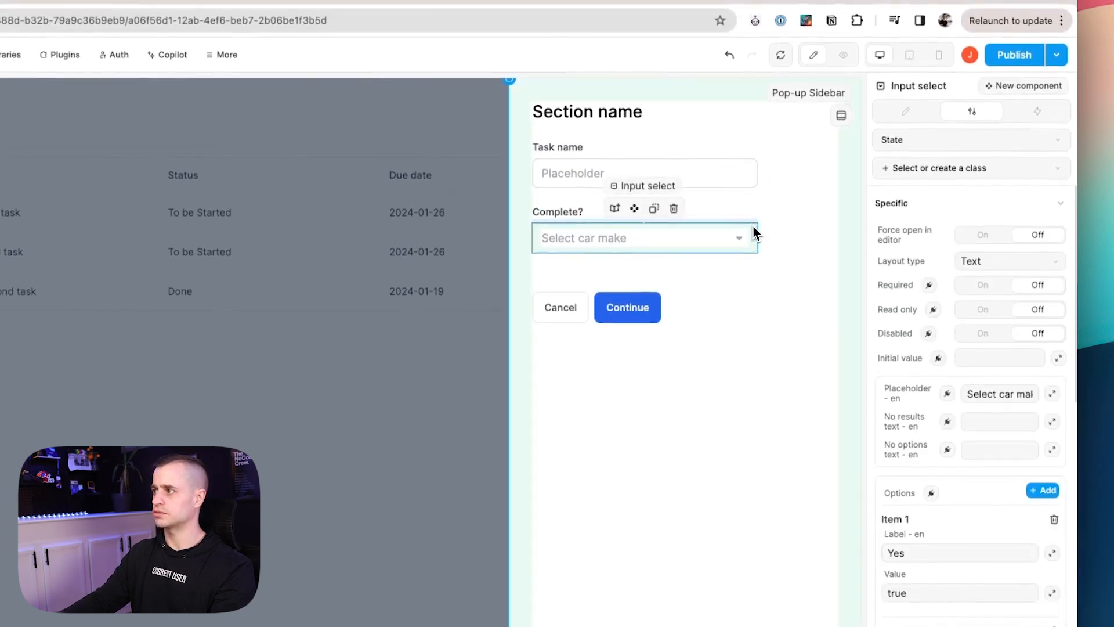
triple_click(1006, 394)
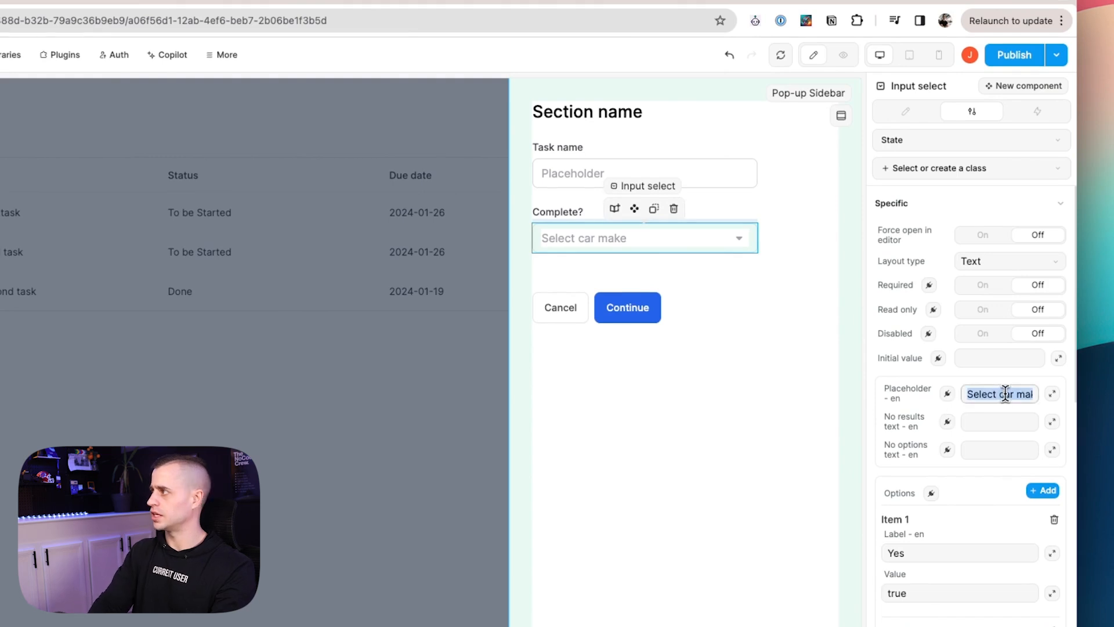
text(Is this comp)
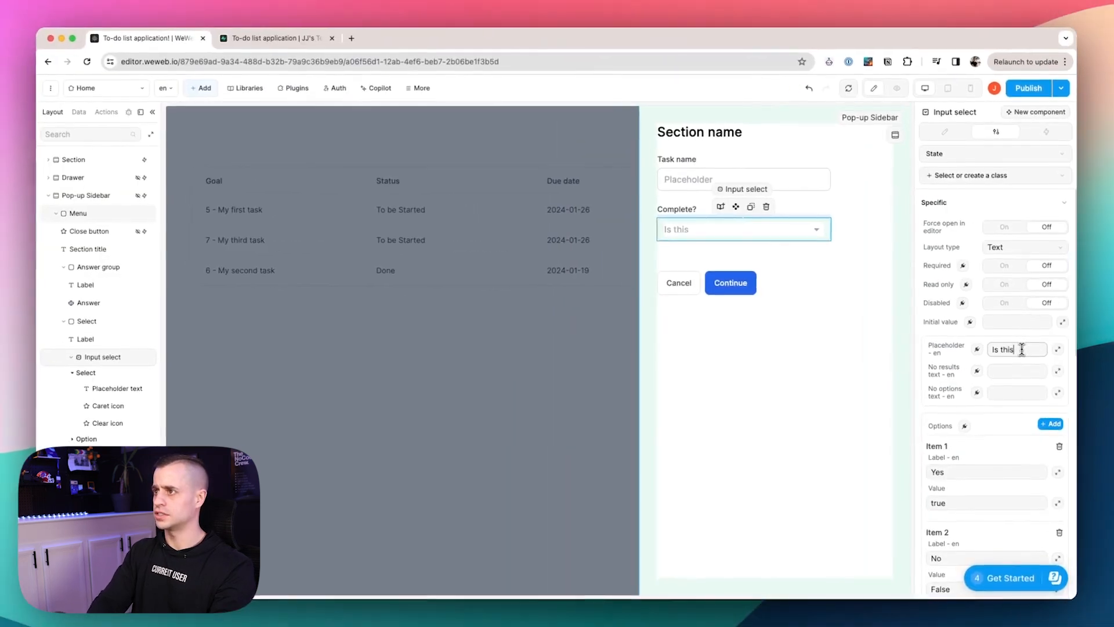
text(lete?)
click(820, 334)
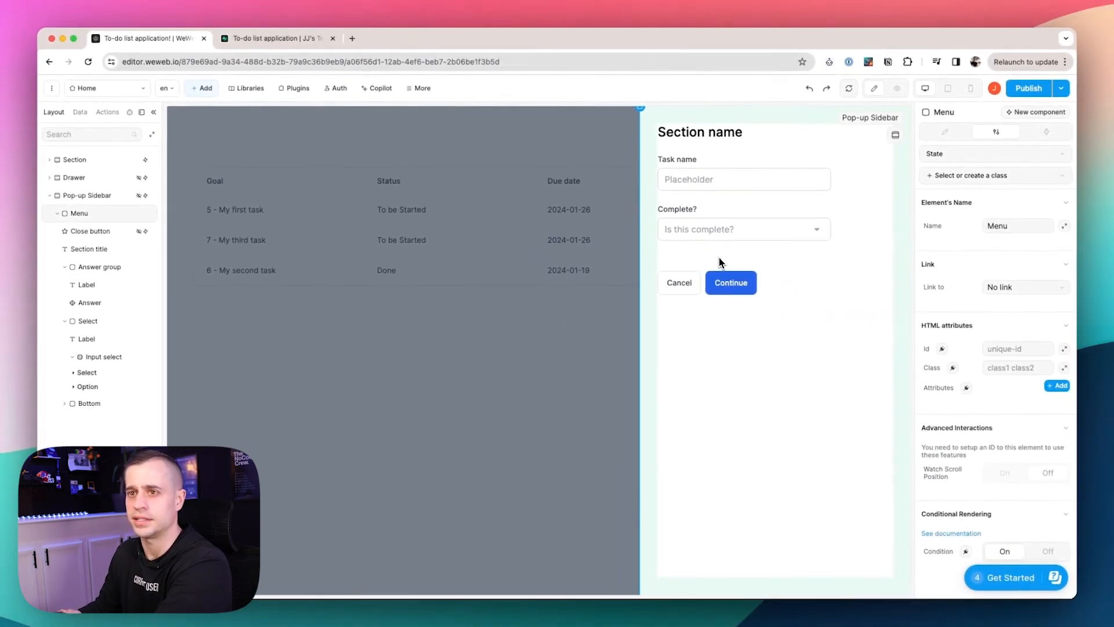
Add a text input above Cancel and Continue in the pop-up form and delete its hint text.
click(204, 92)
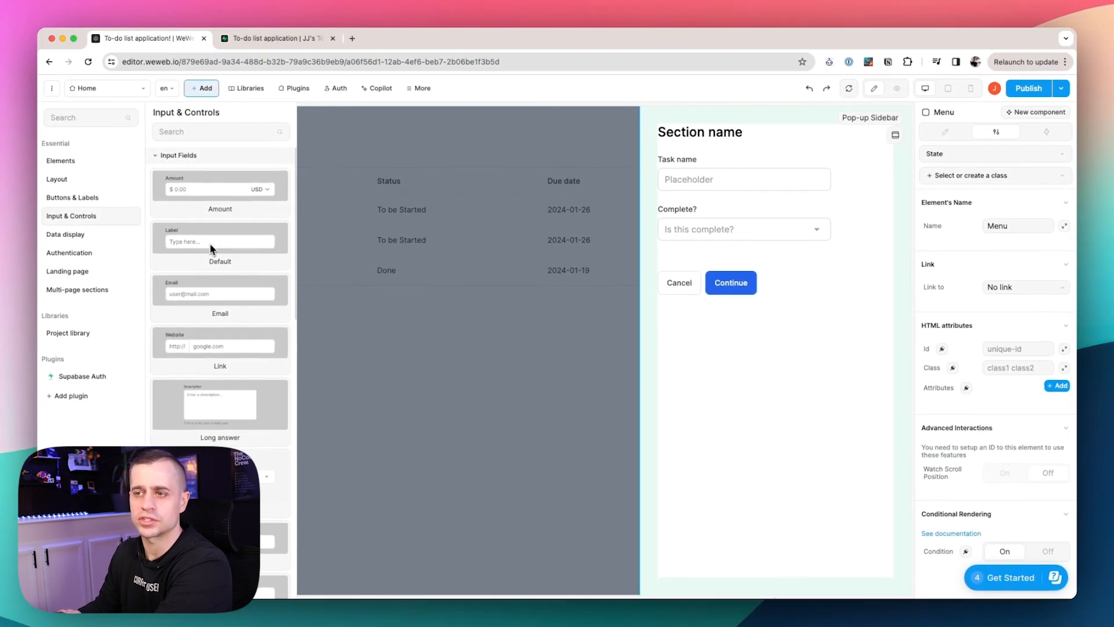
drag(166, 252, 778, 392)
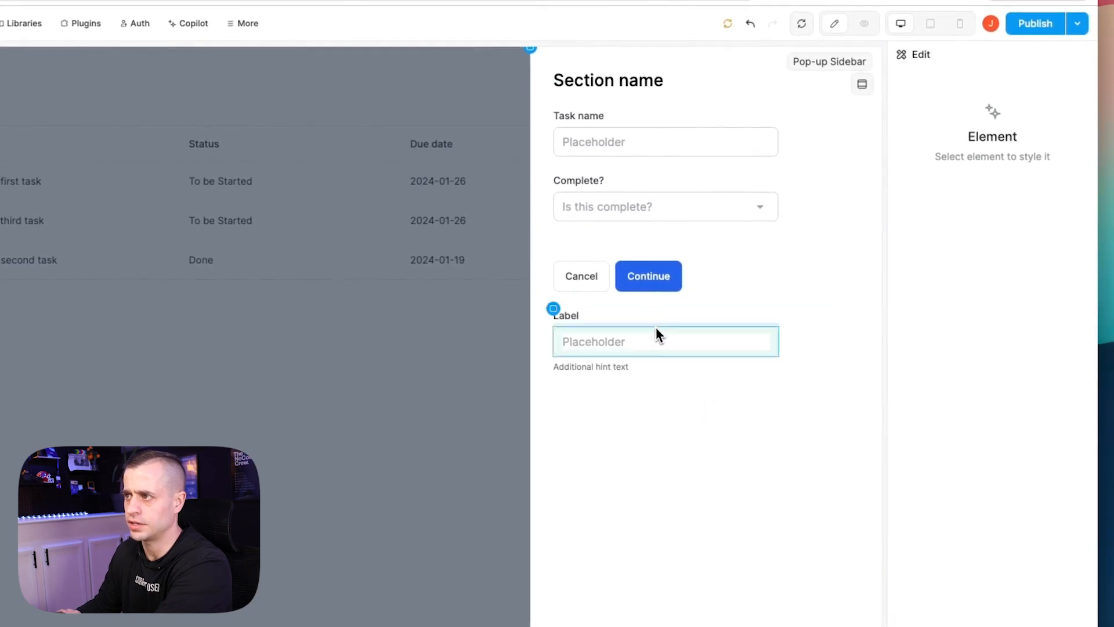
click(679, 326)
drag(676, 326, 680, 249)
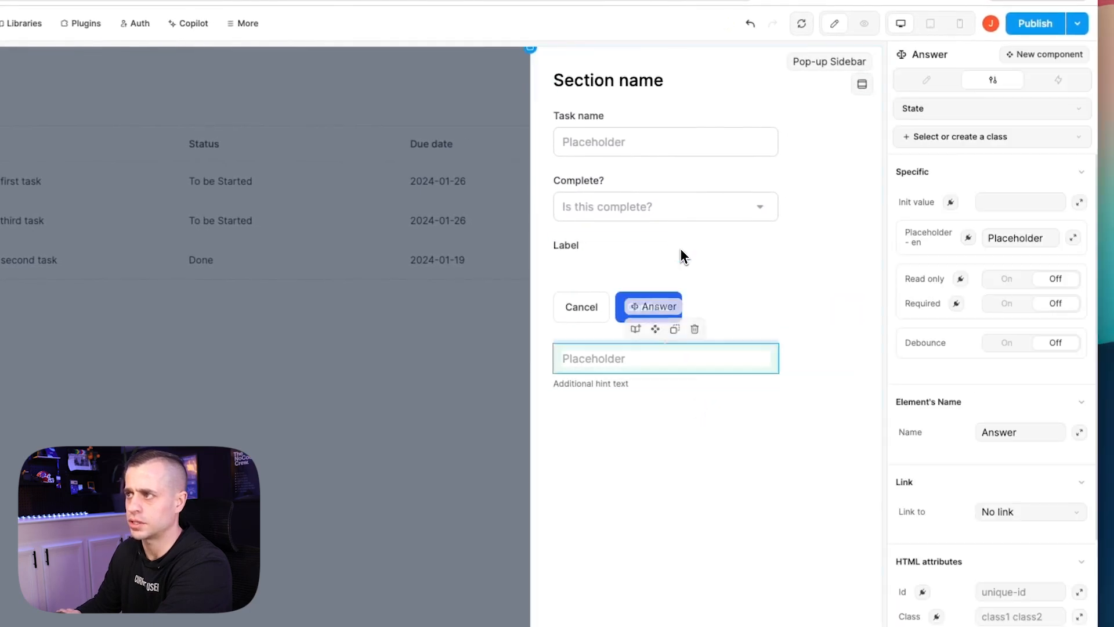
key(ctrl+z)
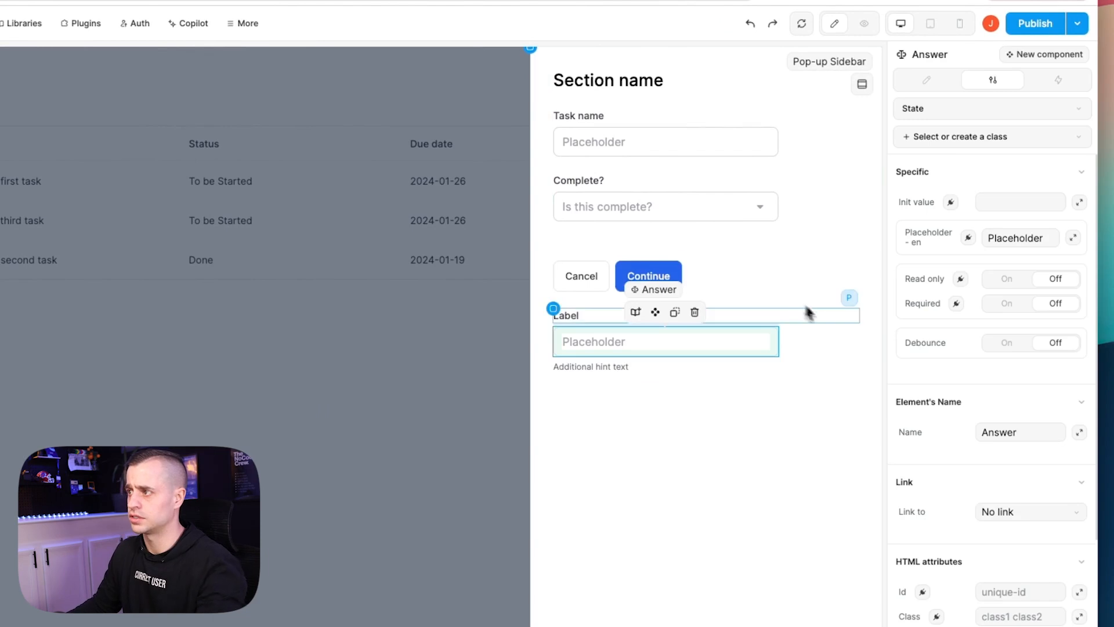
click(830, 347)
drag(831, 348, 835, 248)
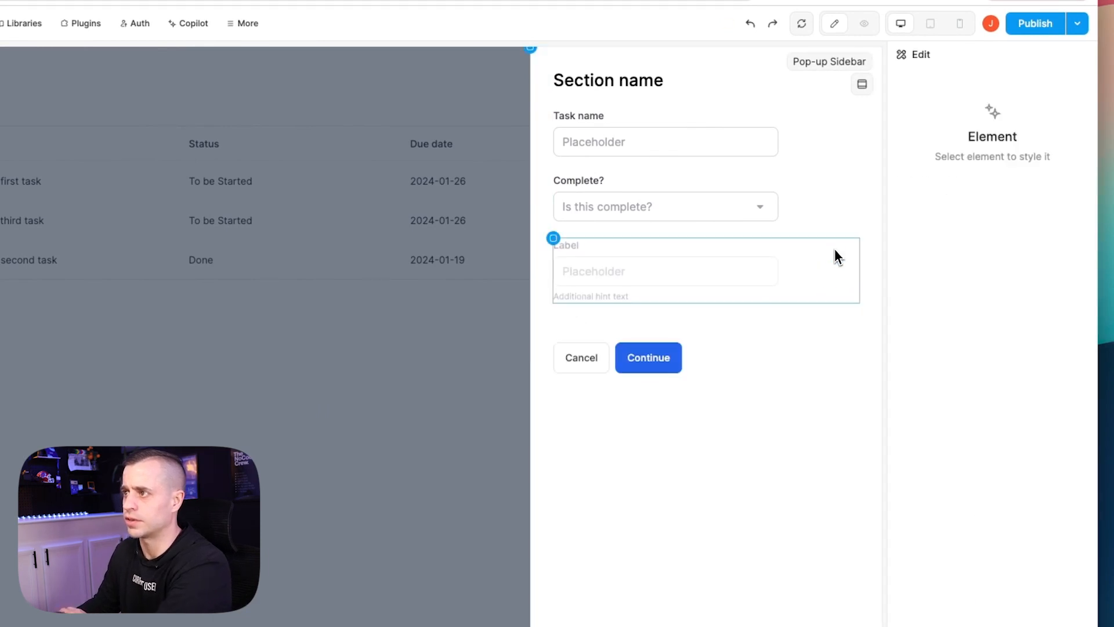
click(600, 300)
key(Delete)
Change the third field's input type to Date (mm/dd/yyyy).
click(645, 278)
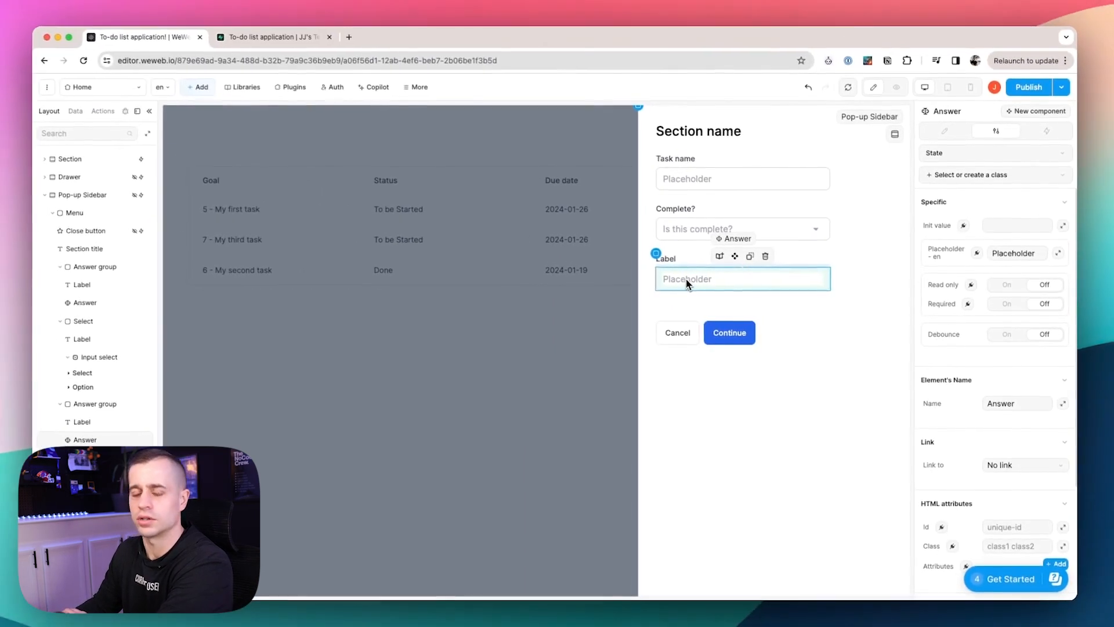
scroll(1012, 408, down, 2)
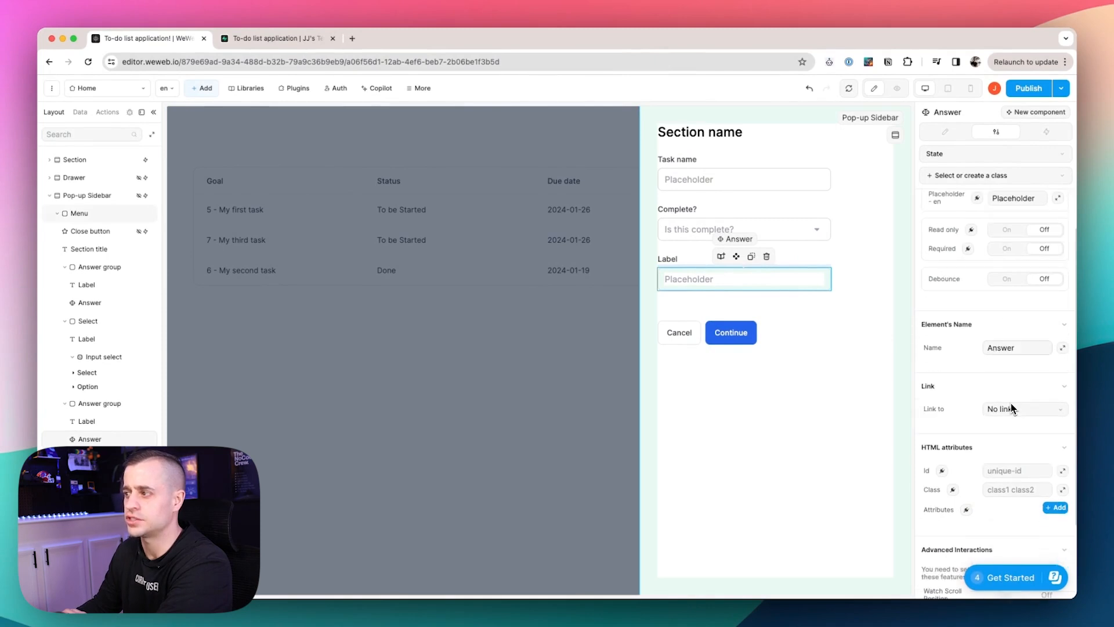
scroll(1011, 408, down, 2)
scroll(1011, 409, up, 3)
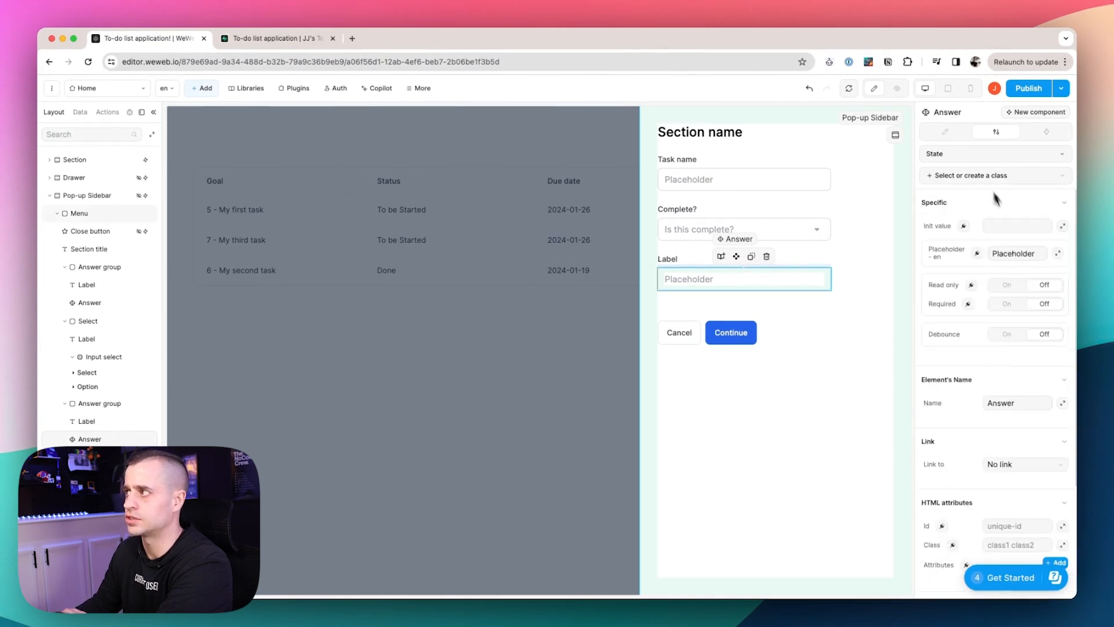
click(945, 132)
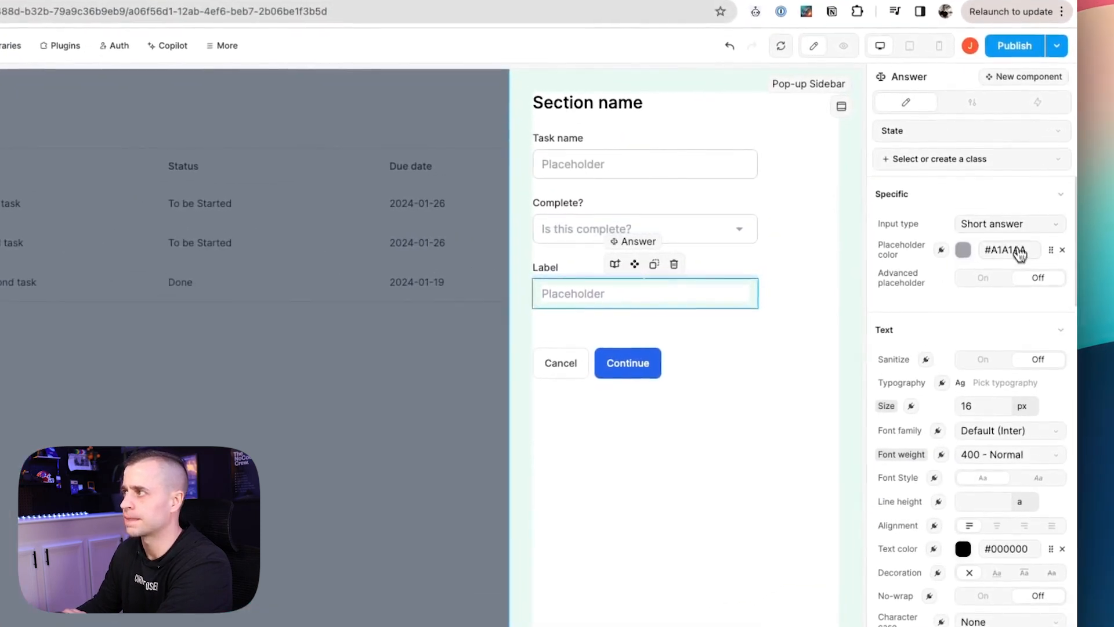
click(1012, 225)
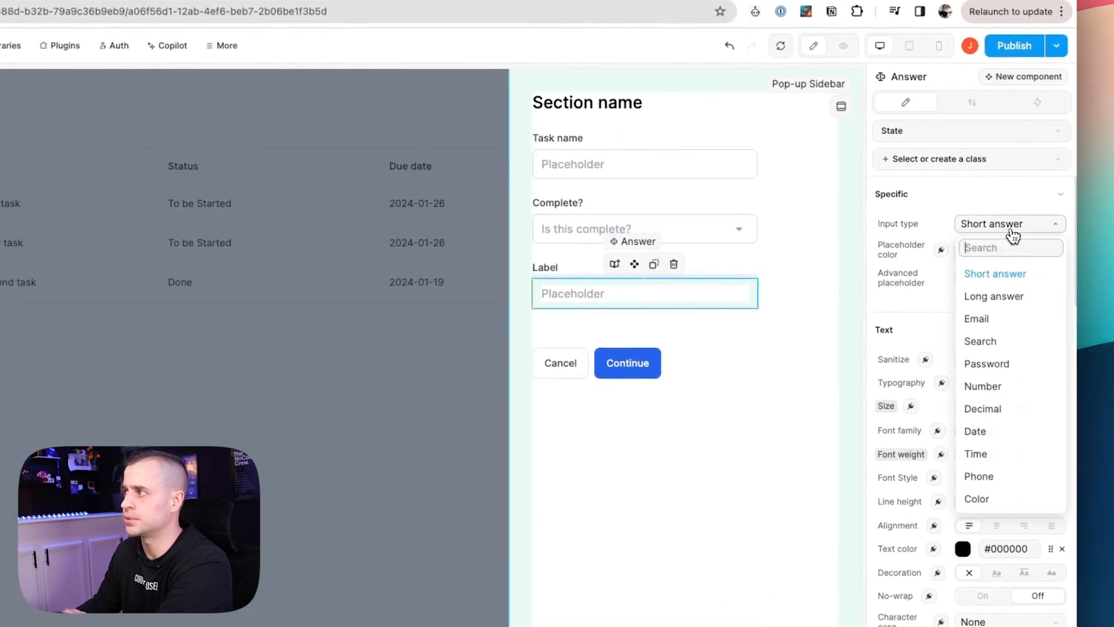
click(991, 432)
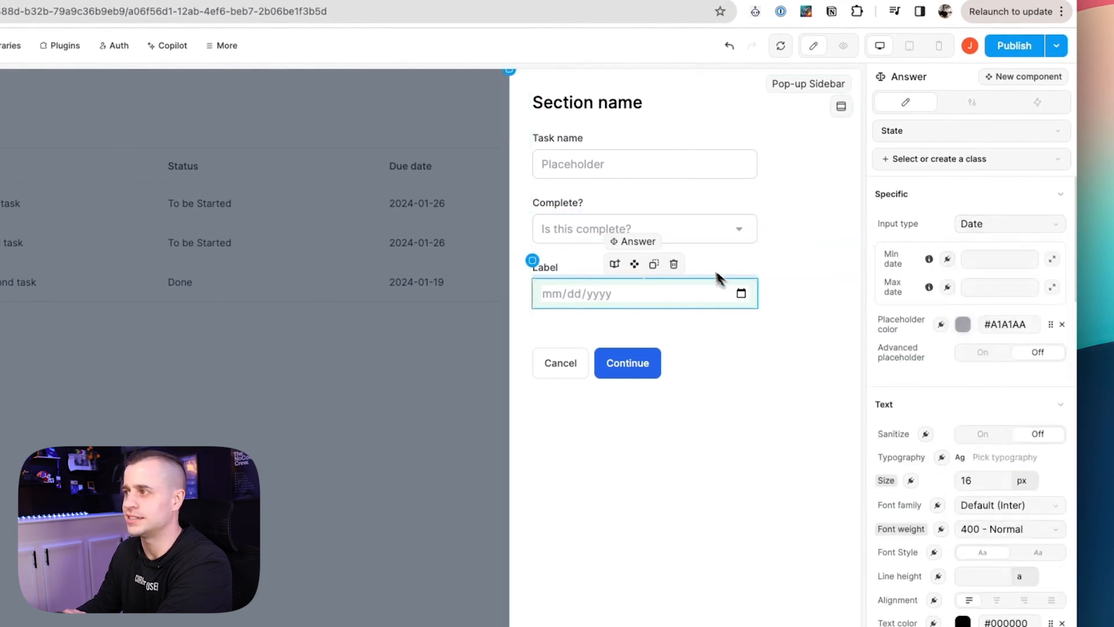
Relabel the third field 'Due Date'.
double_click(551, 270)
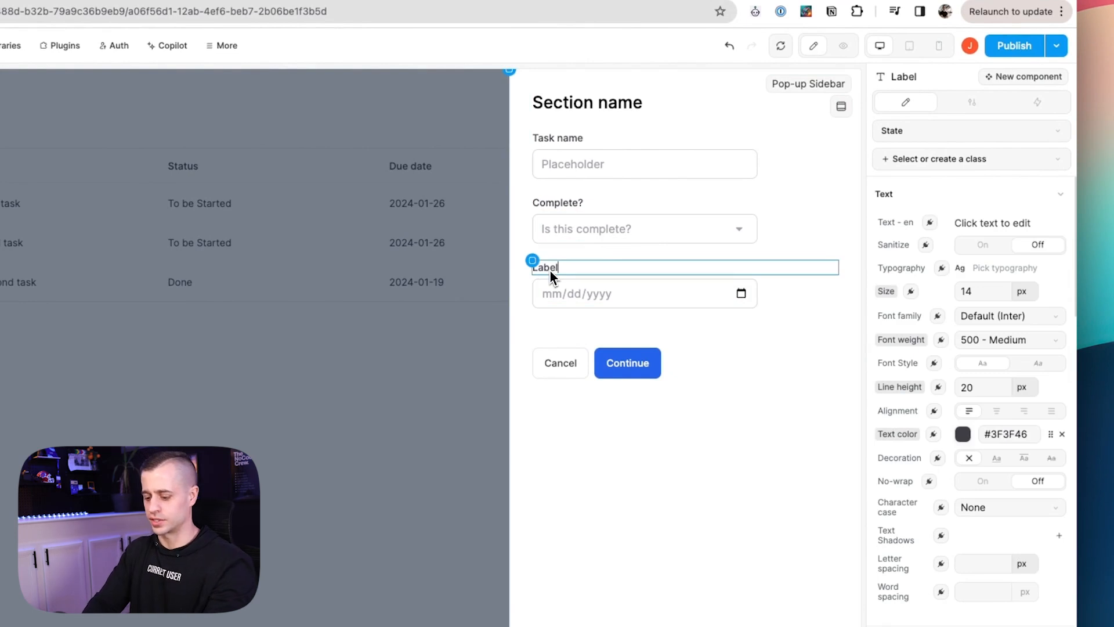
key(super+a)
text(Due Date)
click(684, 330)
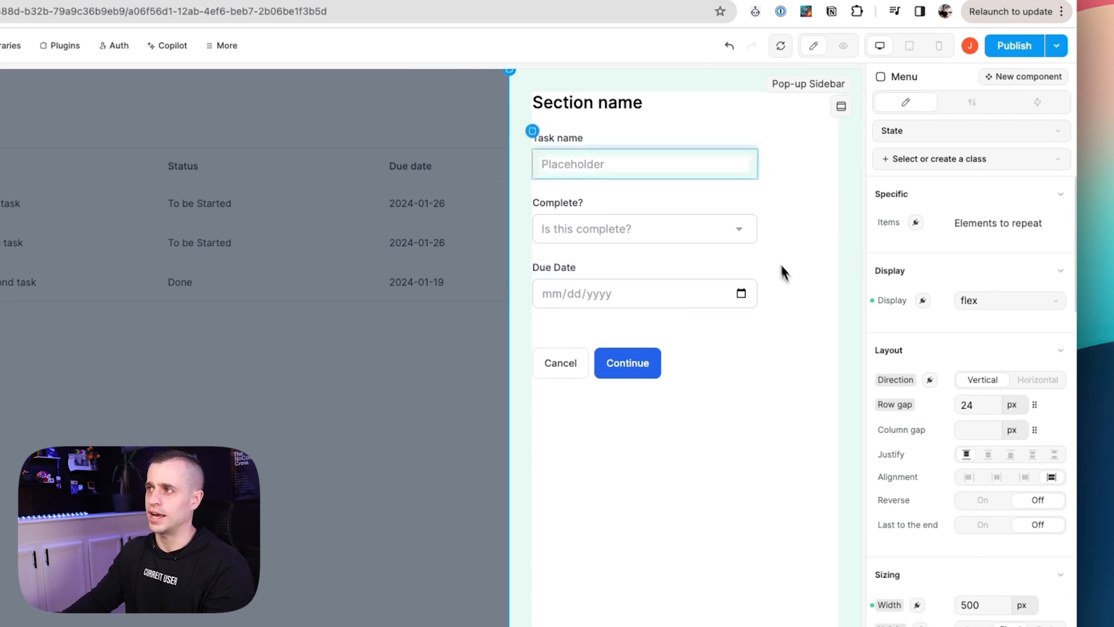
Retitle the form heading from 'Section name' to 'Create Task'.
double_click(620, 113)
key(super+a)
text(Create)
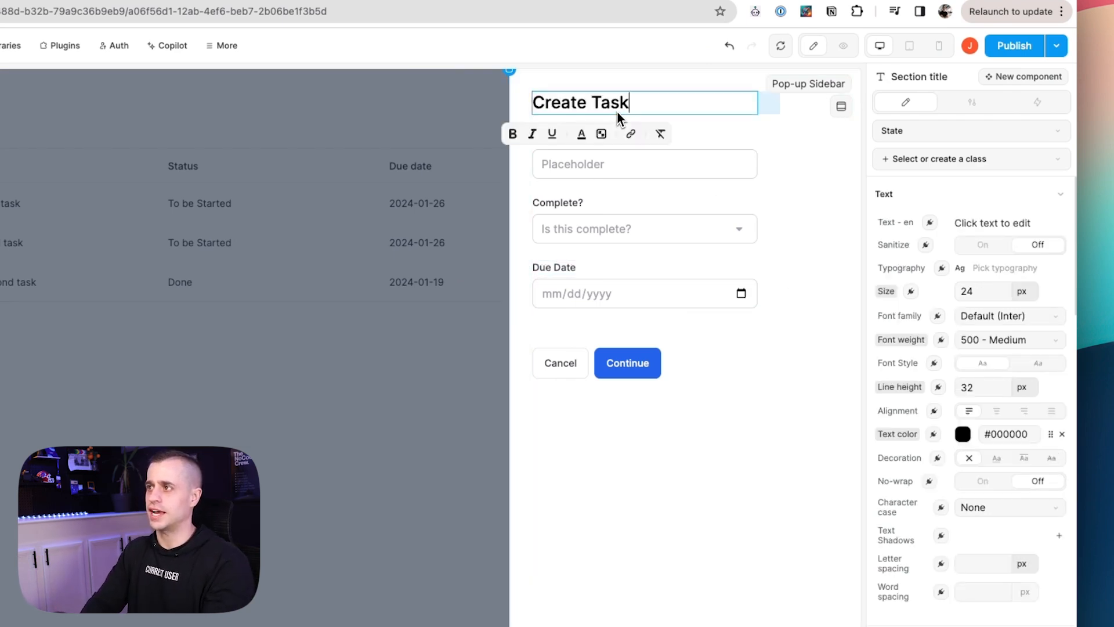
click(720, 543)
Set the task name input's placeholder to 'Task Name'.
click(584, 170)
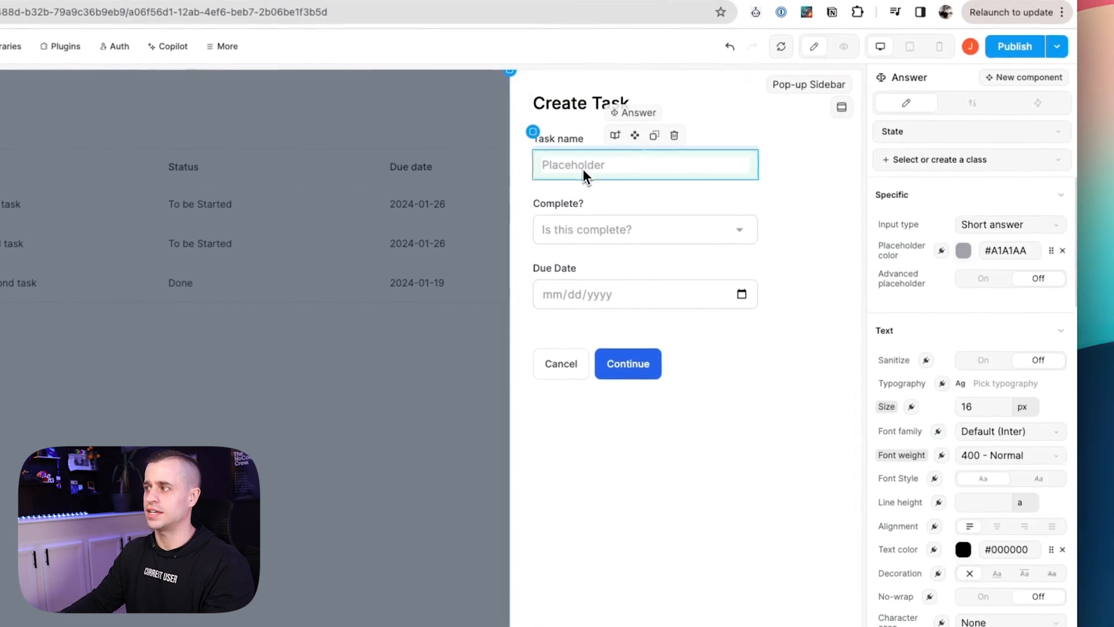
scroll(1005, 418, down, 2)
scroll(1002, 439, down, 5)
click(972, 106)
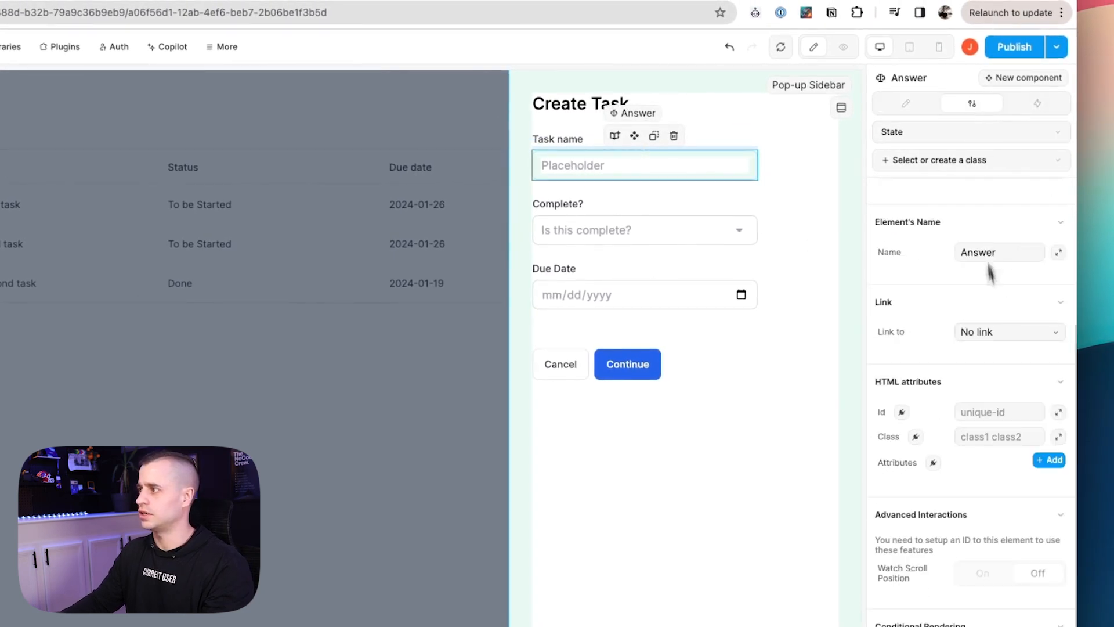
scroll(994, 430, up, 4)
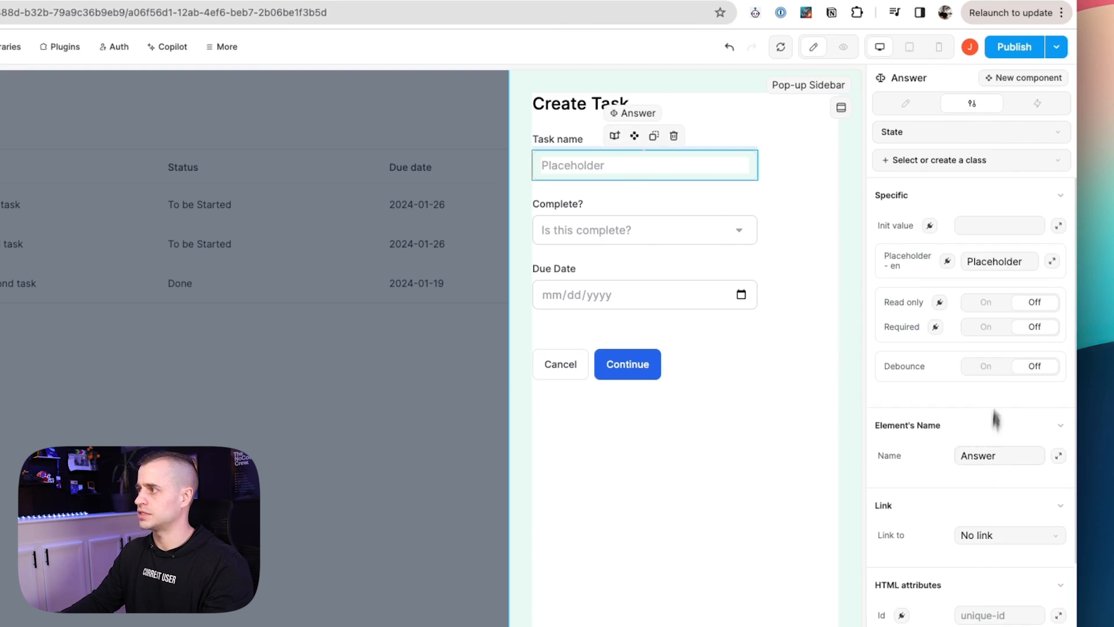
double_click(1001, 264)
text(Task Name)
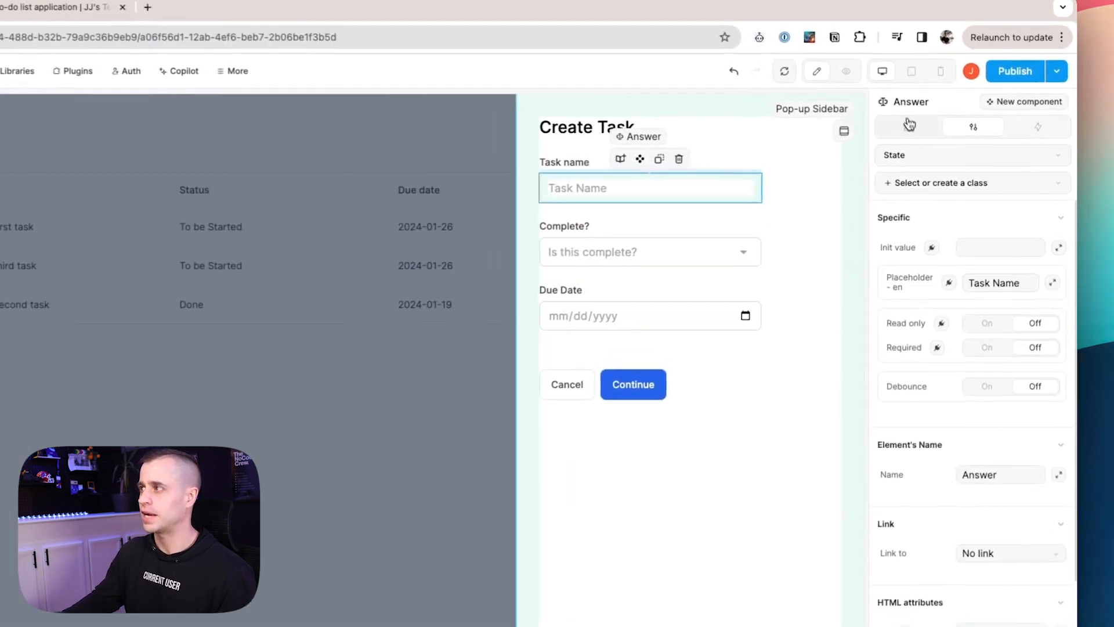
click(945, 132)
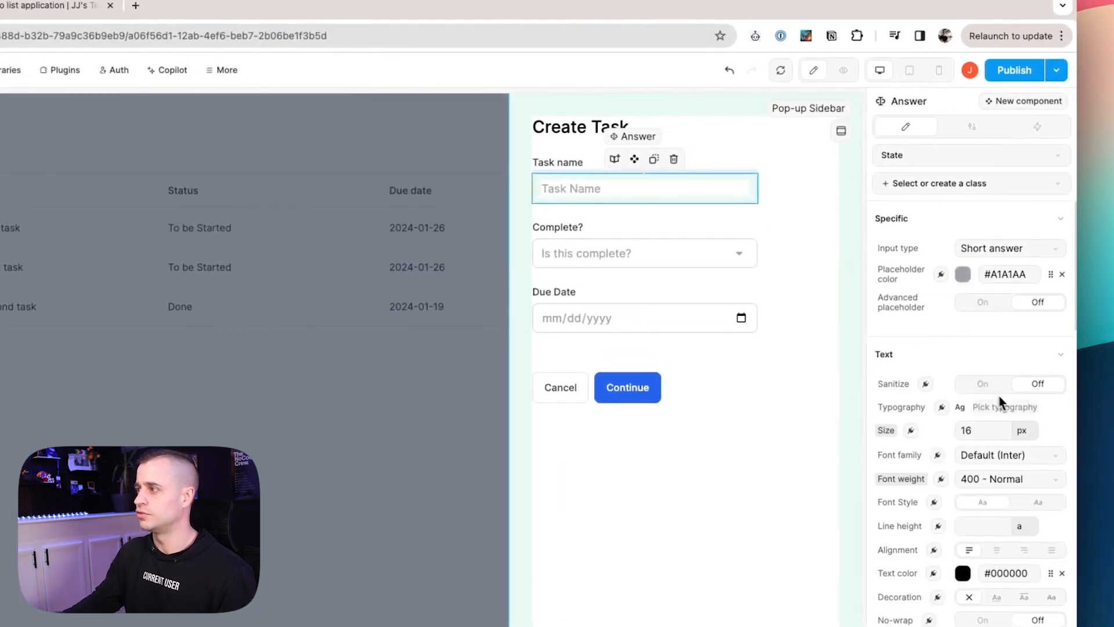
click(972, 127)
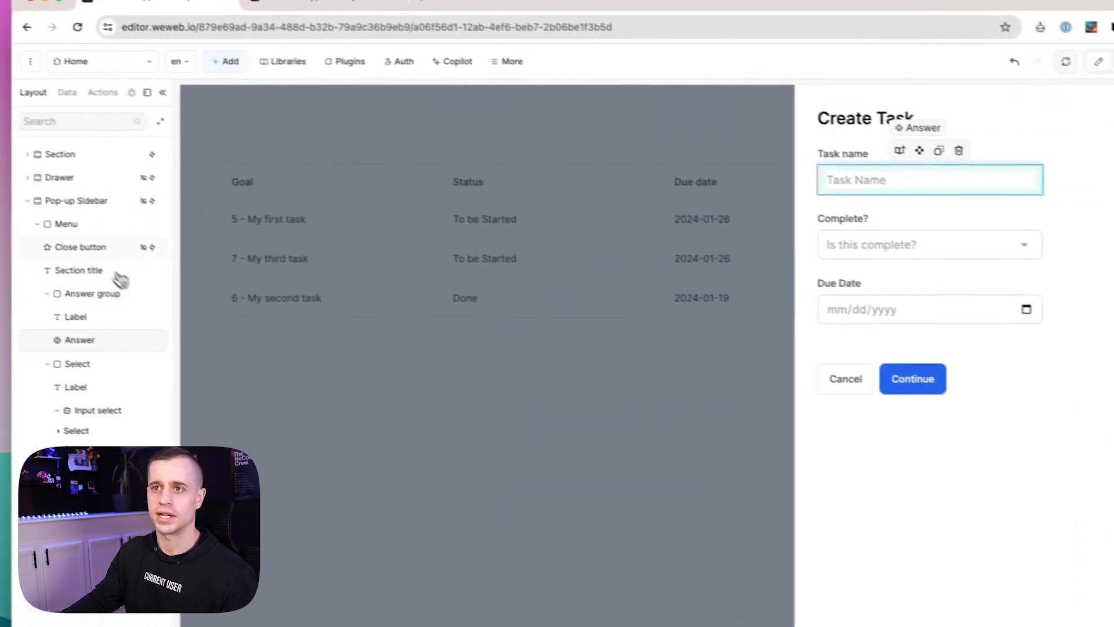
Turn off Force display in editor for the Pop-up Sidebar.
click(96, 207)
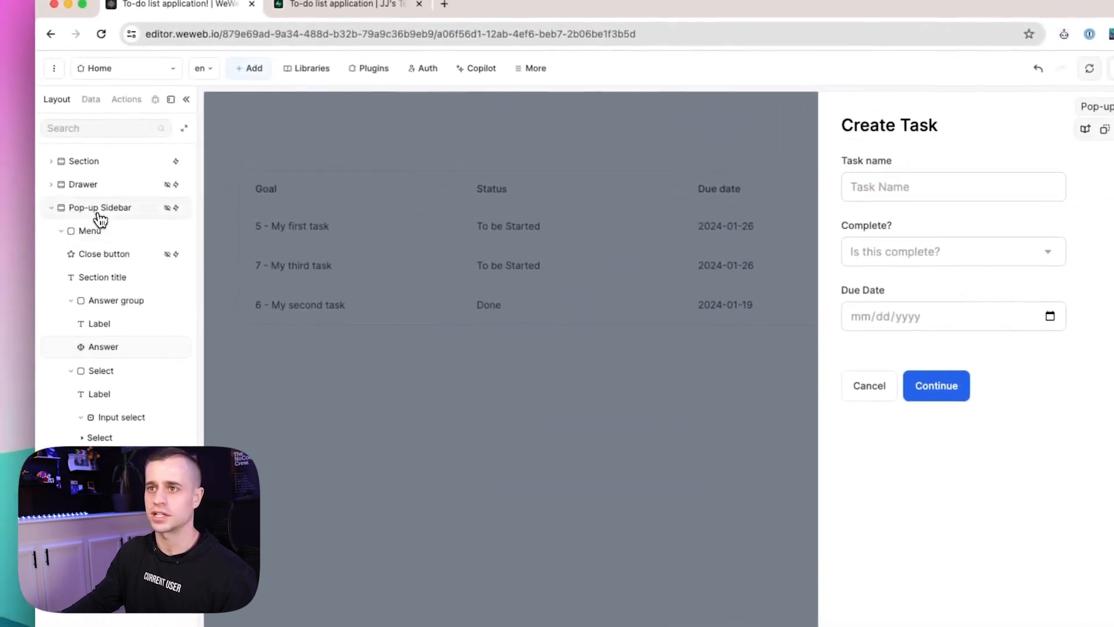
click(1068, 111)
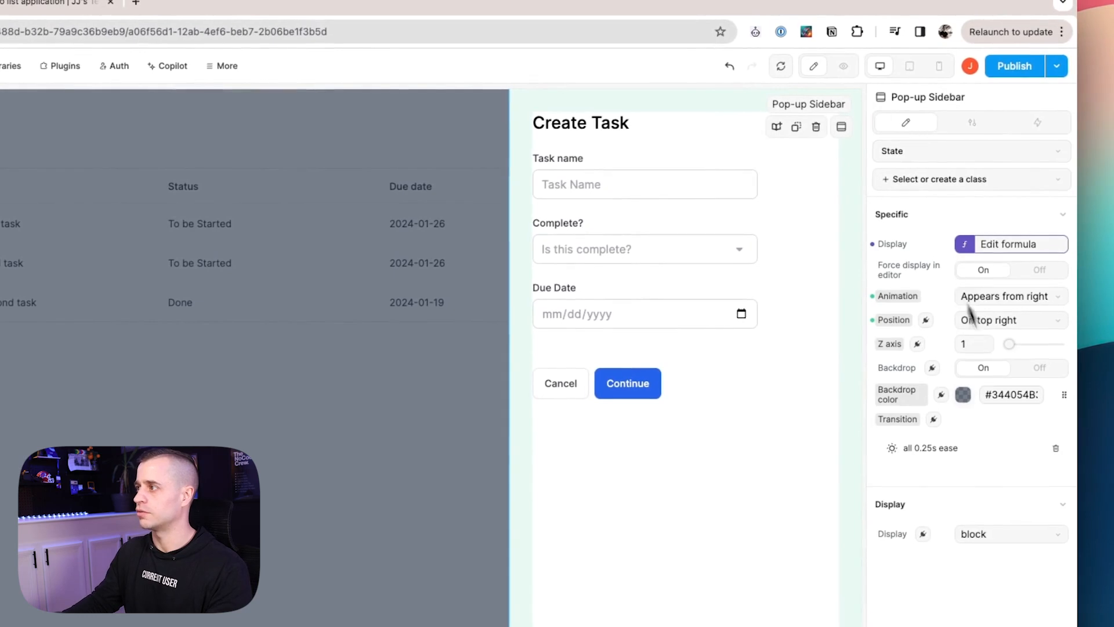
click(1032, 276)
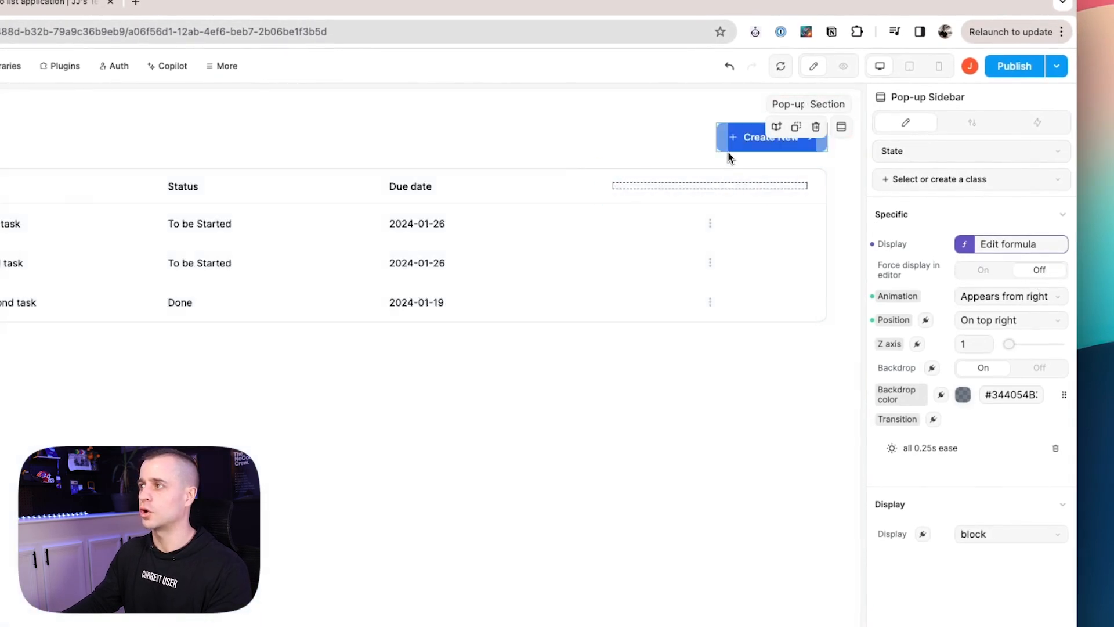
Create a new workflow on the Create New button with a Change variable value action.
click(729, 151)
click(1048, 130)
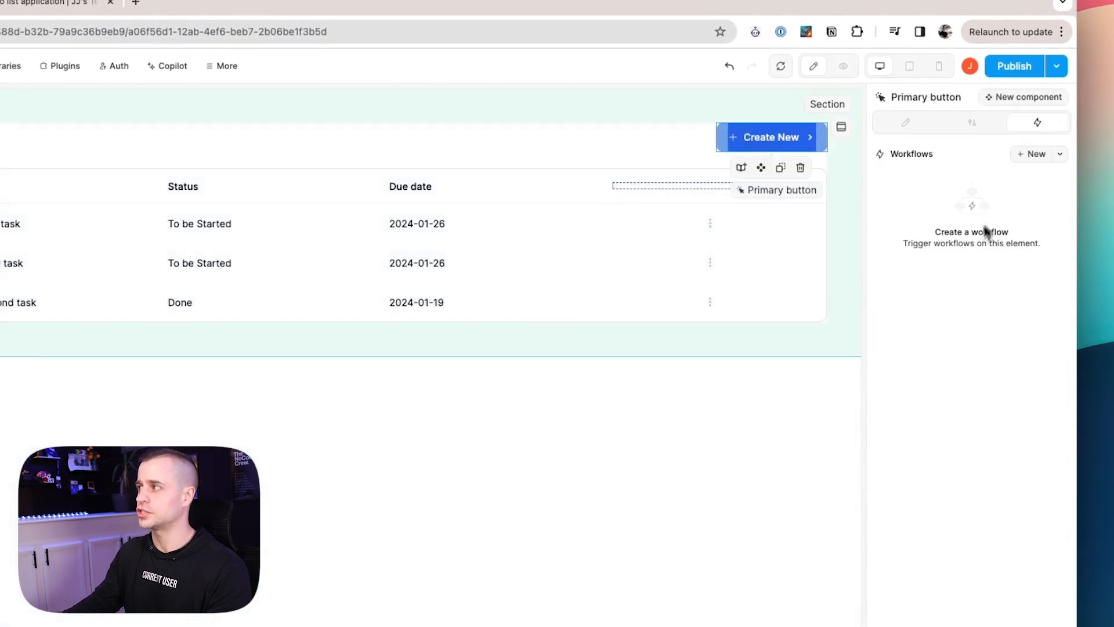
click(1033, 164)
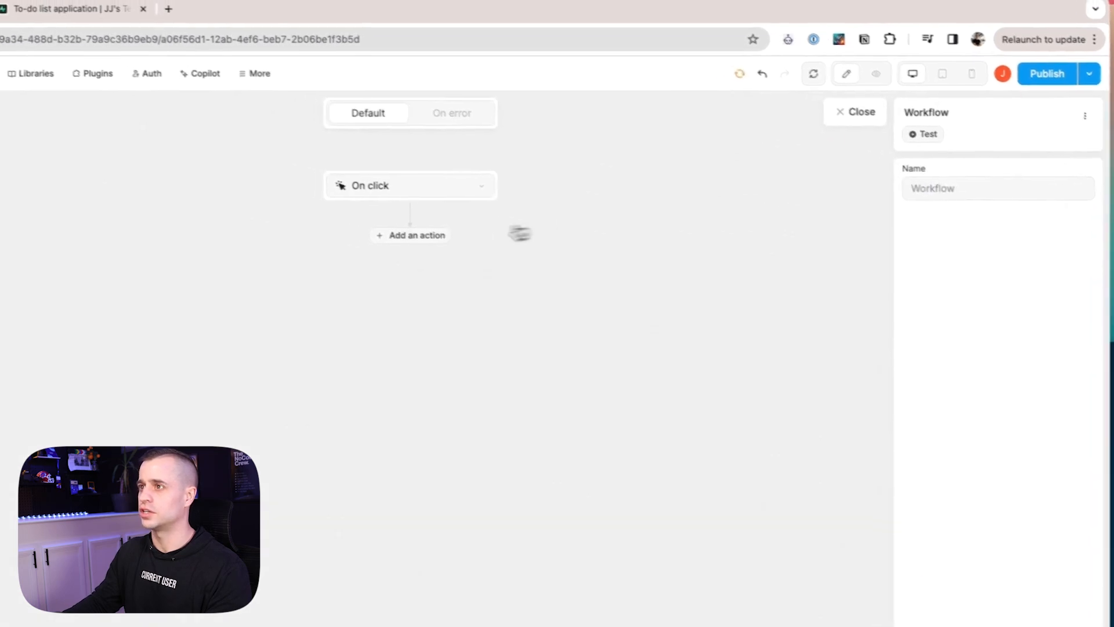
click(437, 242)
text(va)
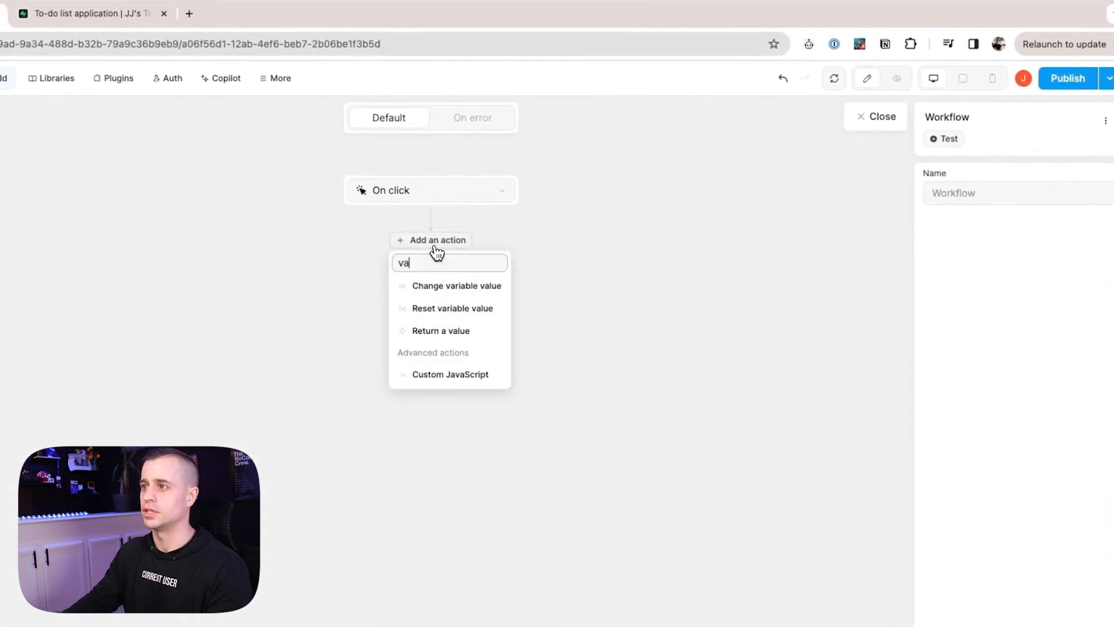
click(470, 285)
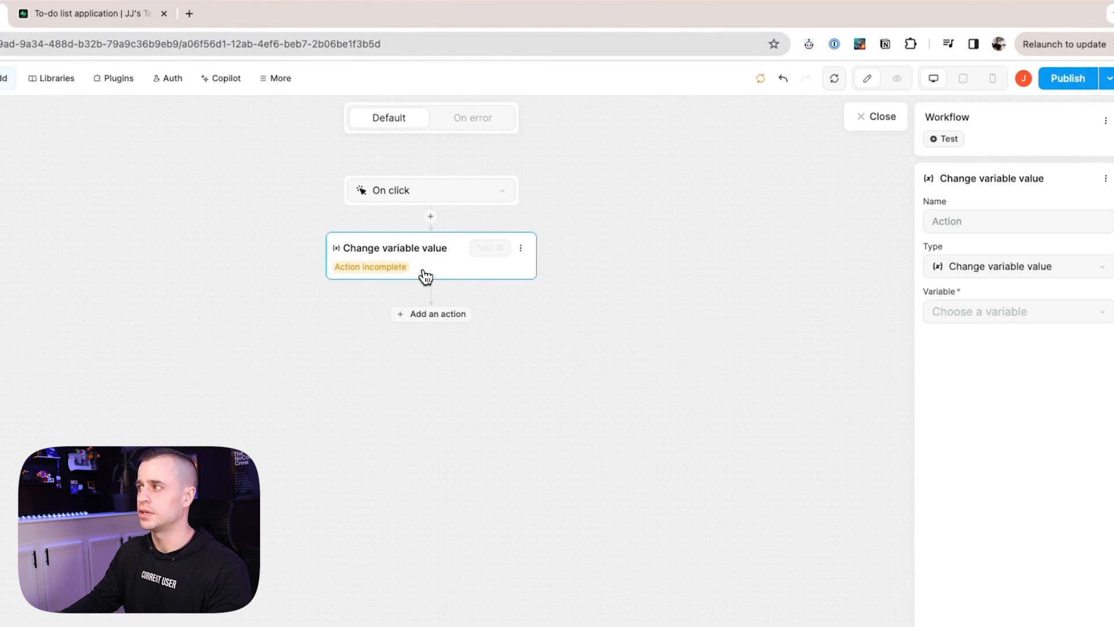
Name the action 'Show Sidebar' and set it to change the show_copy variable.
click(988, 221)
text(Show Sidebar)
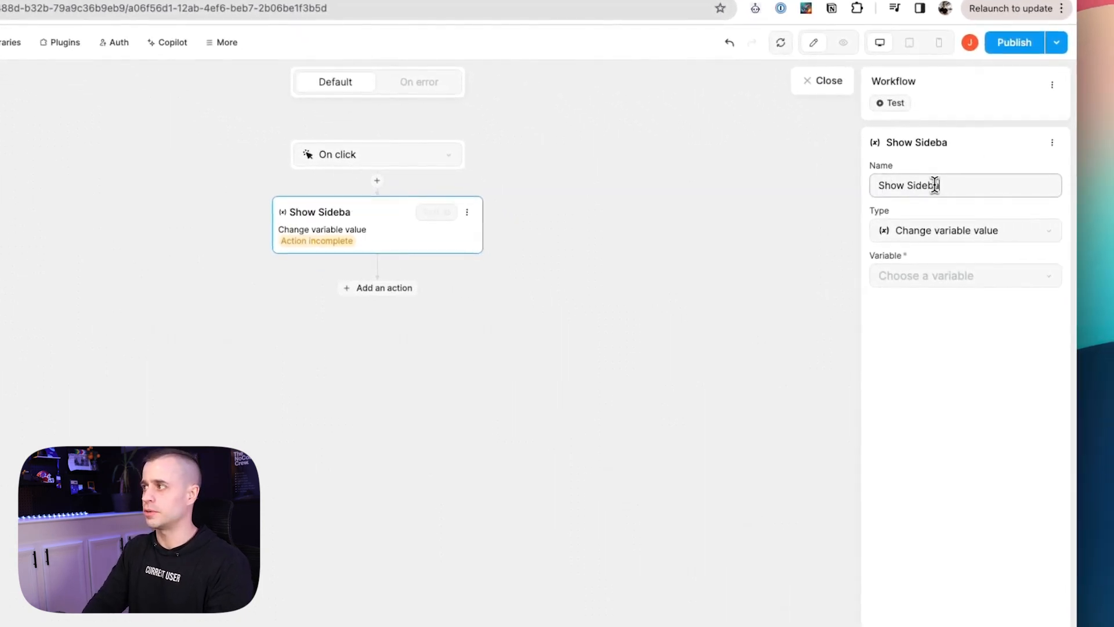
click(1030, 231)
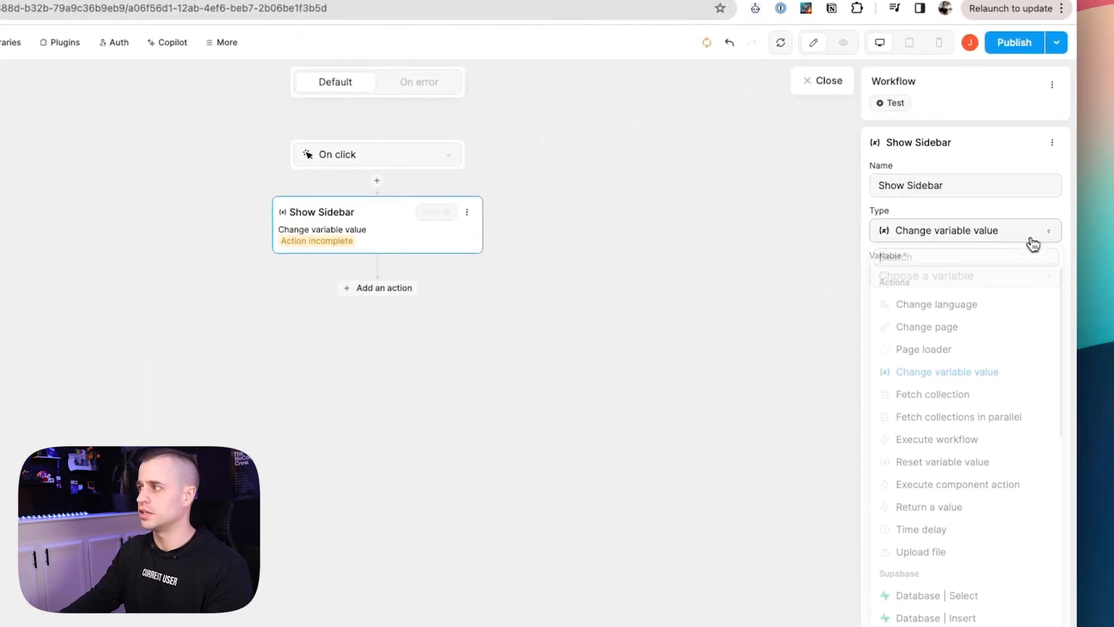
click(987, 241)
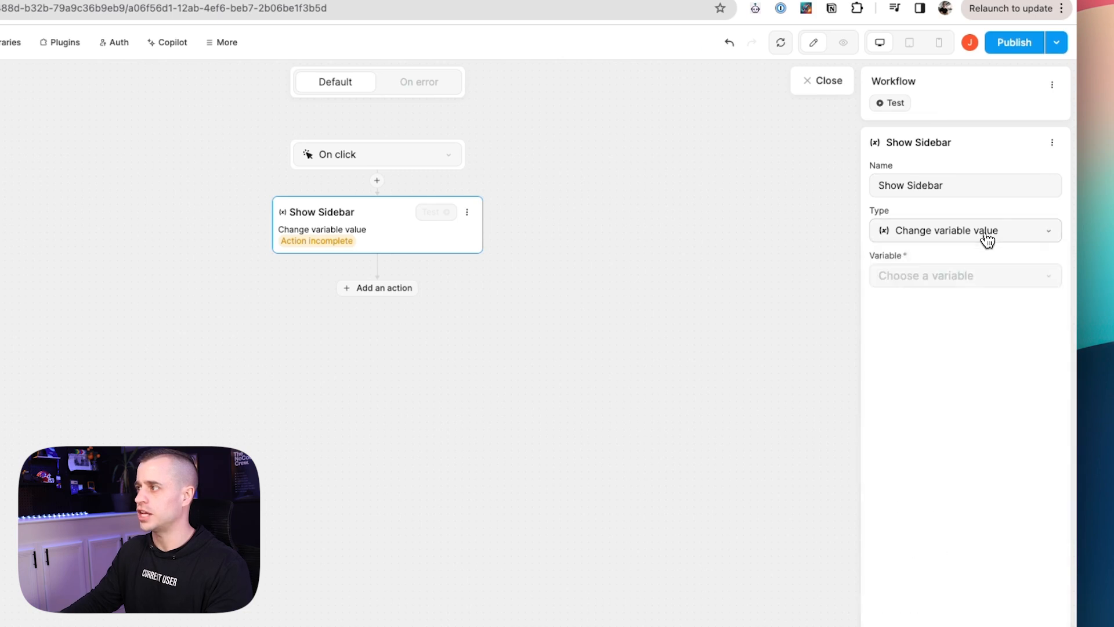
click(955, 277)
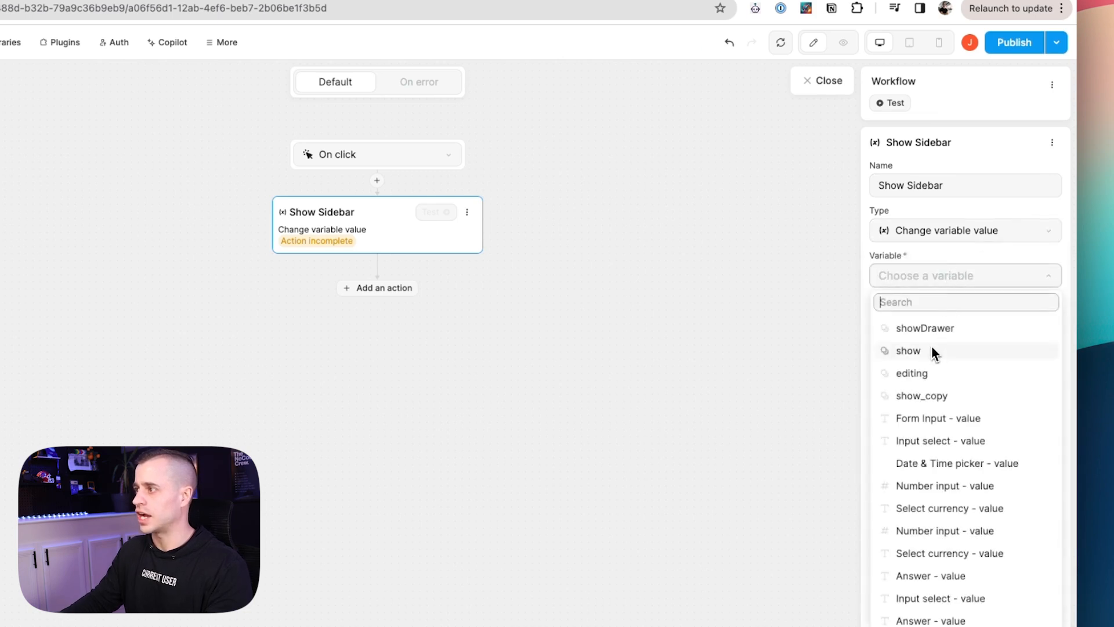
click(931, 395)
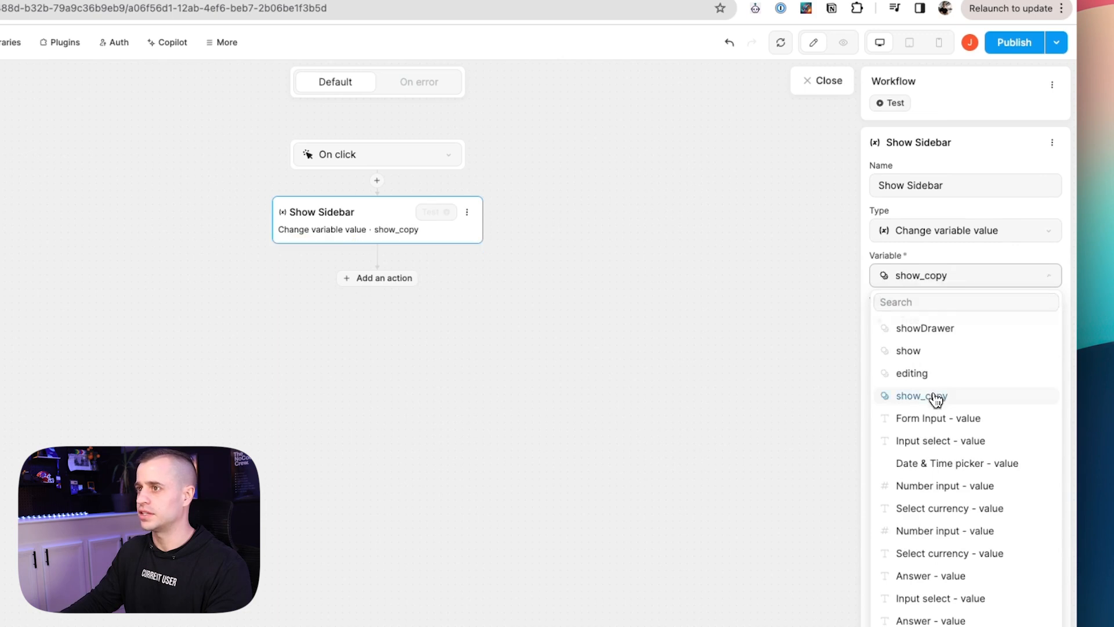
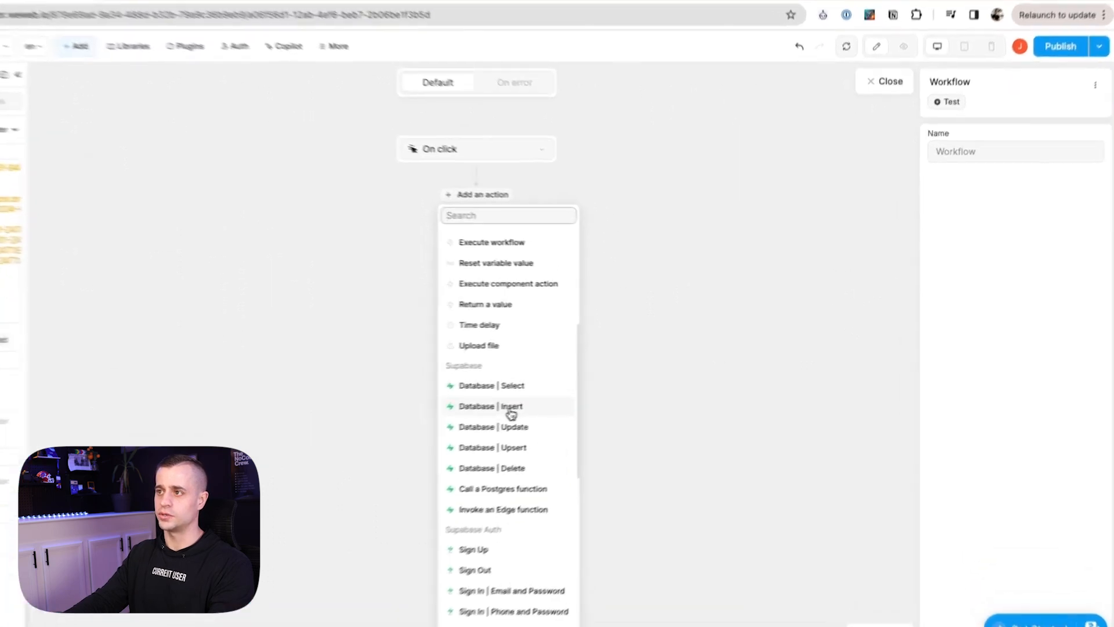
Add a Supabase Database | Insert action to the On click workflow and name it 'Create New task'.
click(566, 392)
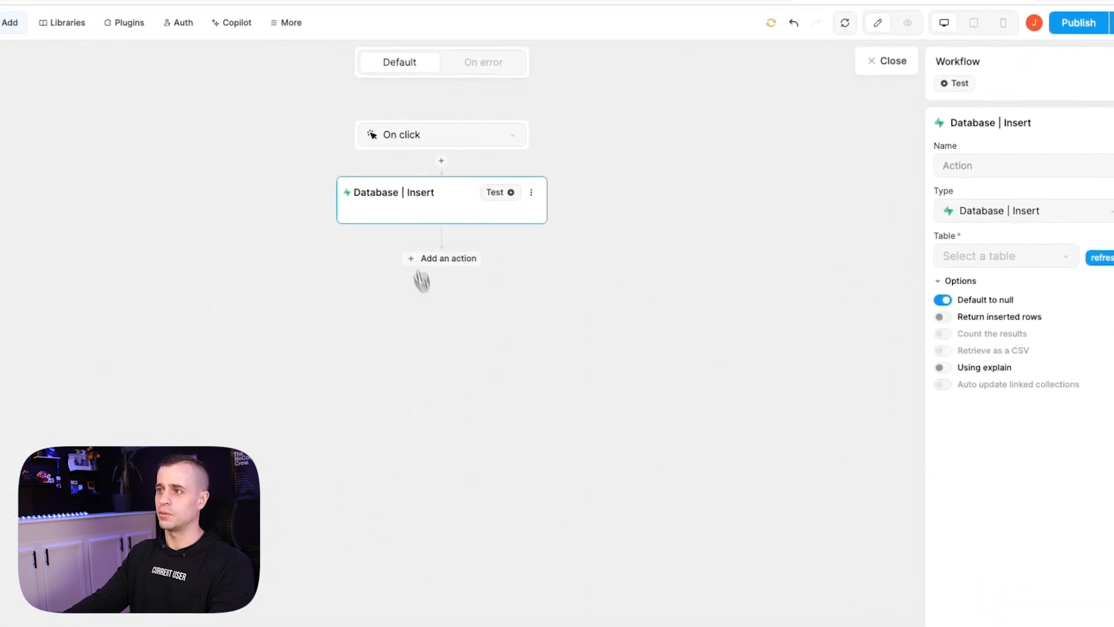
click(1005, 167)
text(Create New task)
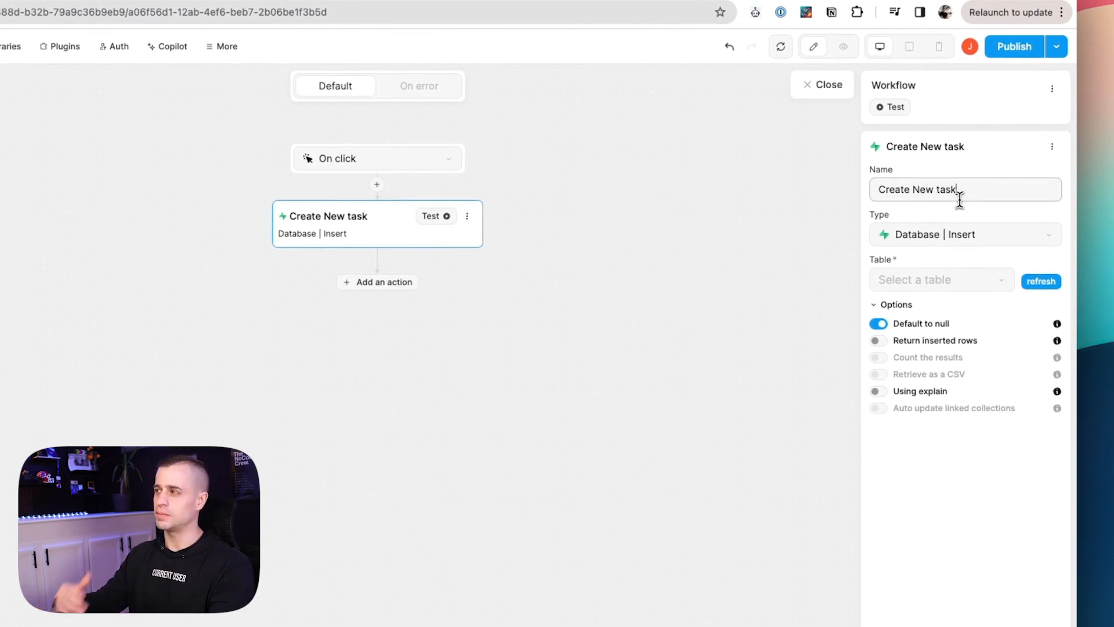
Point the Create New task insert at the todos table, refresh its columns, and keep All fields.
click(938, 280)
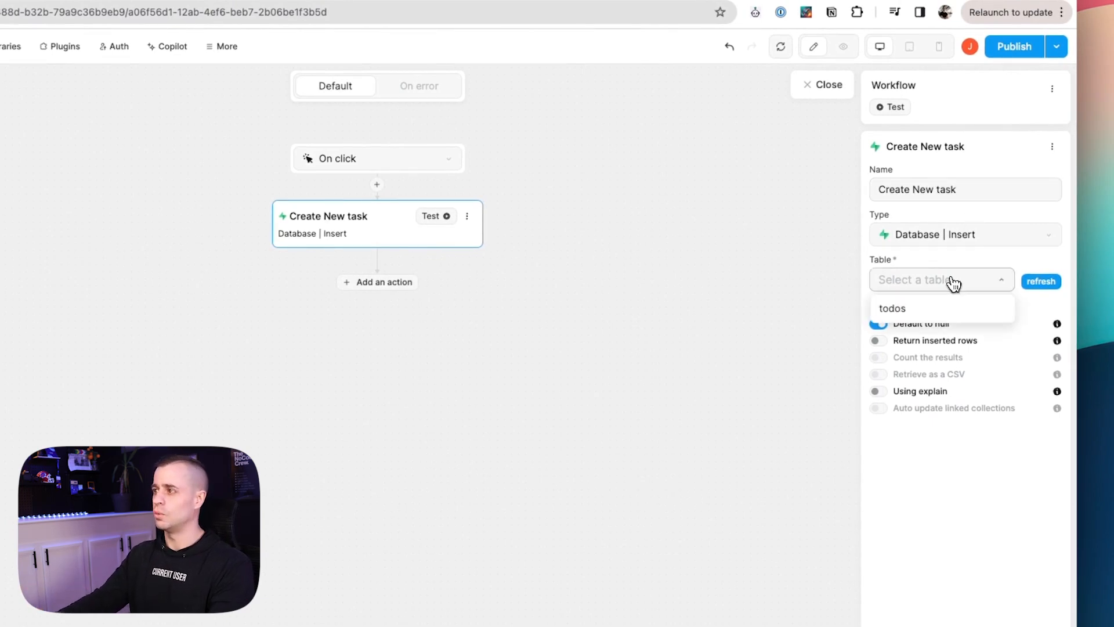
click(944, 312)
scroll(985, 365, down, 2)
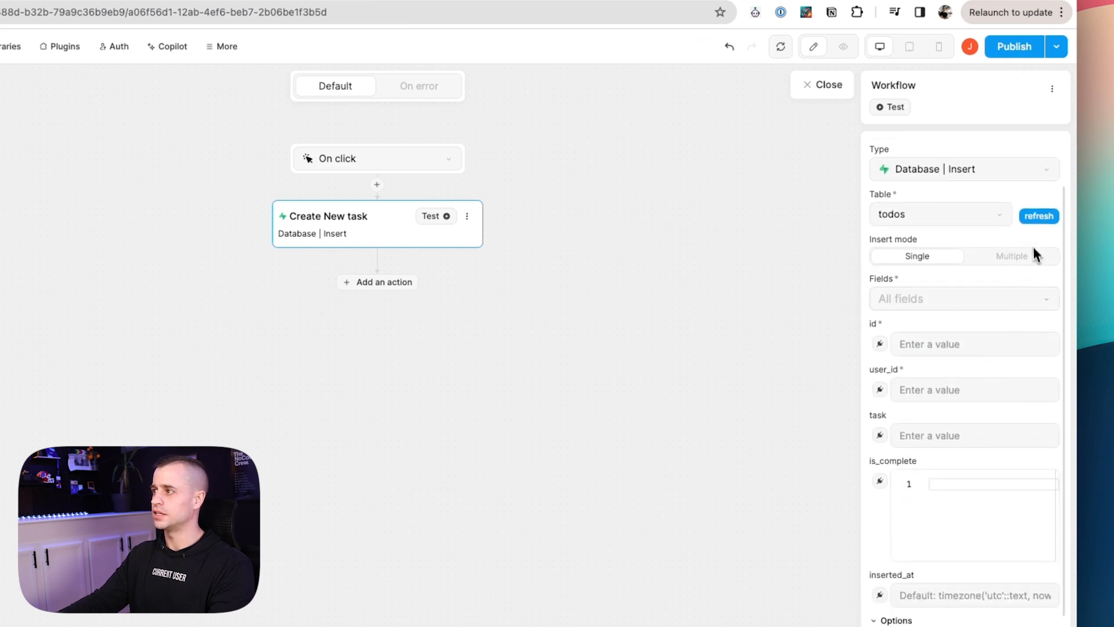
click(1042, 218)
click(979, 223)
click(984, 242)
click(953, 306)
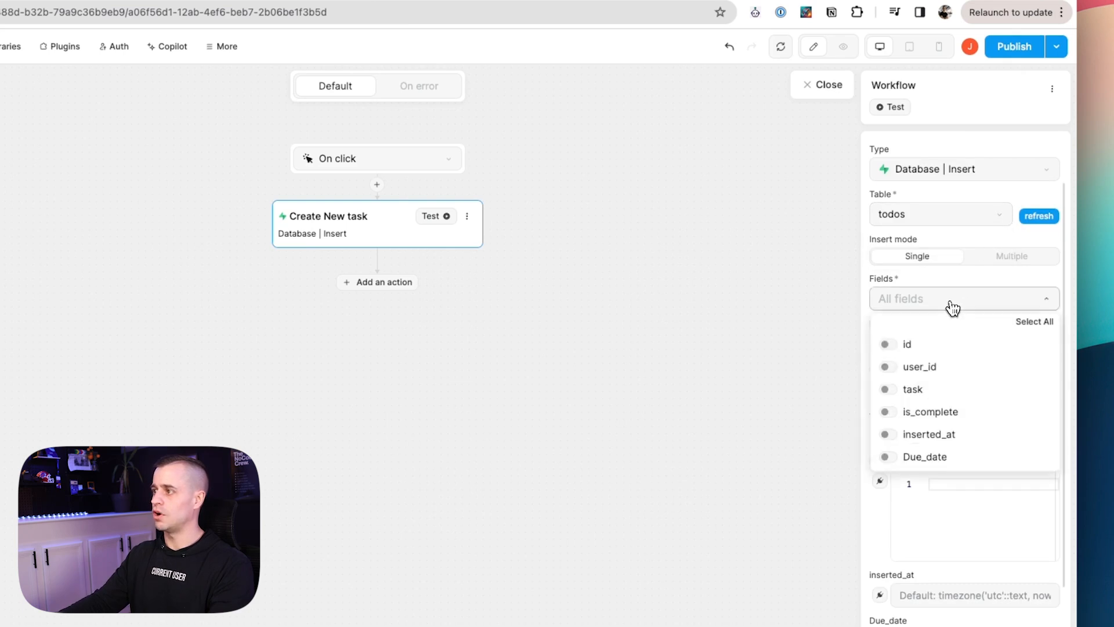
click(953, 306)
scroll(958, 368, down, 2)
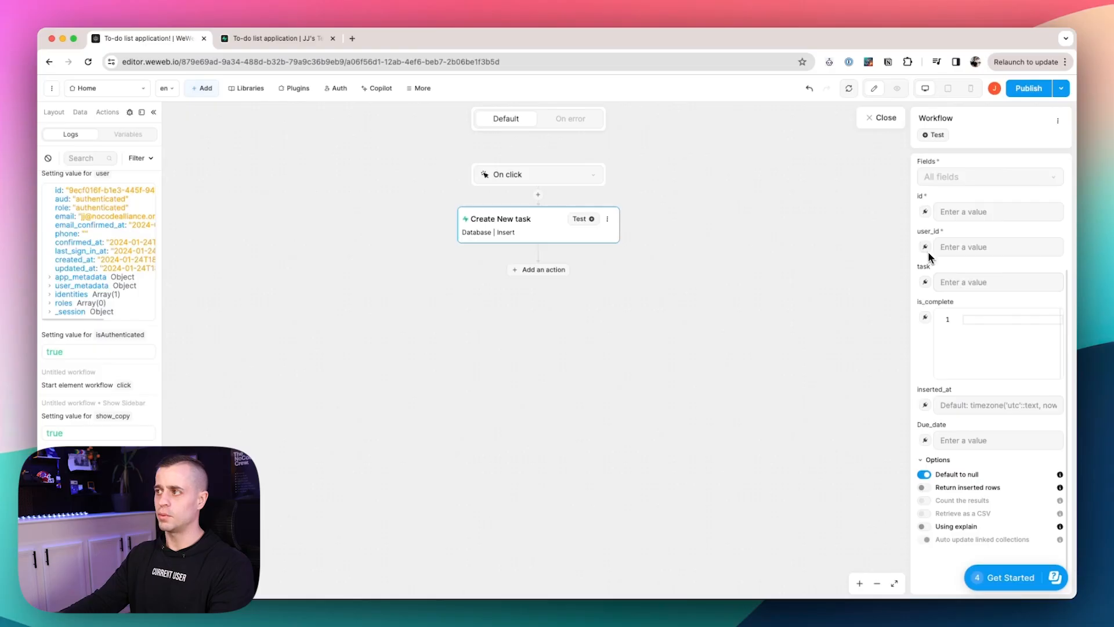
scroll(928, 252, up, 1)
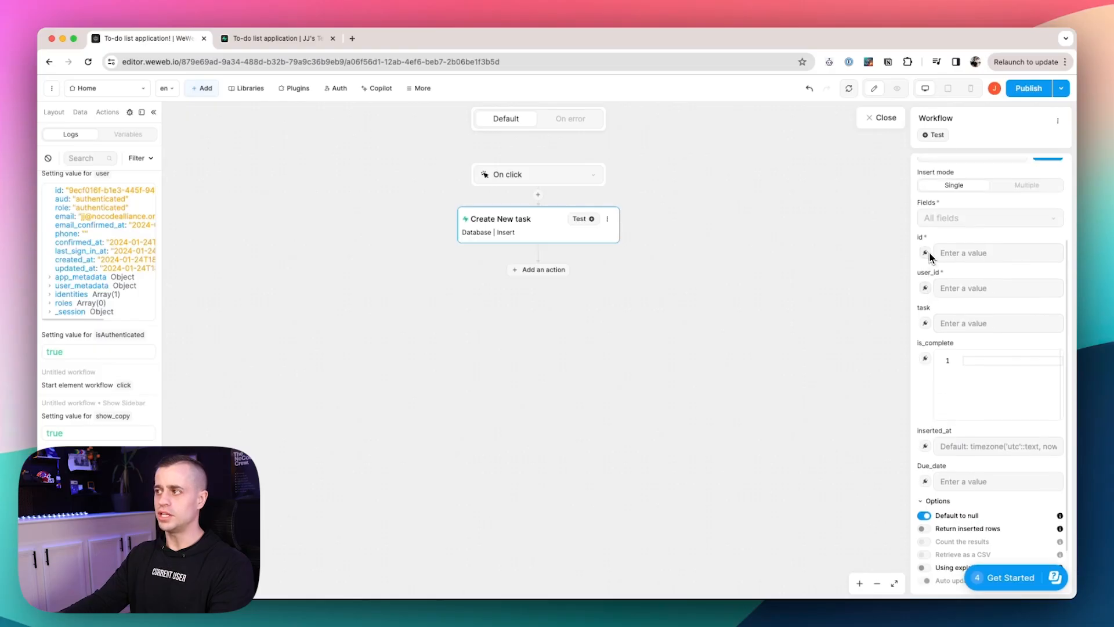
Bind user_id to the signed-in Supabase Auth user's id and switch task to a formula.
click(926, 290)
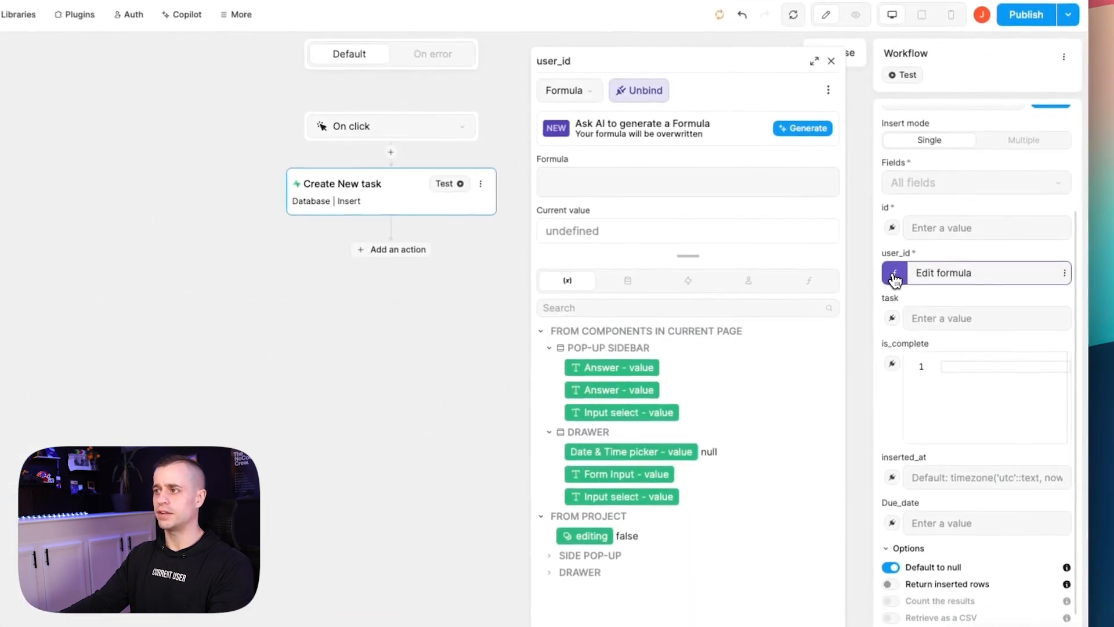
click(750, 286)
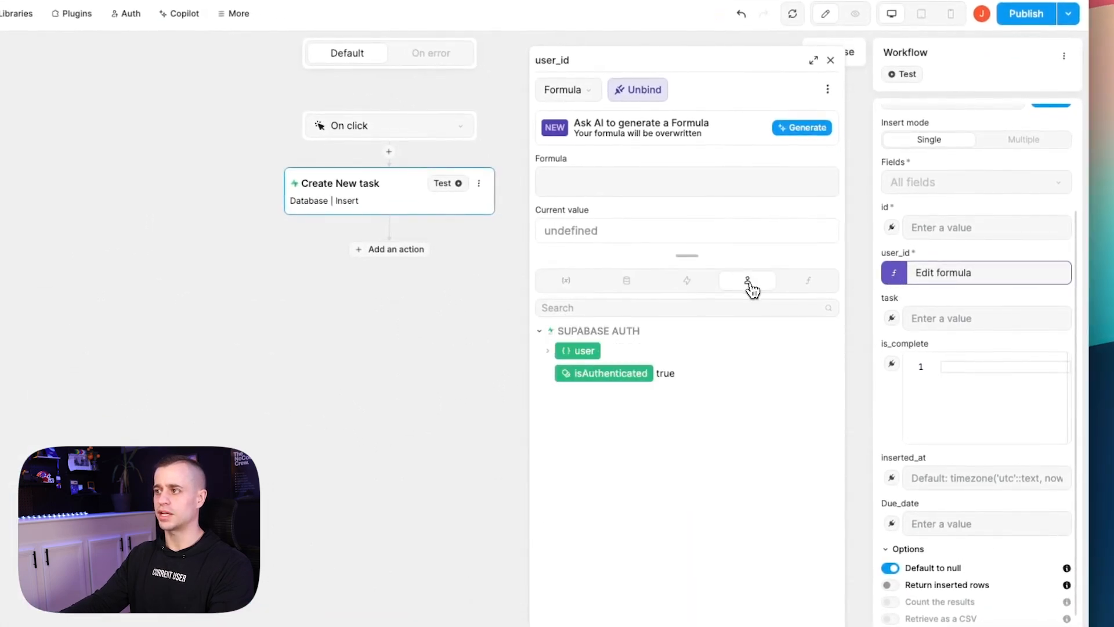
click(547, 351)
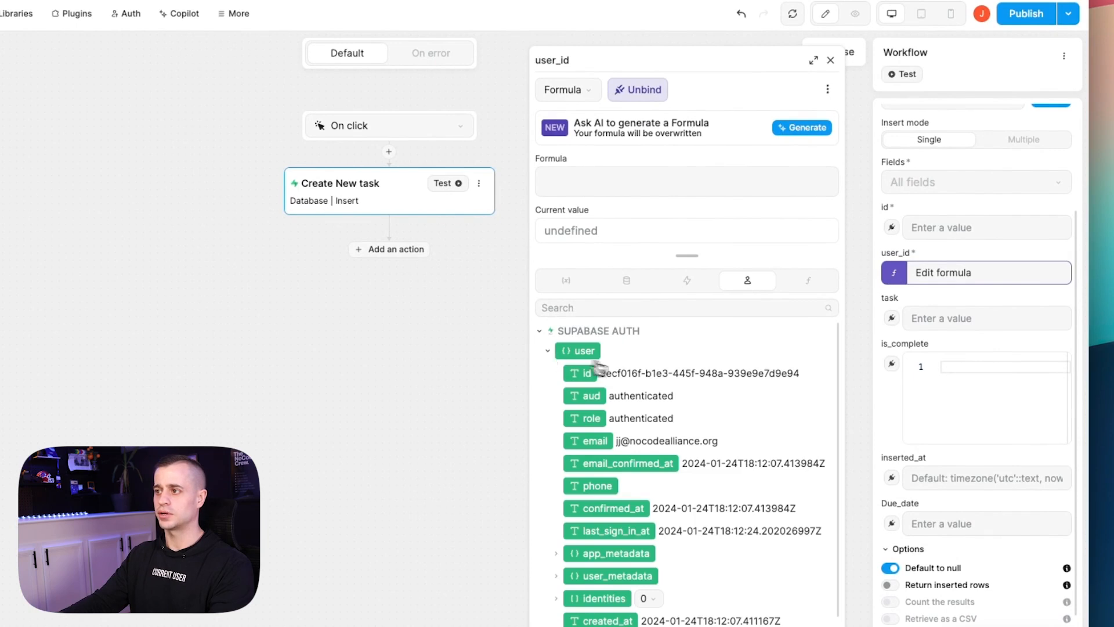
click(649, 376)
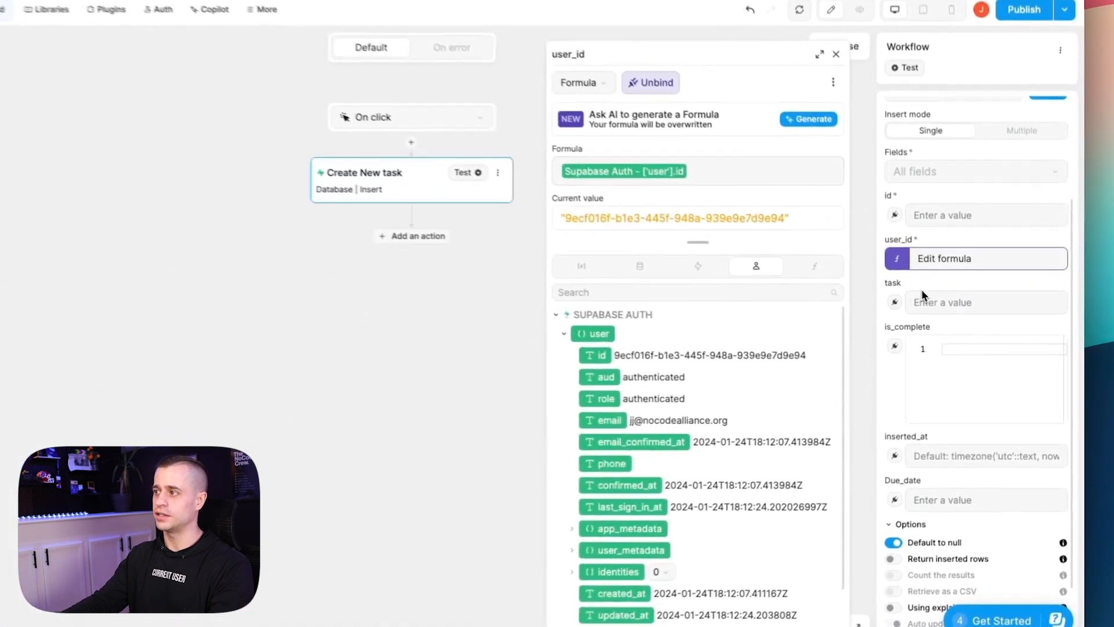
click(925, 323)
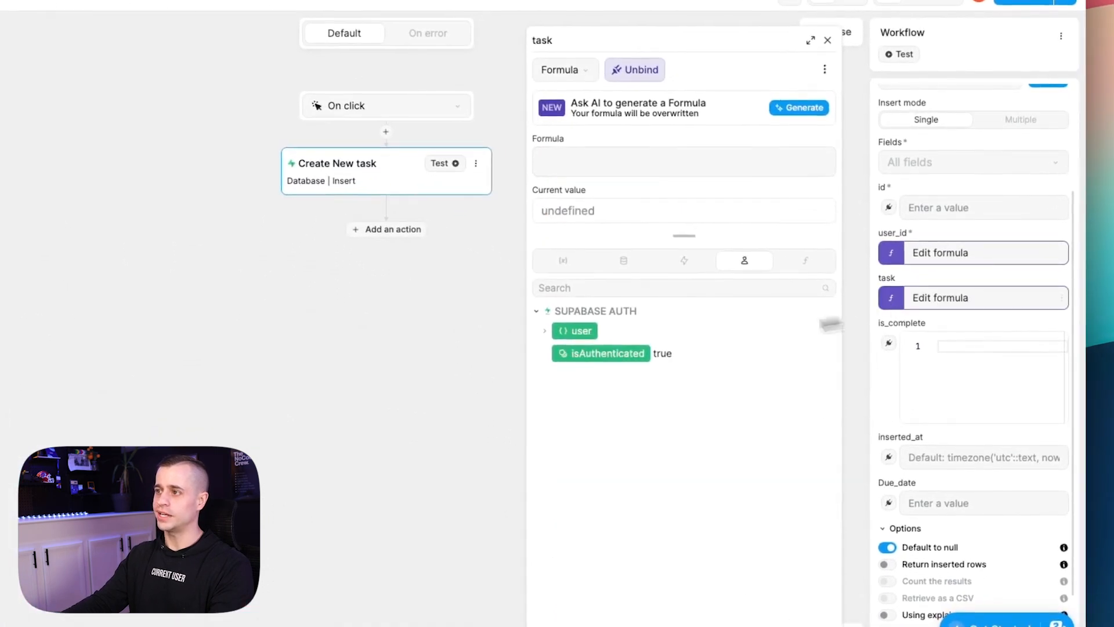
Browse the formula's collection and component data, then close the workflow editor and select the Task Name input.
click(624, 260)
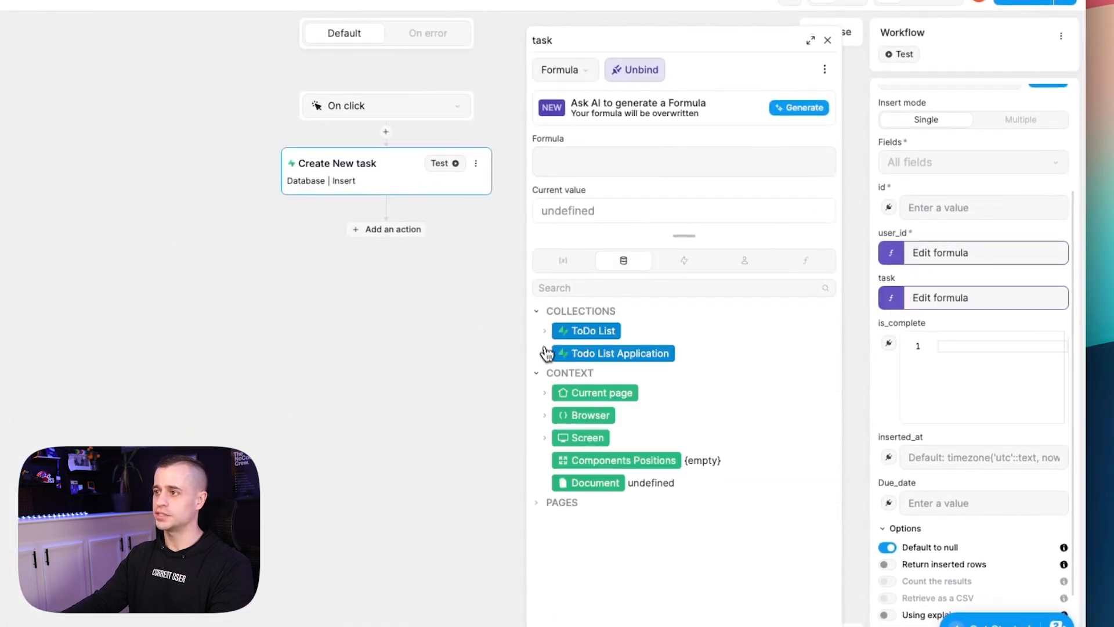
click(545, 353)
click(545, 331)
click(565, 261)
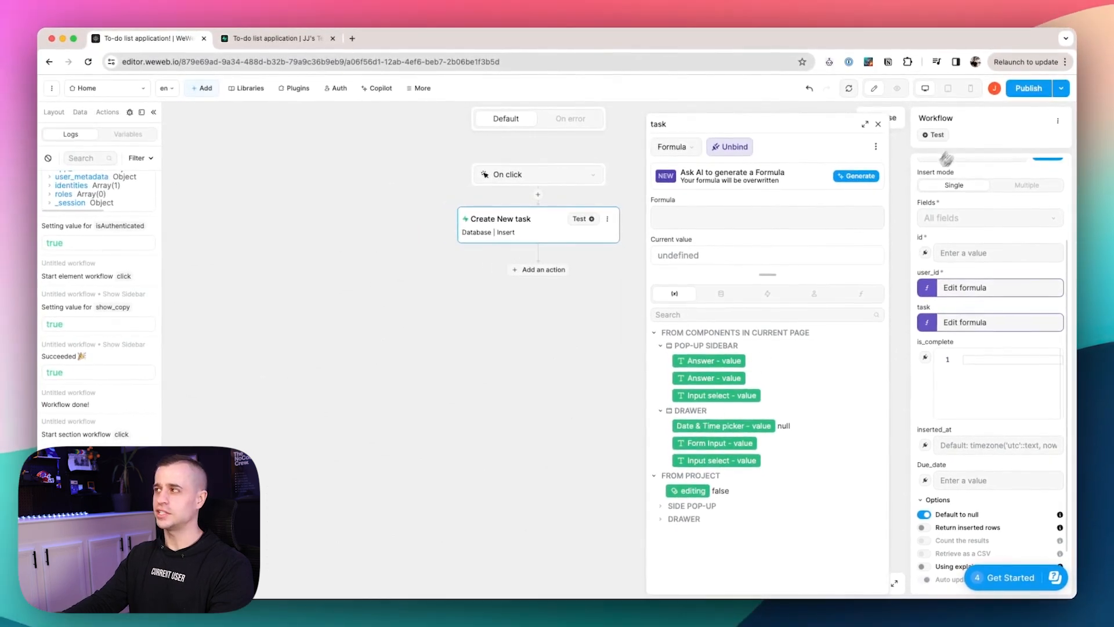
click(897, 122)
click(765, 182)
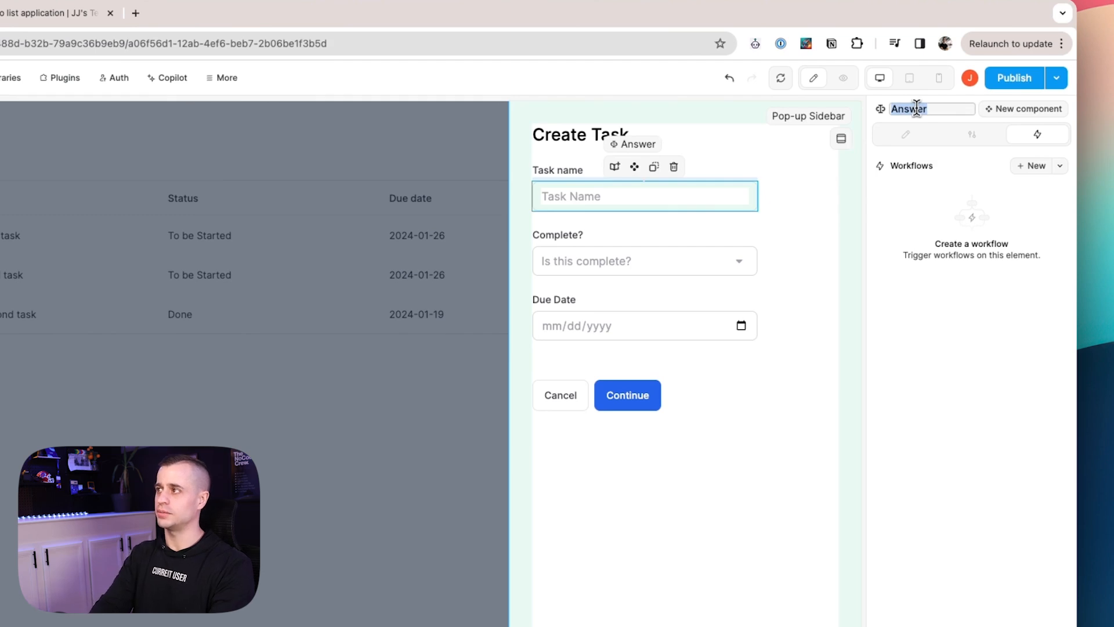
Rename the pop-up's inputs from Answer and Input select to Task name, Complete? and Due Date.
key(Return)
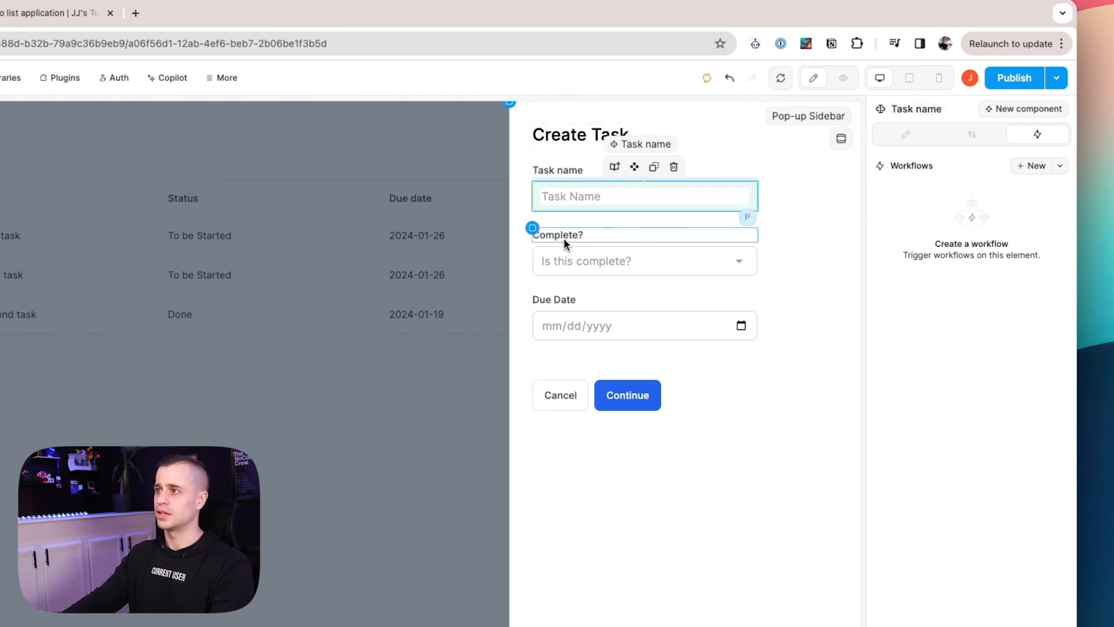
click(566, 238)
click(602, 255)
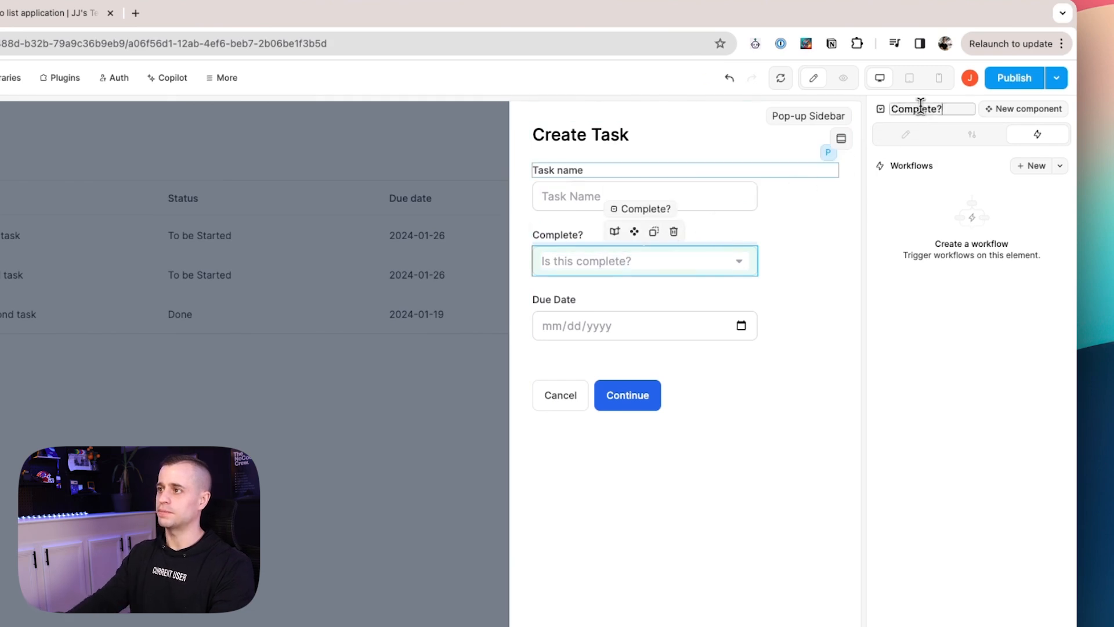
click(610, 319)
key(ctrl+a)
text(Due Date)
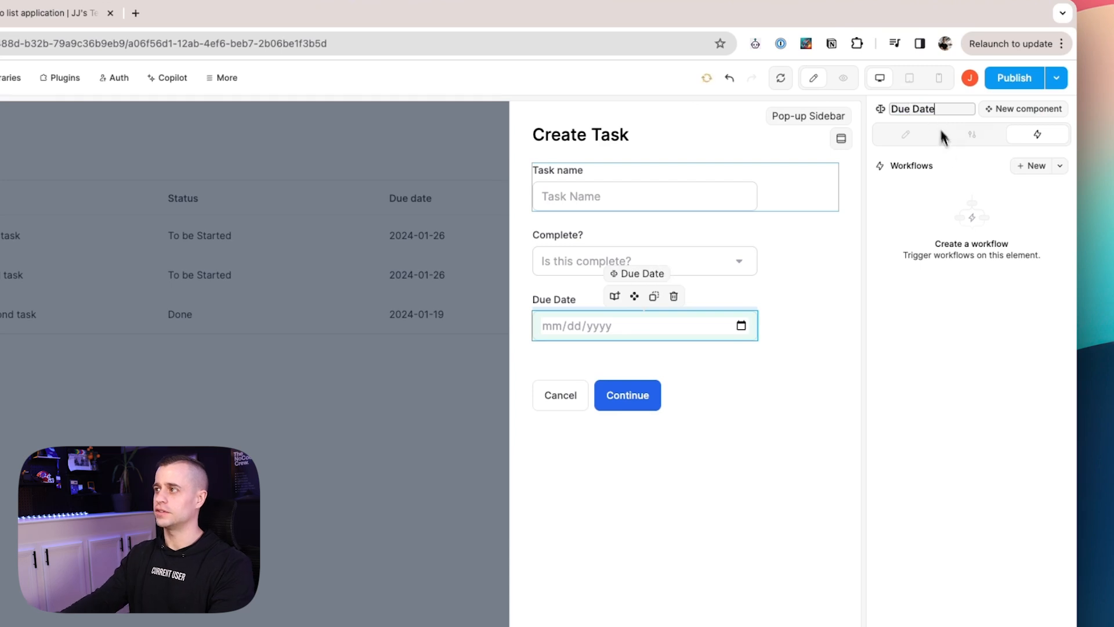
In the Continue button's workflow, bind task to the Task name value and make is_complete a formula.
click(656, 392)
click(933, 197)
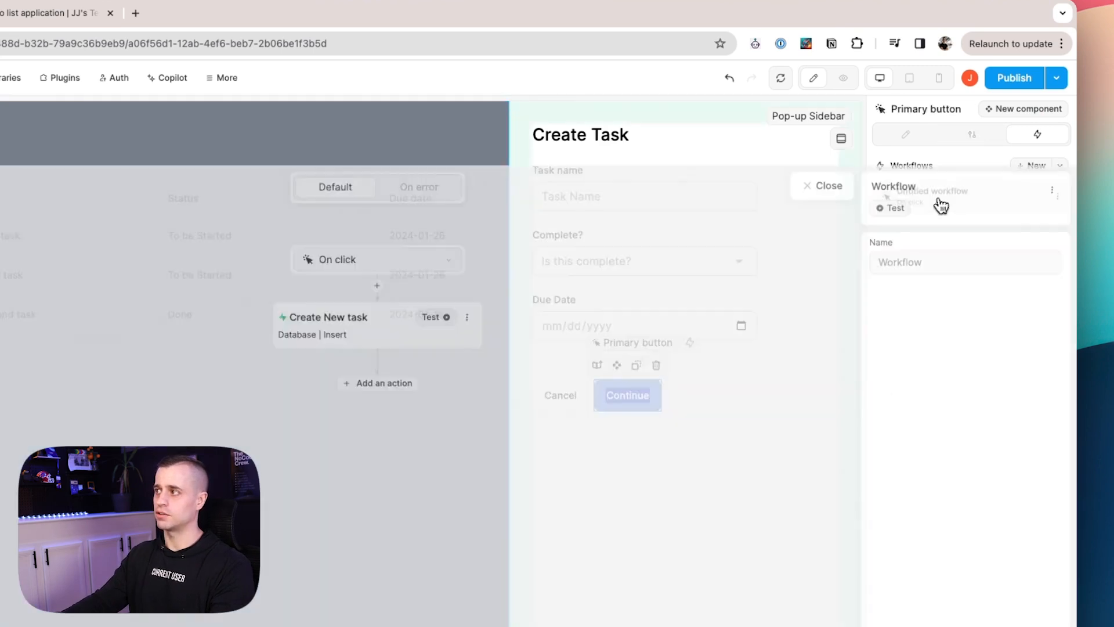
click(375, 277)
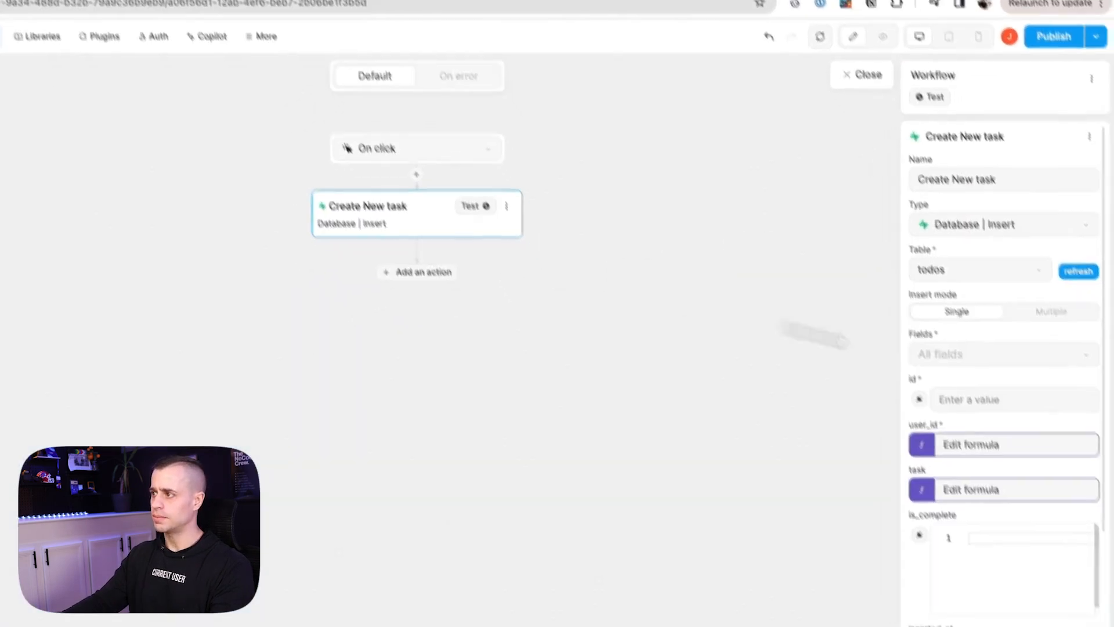
scroll(1063, 465, down, 2)
click(934, 454)
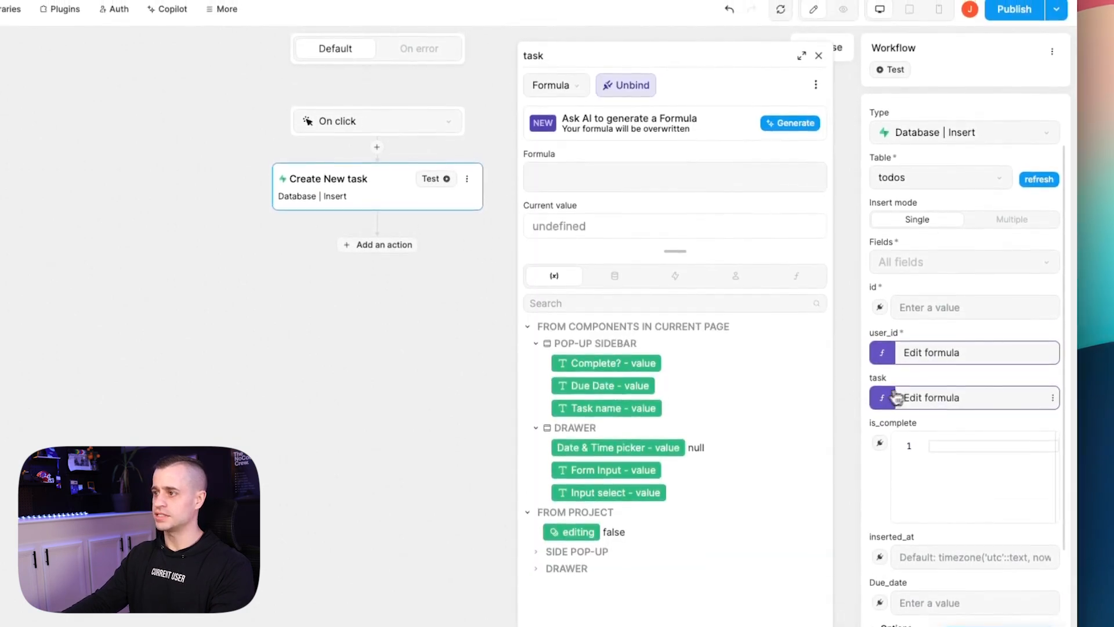
click(627, 409)
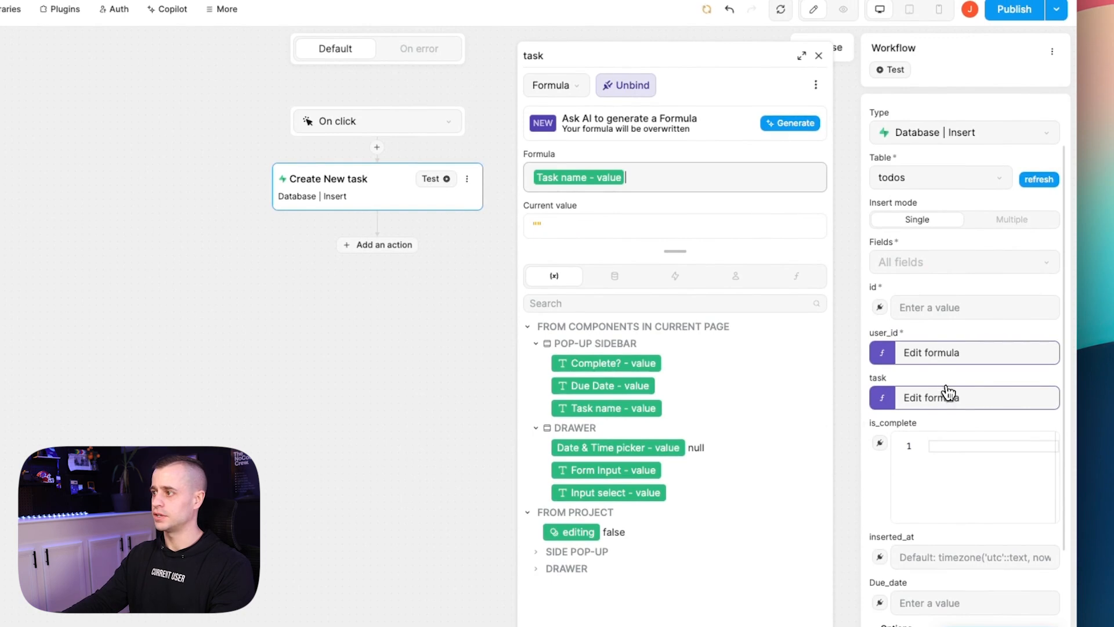
scroll(949, 393, down, 3)
click(880, 304)
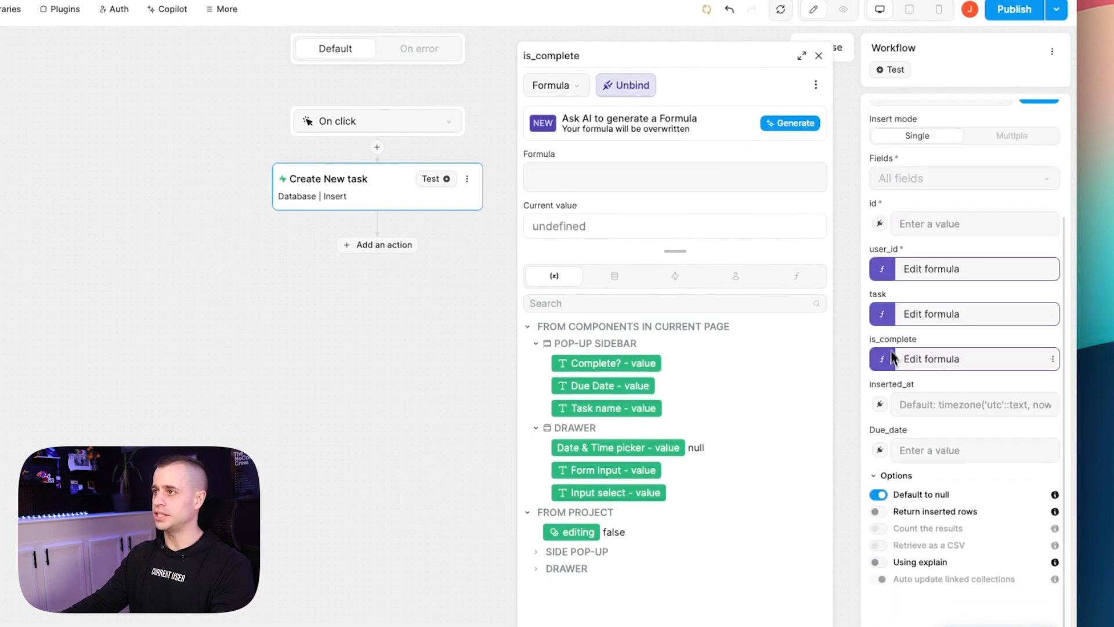
Set is_complete to the Complete? input's value wrapped in tobool().
click(602, 370)
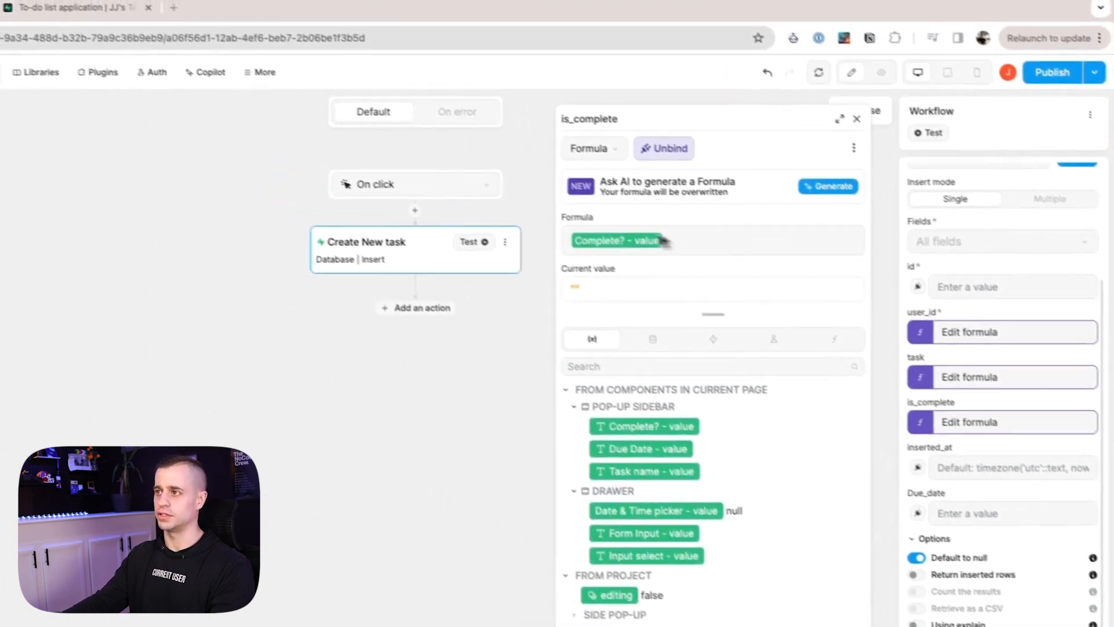
click(568, 241)
text(tobool )
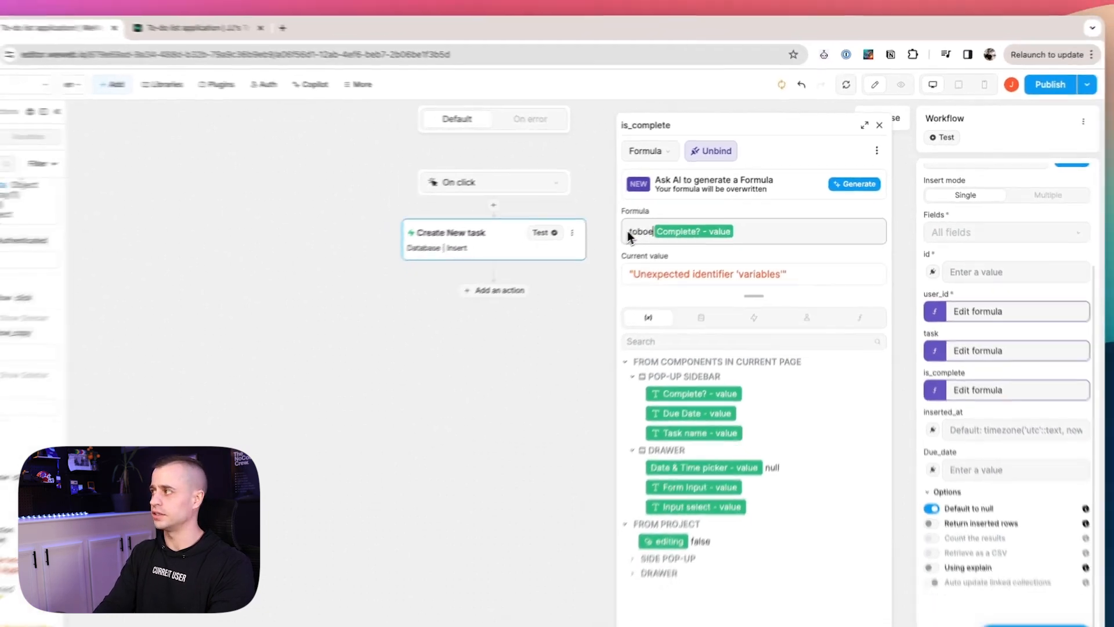
text(( )
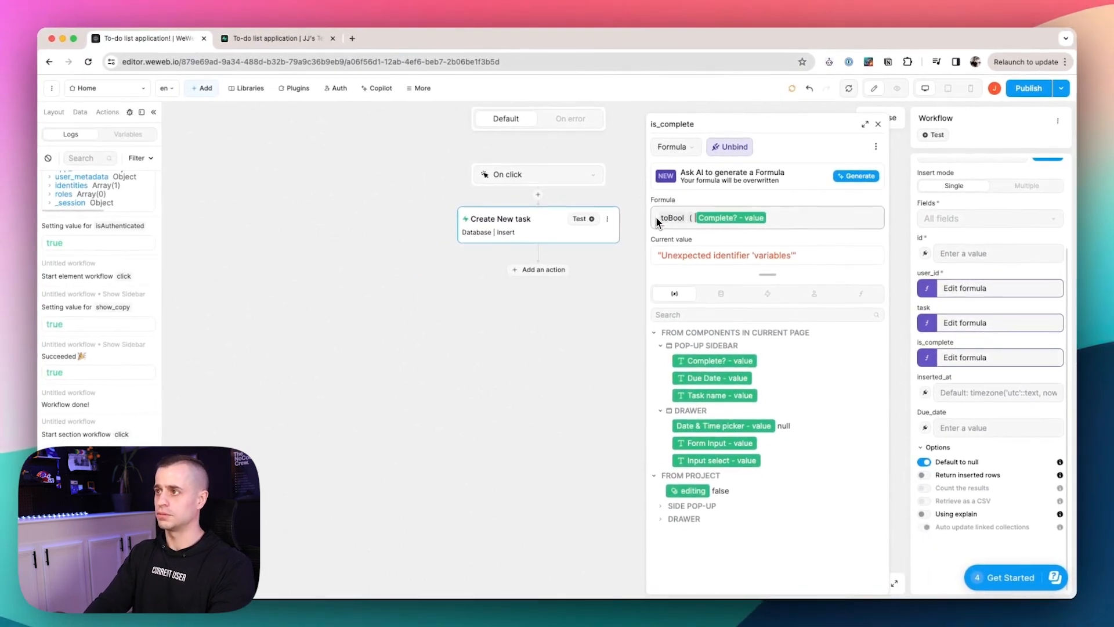
text())
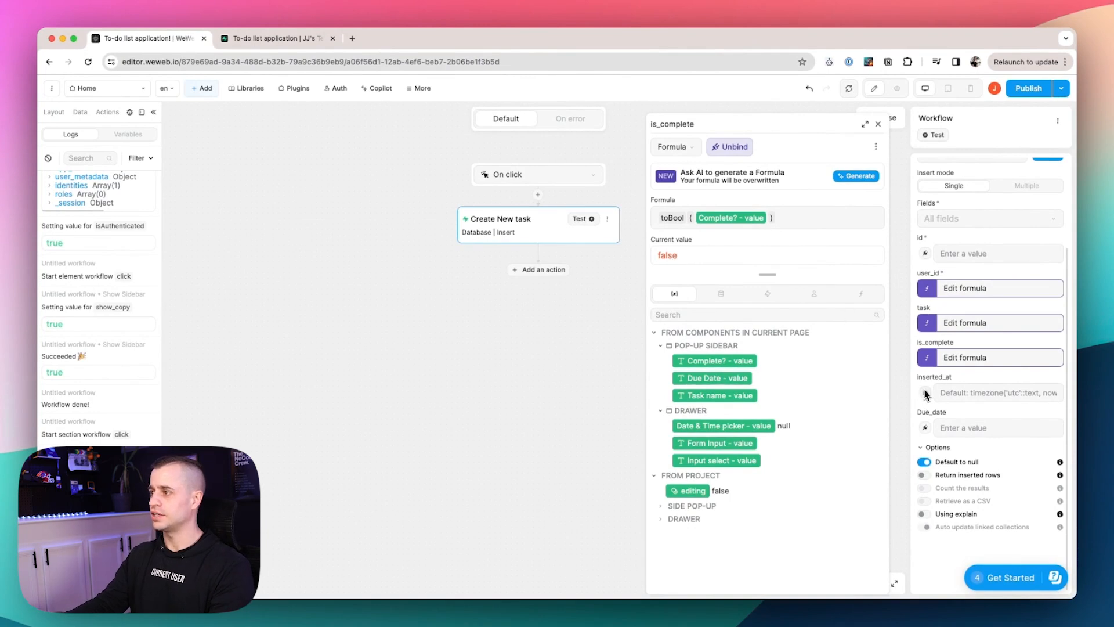
click(925, 428)
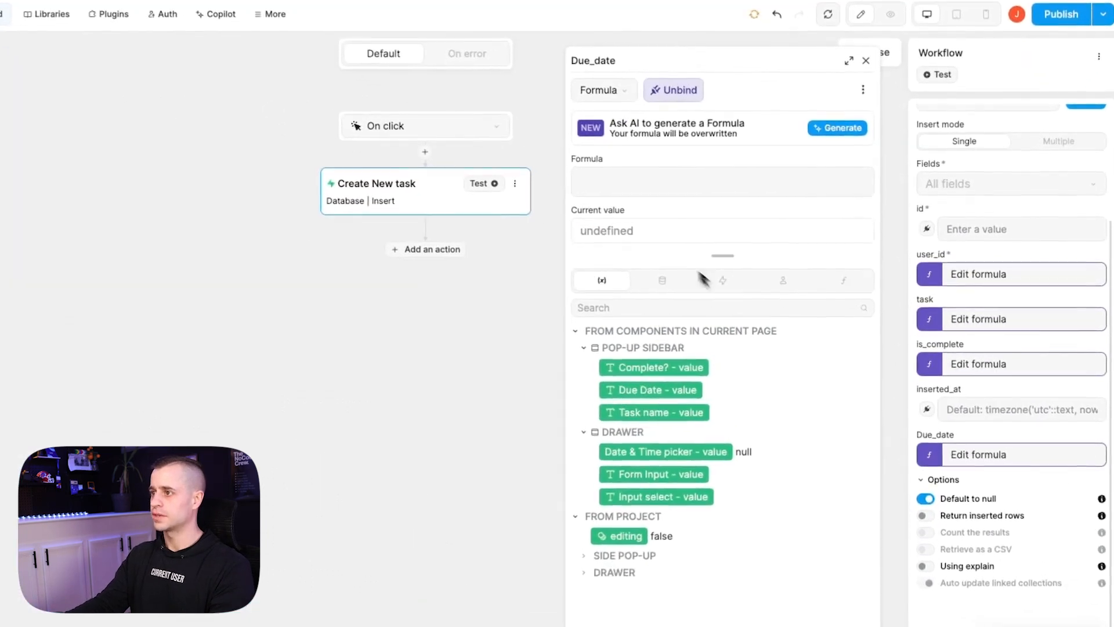
click(654, 396)
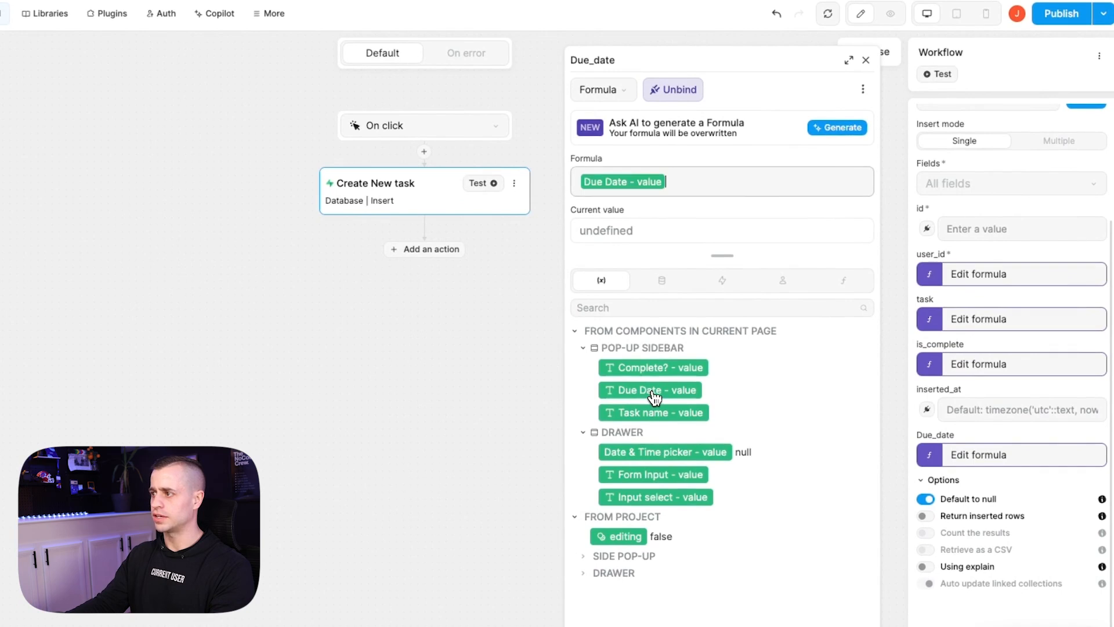
click(556, 400)
click(486, 184)
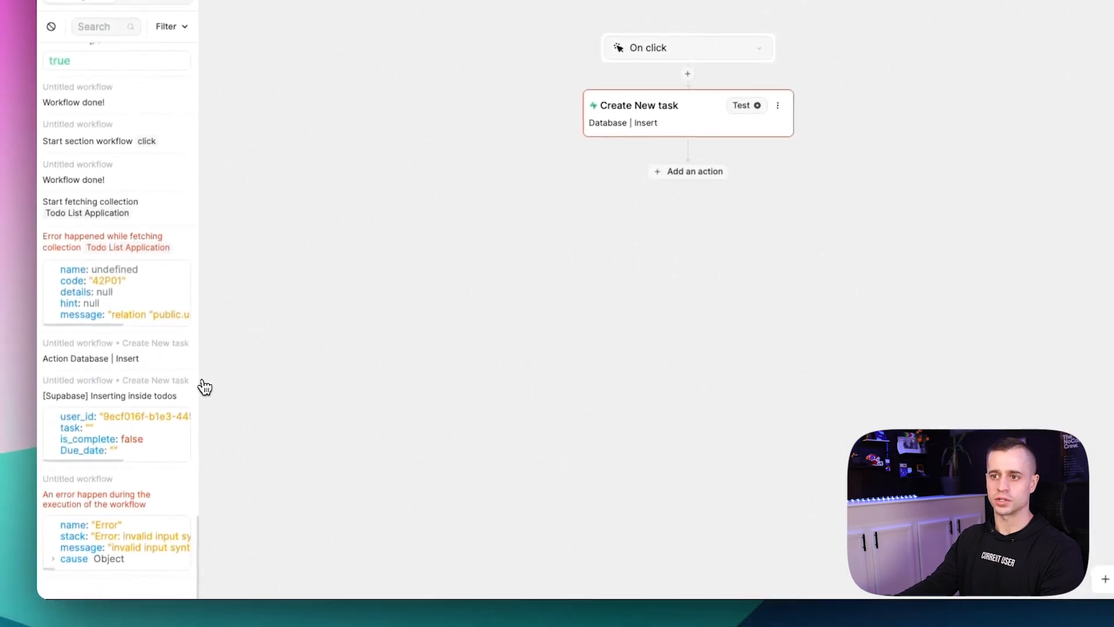
drag(199, 505, 412, 494)
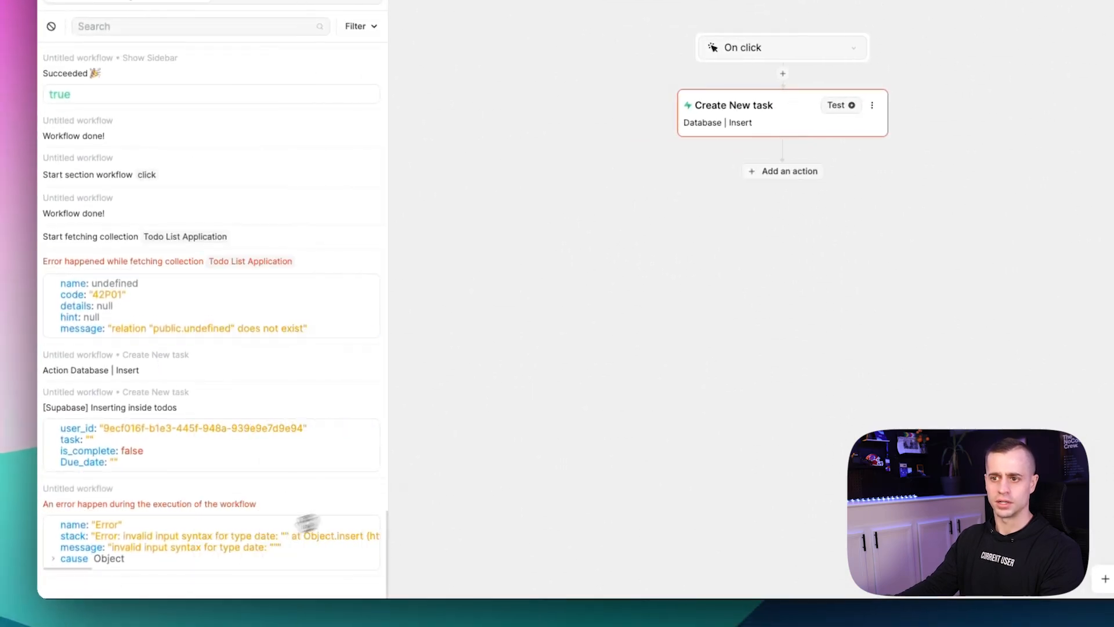
scroll(162, 546, right, 5)
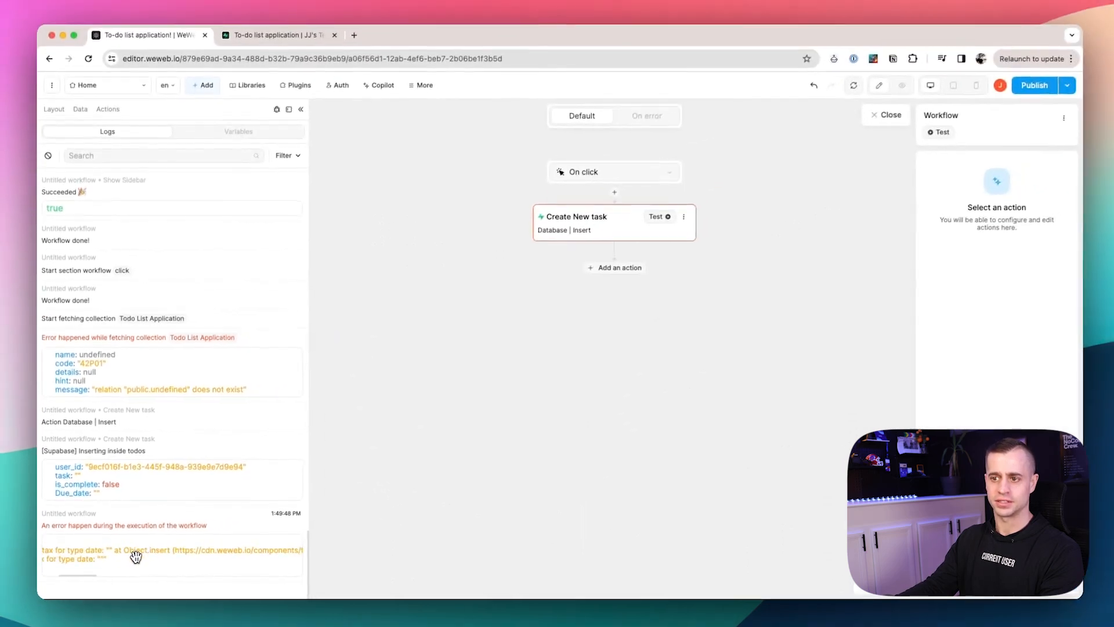
scroll(135, 556, left, 5)
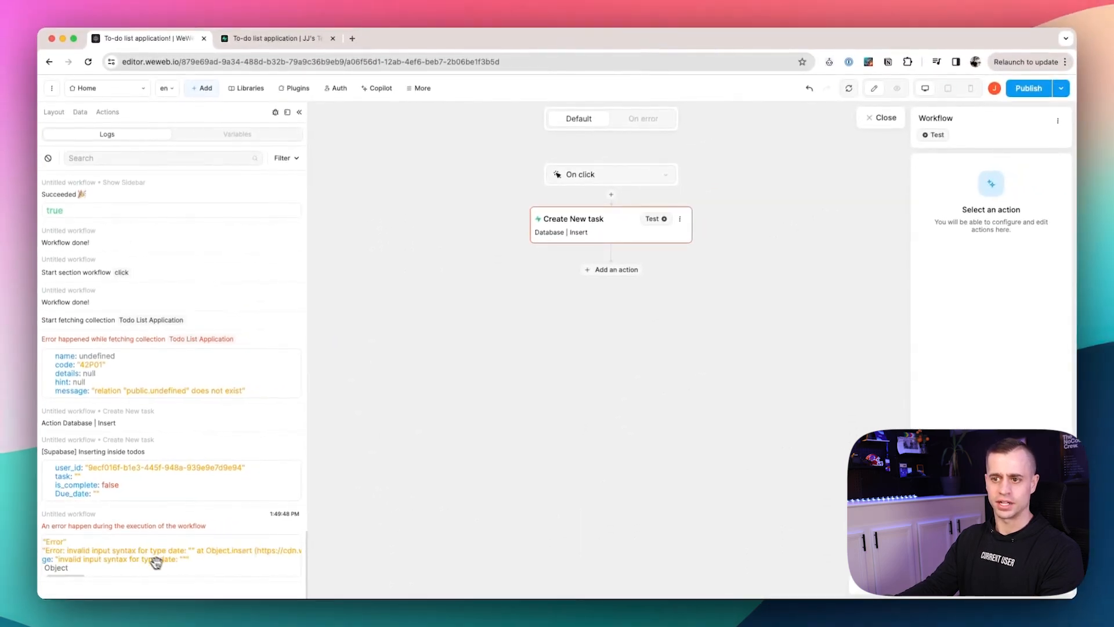
scroll(151, 560, right, 3)
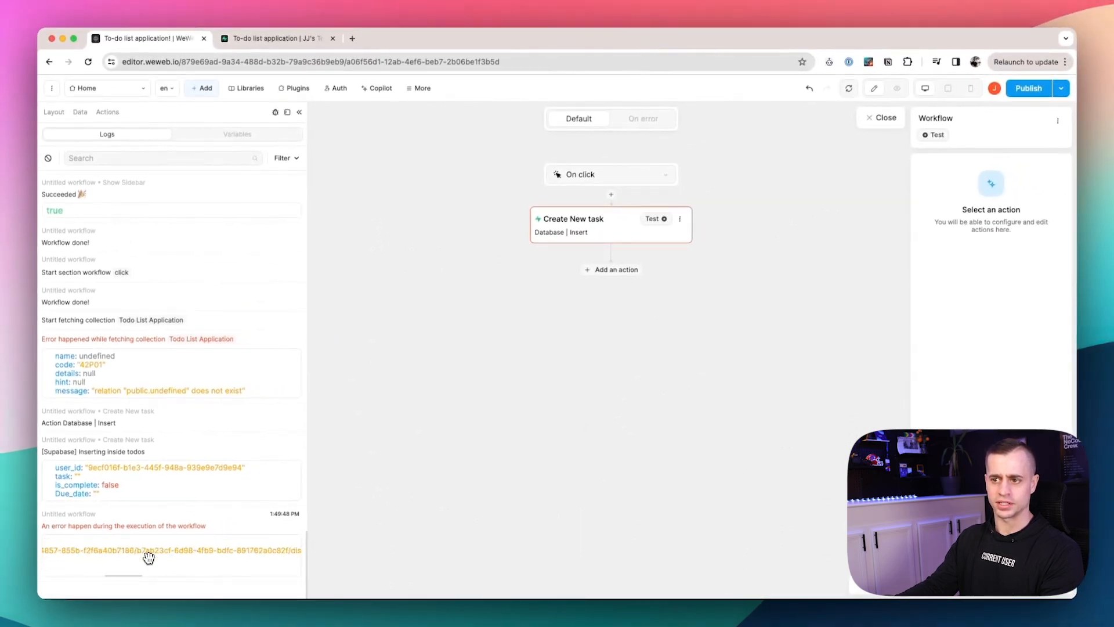
scroll(148, 558, left, 5)
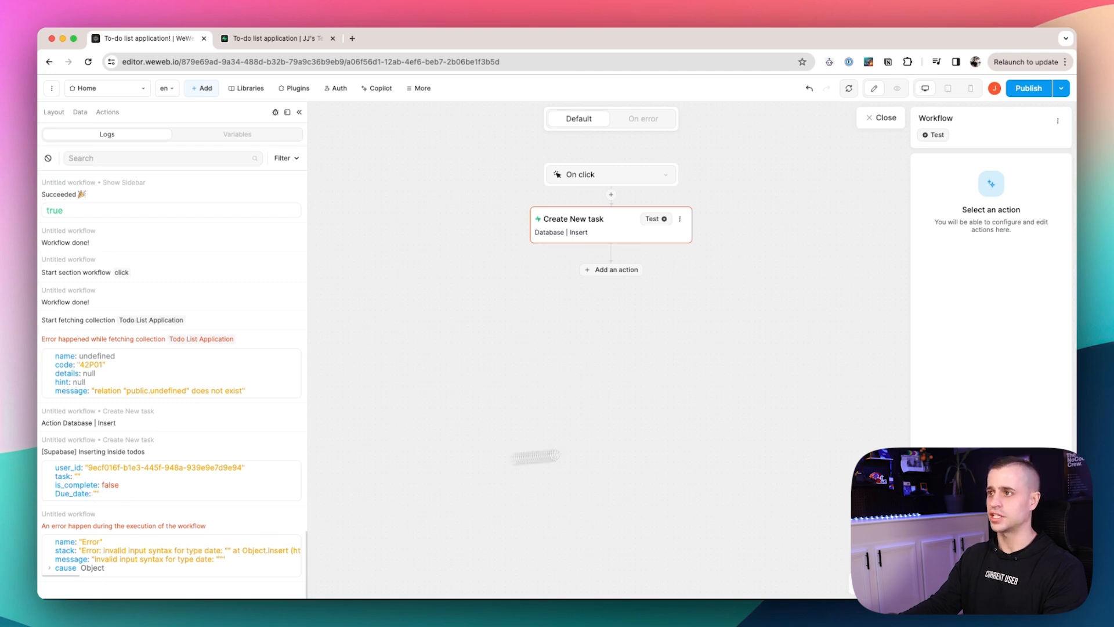
Review the task field's bound formula in the Create New task insert.
click(642, 232)
click(931, 444)
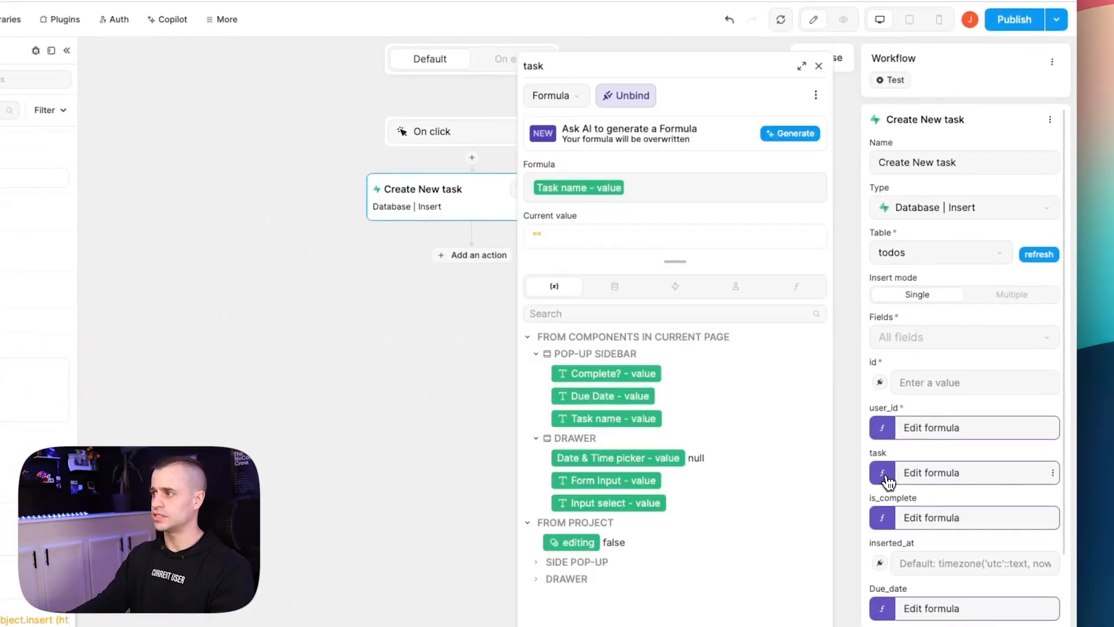
click(464, 371)
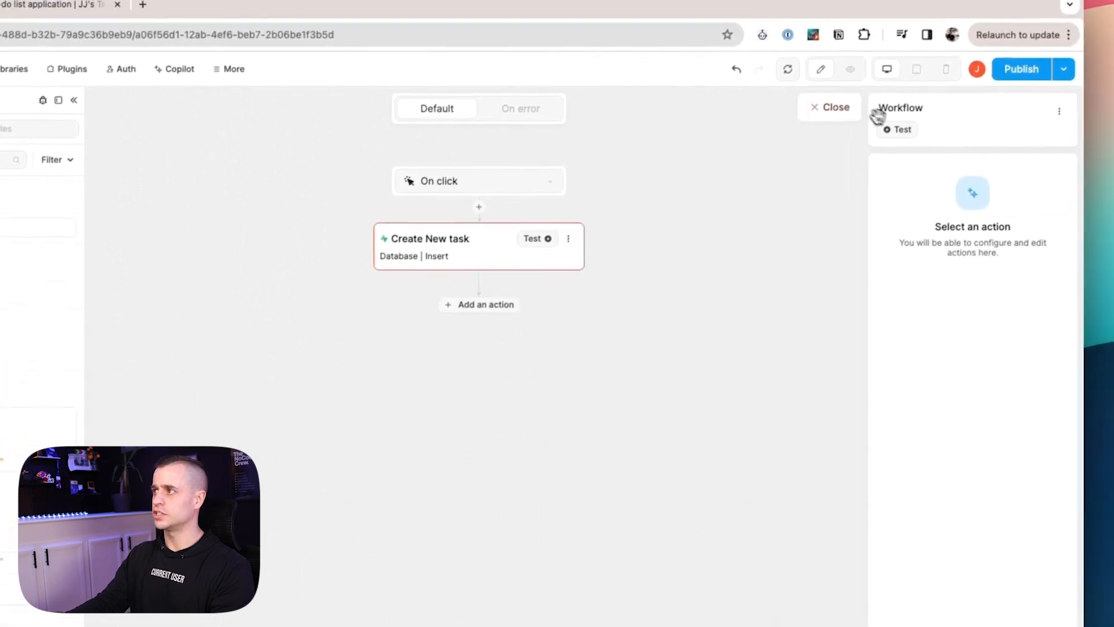
In preview, fill the form with task name Test, Complete? Yes and due date 01/18/2024.
click(848, 75)
click(801, 191)
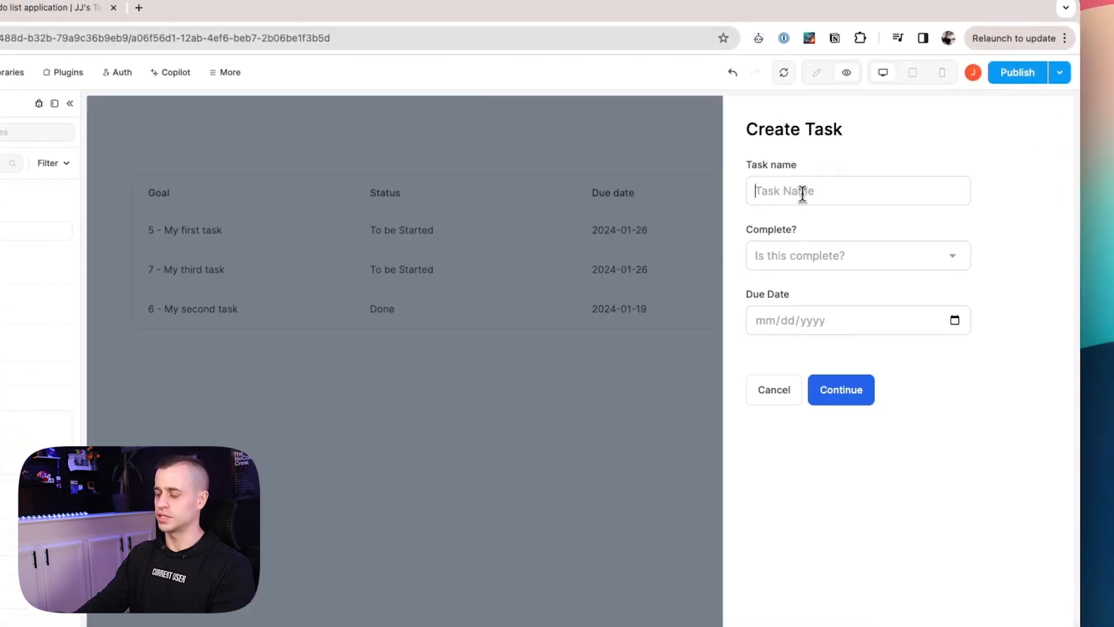
text(Test)
click(811, 251)
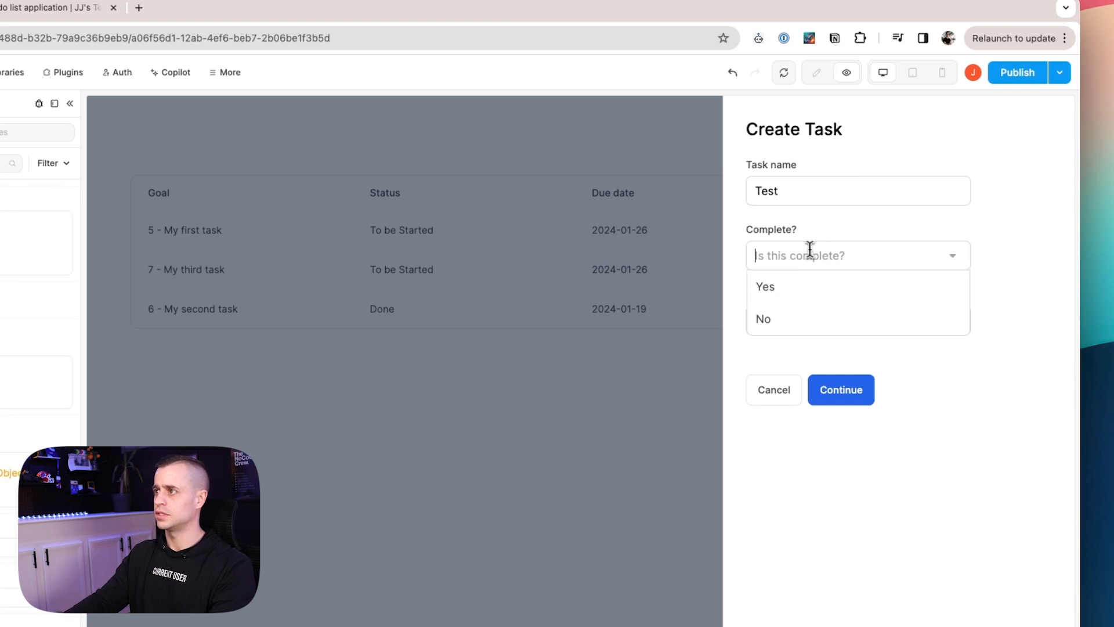
click(800, 286)
click(955, 321)
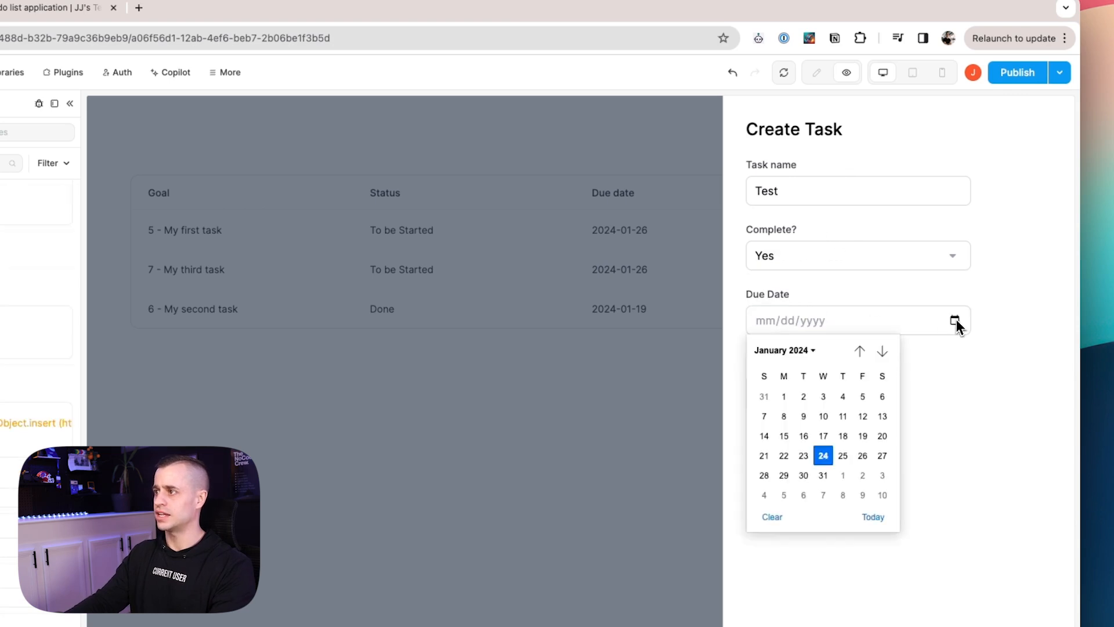
click(842, 436)
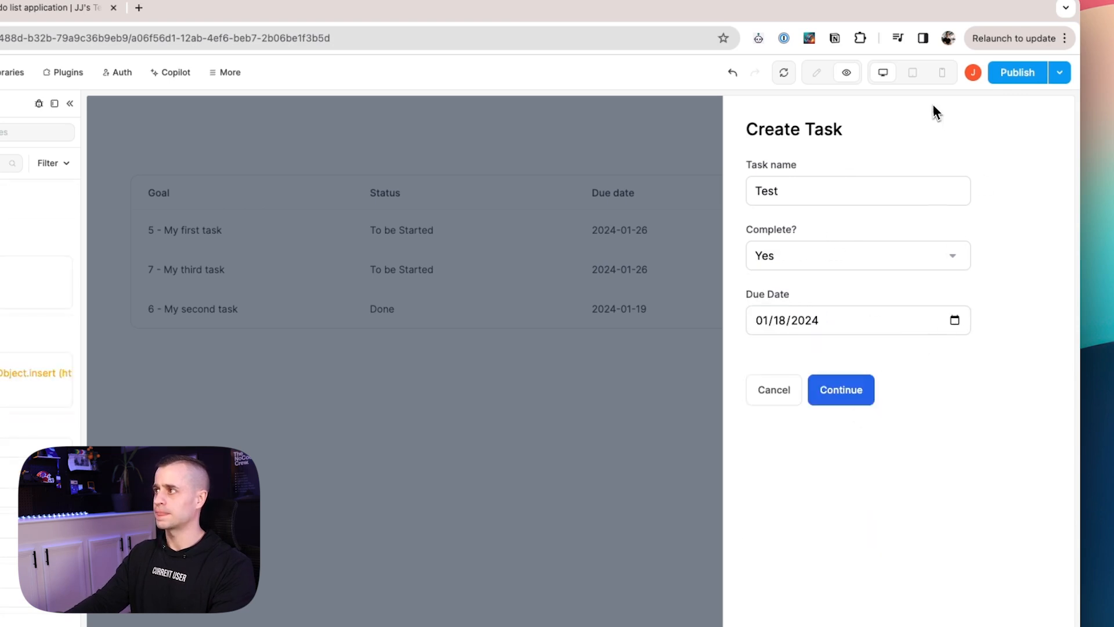
Back in edit mode, open the Continue button's workflow.
click(818, 75)
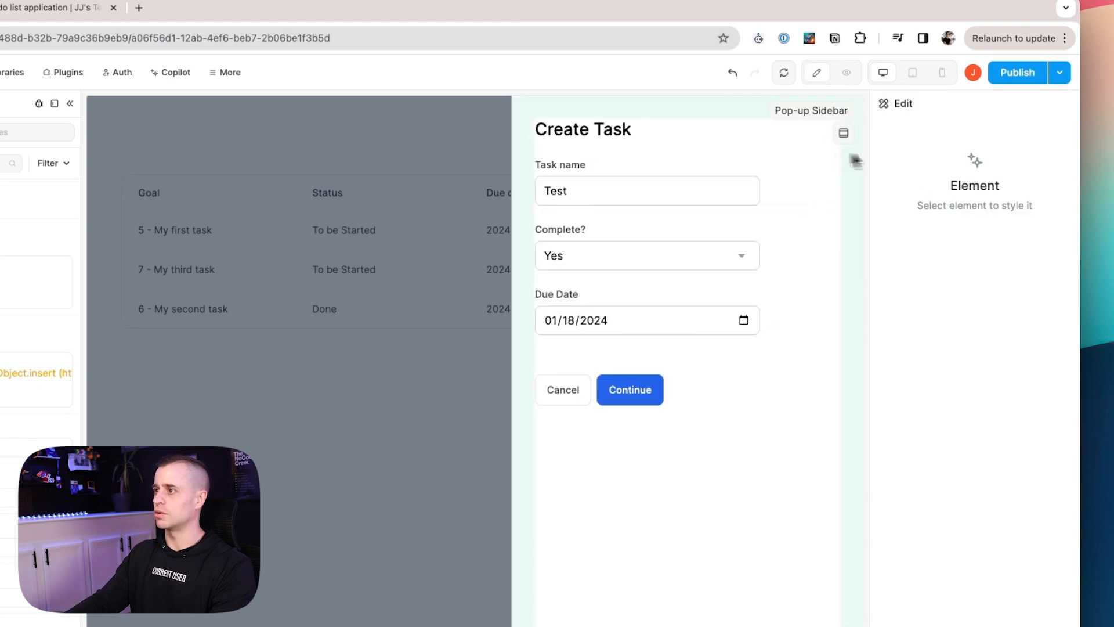
click(660, 389)
click(963, 194)
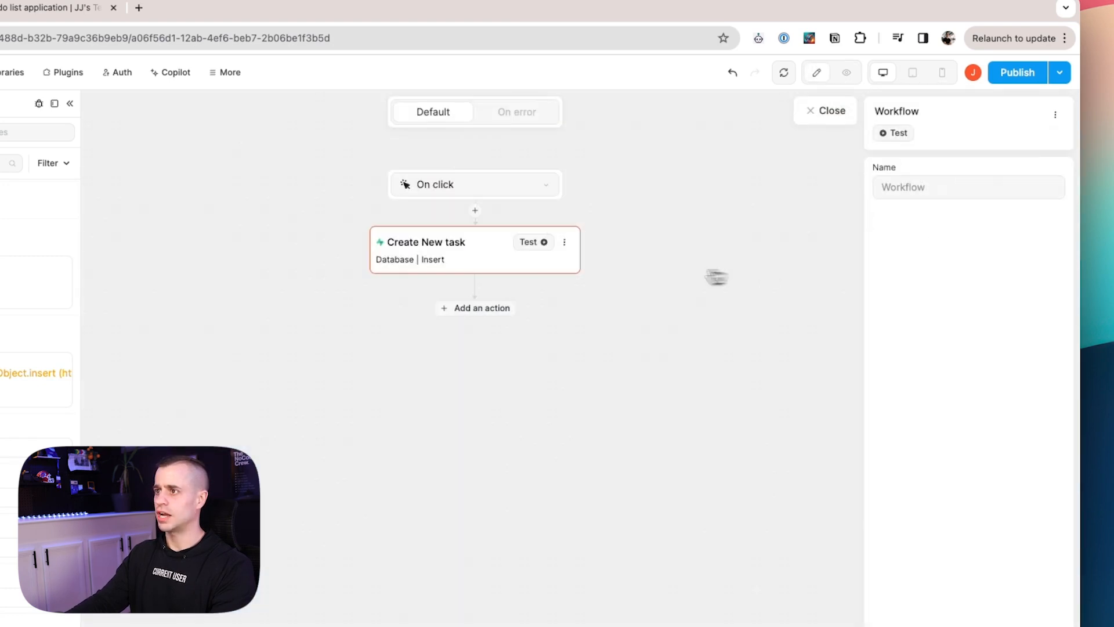
Test-run the Create New task insert, adding the Test row due 2024-01-18.
click(530, 245)
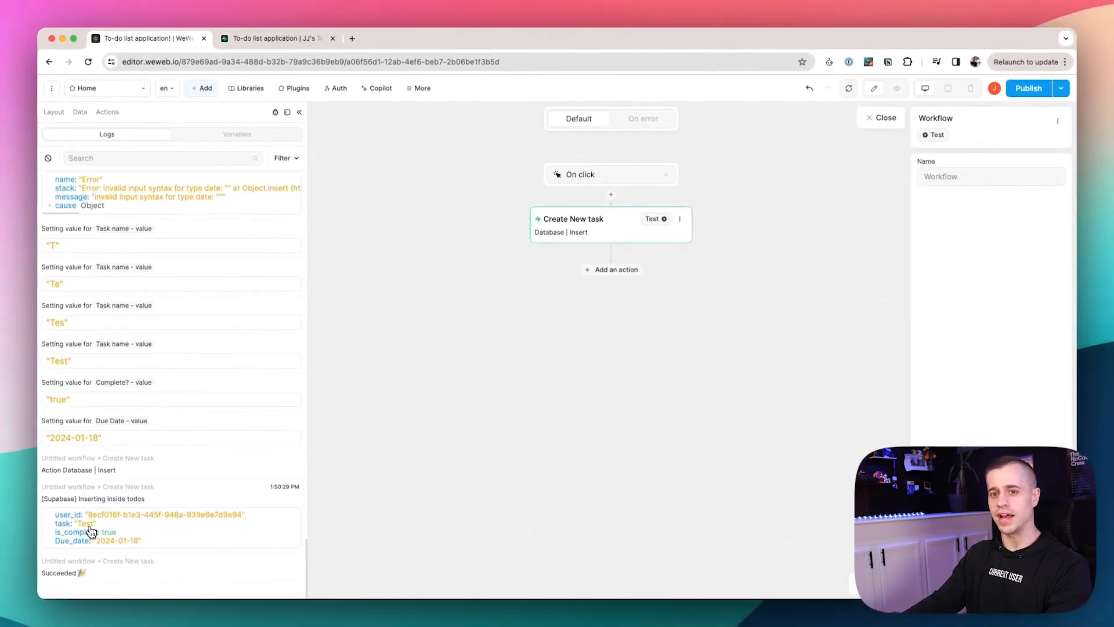
click(897, 88)
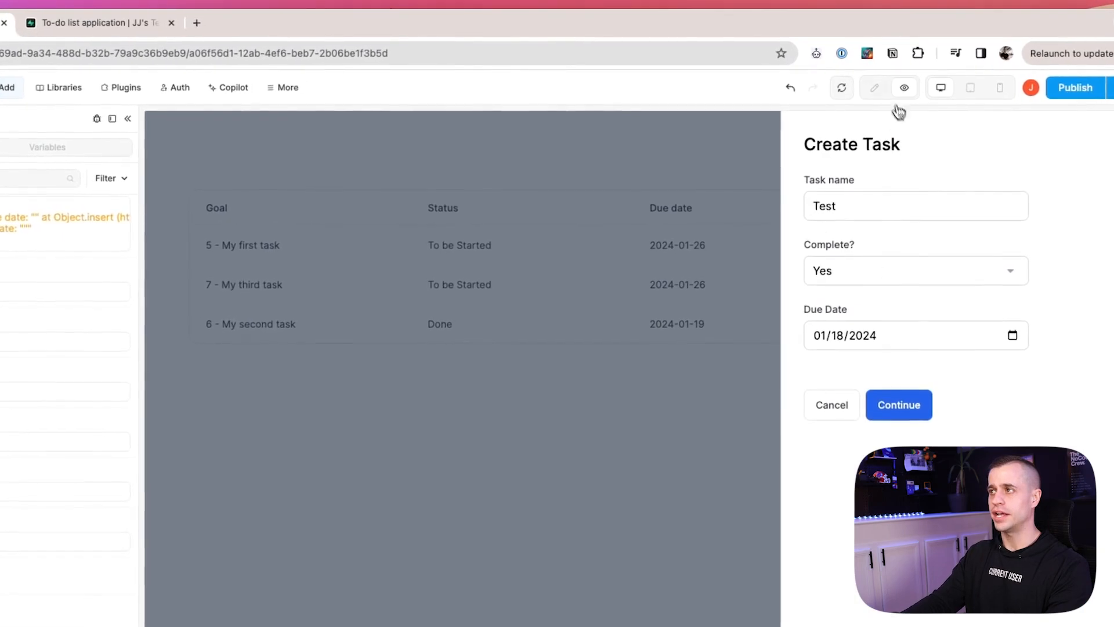
click(903, 88)
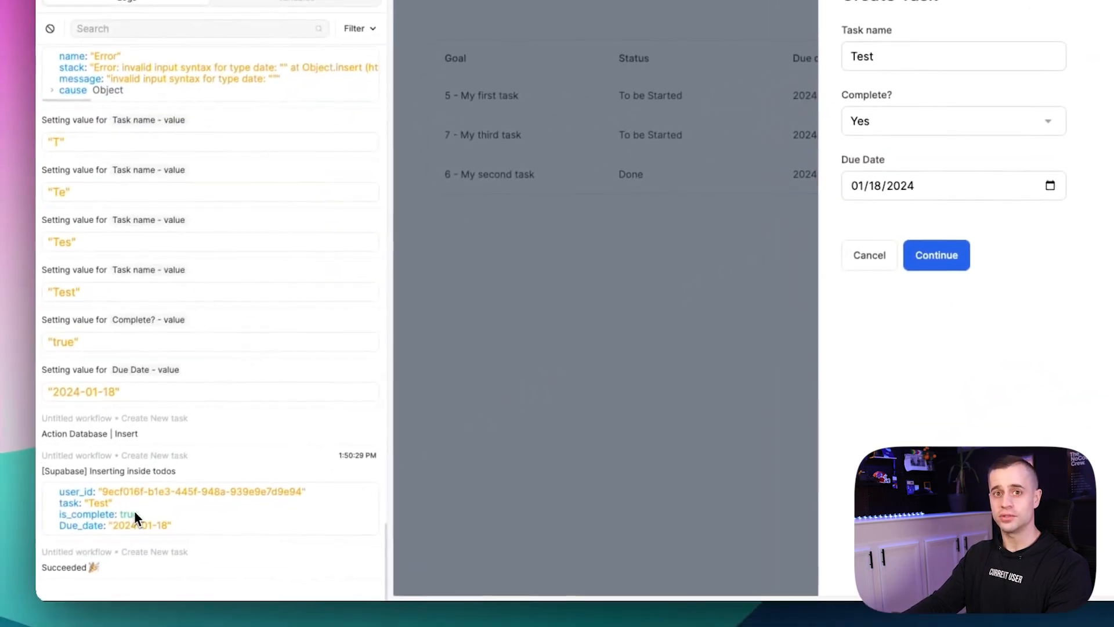
scroll(170, 380, up, 3)
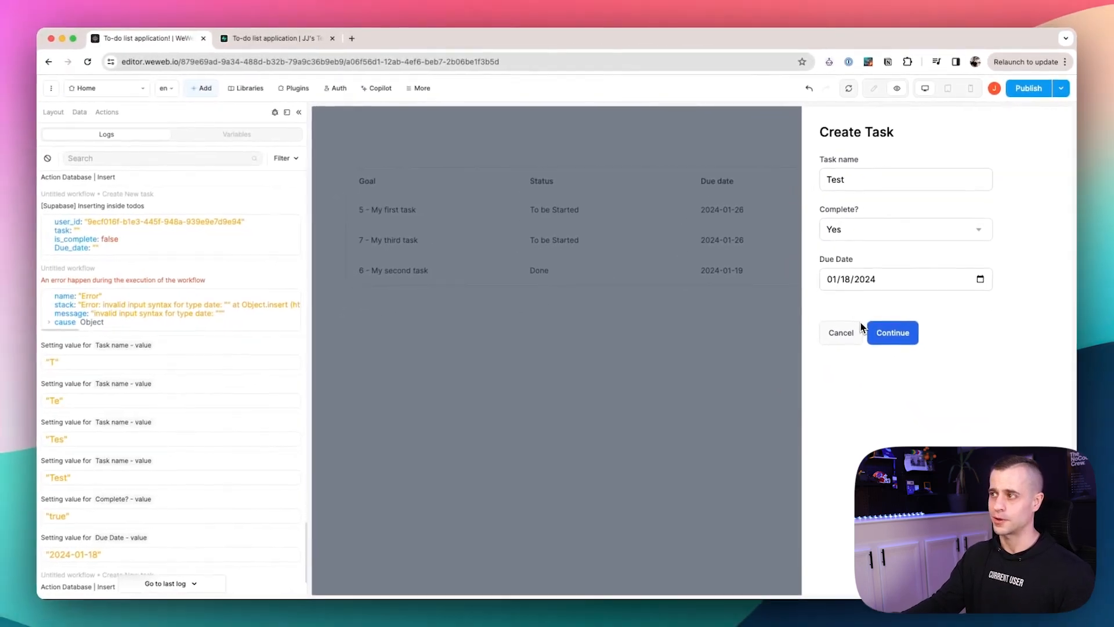
Return to the editor and reopen the Continue button's untitled On click workflow.
click(873, 88)
click(742, 339)
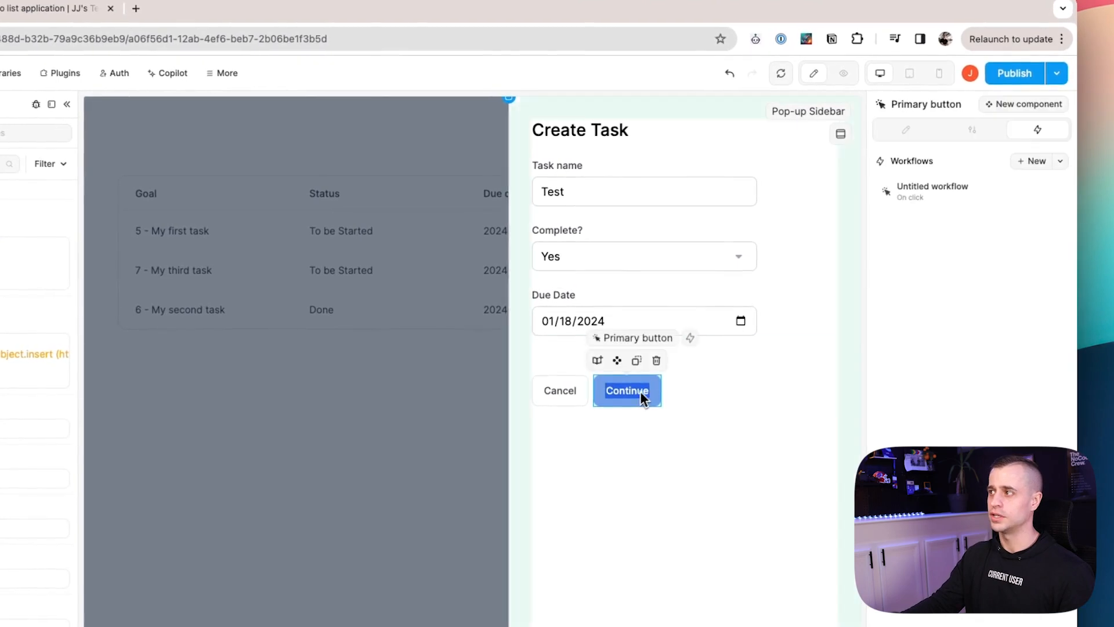
click(924, 198)
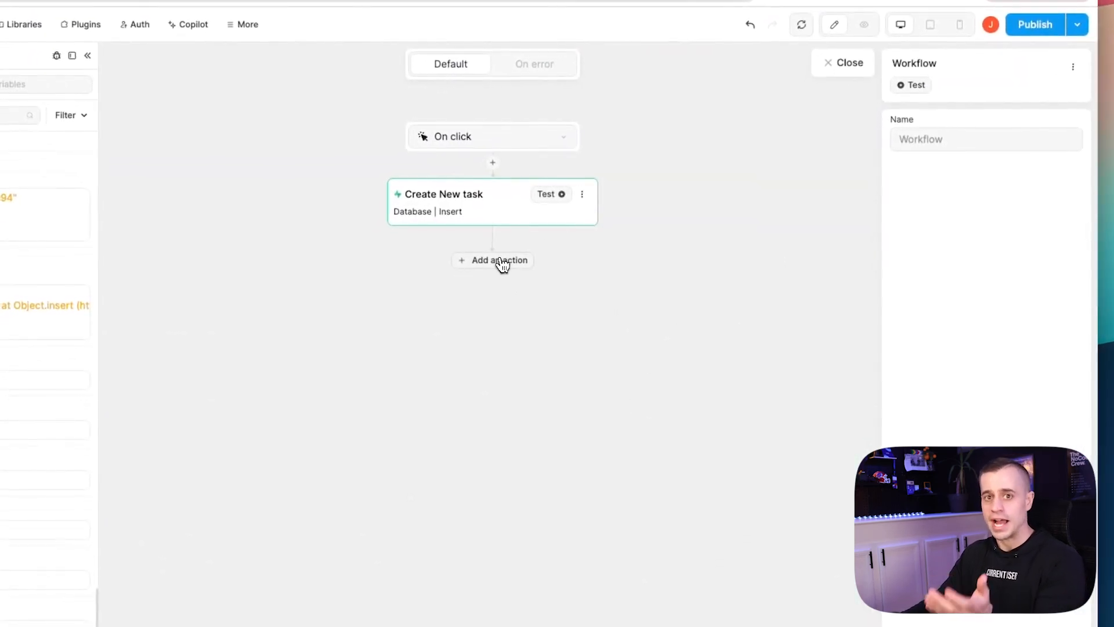
Add a 'Hide Popup' Change variable value action after the insert that sets show_copy to False.
click(502, 261)
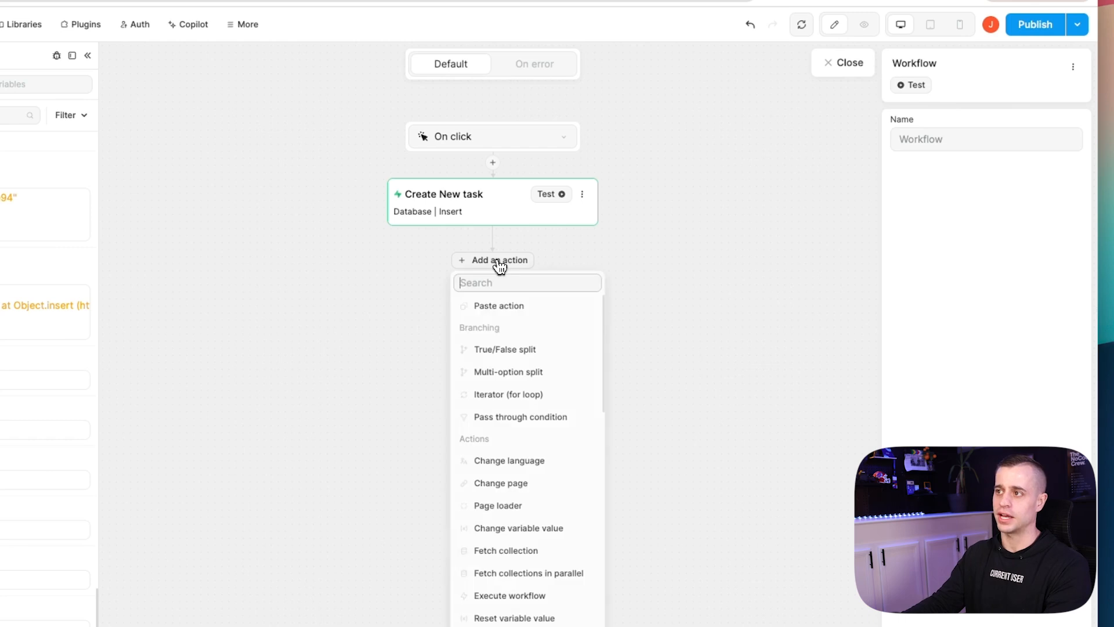
text(chang)
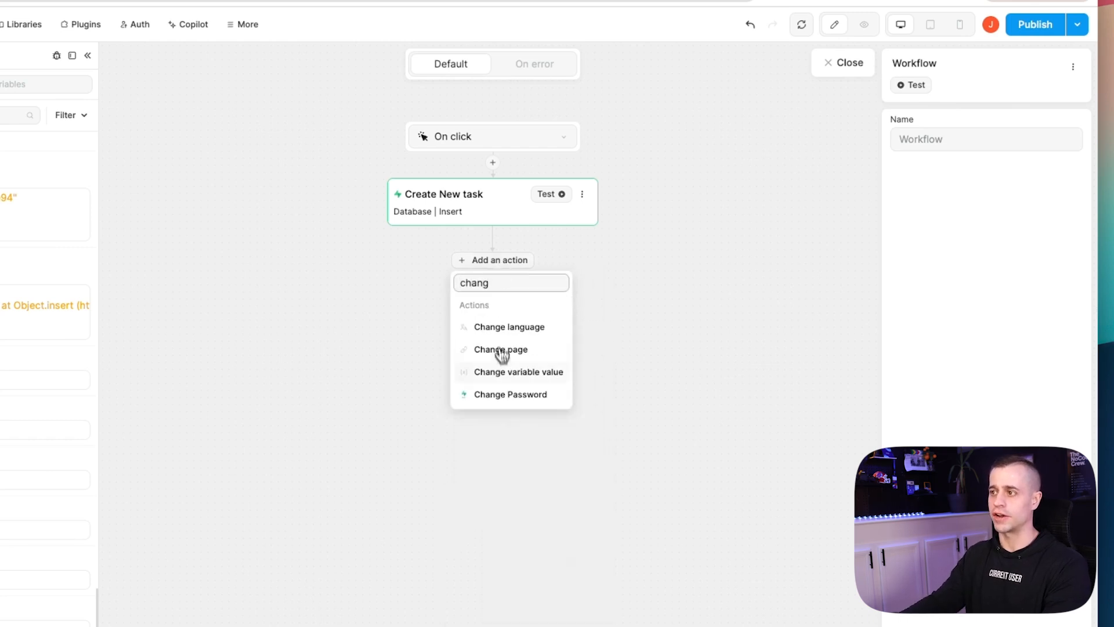
click(509, 378)
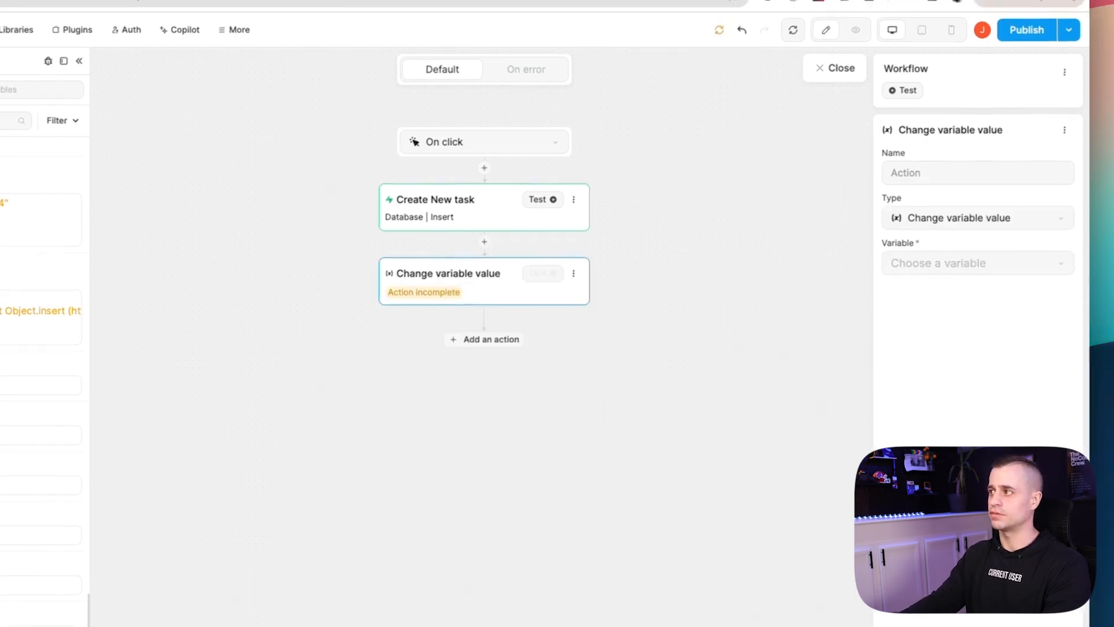
click(956, 169)
text(Hide Popup)
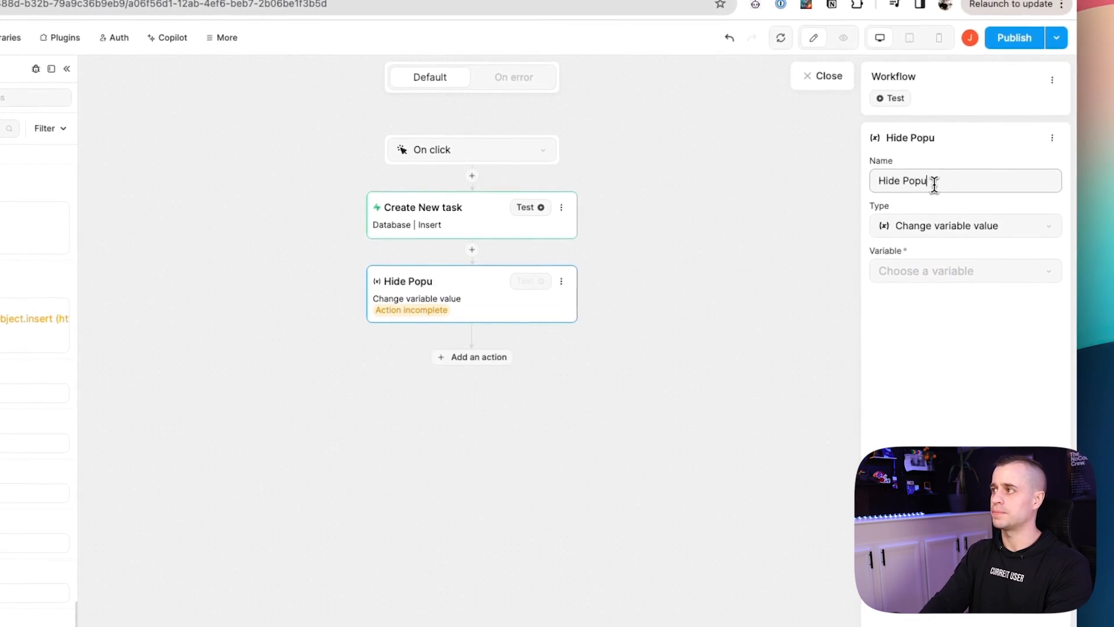
click(936, 266)
click(952, 390)
click(928, 322)
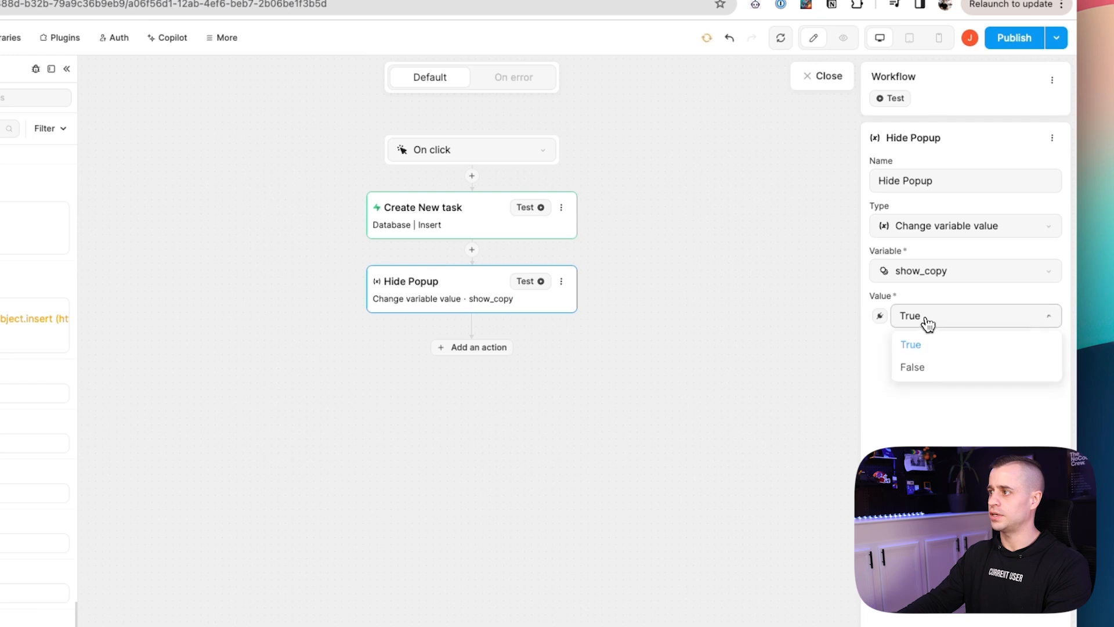
click(914, 367)
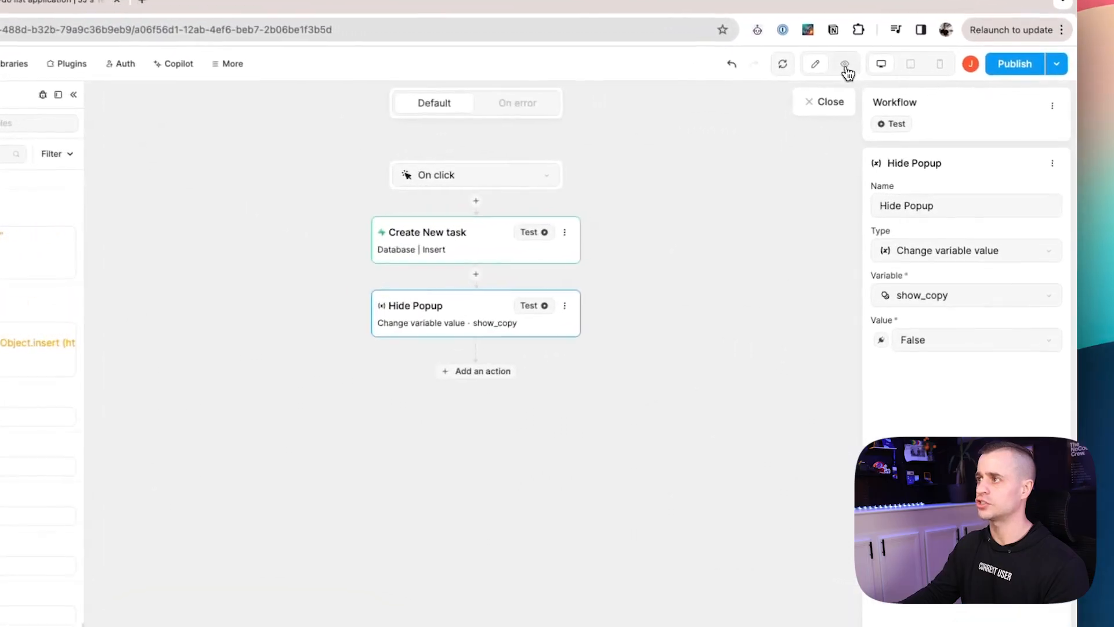
click(861, 71)
In preview, submit 'My 5th task' (Done, due 2024-02-02) through the Create Task pop-up.
click(772, 381)
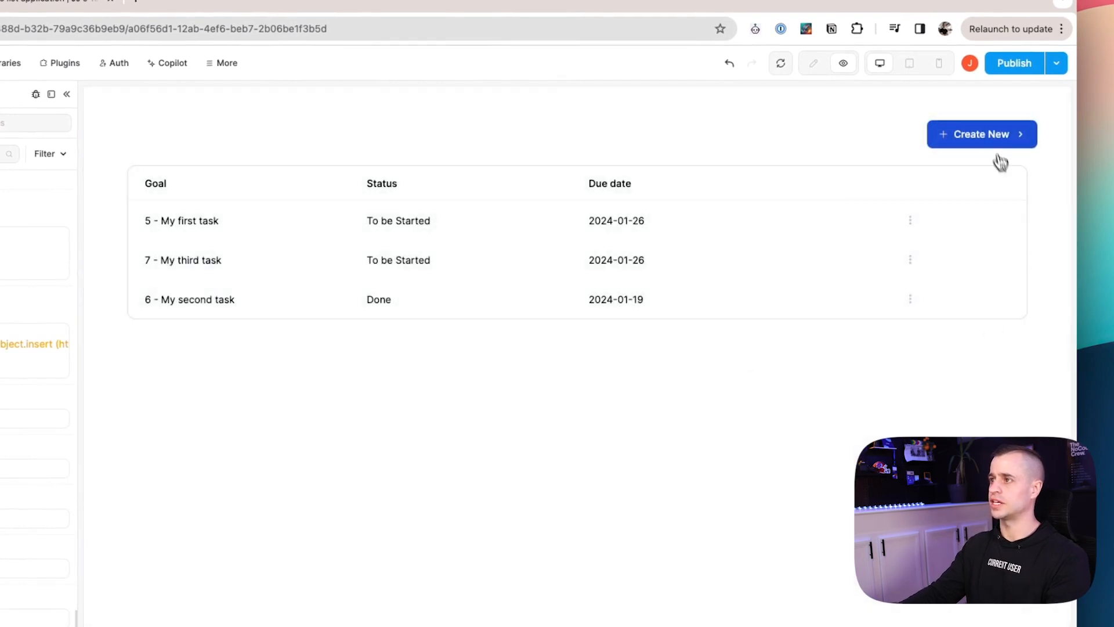
click(987, 140)
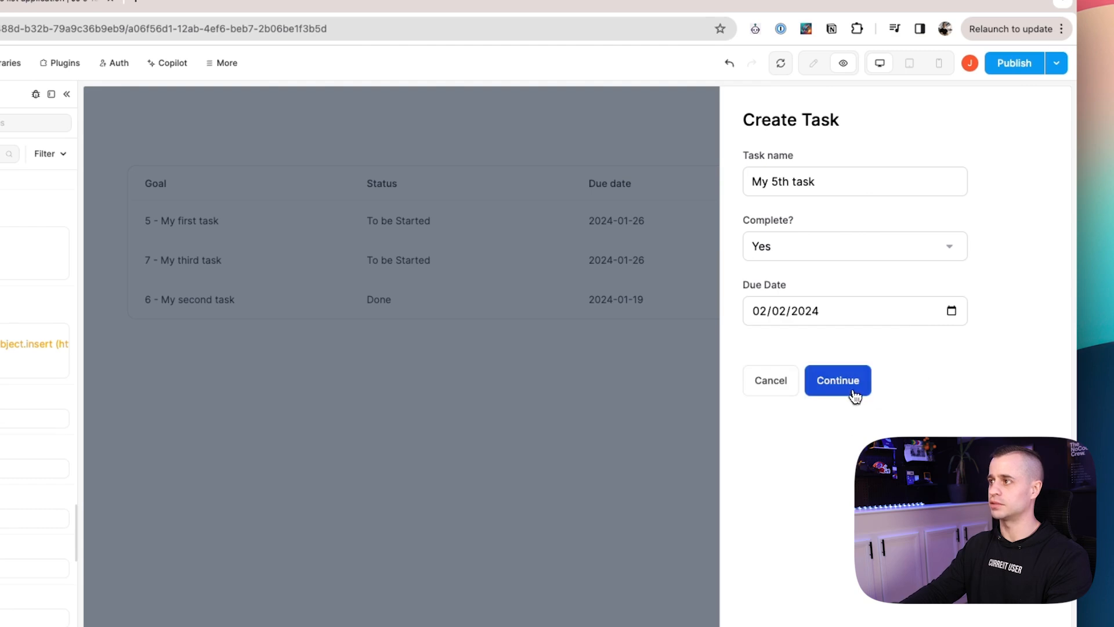
click(856, 395)
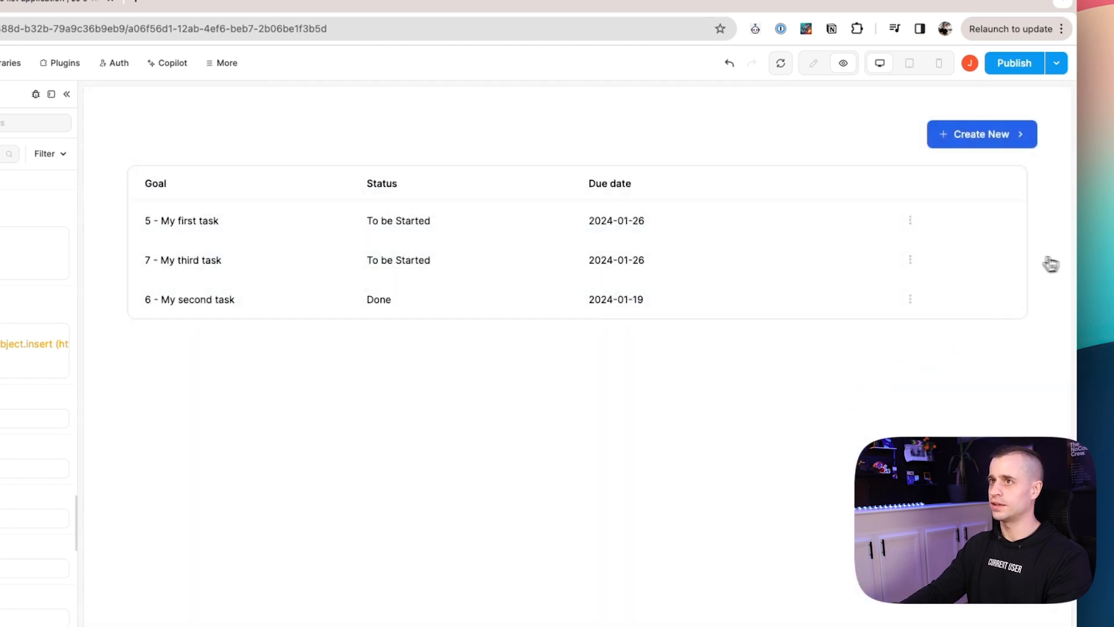
Confirm the new row in the Supabase todos table, then reload the WeWeb app's data.
click(43, 2)
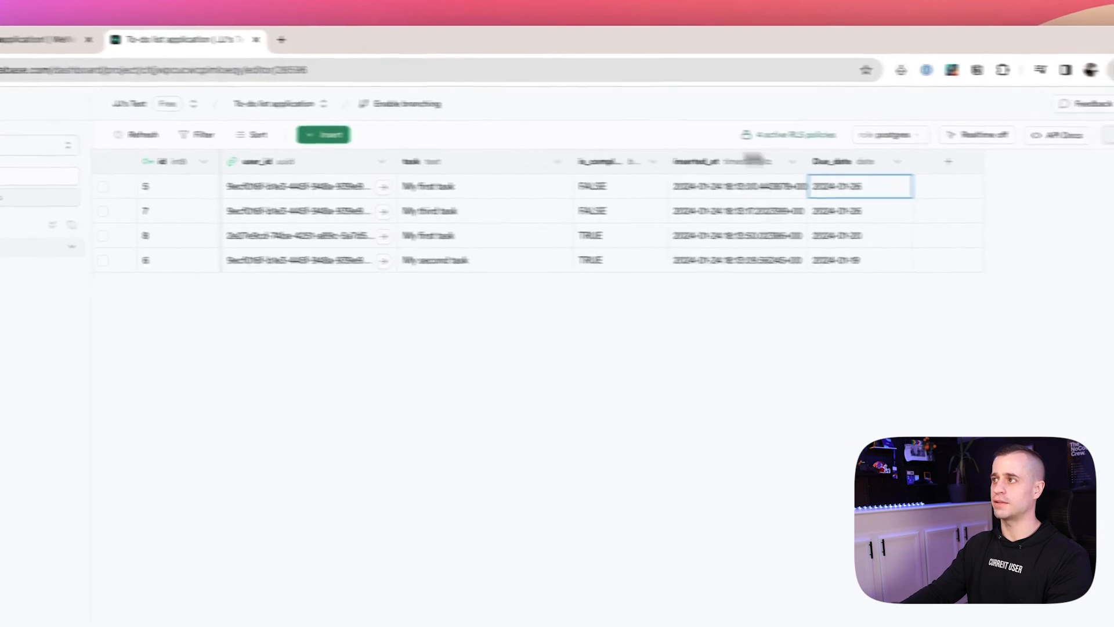
click(448, 321)
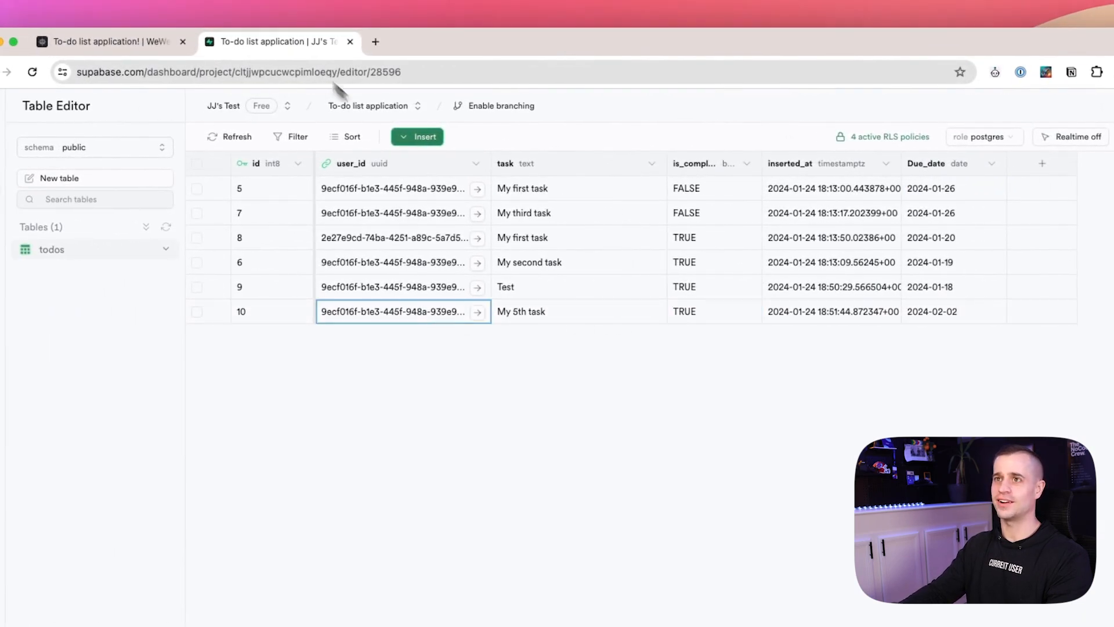
click(167, 43)
click(826, 105)
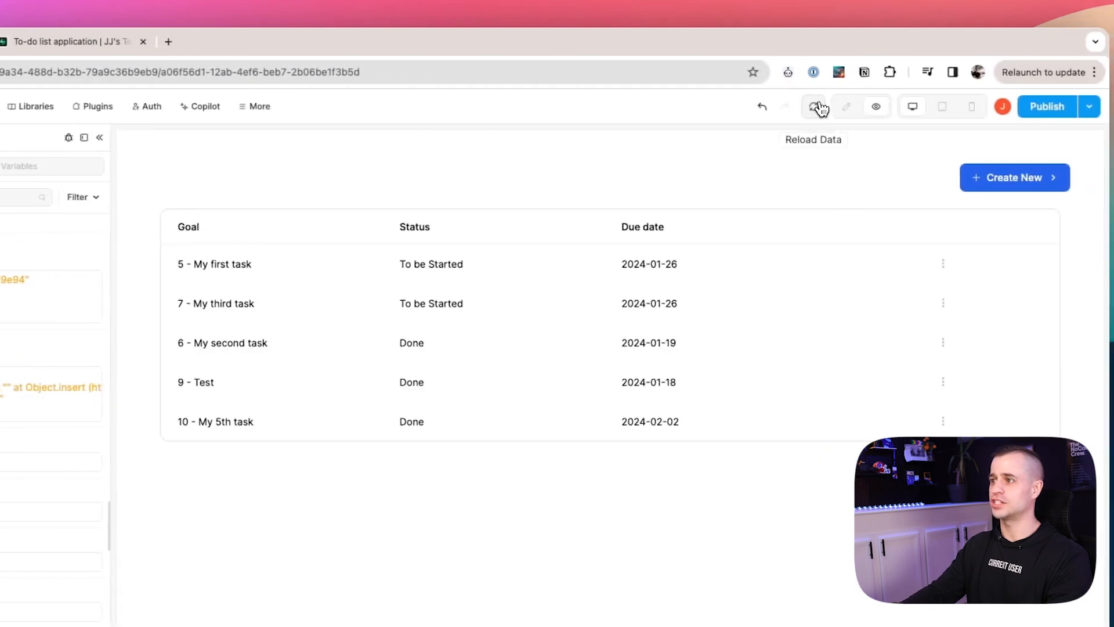